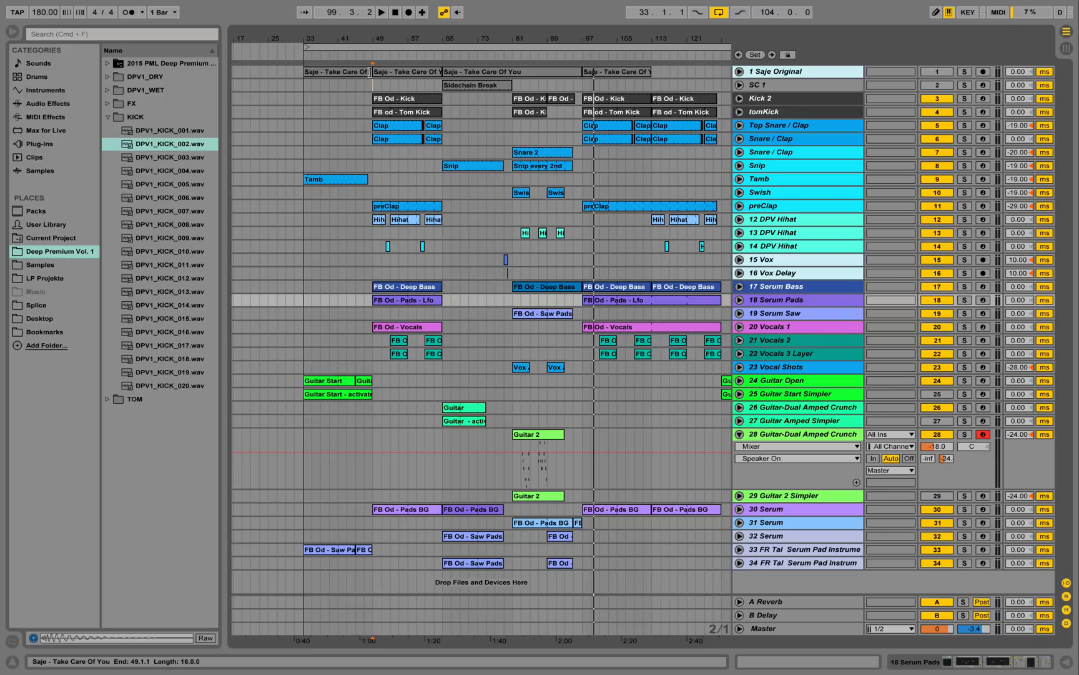
# - Stop playback and inspect the Serum synth patch on the Serum Pads track
pyautogui.press('space')
pyautogui.click(507, 74)
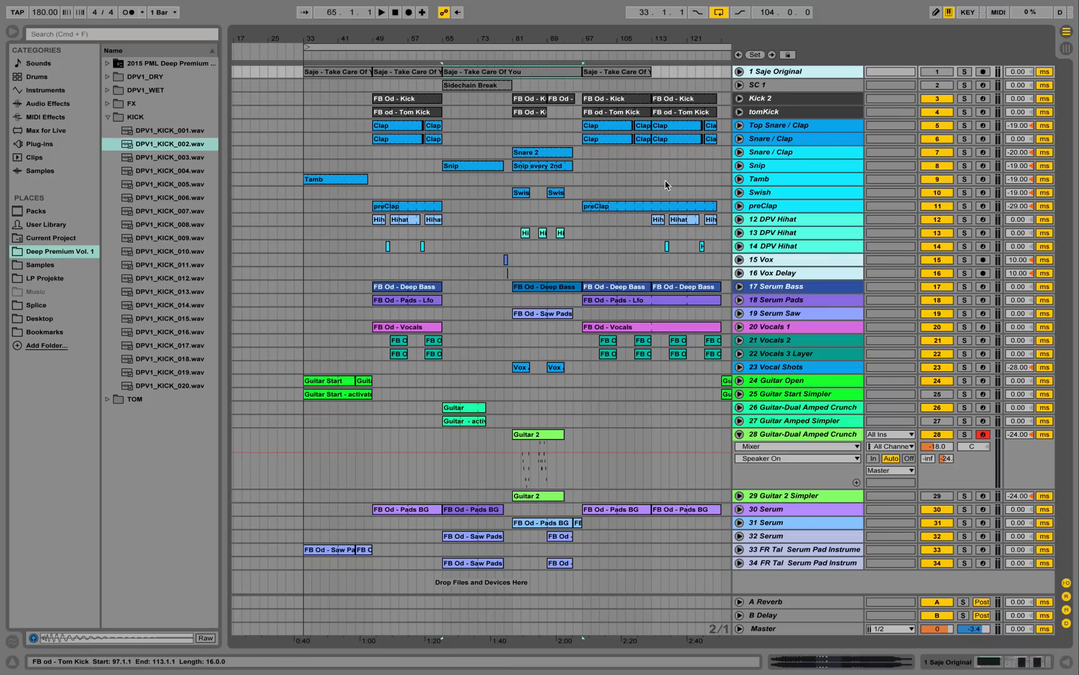
pyautogui.doubleClick(786, 300)
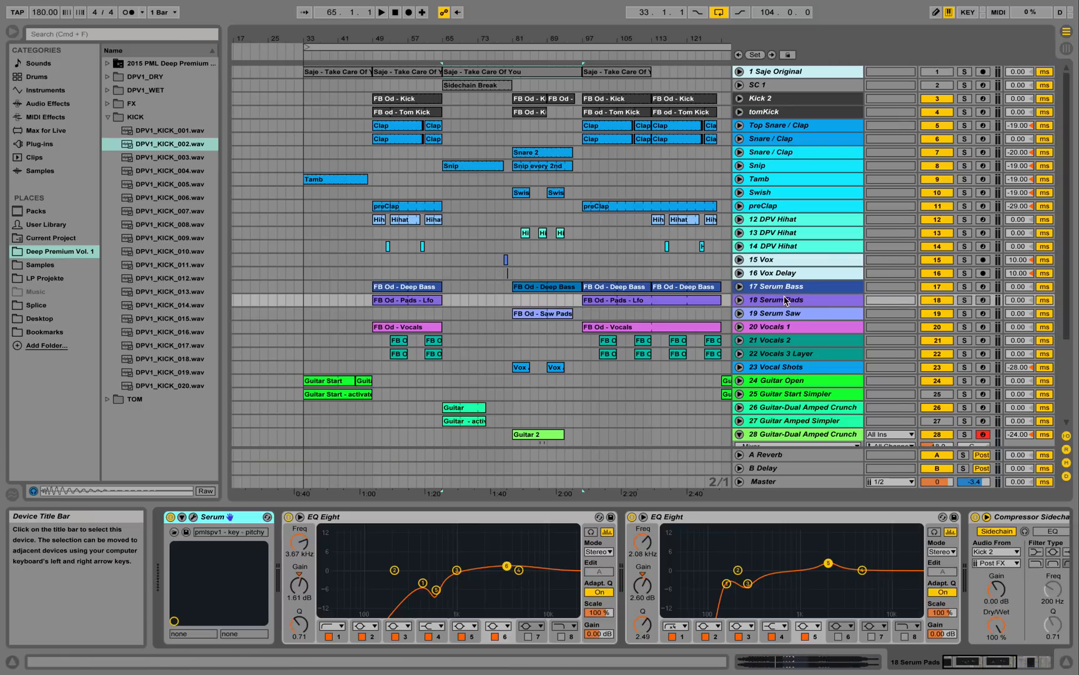
pyautogui.click(197, 517)
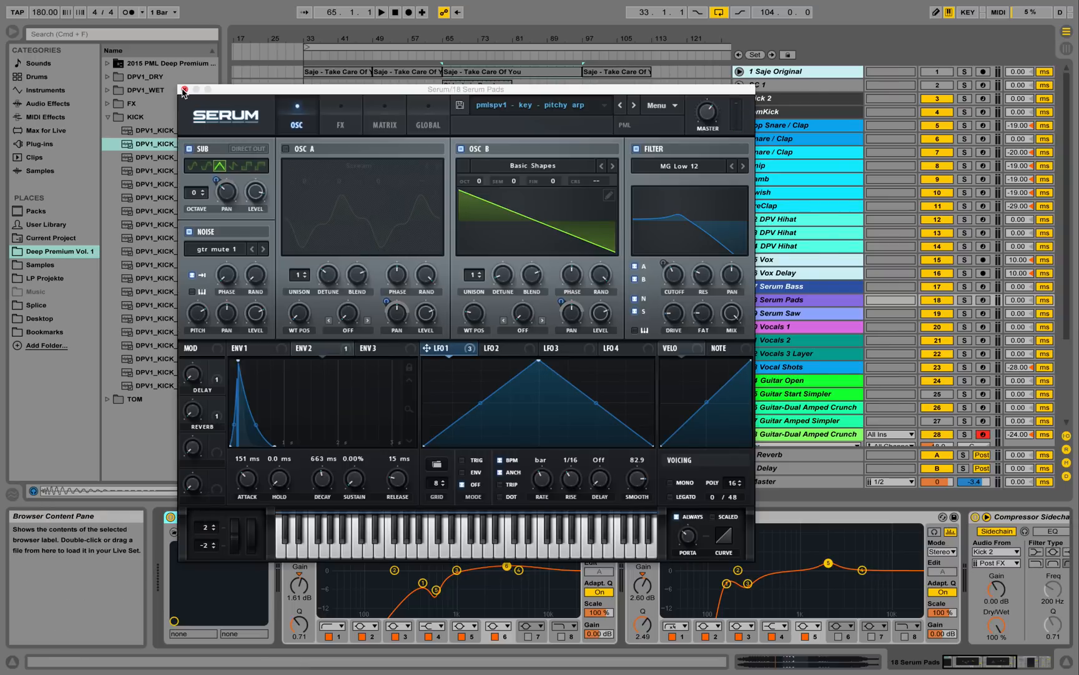
pyautogui.click(185, 90)
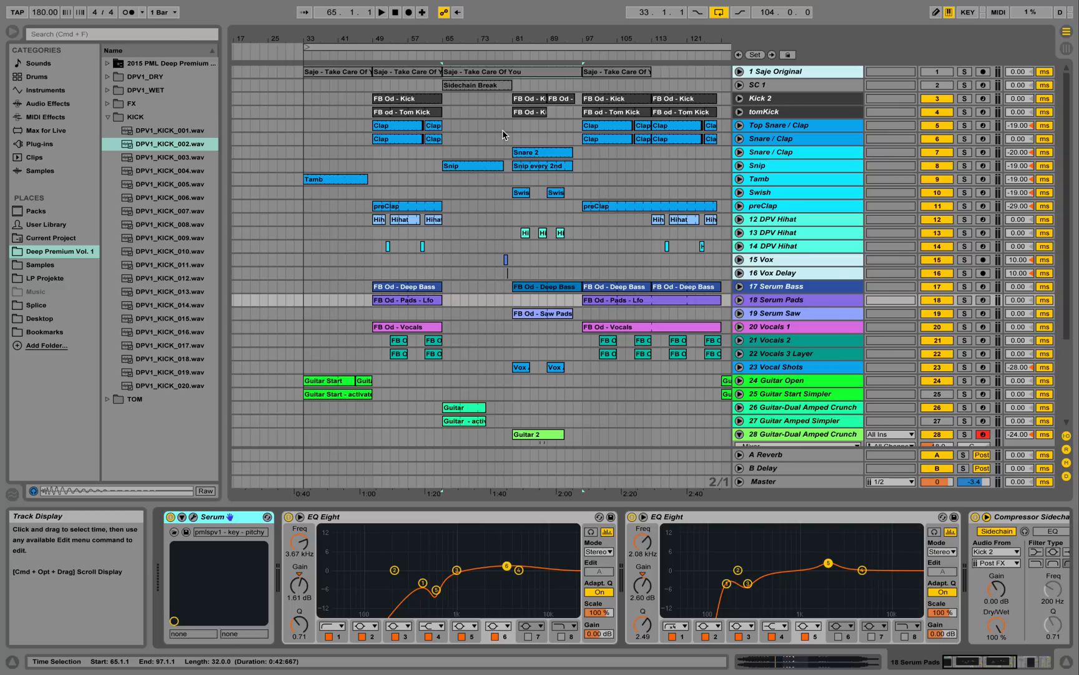
# - Unfold the Saje Original track to view its waveform and listen to it soloed from bar 59
pyautogui.click(739, 71)
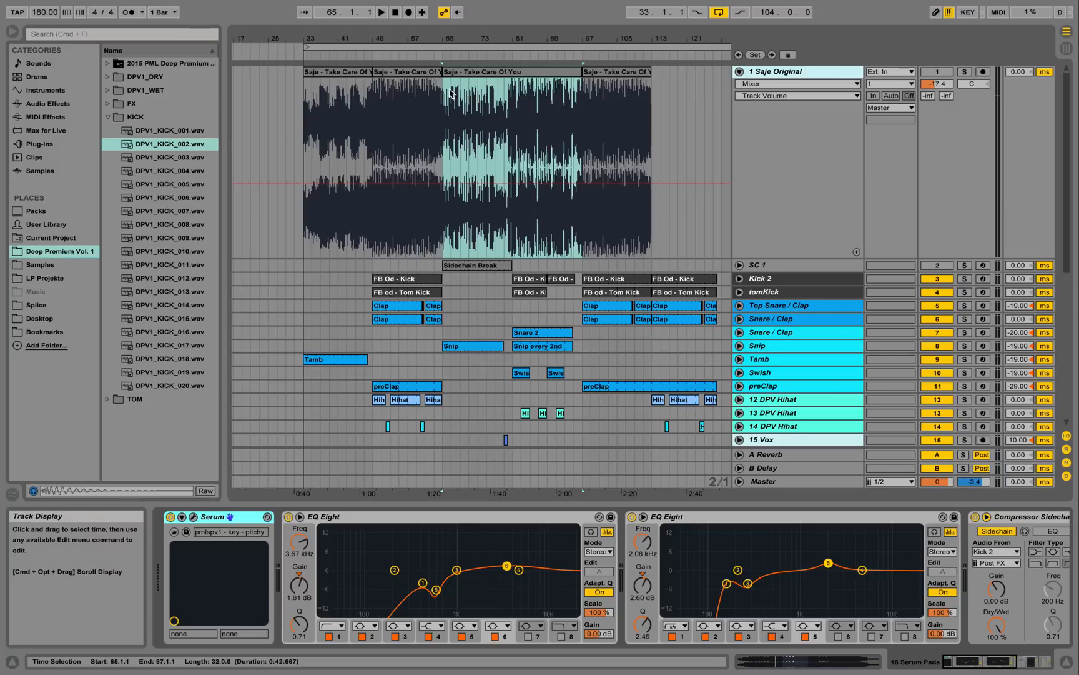
pyautogui.click(417, 87)
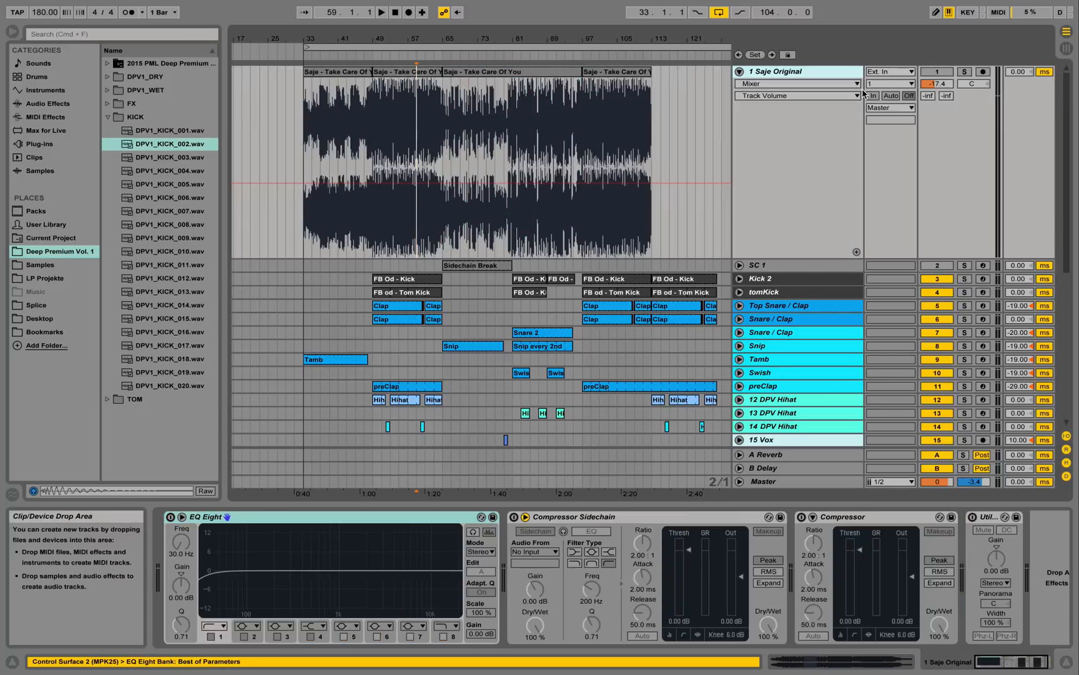
pyautogui.click(963, 72)
pyautogui.press('space')
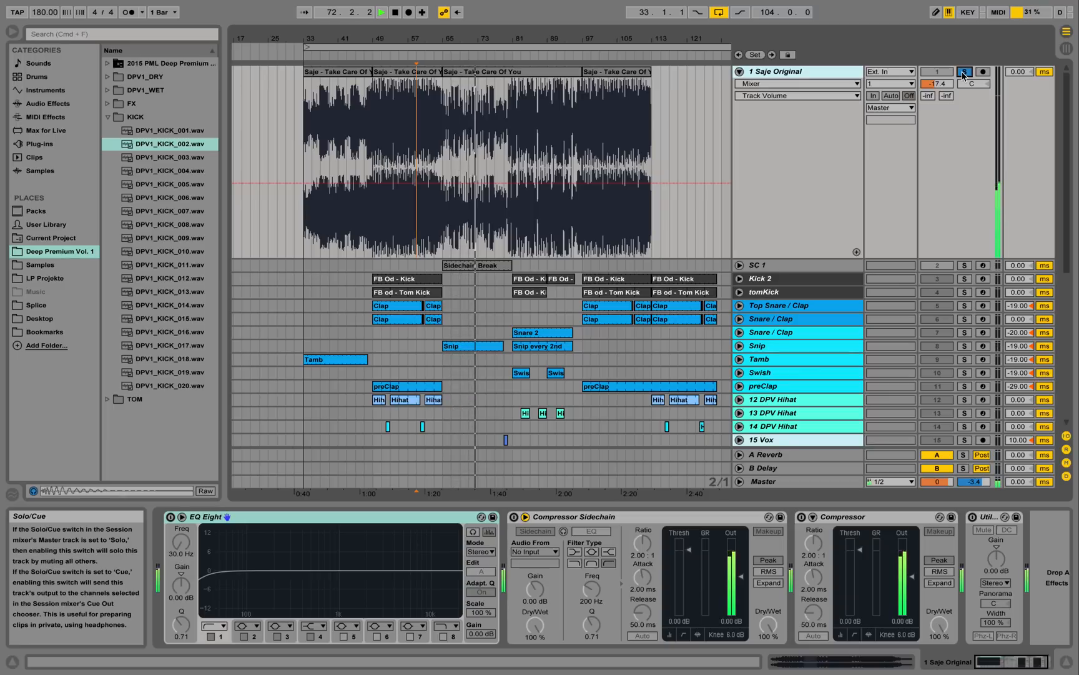
pyautogui.click(964, 73)
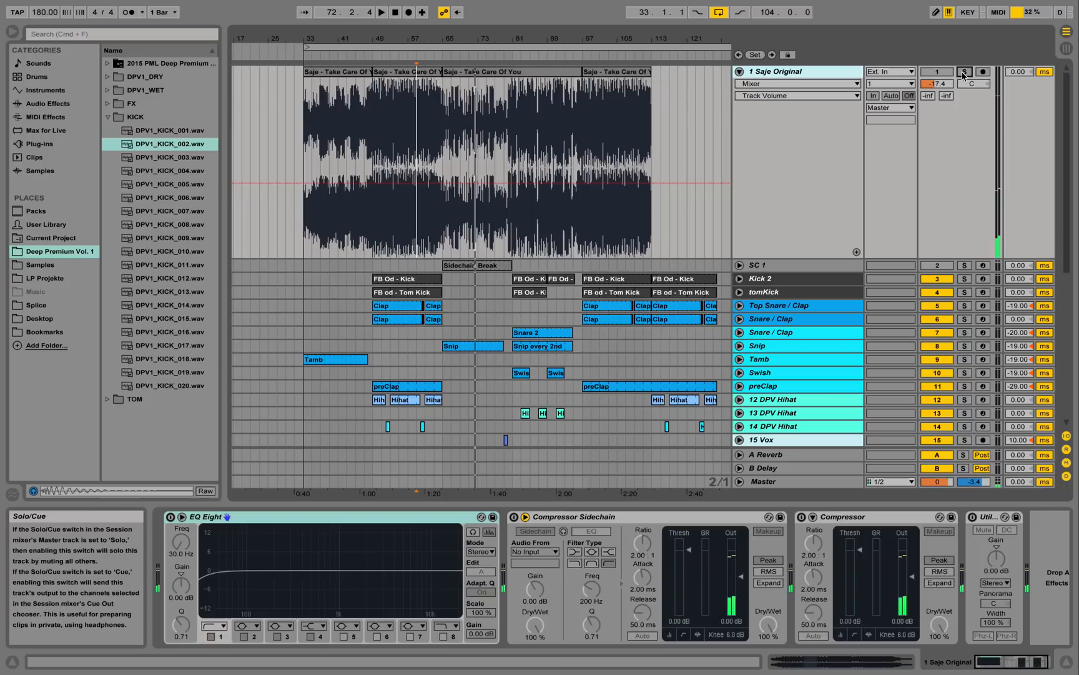
pyautogui.click(740, 71)
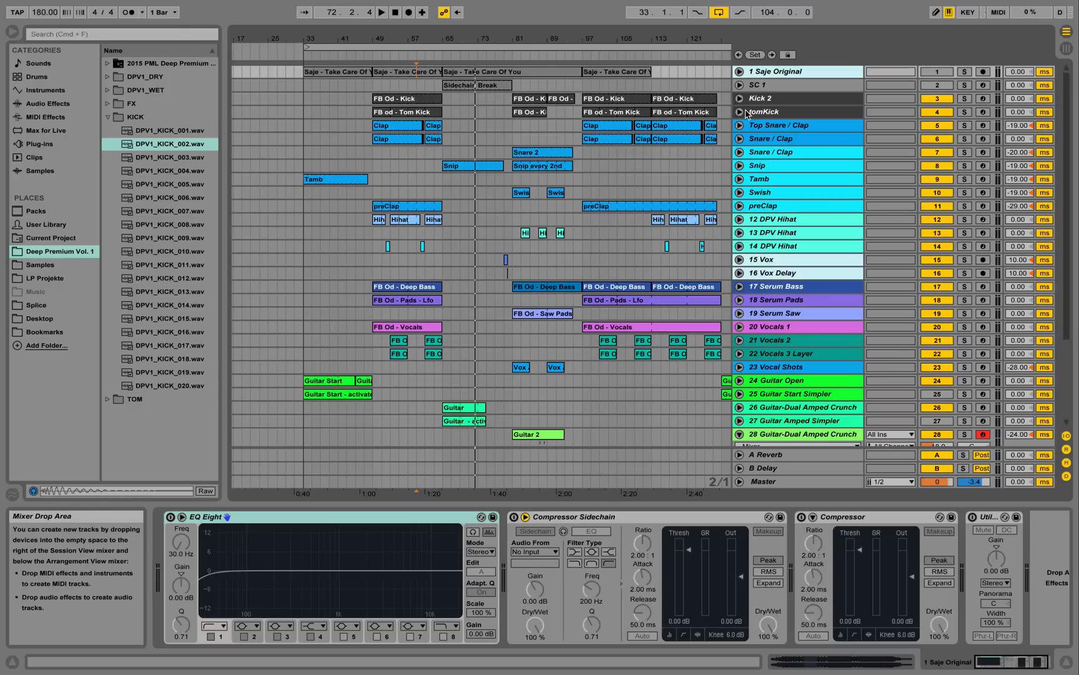
# - Unfold the Serum Bass track and play it back soloed from bar 57
pyautogui.click(437, 286)
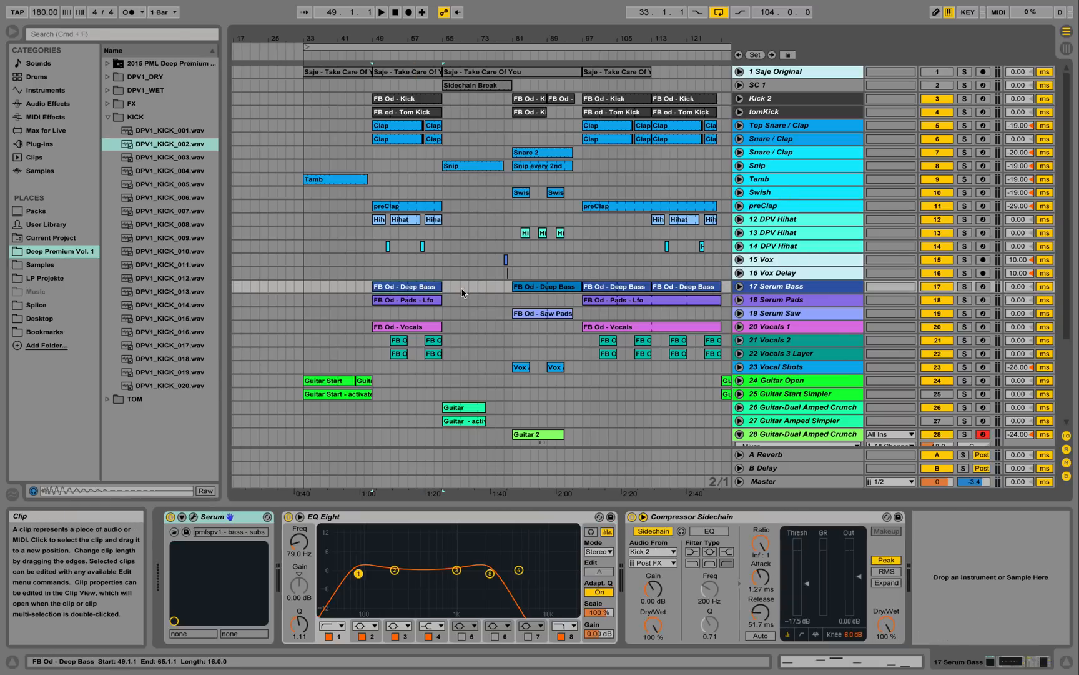
pyautogui.click(739, 286)
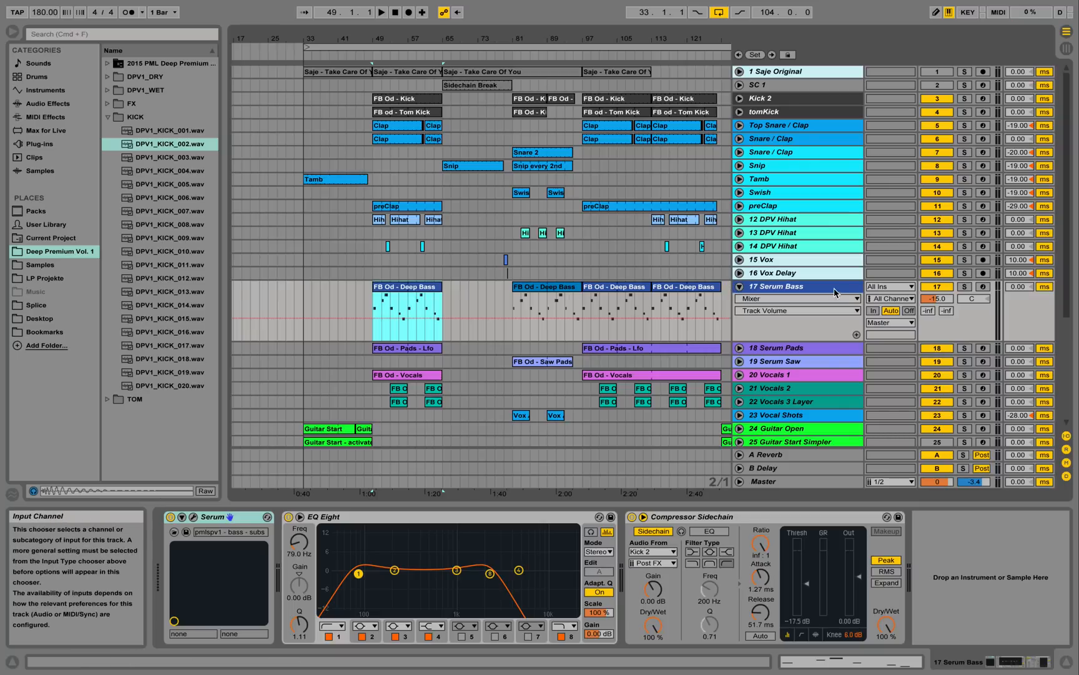
pyautogui.click(407, 306)
pyautogui.press('space')
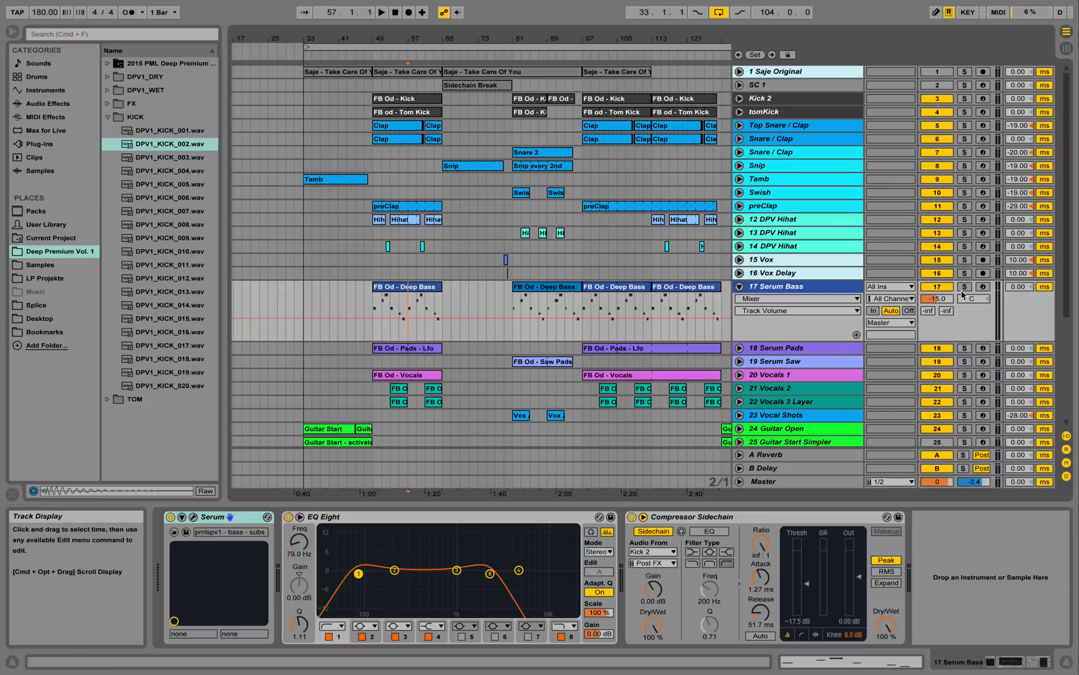
pyautogui.click(965, 287)
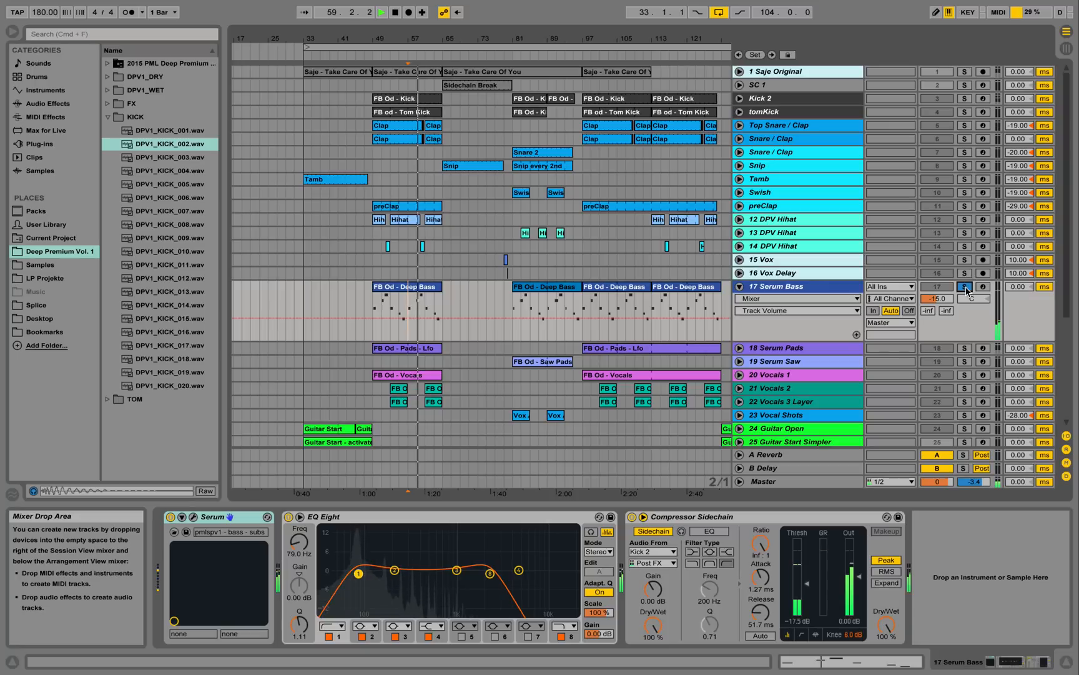
pyautogui.press('space')
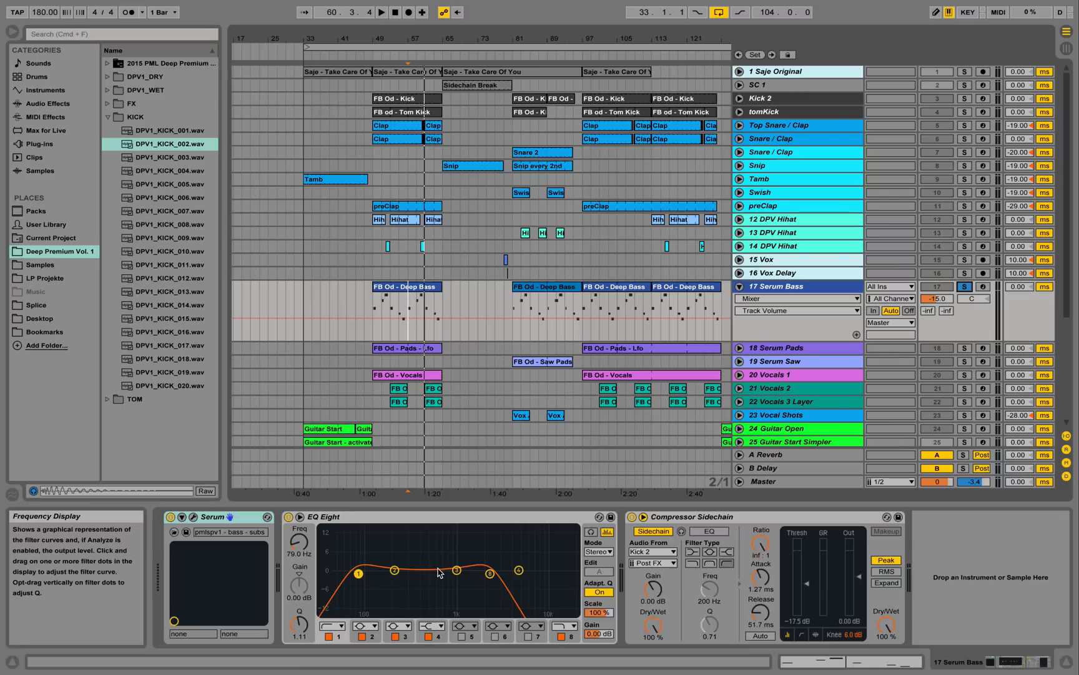
# - Open the Serum synth on the Serum Bass track and browse its PML-Serum-V1 presets without changing the patch
pyautogui.click(193, 517)
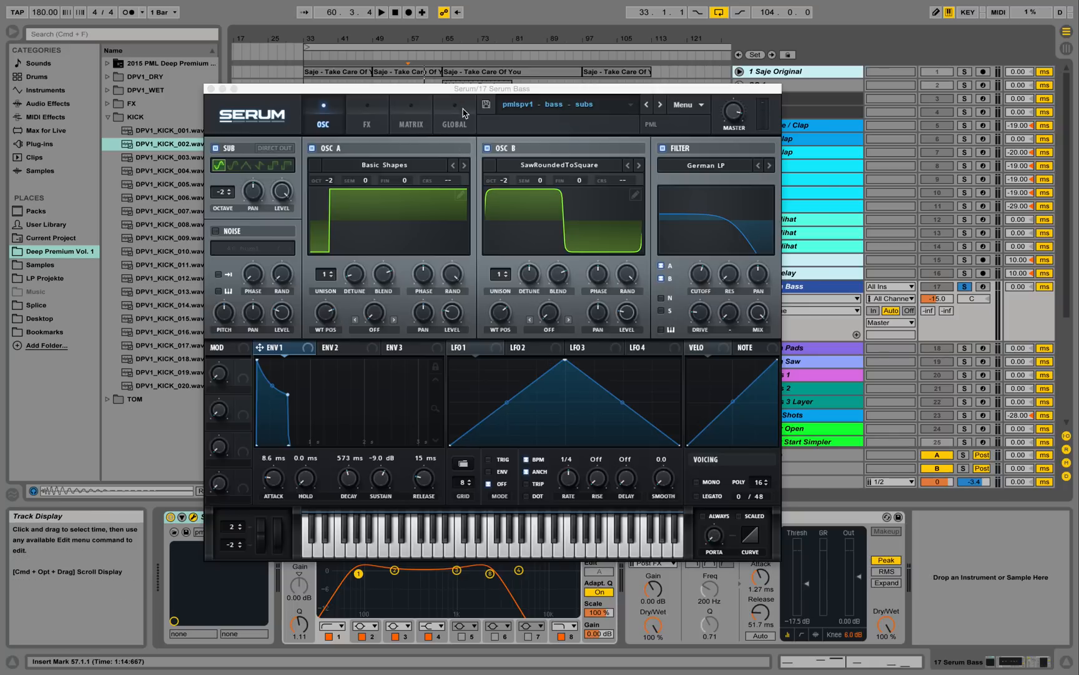
pyautogui.click(474, 91)
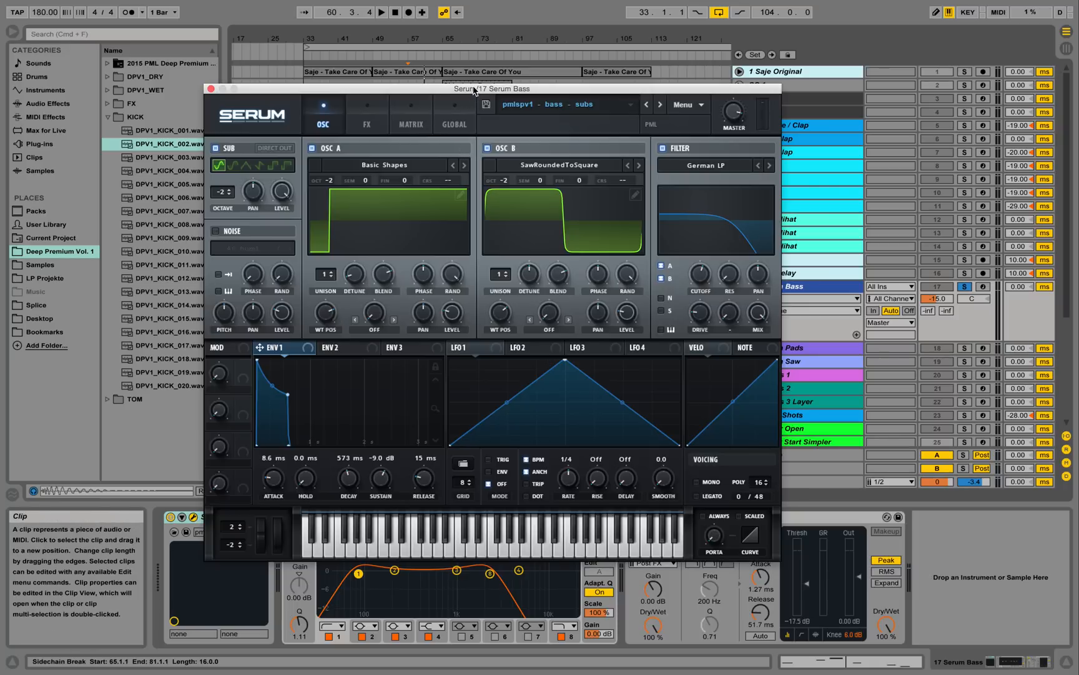
pyautogui.click(622, 105)
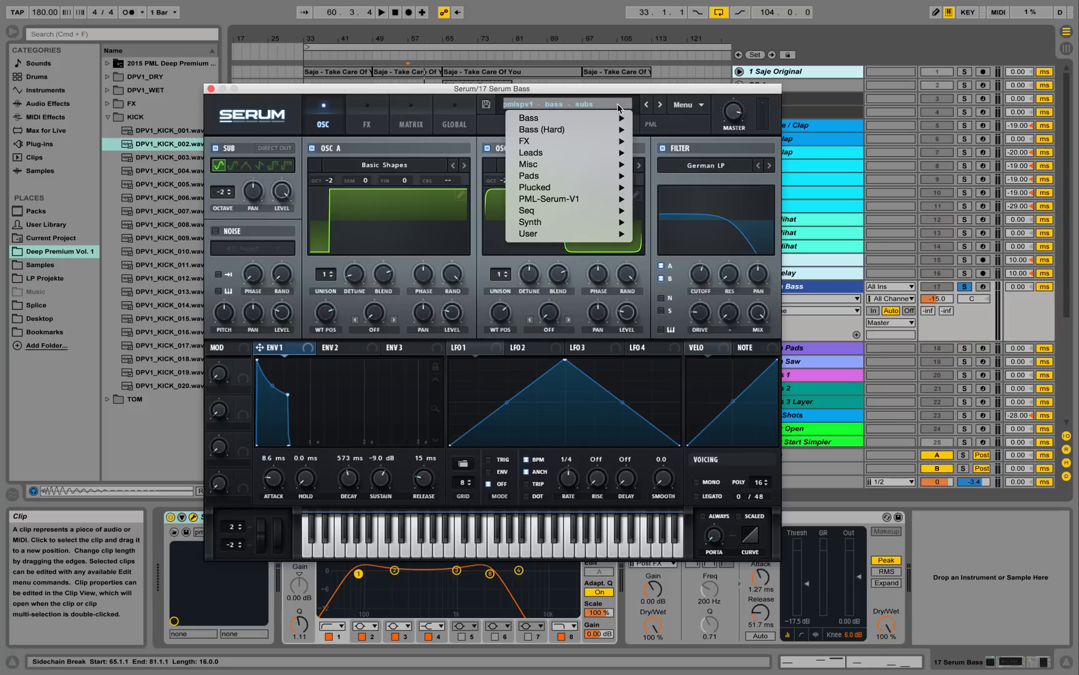
pyautogui.moveTo(584, 201)
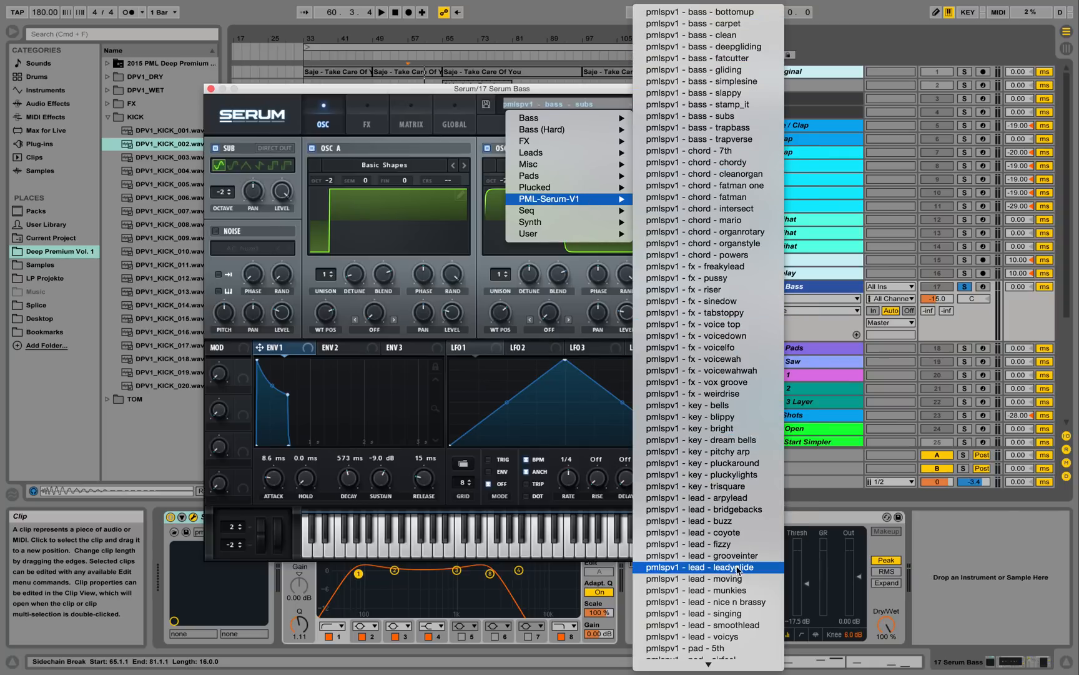
pyautogui.scroll(-3, 734, 568)
pyautogui.scroll(-4, 734, 572)
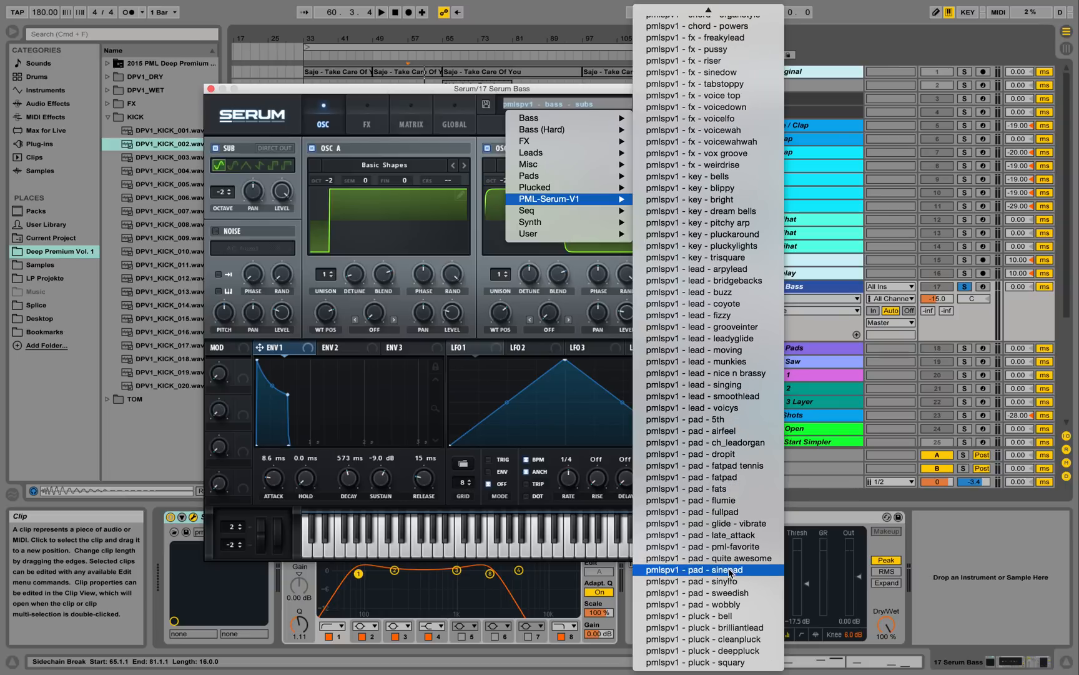
pyautogui.scroll(7, 731, 571)
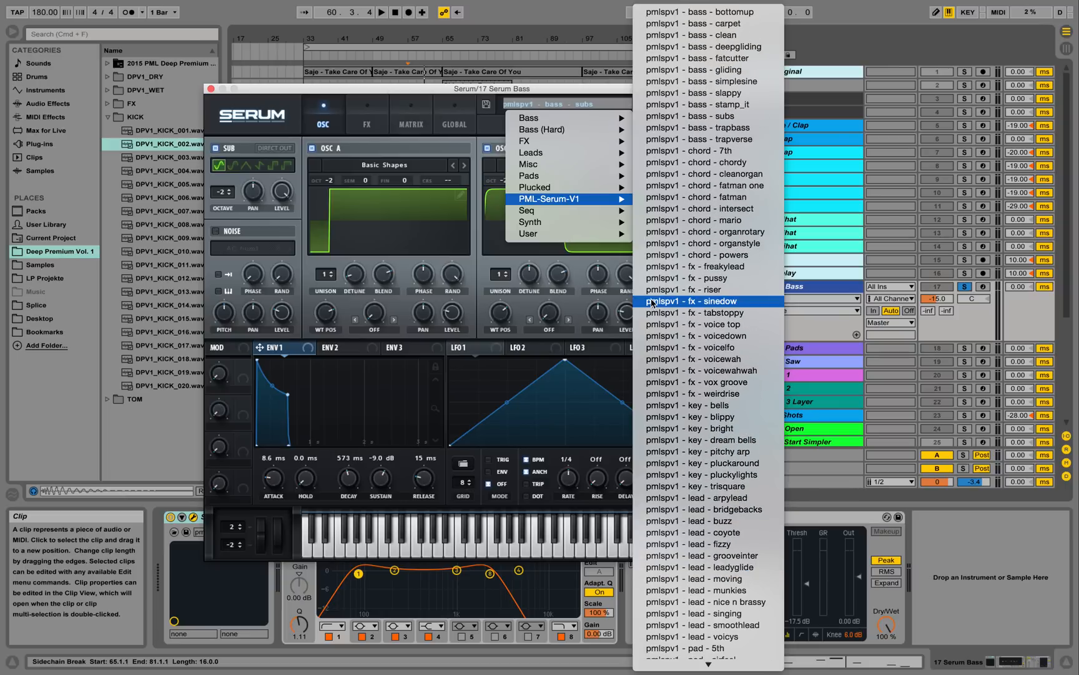
pyautogui.click(417, 85)
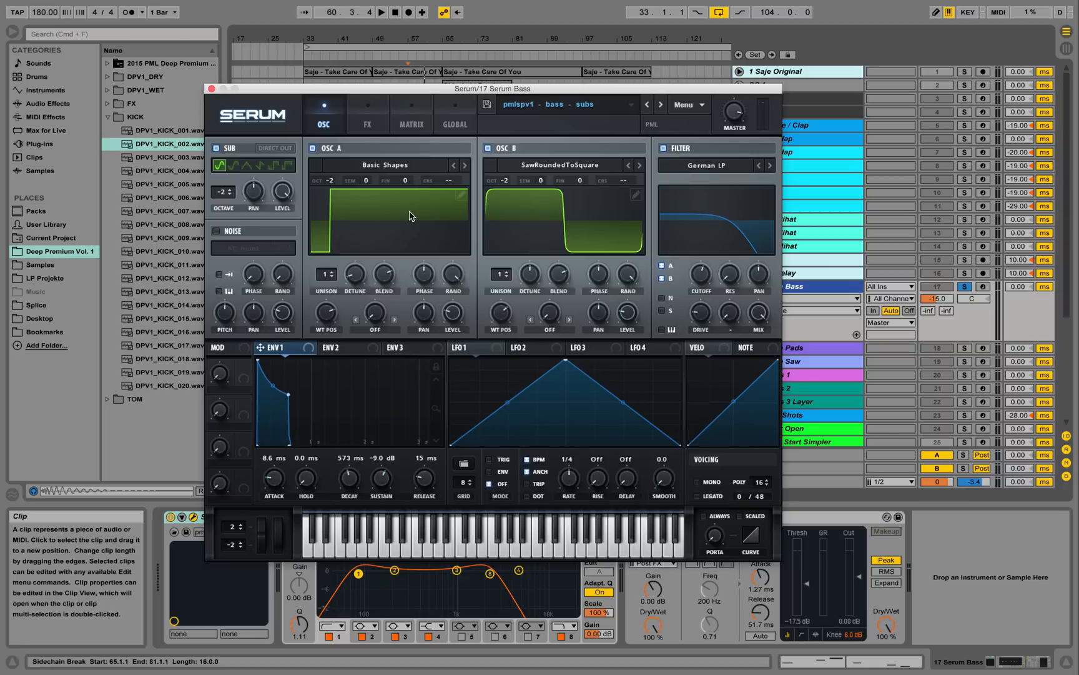
# - Examine the wavetables of oscillators A and B in 3D and try another wavetable position in oscillator A
pyautogui.click(371, 226)
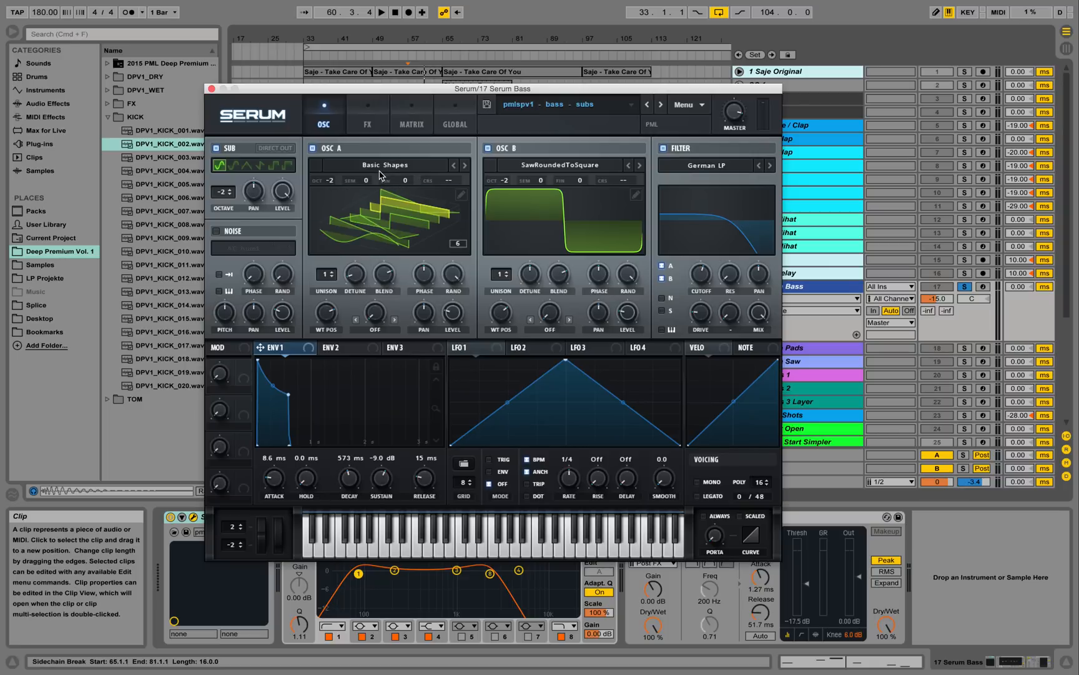
pyautogui.moveTo(333, 315); pyautogui.dragTo(334, 325)
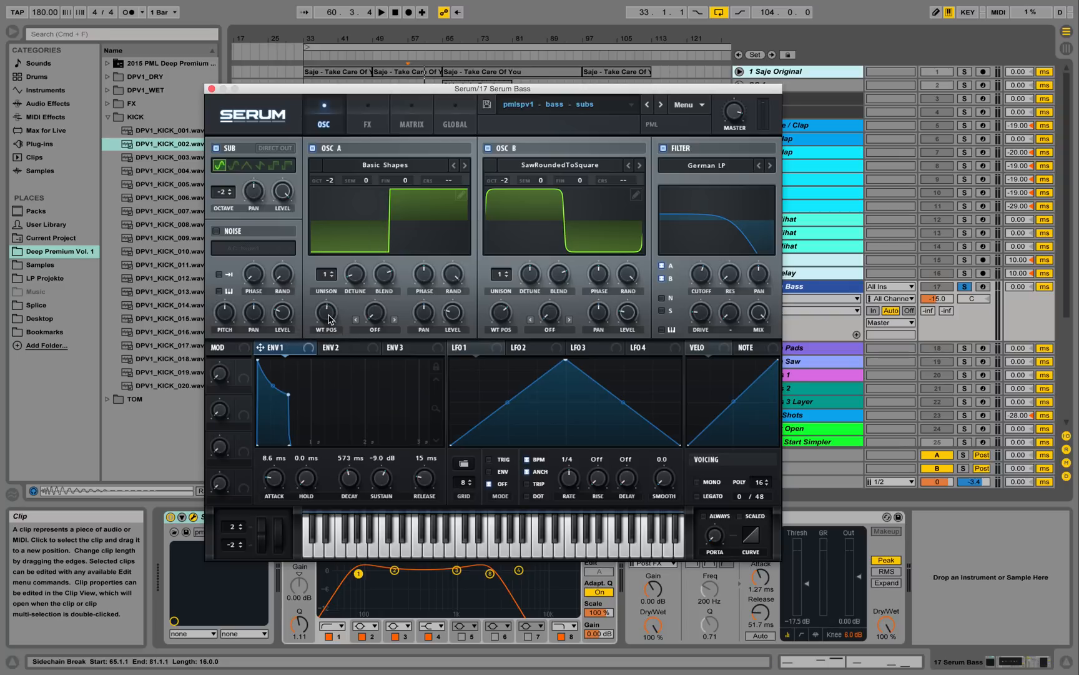
pyautogui.moveTo(331, 314); pyautogui.dragTo(332, 287)
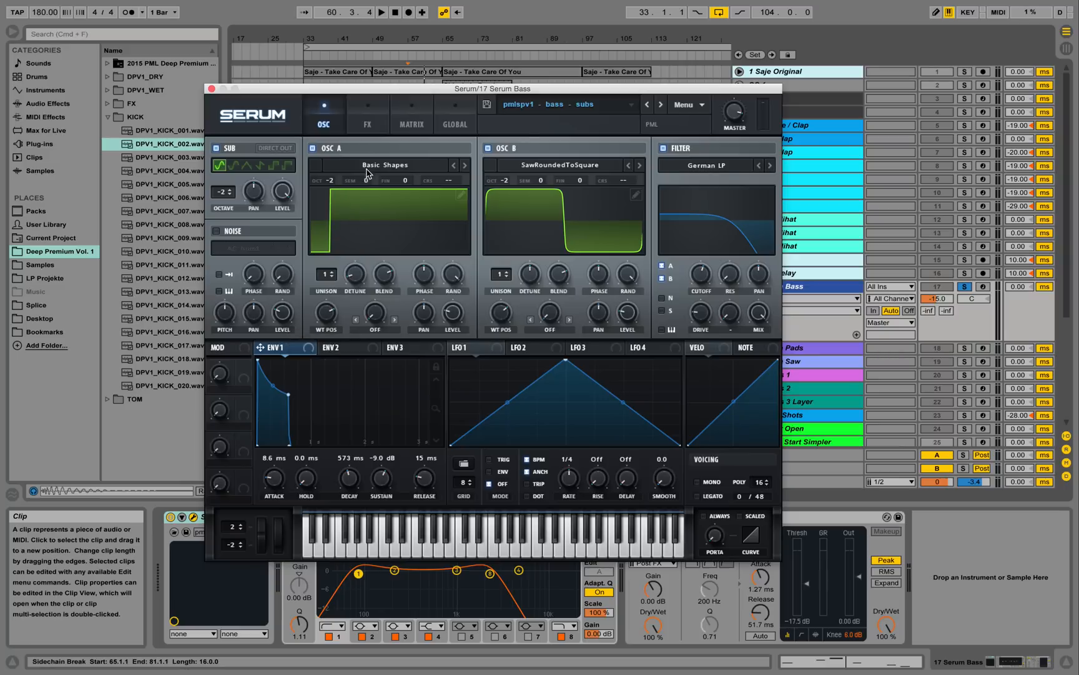
pyautogui.click(577, 219)
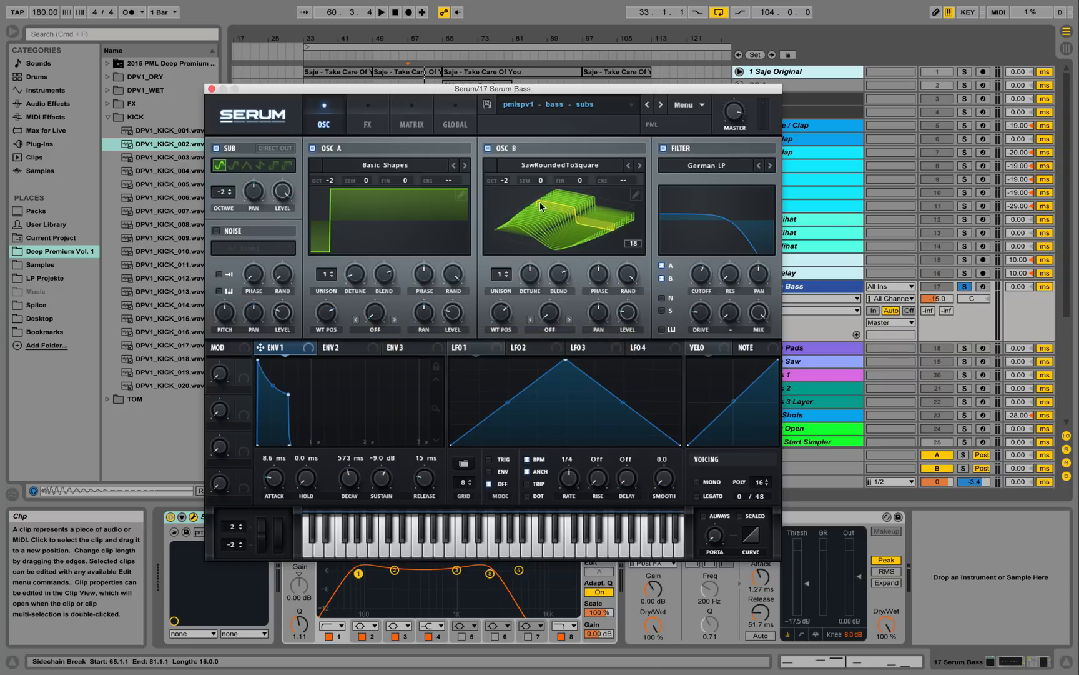
pyautogui.click(597, 211)
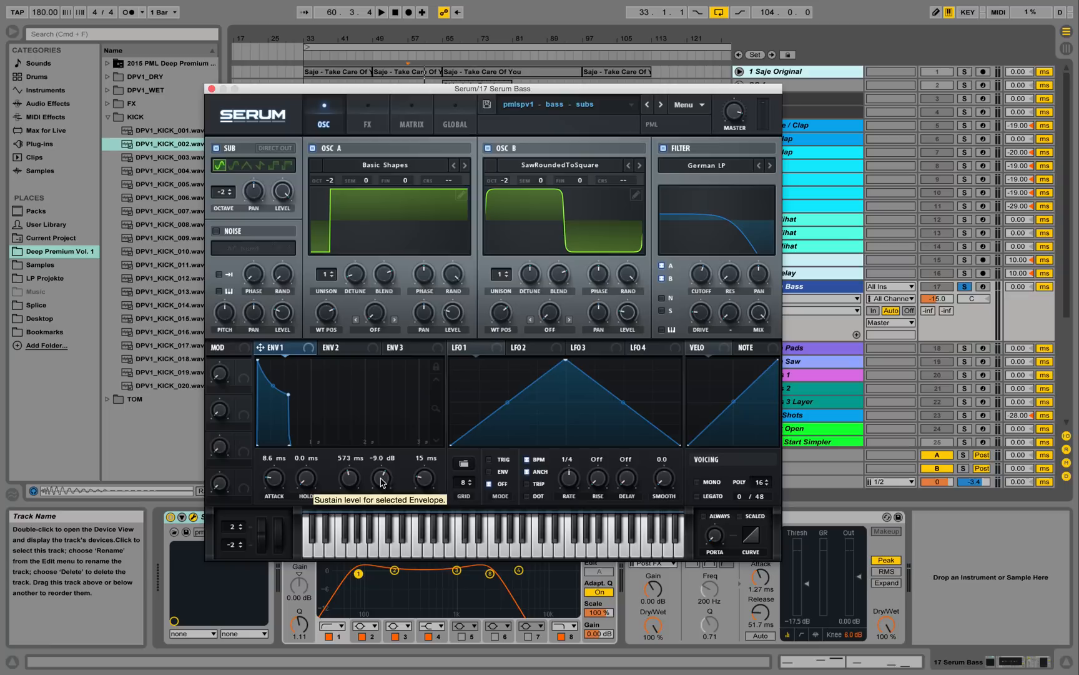
# - Close the synth to replay the soloed bass from bar 57, and move the solo to the Serum Pads track
pyautogui.click(211, 90)
pyautogui.press('space')
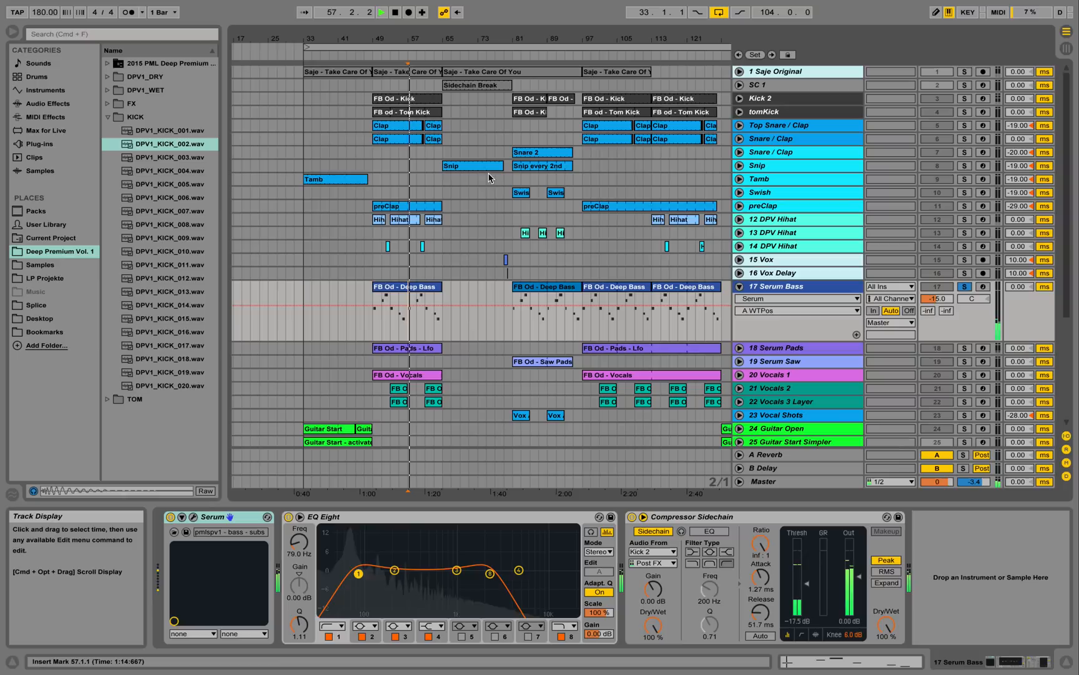
pyautogui.press('space')
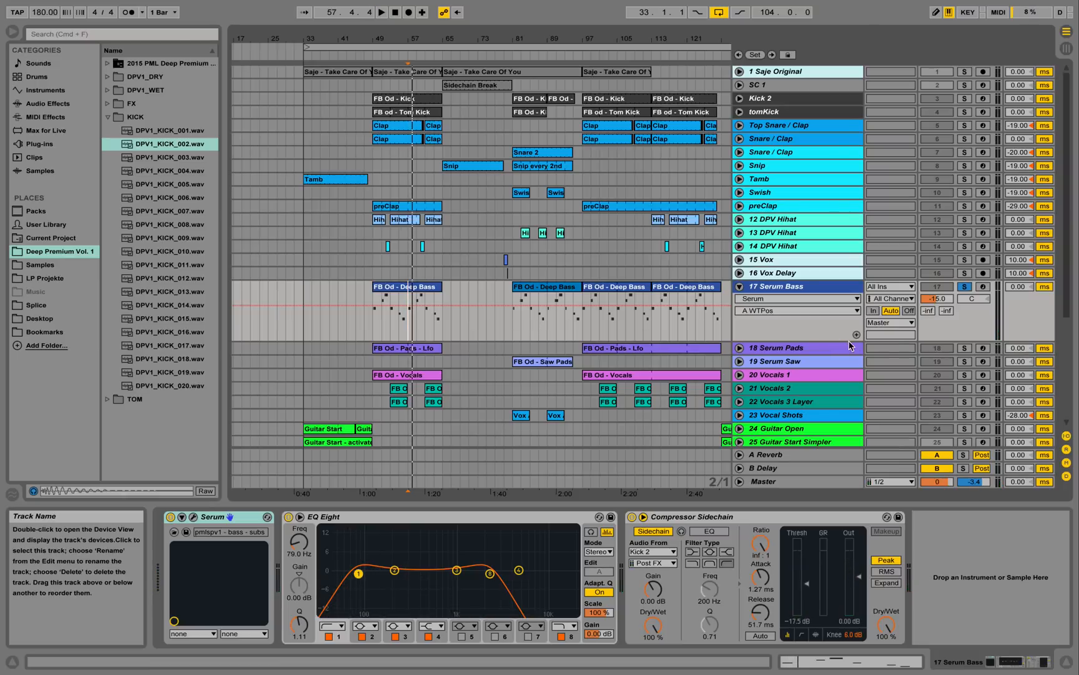
pyautogui.click(970, 349)
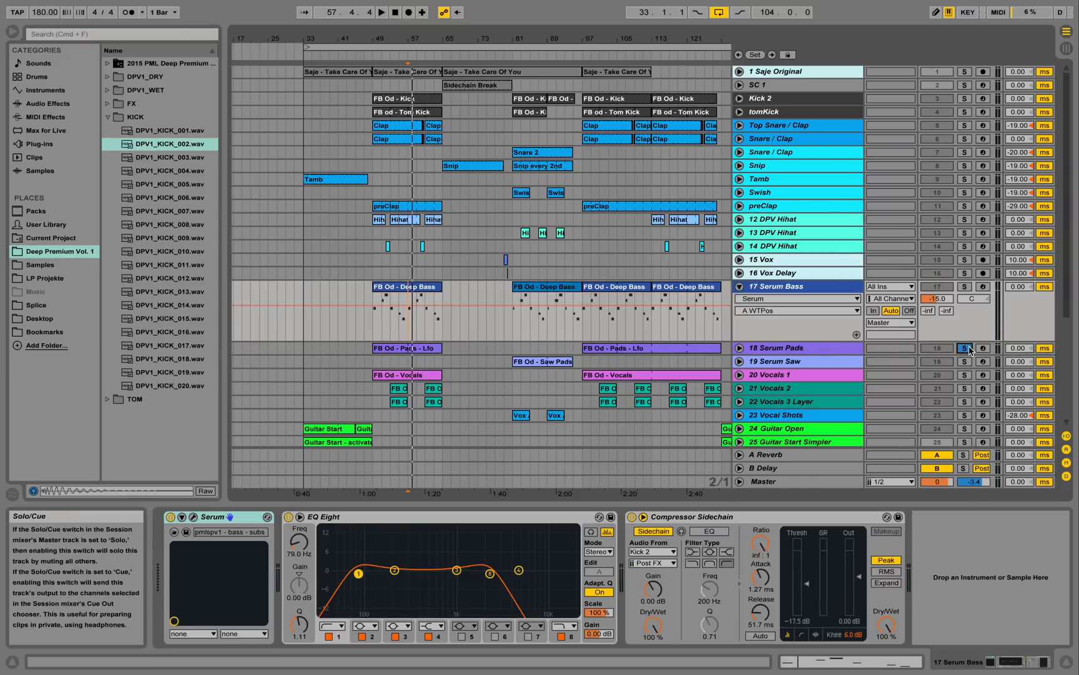
pyautogui.click(789, 348)
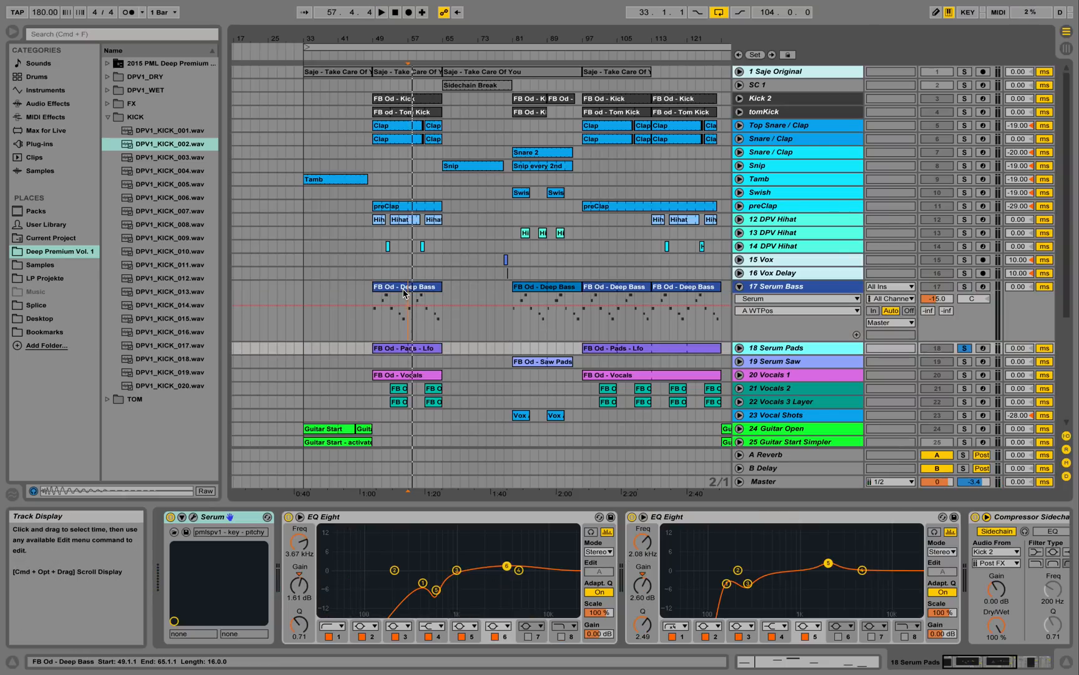
# - Examine the MIDI notes of the first Deep Bass clip, including C#3, E3 and F#3, and return to the device chain
pyautogui.doubleClick(406, 312)
pyautogui.click(475, 376)
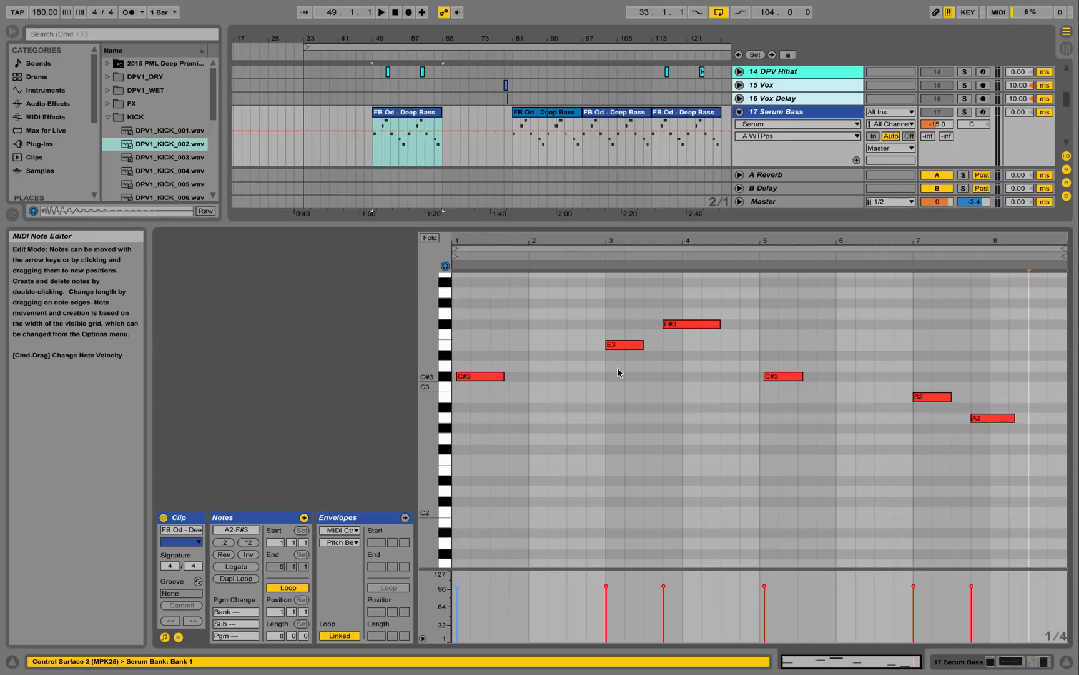
pyautogui.click(624, 345)
pyautogui.click(691, 325)
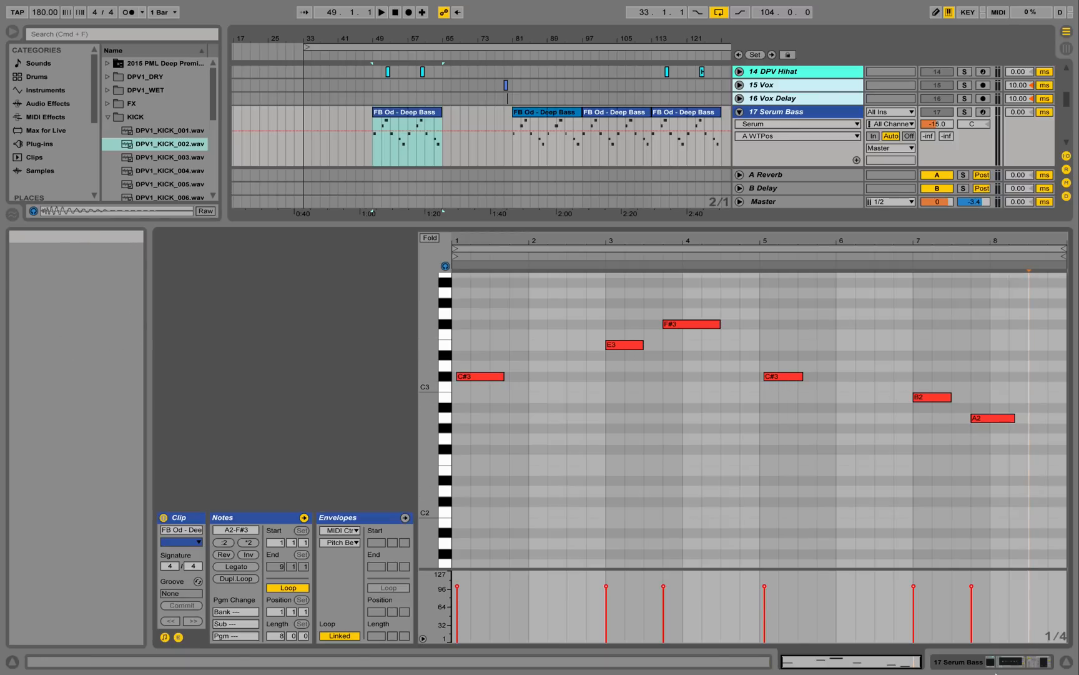
pyautogui.click(985, 663)
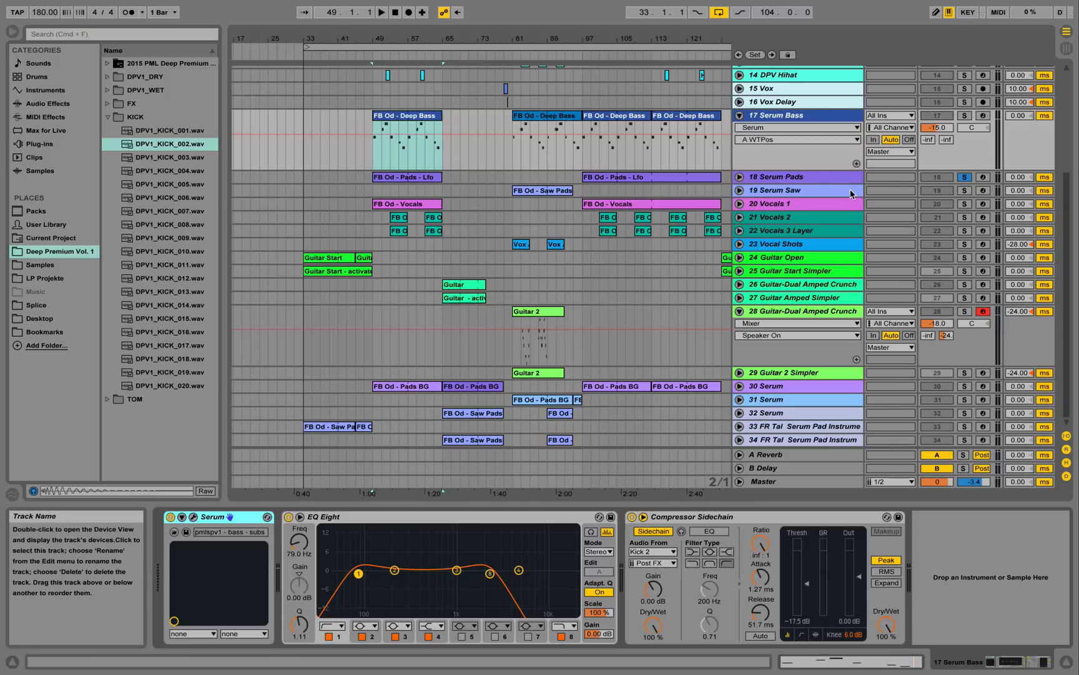
# - Unfold the Serum Pads track and play its soloed first clip from bar 57
pyautogui.click(739, 177)
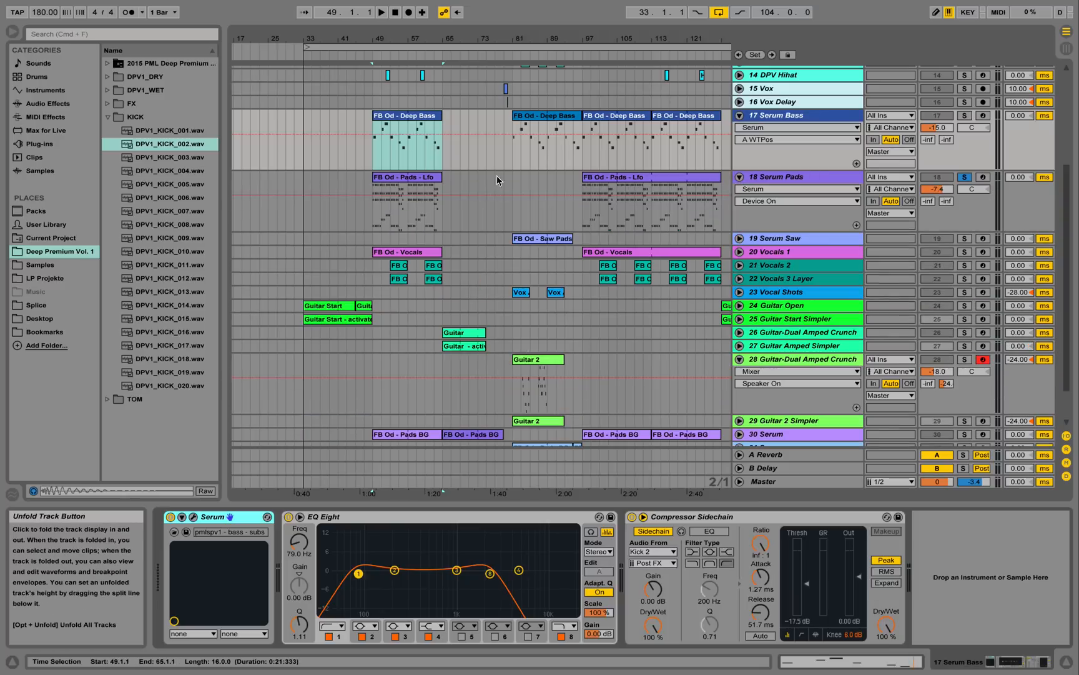
pyautogui.click(408, 210)
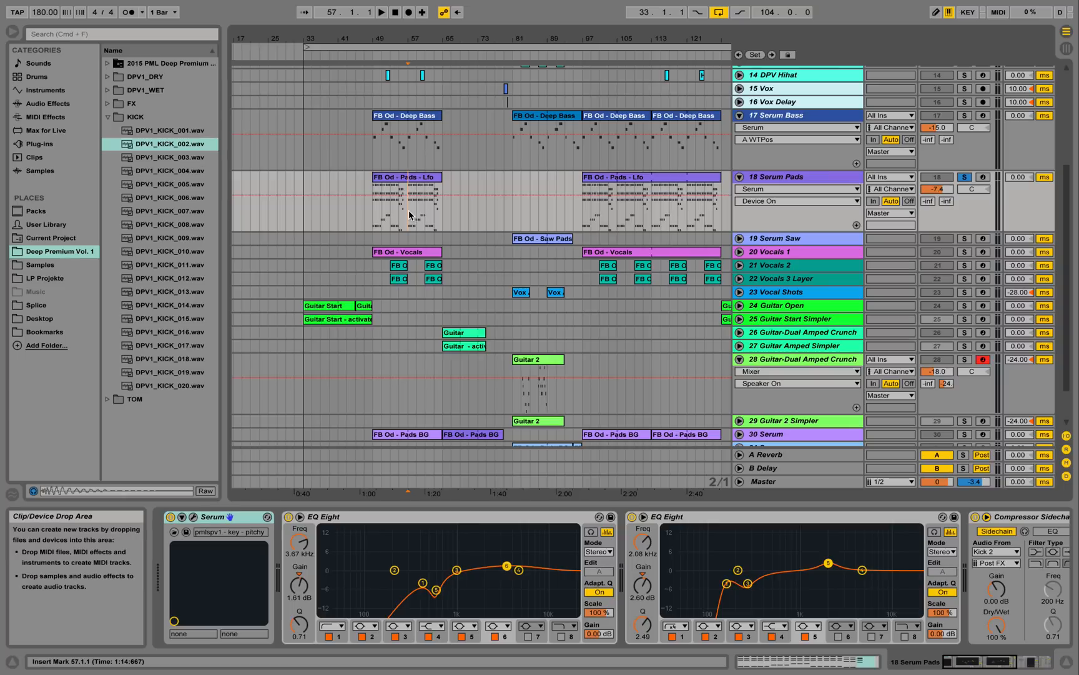
pyautogui.press('space')
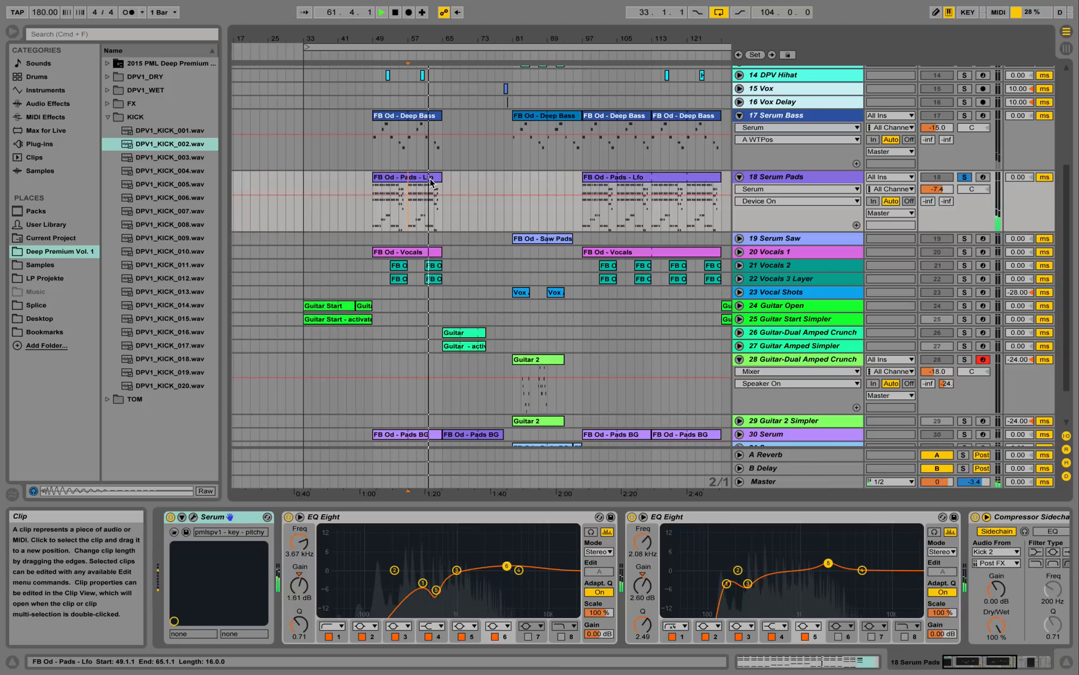
pyautogui.press('space')
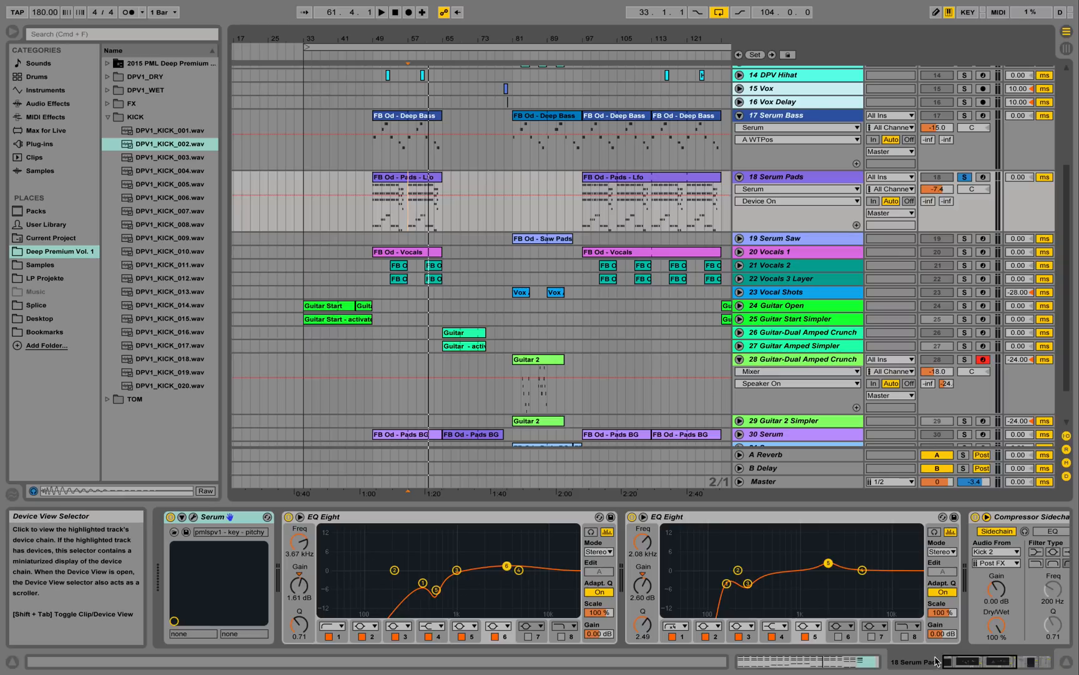
# - Examine the Serum Pads device chain through Compressor Sidechain and Frequency Shift Pitch, and return to its start
pyautogui.moveTo(961, 664); pyautogui.dragTo(993, 664)
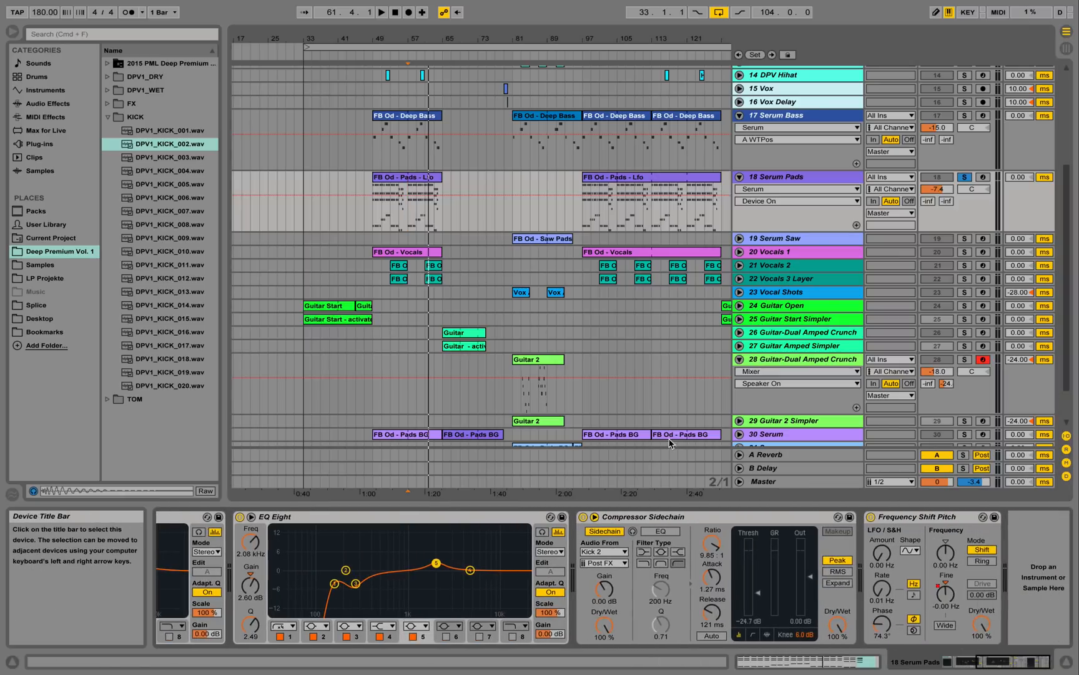
pyautogui.scroll(5, 534, 130)
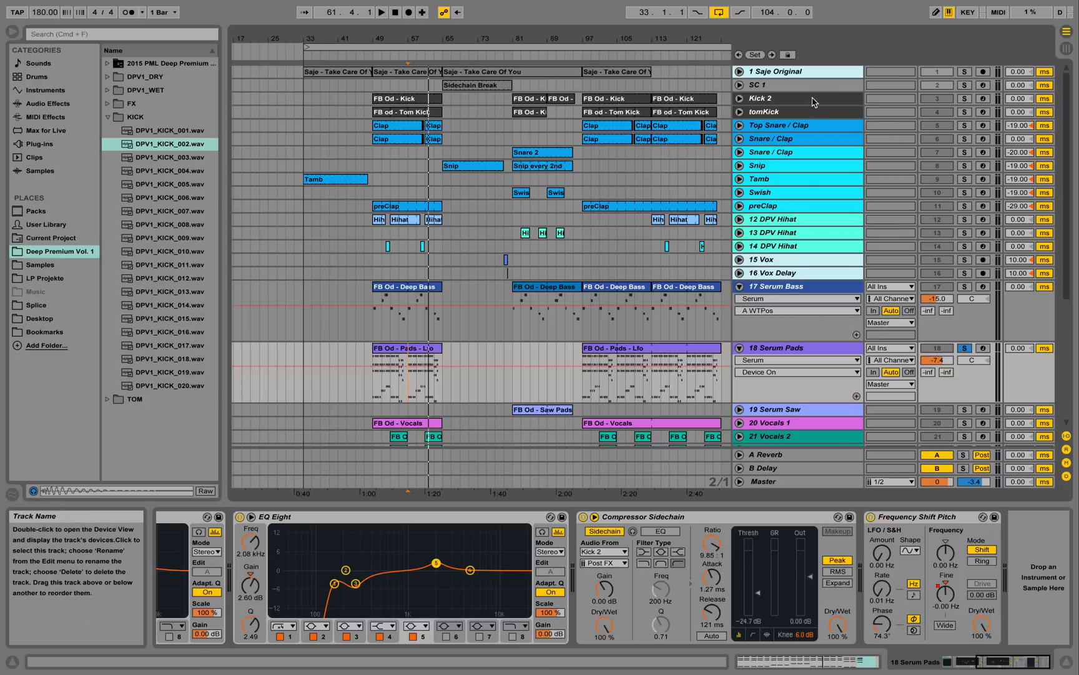
pyautogui.scroll(-6, 768, 134)
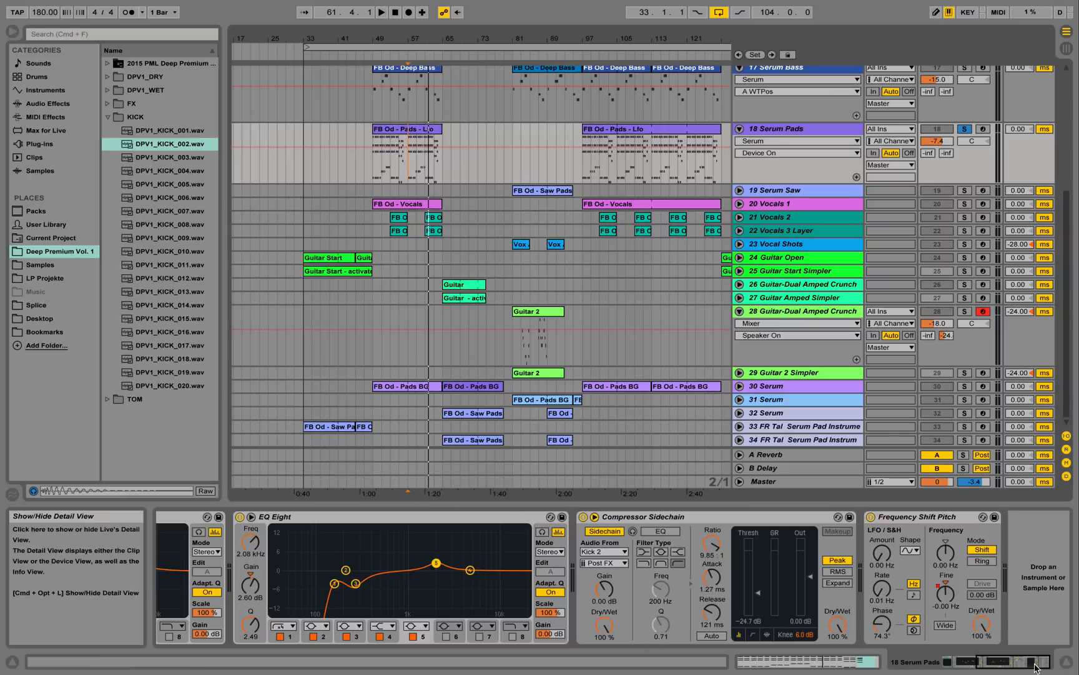
pyautogui.click(944, 664)
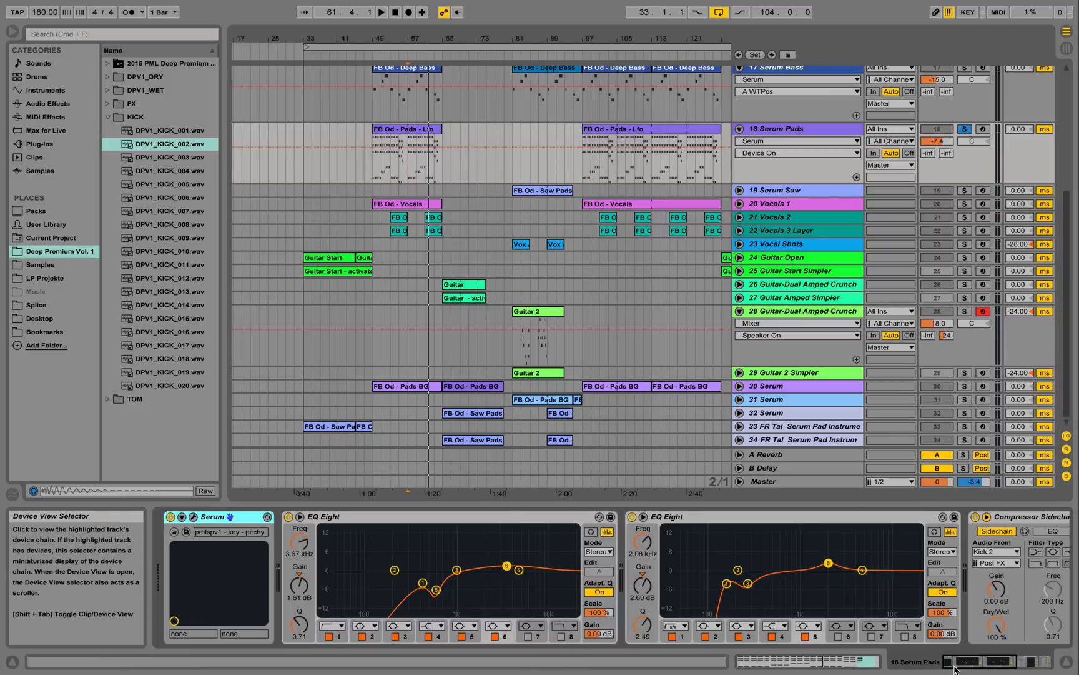
# - Open the Serum synth on Serum Pads and examine oscillator B's wavetable in 3D and envelopes 1 and 2
pyautogui.click(194, 517)
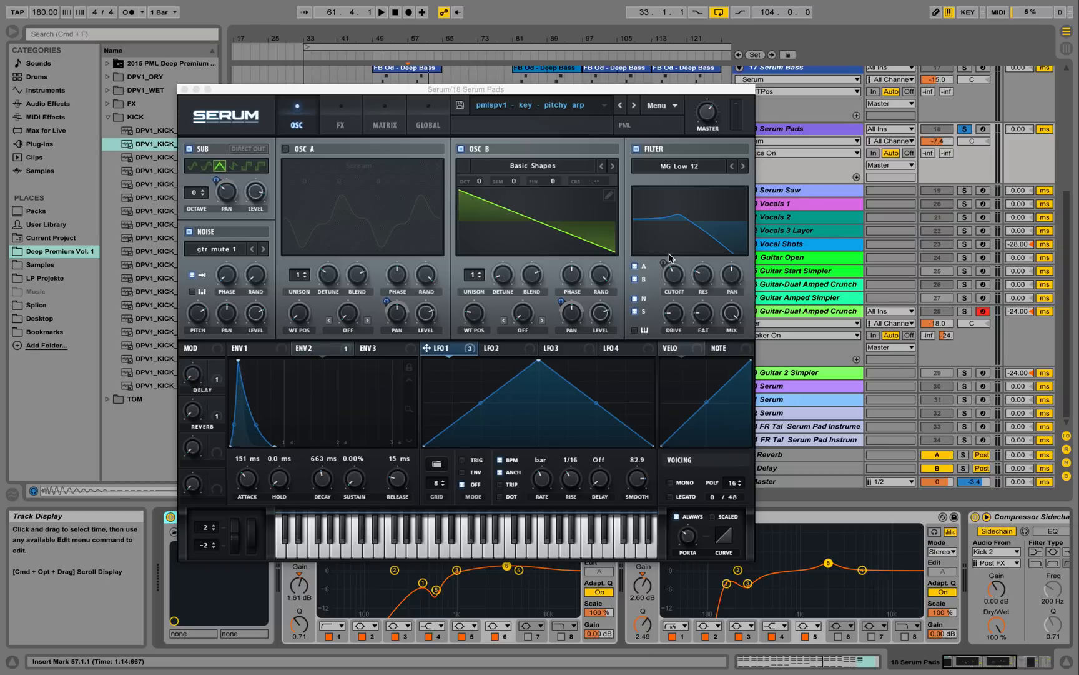
pyautogui.click(553, 212)
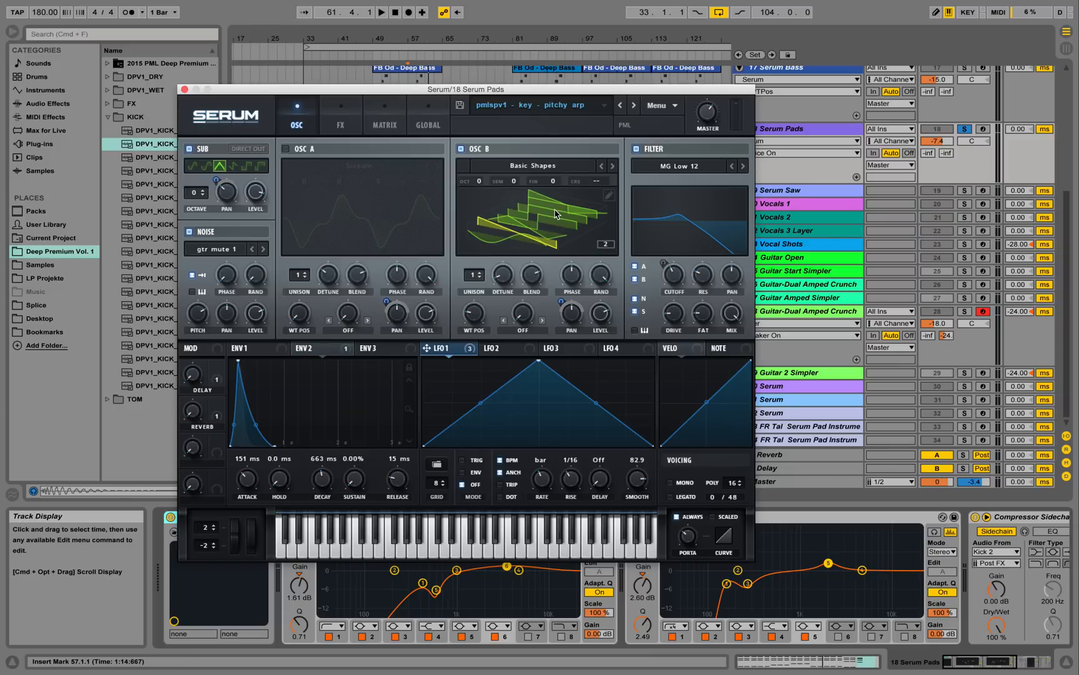
pyautogui.click(555, 214)
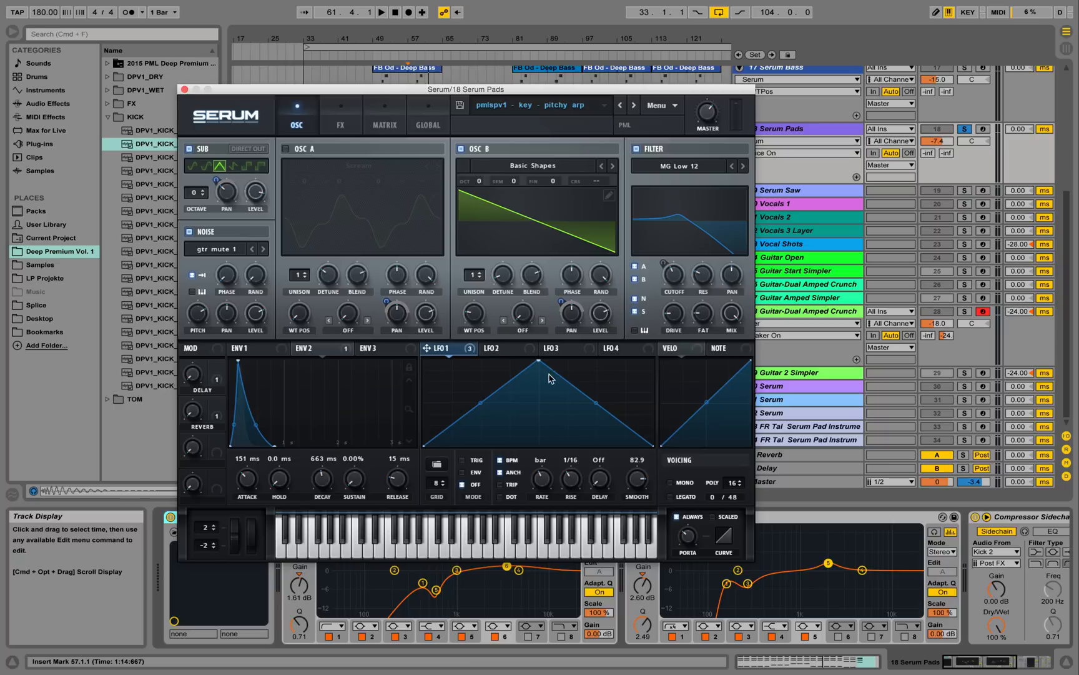
pyautogui.click(255, 352)
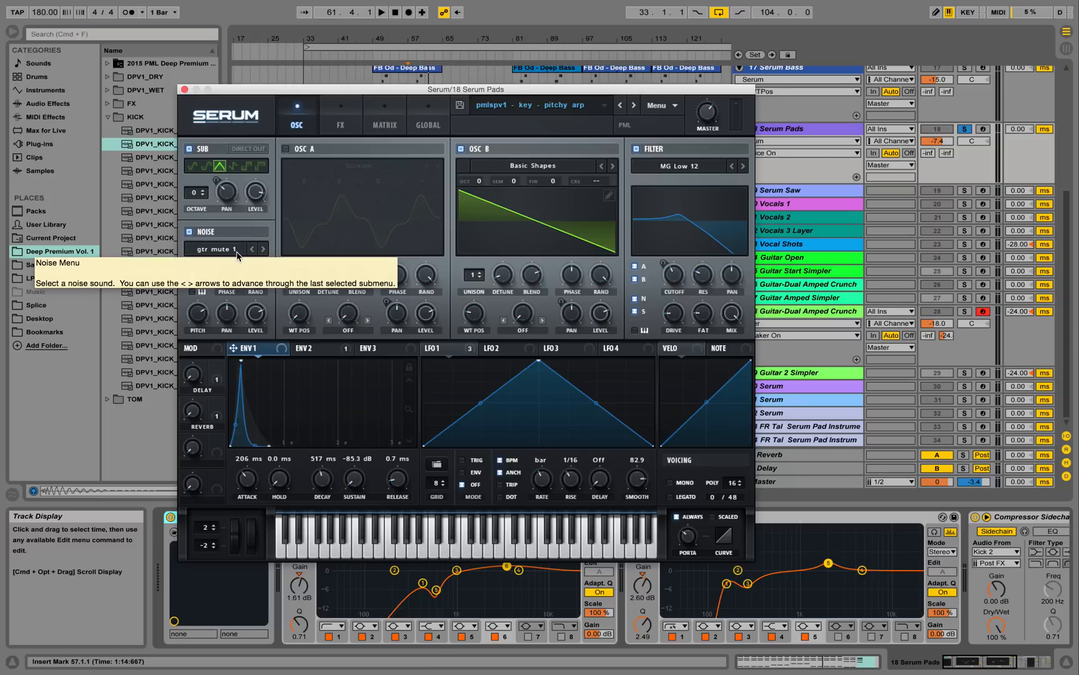
pyautogui.click(330, 352)
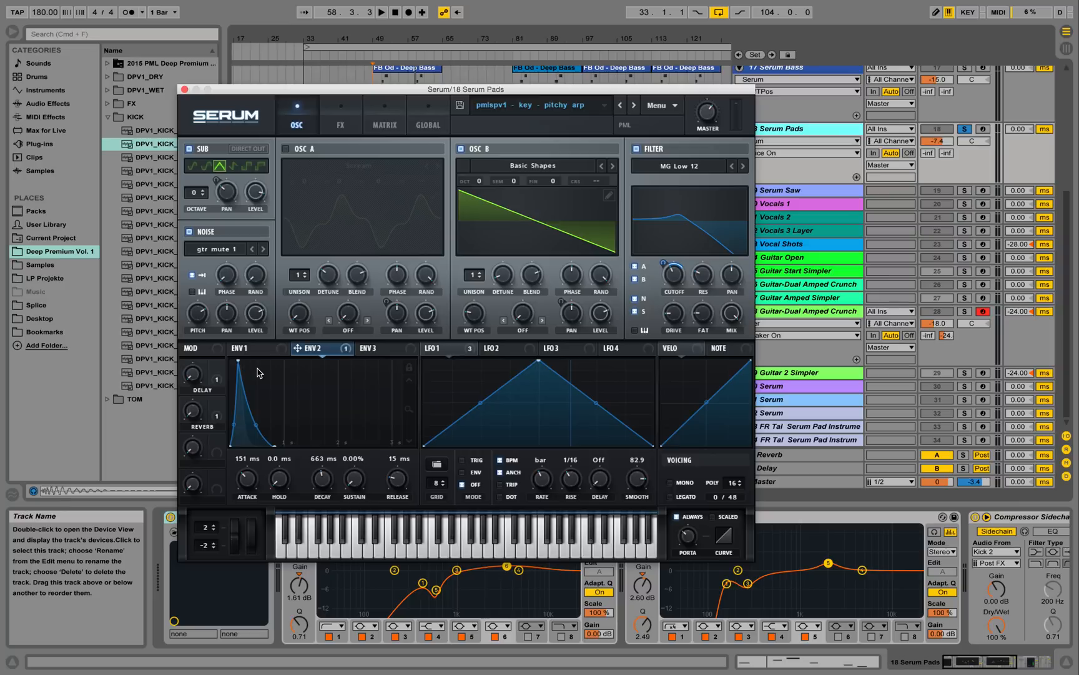
# - Play the pads from bar 49 to watch envelope 2 move the filter cutoff, and close the synth
pyautogui.press('space')
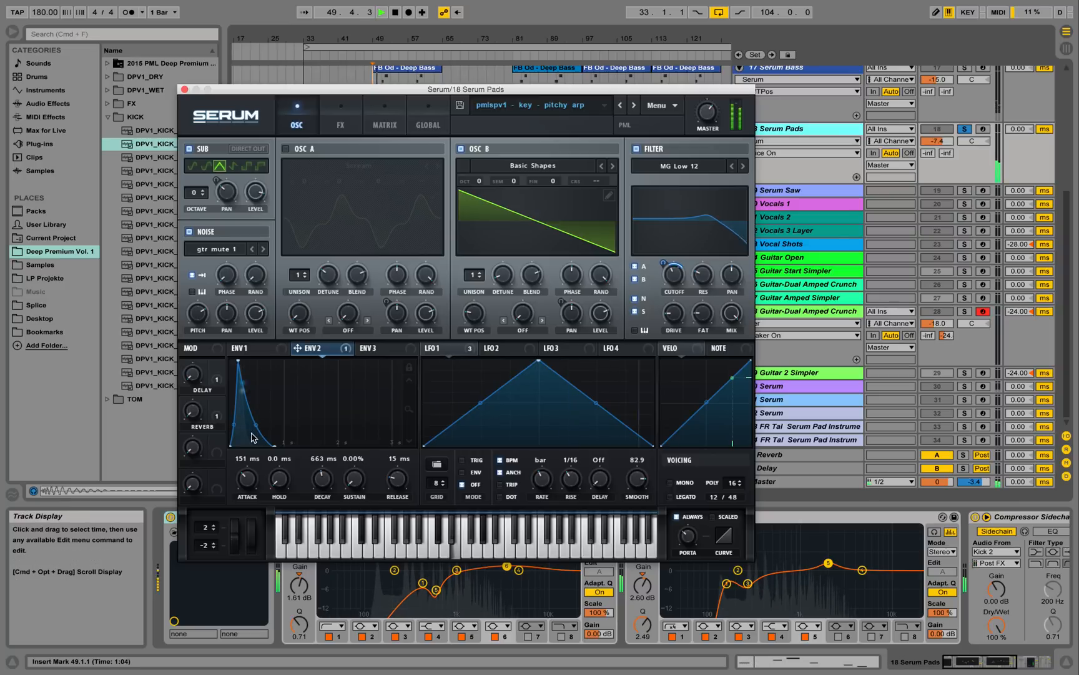
pyautogui.press('space')
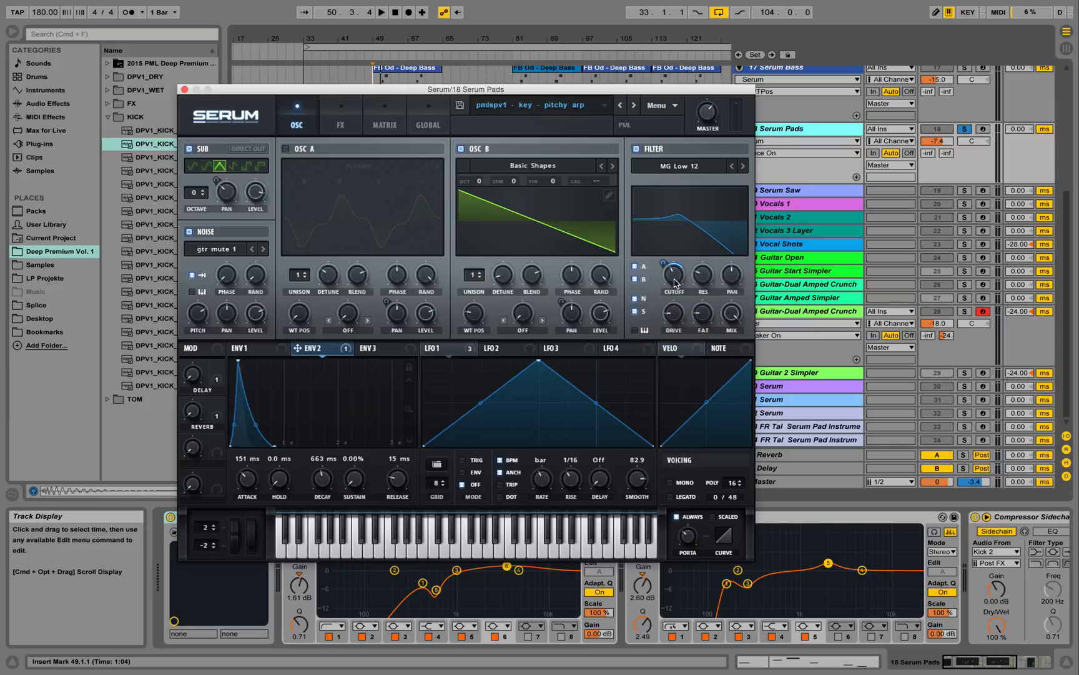
pyautogui.click(185, 89)
# - Examine the MIDI notes of the first Pads - Lfo clip while playing it
pyautogui.doubleClick(437, 156)
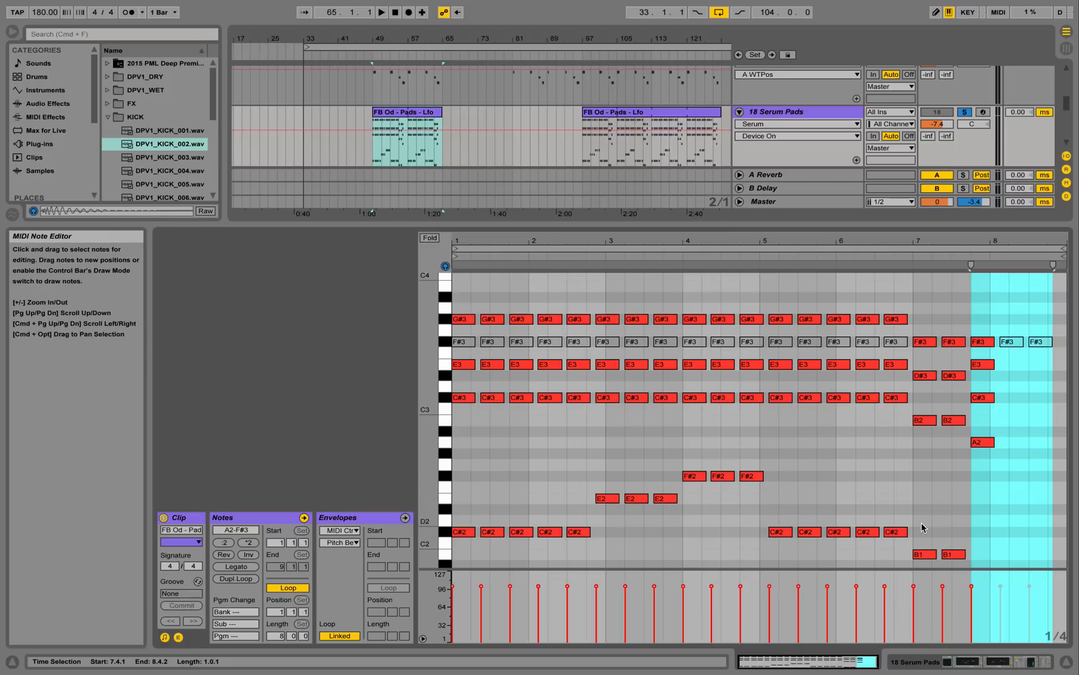
pyautogui.scroll(-2, 919, 522)
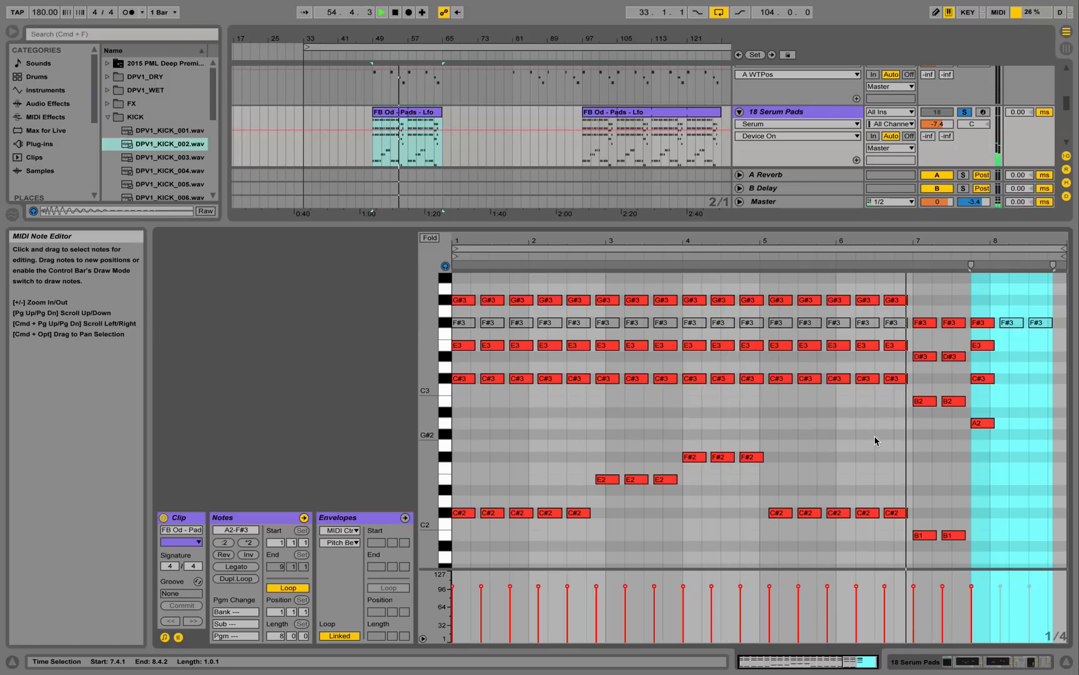
pyautogui.press('space')
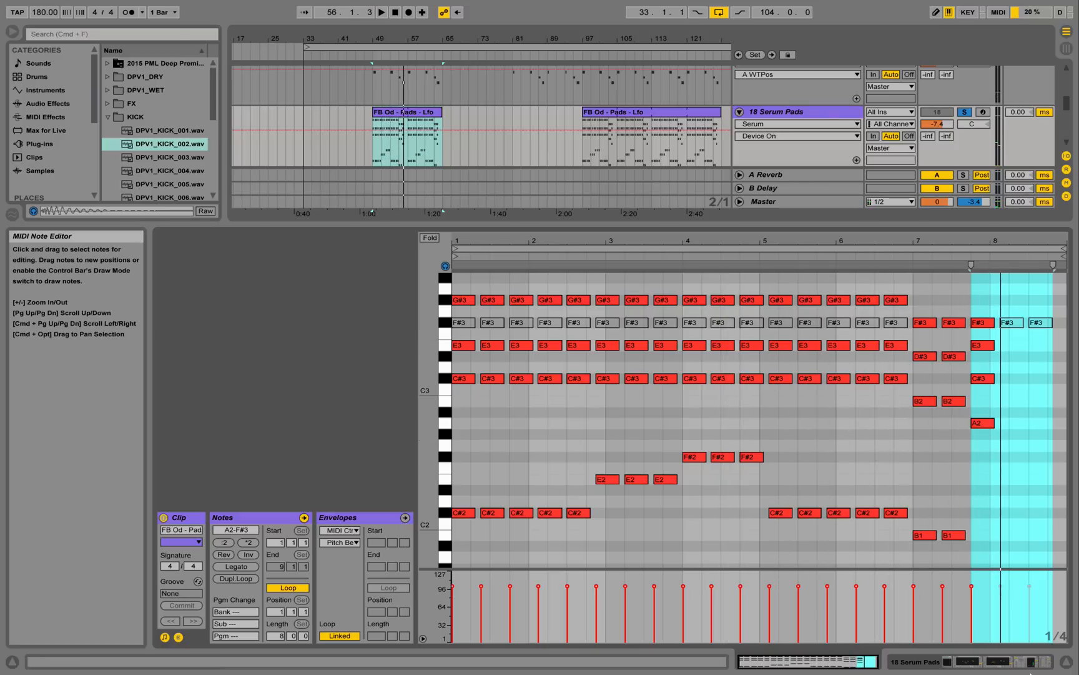
# - Hide the detail view and play the pads with the Serum Bass track soloed alongside them
pyautogui.click(1066, 661)
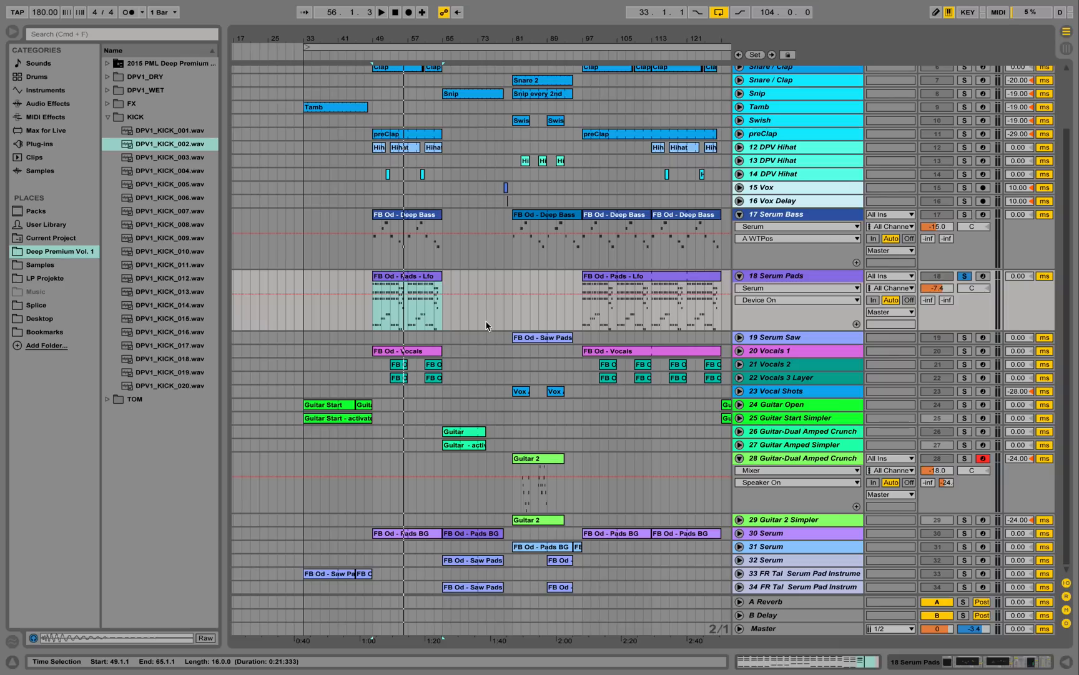
pyautogui.press('space')
pyautogui.click(965, 214)
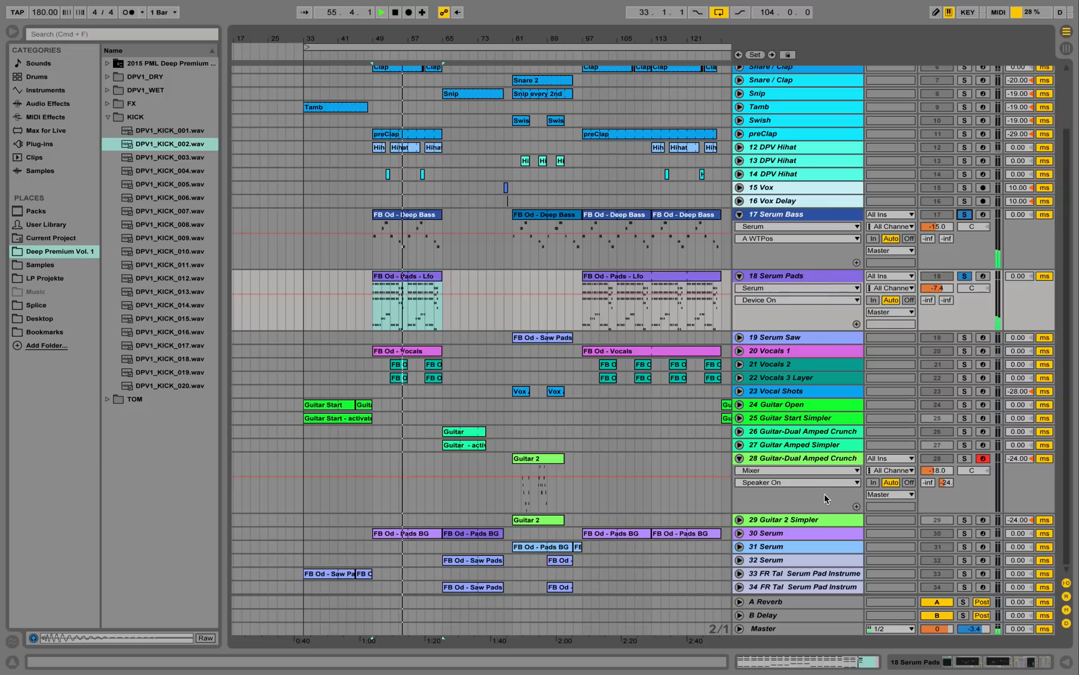
# - Unfold track 30 Serum, increase its height to reveal the notes, and solo it
pyautogui.click(774, 537)
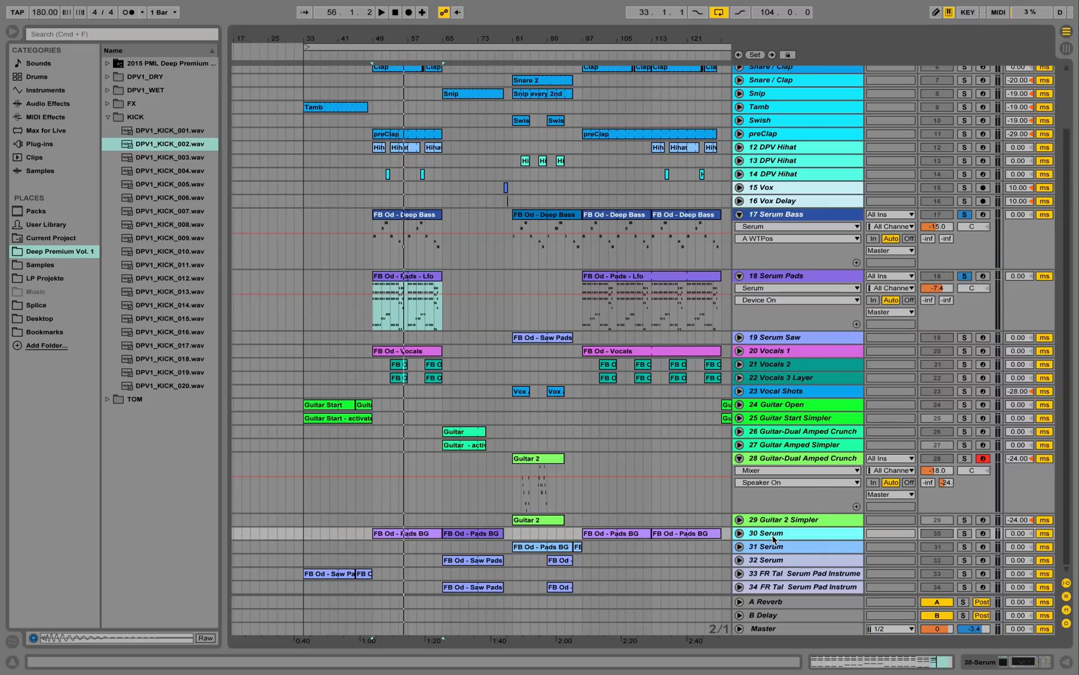
pyautogui.click(740, 534)
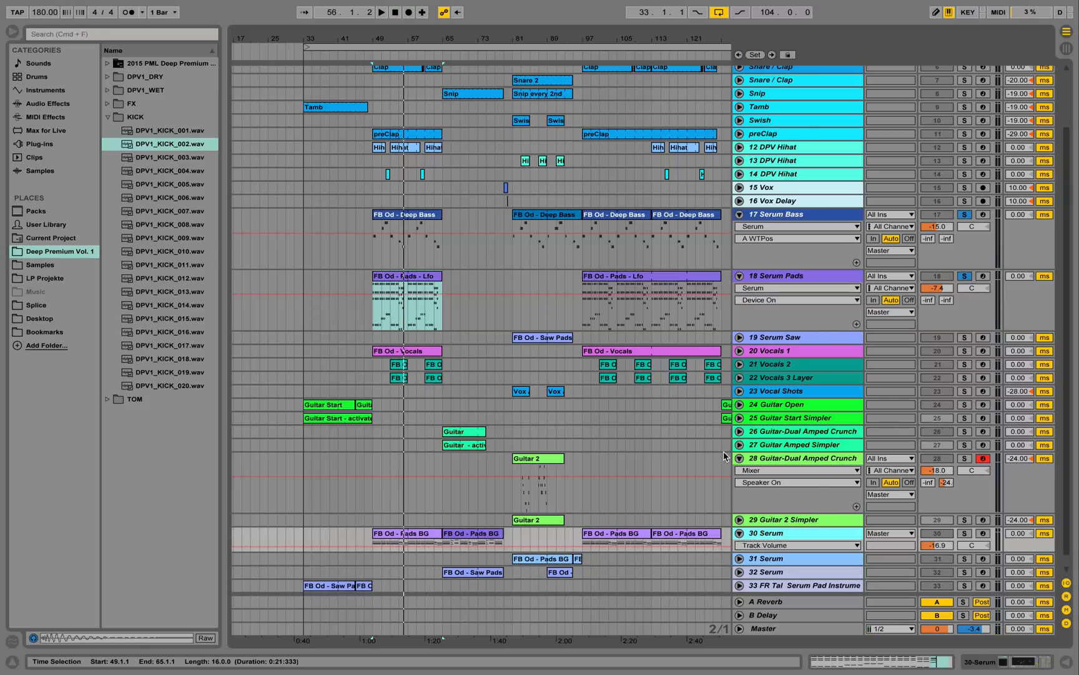
pyautogui.moveTo(796, 538); pyautogui.dragTo(796, 586)
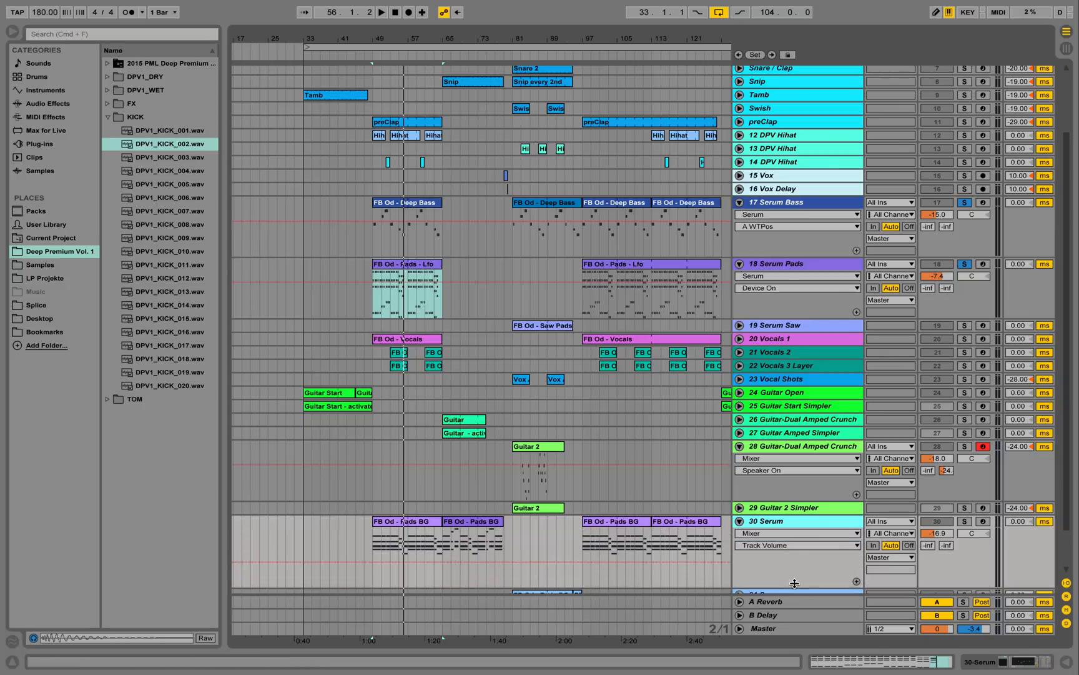
pyautogui.scroll(-3, 796, 529)
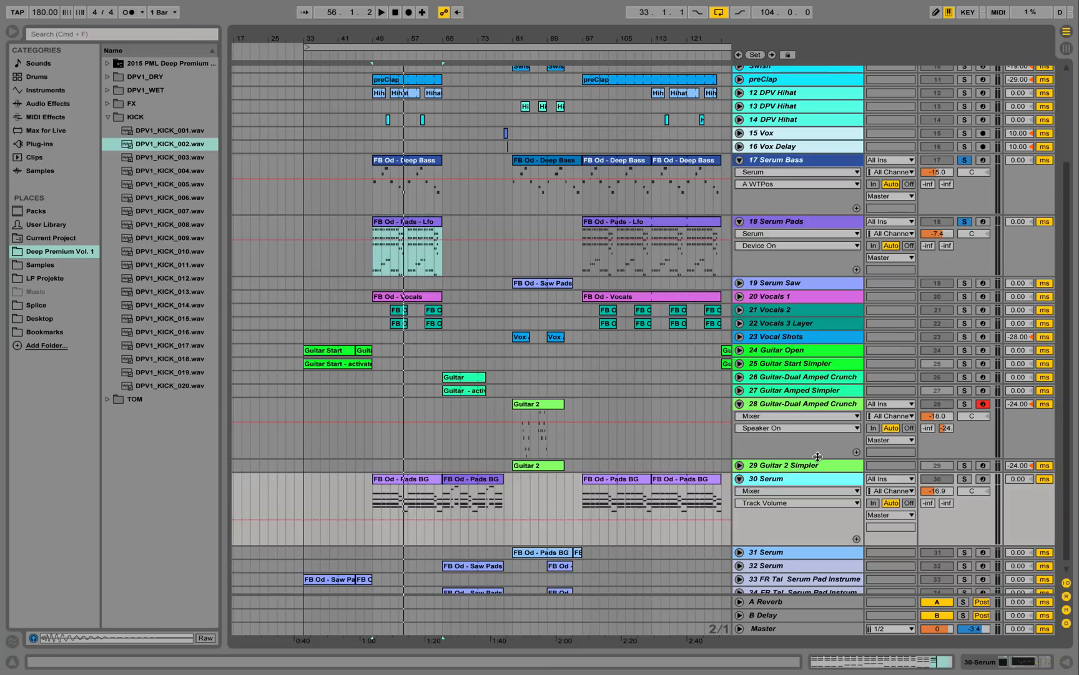
pyautogui.click(967, 480)
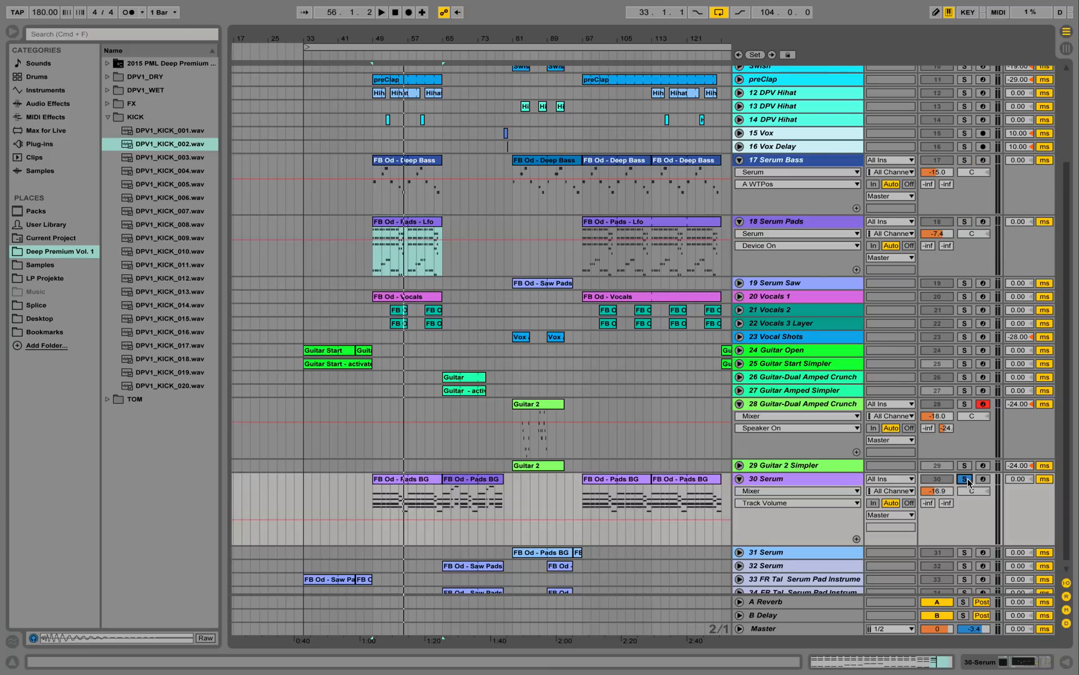
# - Examine the MIDI notes of the first Pads BG clip on track 30 Serum while playing it
pyautogui.click(787, 484)
pyautogui.doubleClick(424, 478)
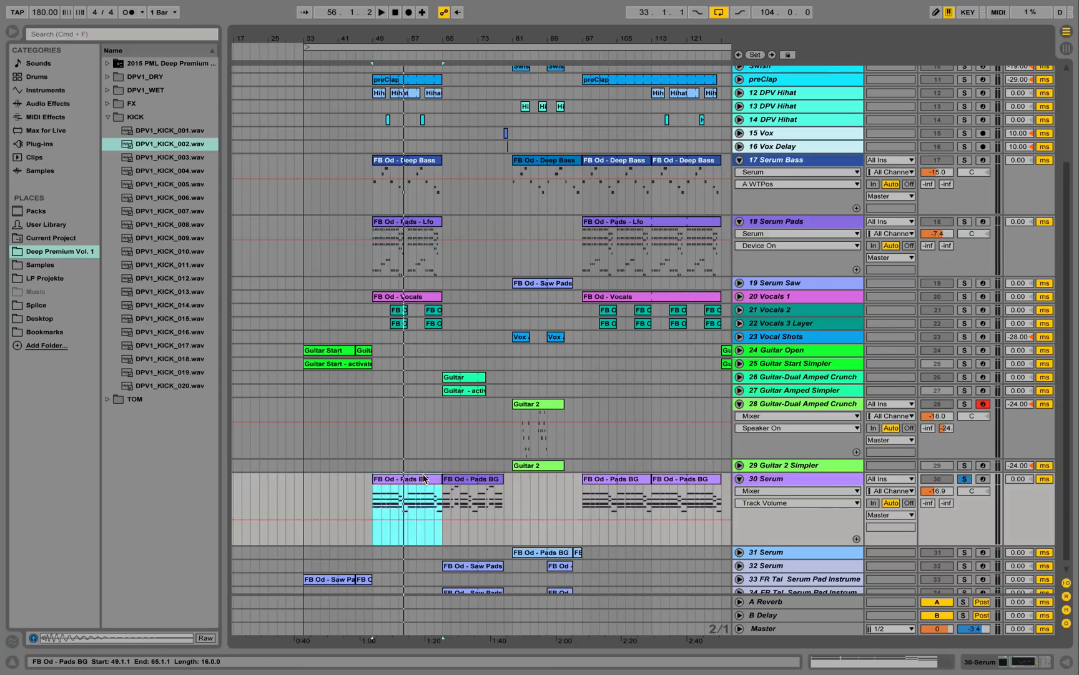
pyautogui.press('space')
pyautogui.scroll(-4, 544, 408)
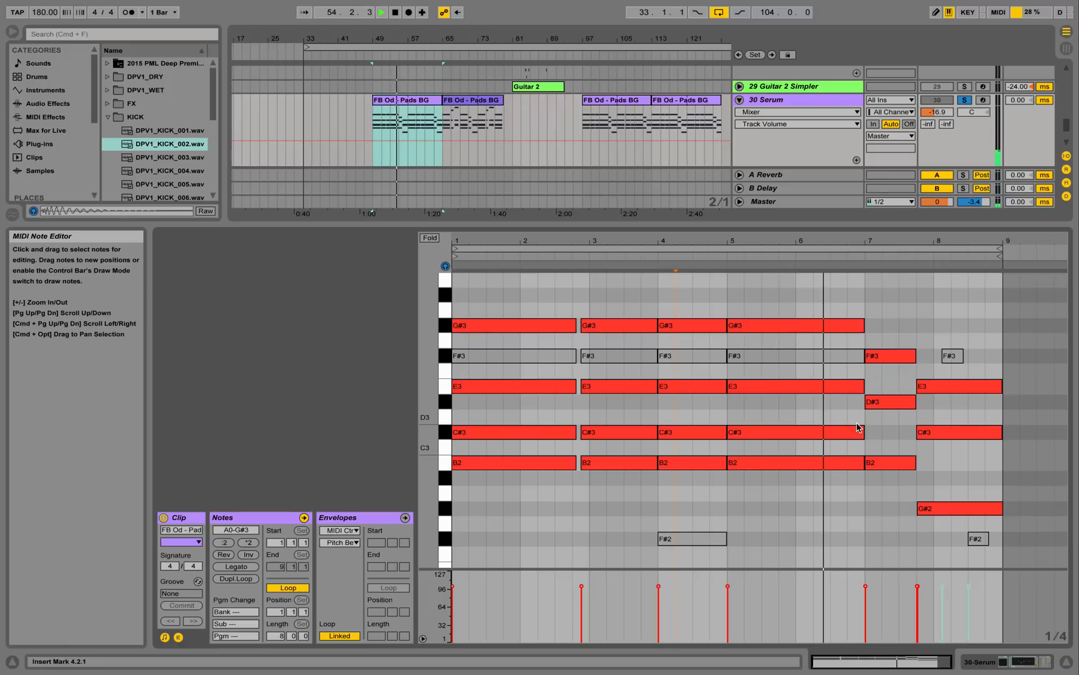
# - Open the Serum synth from track 30's device chain and examine oscillator A's Analog_BD_Sin wavetable in 3D
pyautogui.click(998, 663)
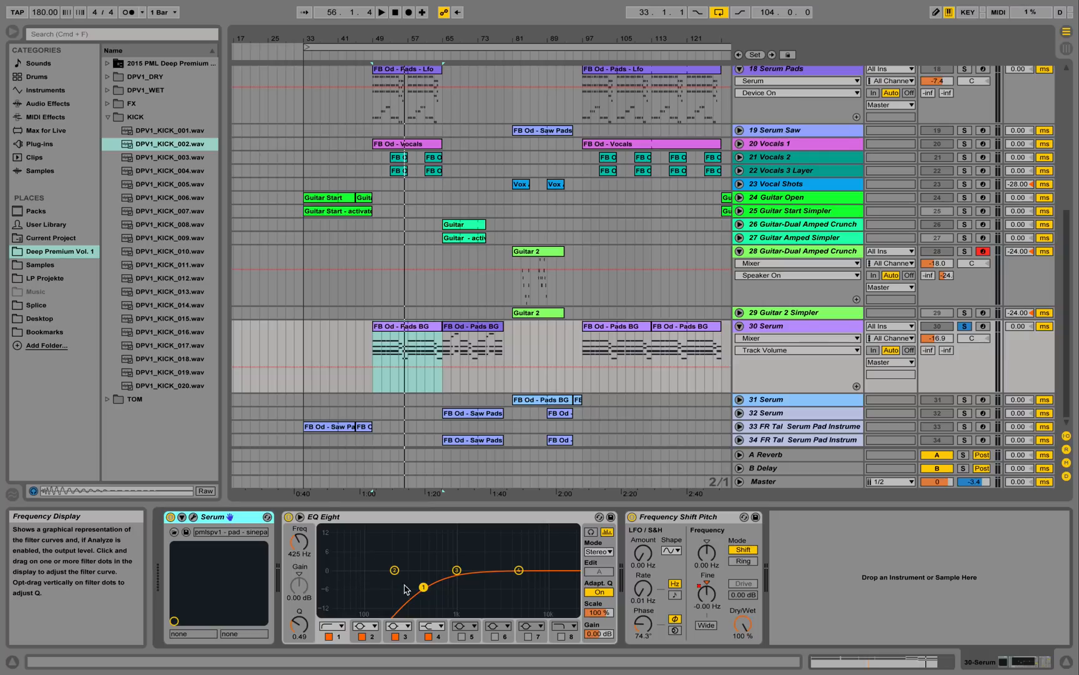
pyautogui.moveTo(487, 136); pyautogui.dragTo(417, 112)
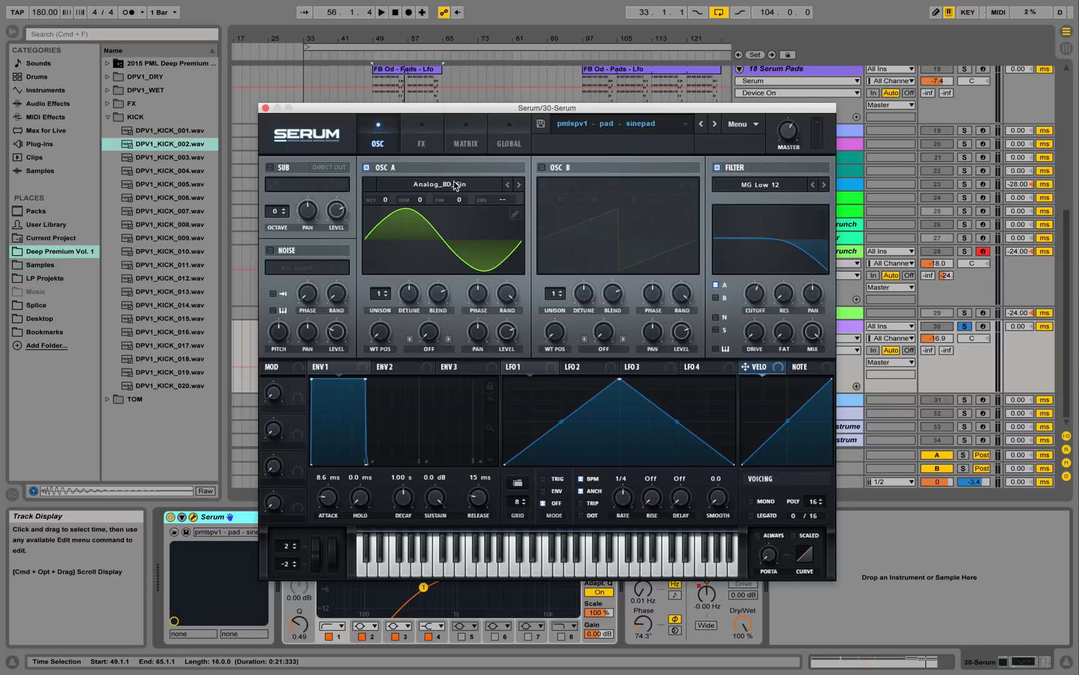
pyautogui.click(446, 235)
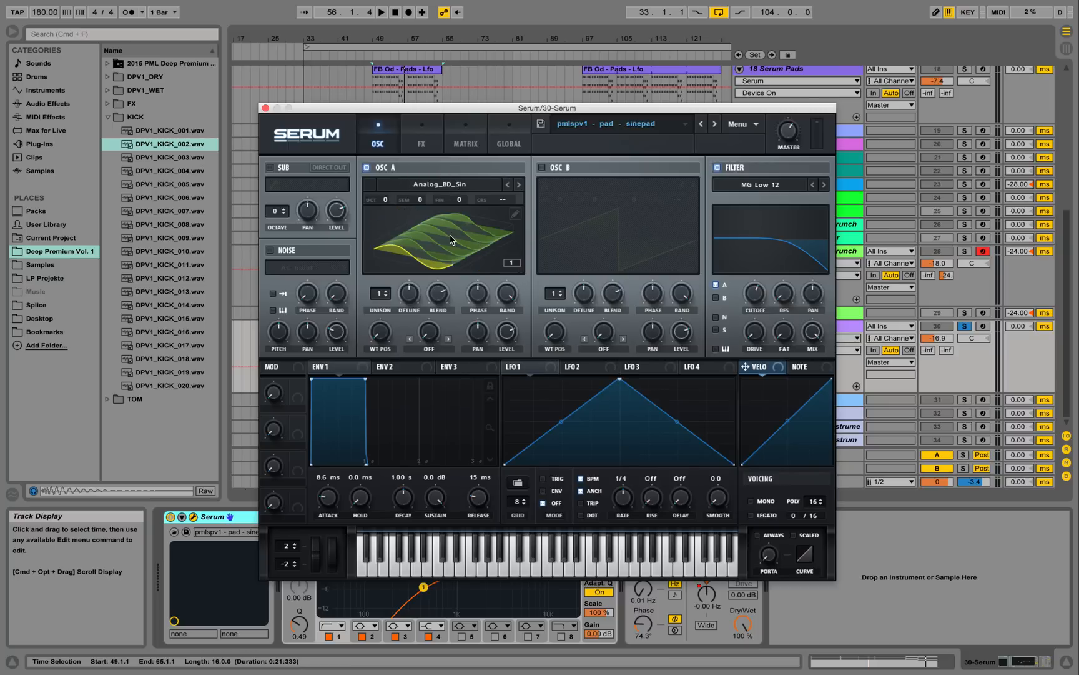
pyautogui.click(452, 240)
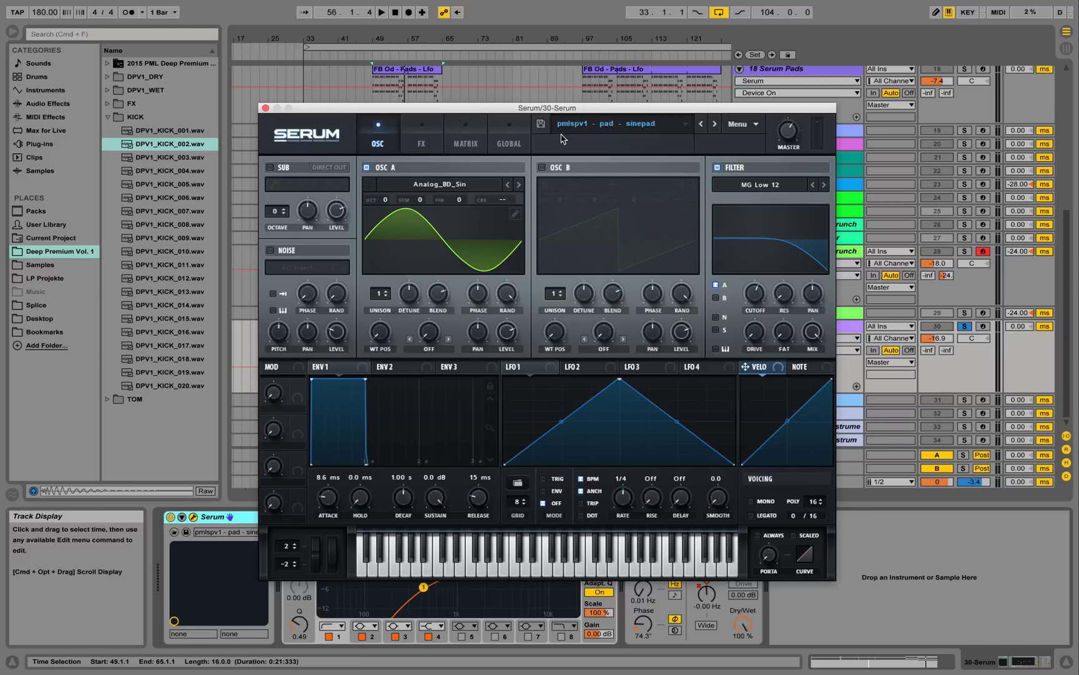
# - Examine the synth's Reverb effect, and close the synth to replay the soloed background pads from bar 49
pyautogui.click(436, 130)
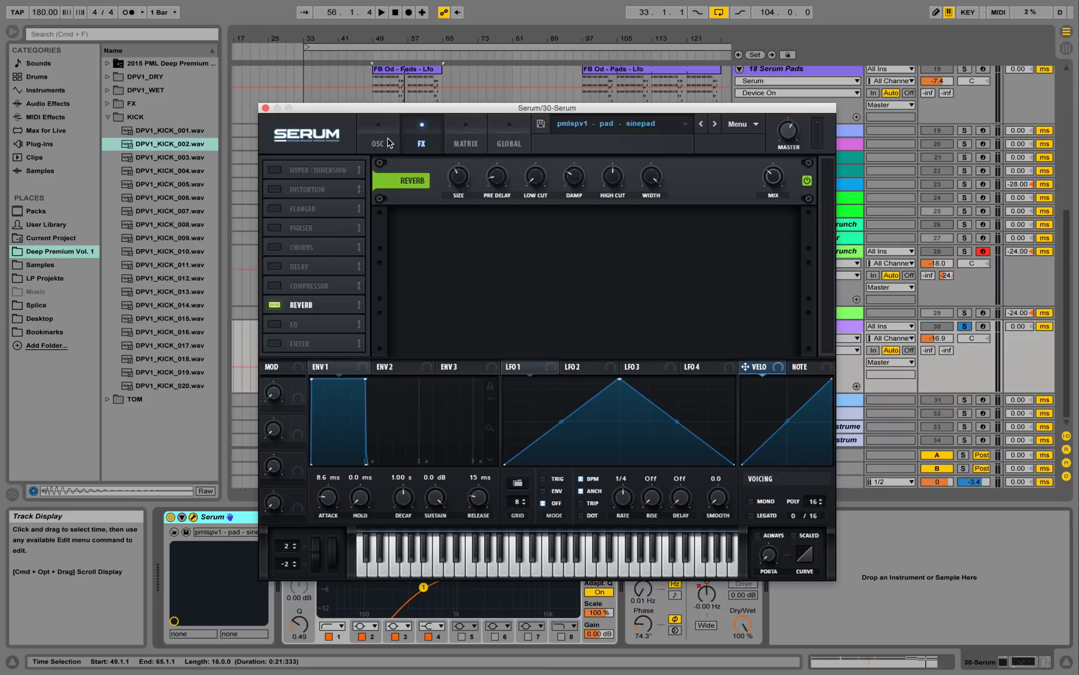
pyautogui.click(385, 140)
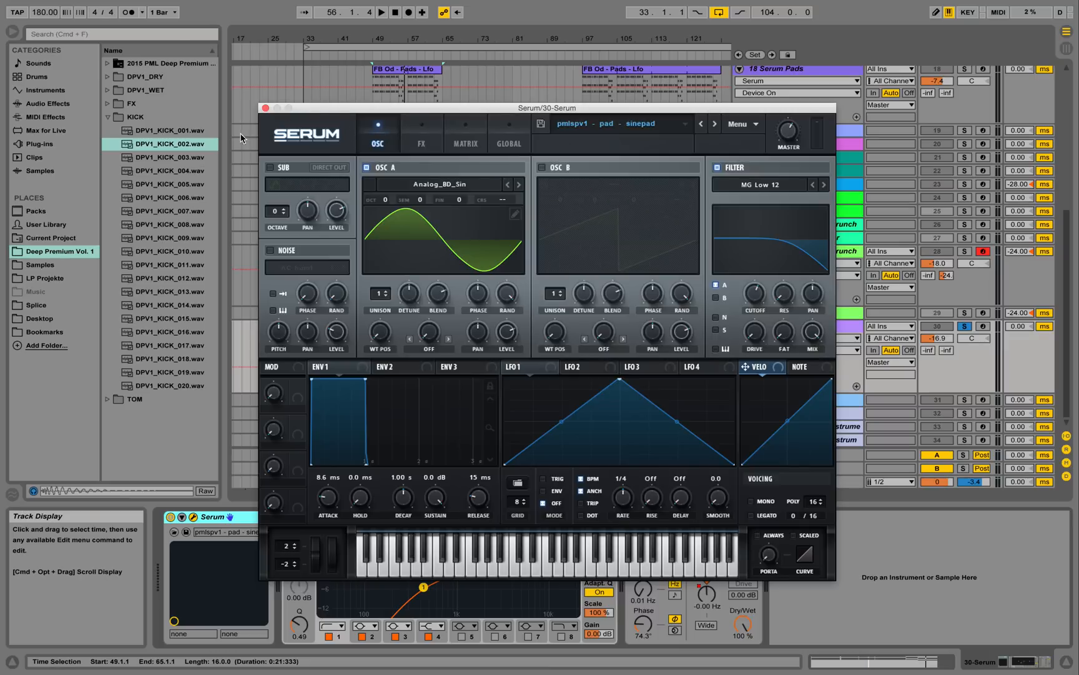
pyautogui.click(266, 109)
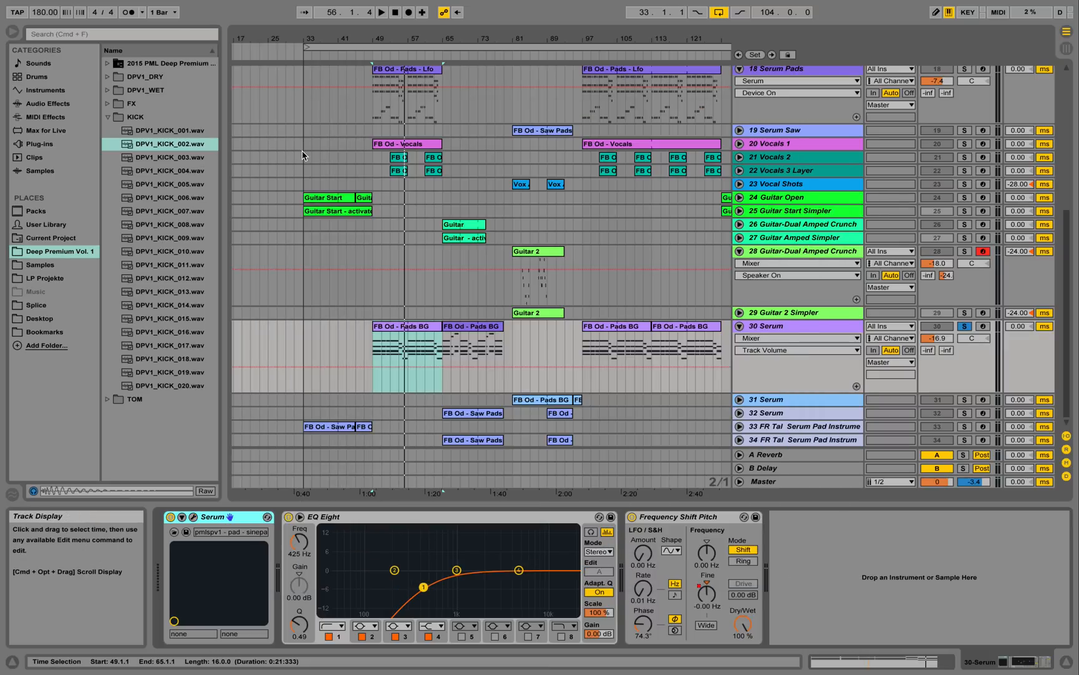
pyautogui.press('space')
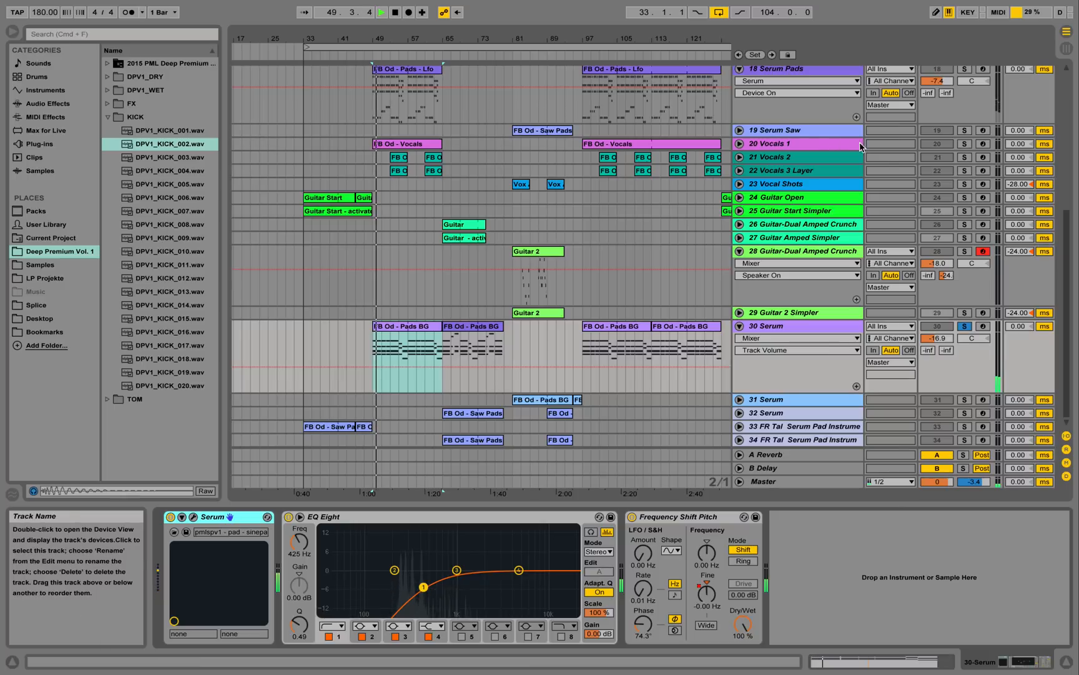
# - Stop the background pads, solo the 1 Saje Original track and play the original song from bar 49
pyautogui.scroll(5, 876, 224)
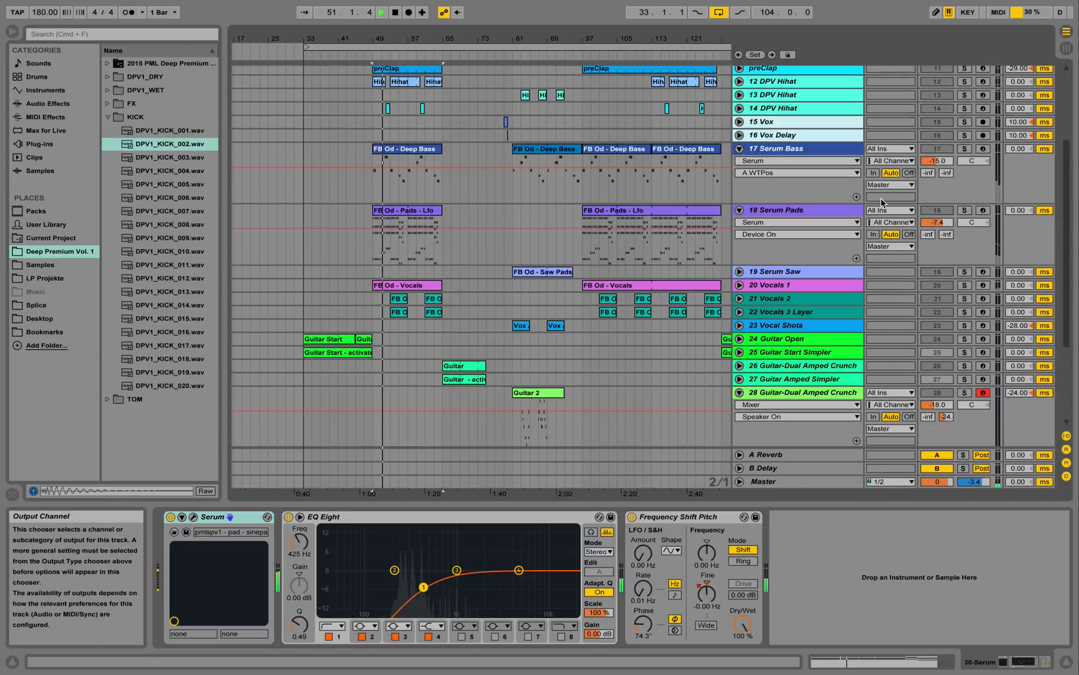
pyautogui.press('space')
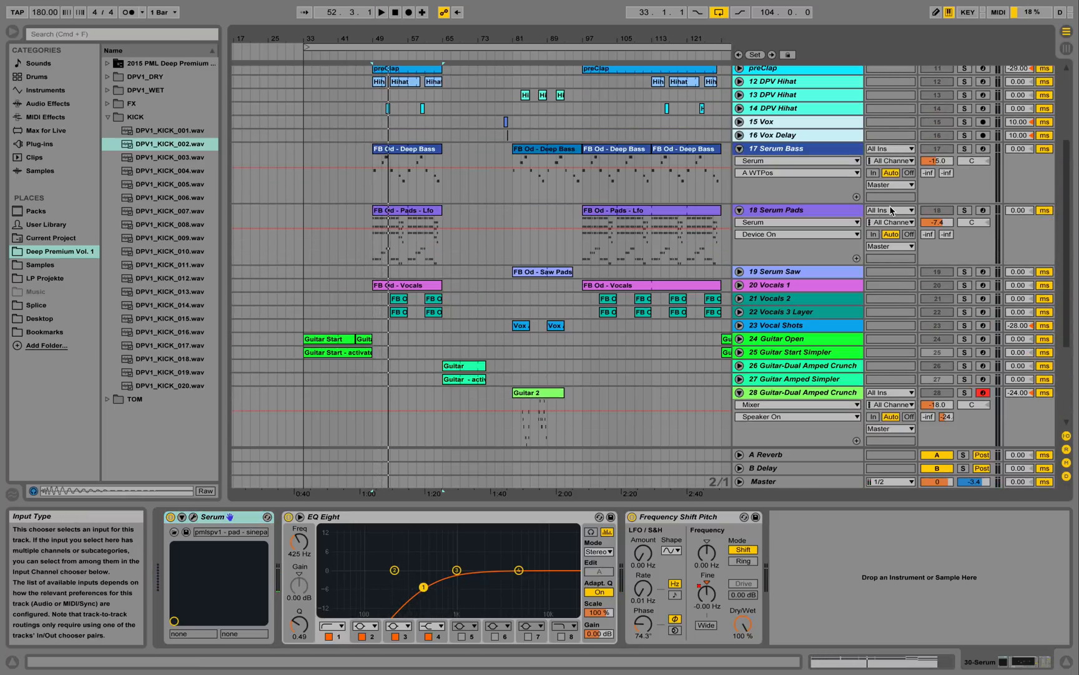
pyautogui.scroll(5, 860, 255)
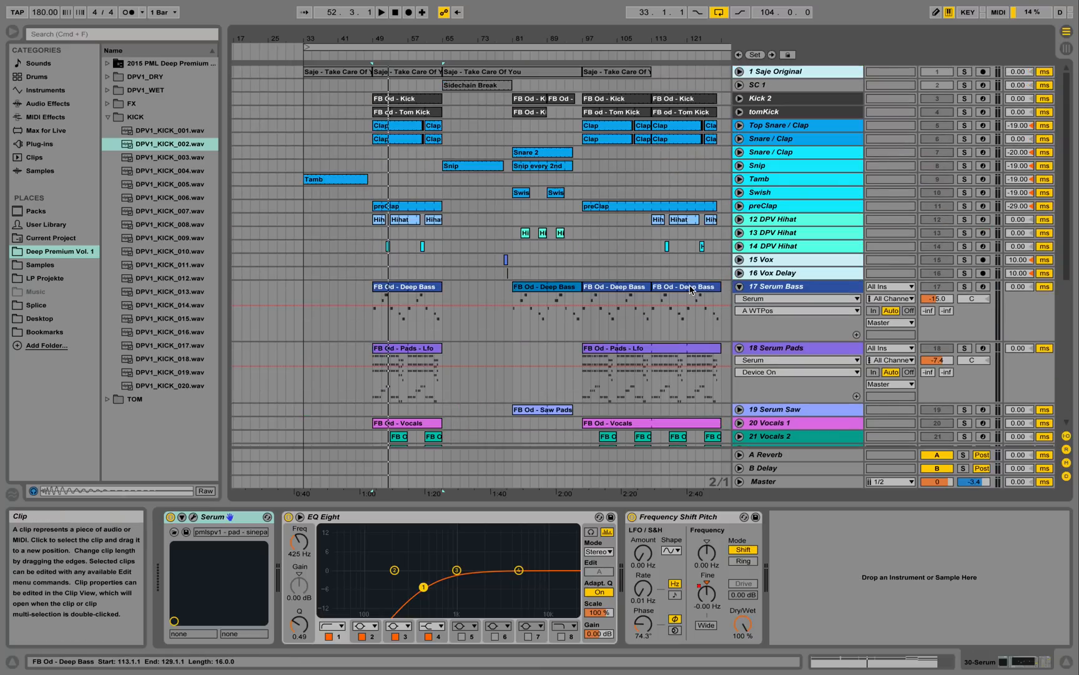
pyautogui.click(965, 71)
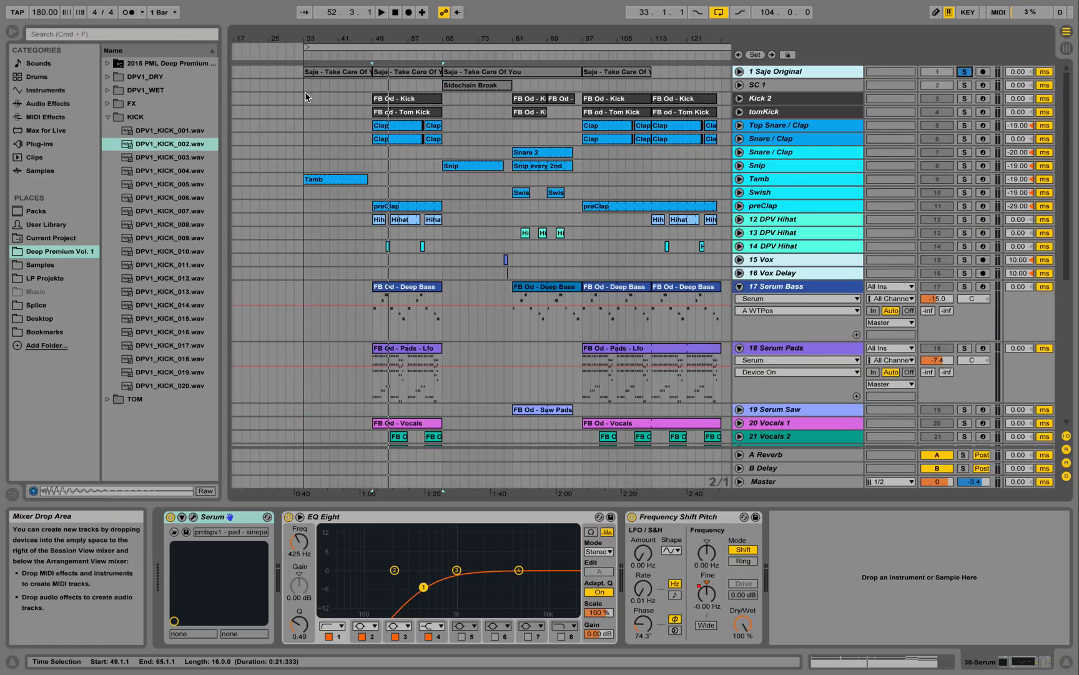
pyautogui.click(373, 85)
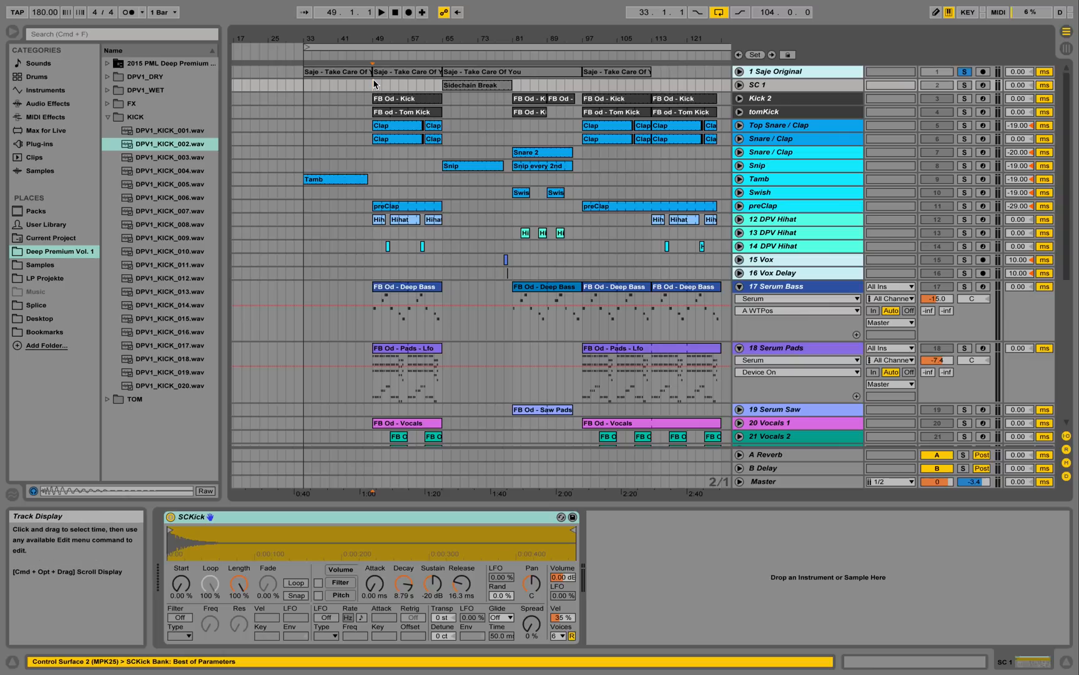
pyautogui.press('space')
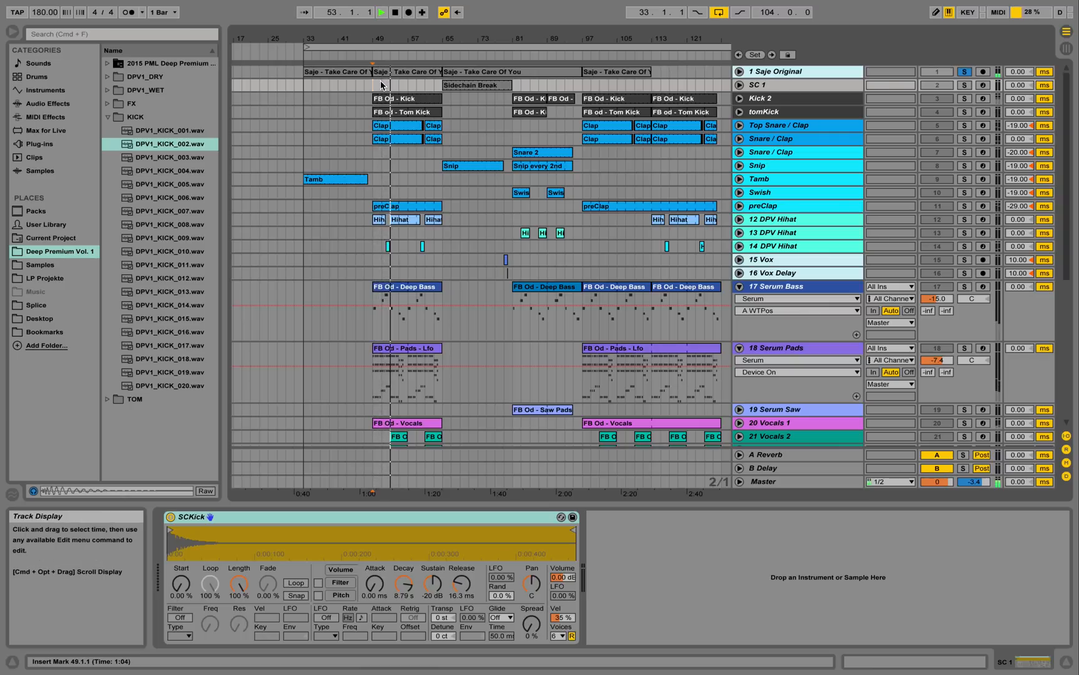
pyautogui.press('space')
# - Select track 20 Vocals 1, solo it and unfold it to reveal its notes
pyautogui.scroll(-10, 781, 149)
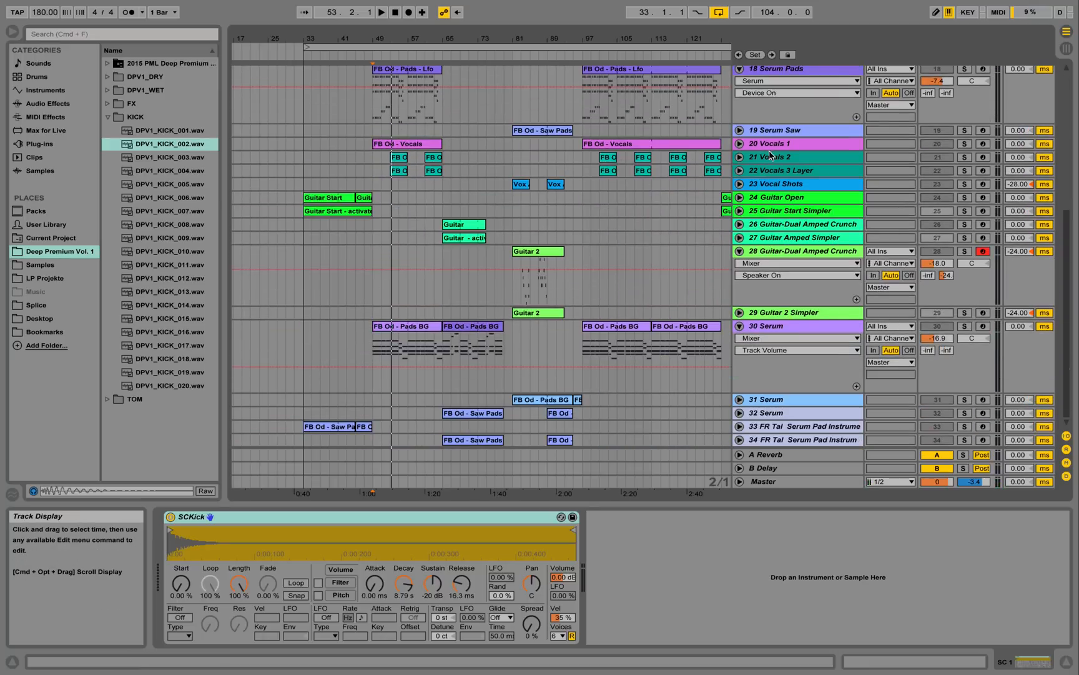
pyautogui.click(781, 147)
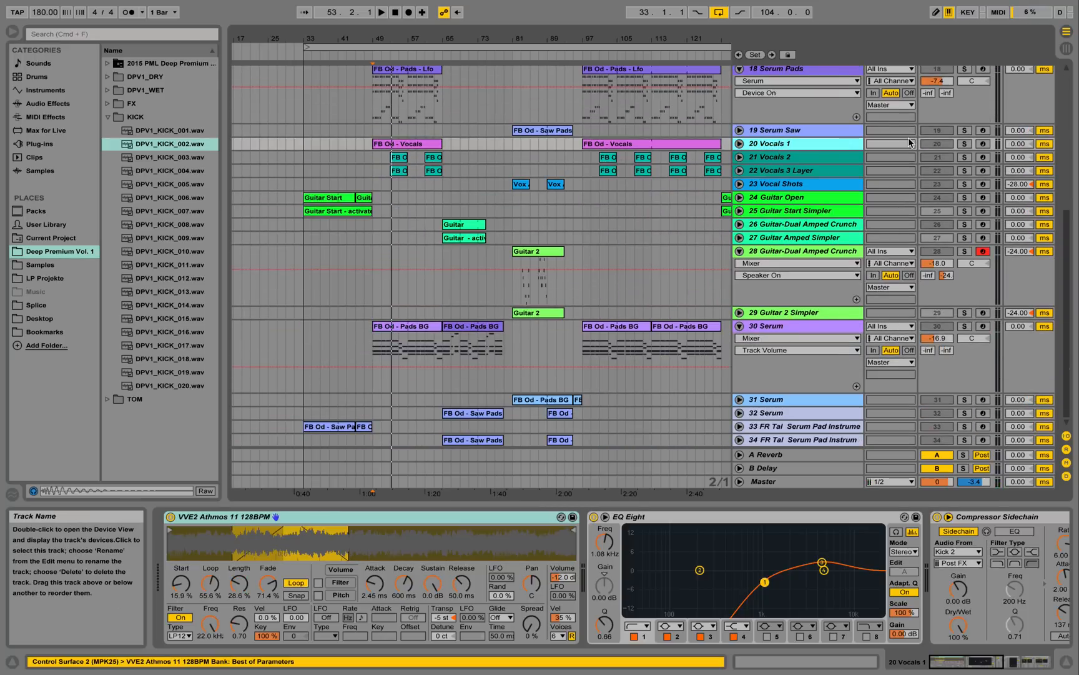
pyautogui.click(965, 144)
pyautogui.click(740, 143)
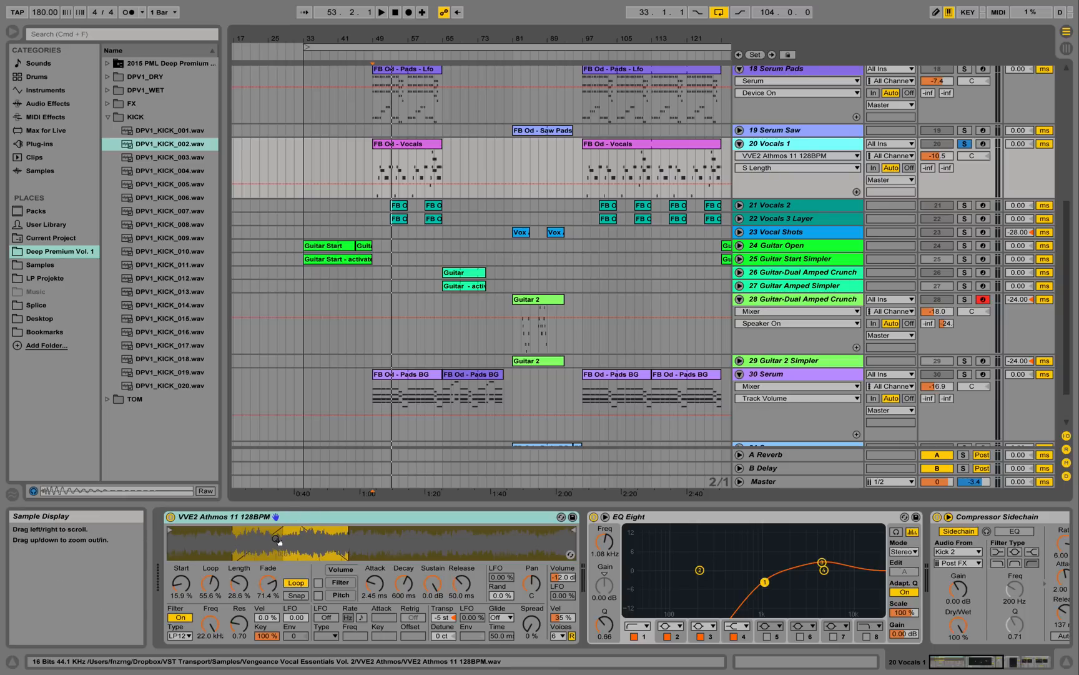
# - Open the first Vocals clip on track 20 and examine its MIDI notes while playing it
pyautogui.doubleClick(421, 149)
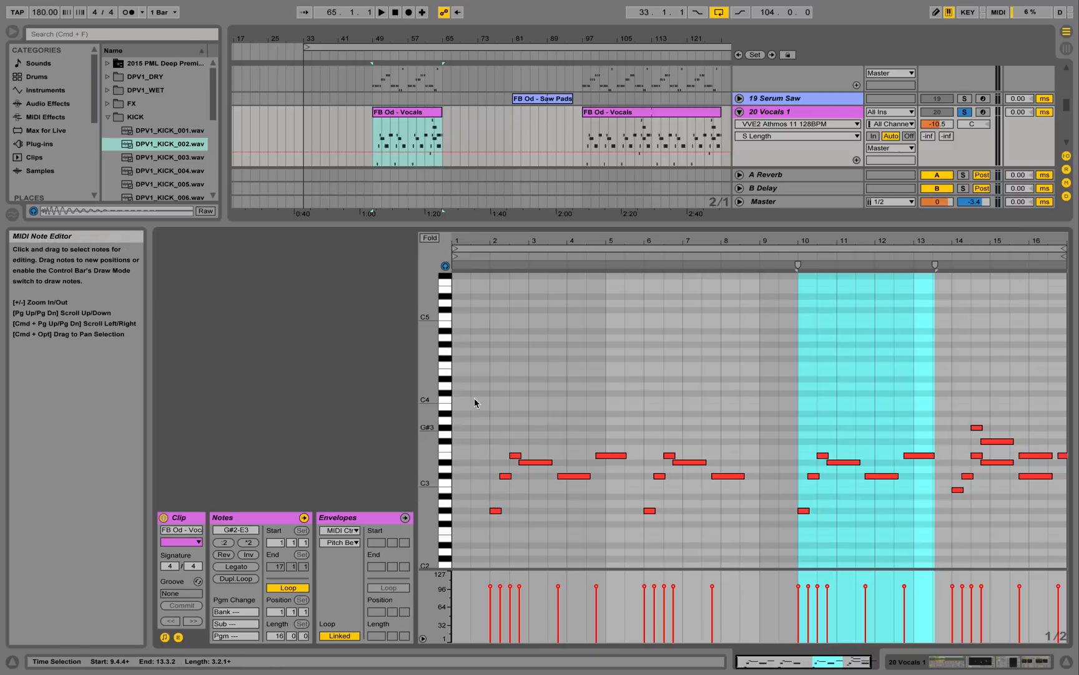
pyautogui.click(486, 258)
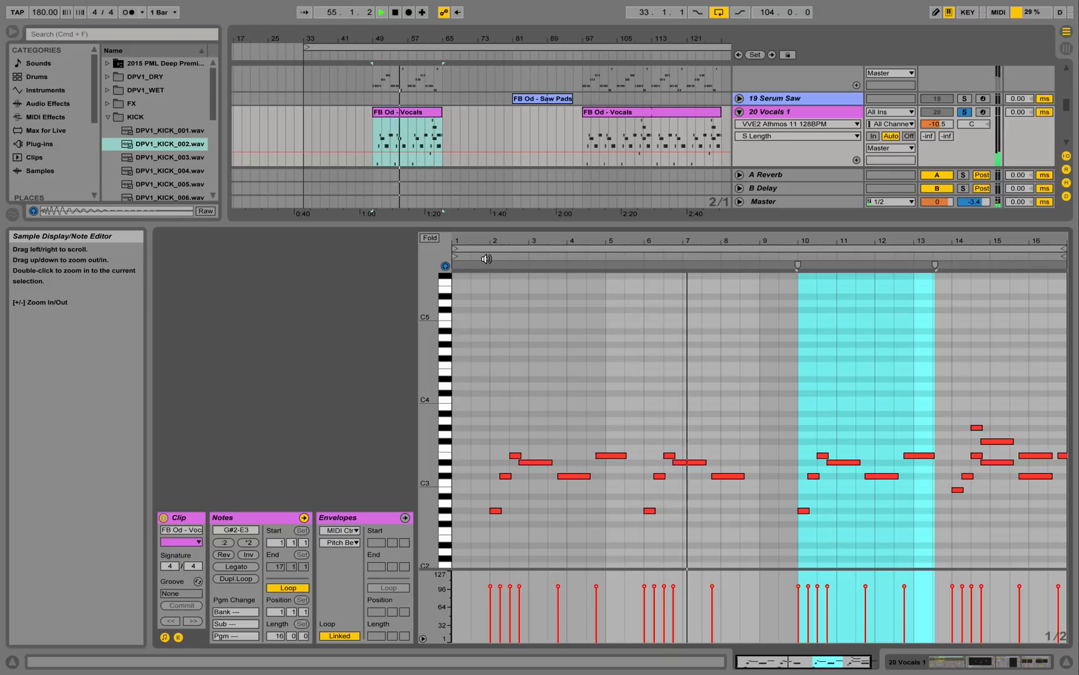
pyautogui.press('space')
# - In the VVE2 Athmos 11 sampler on Vocals 1, try a 0% loop fade during playback, and restore the fade to 71.4%
pyautogui.click(1019, 659)
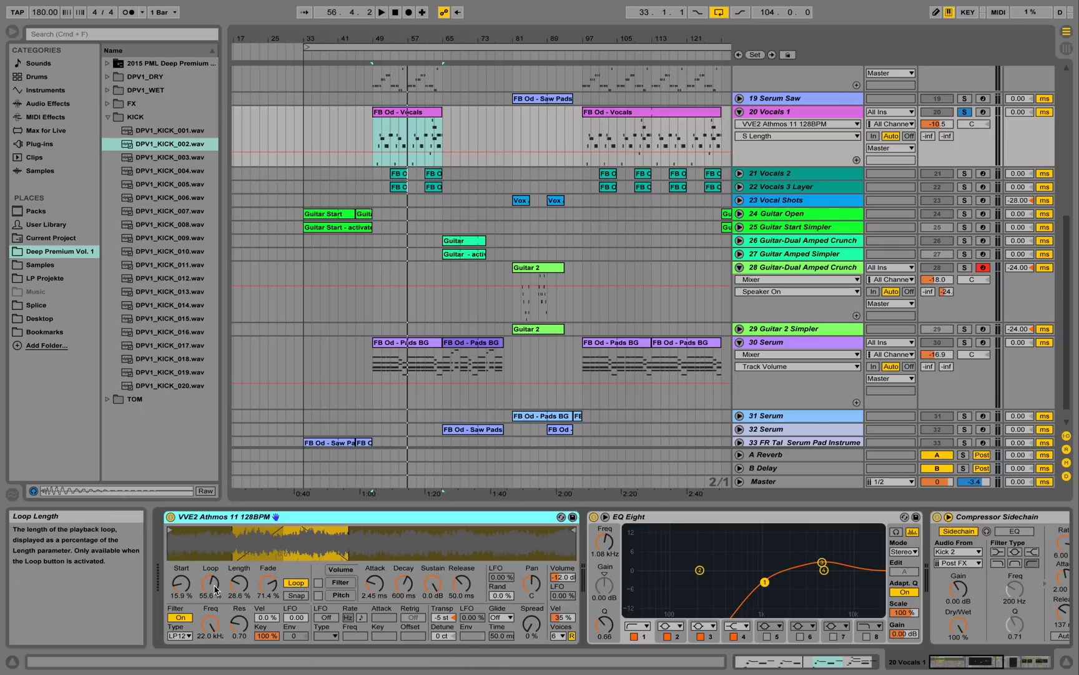
pyautogui.moveTo(211, 583); pyautogui.dragTo(215, 591)
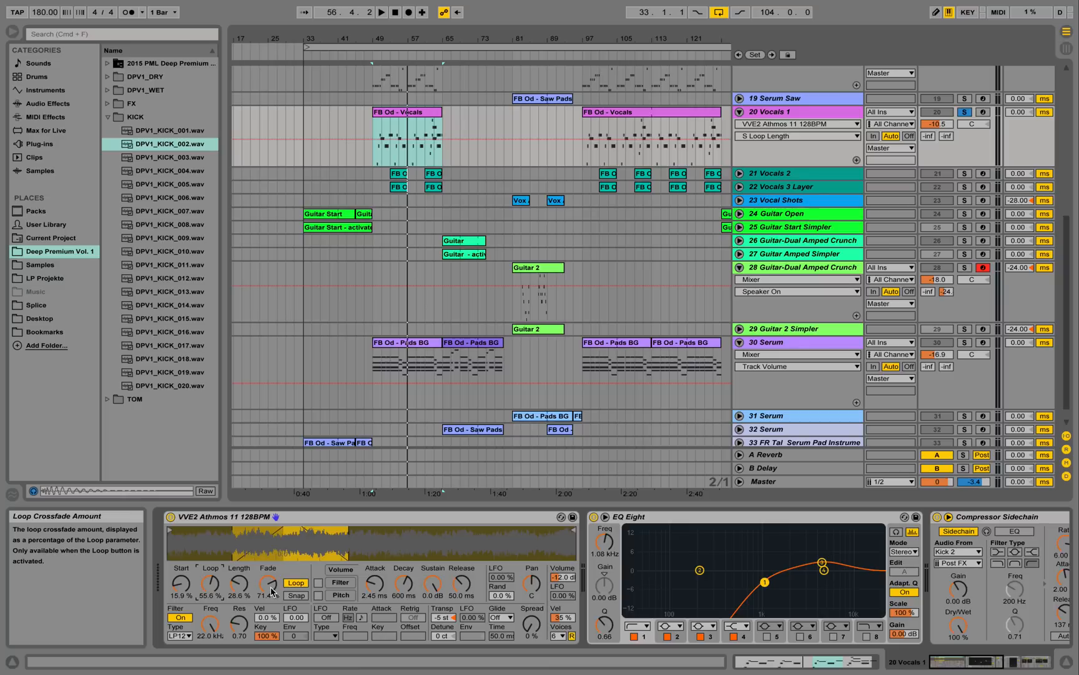
pyautogui.moveTo(272, 591); pyautogui.dragTo(272, 634)
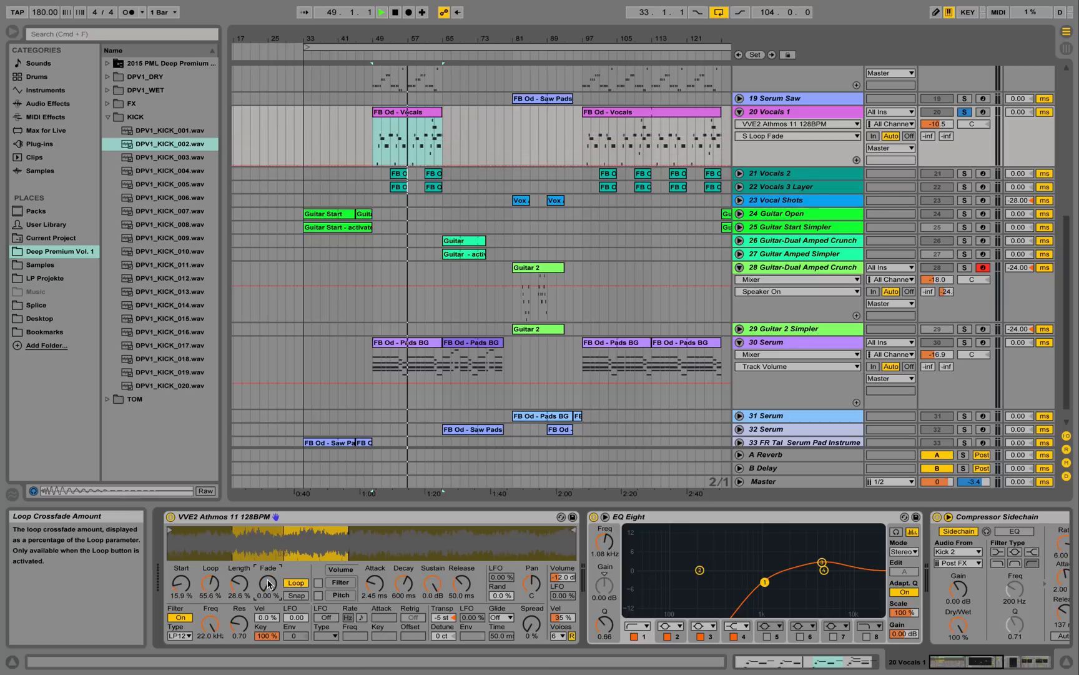
pyautogui.press('space')
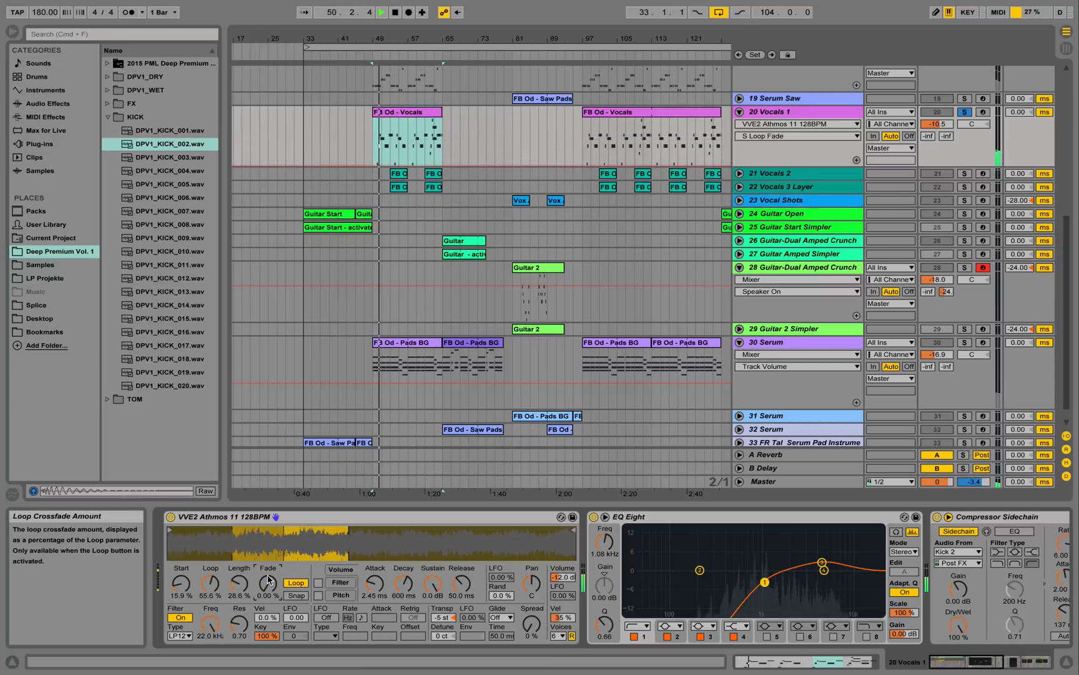
pyautogui.moveTo(267, 580); pyautogui.dragTo(267, 546)
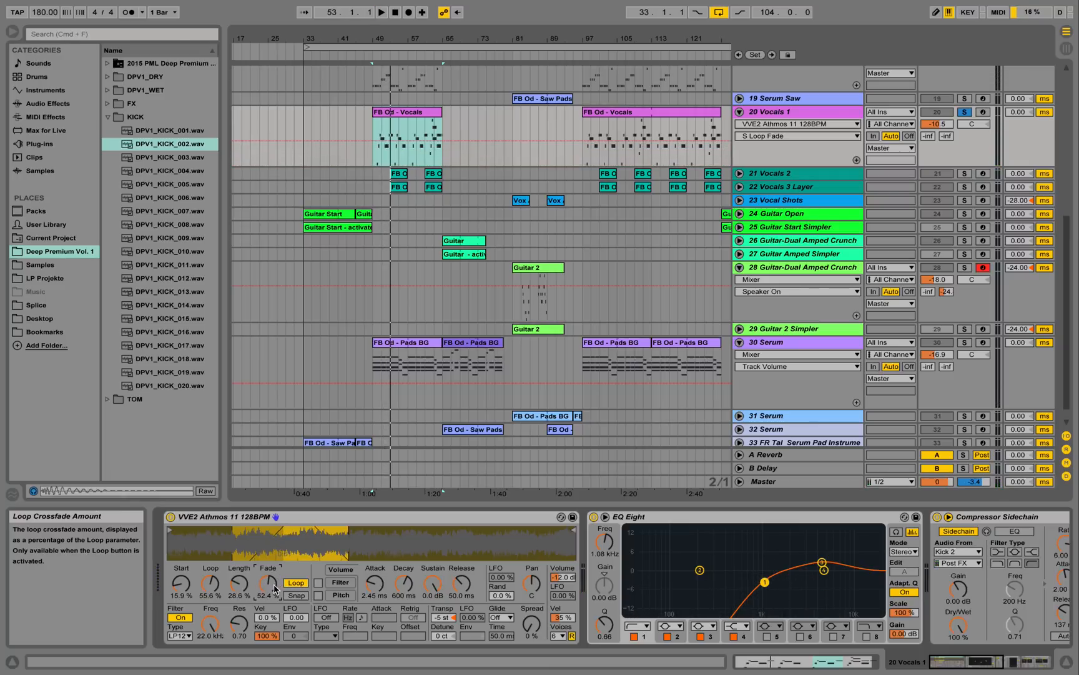
pyautogui.moveTo(273, 594); pyautogui.dragTo(273, 594)
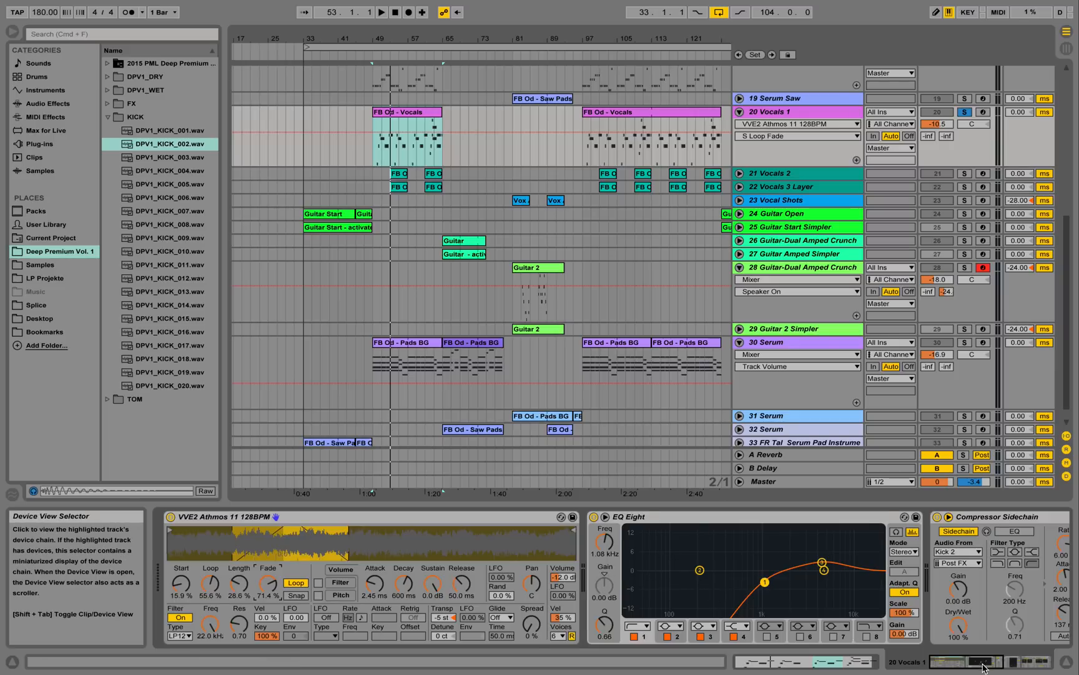
# - Examine the EQ Eight, Compressor Sidechain and Reverb settings in the Vocals 1 device chain
pyautogui.click(1008, 666)
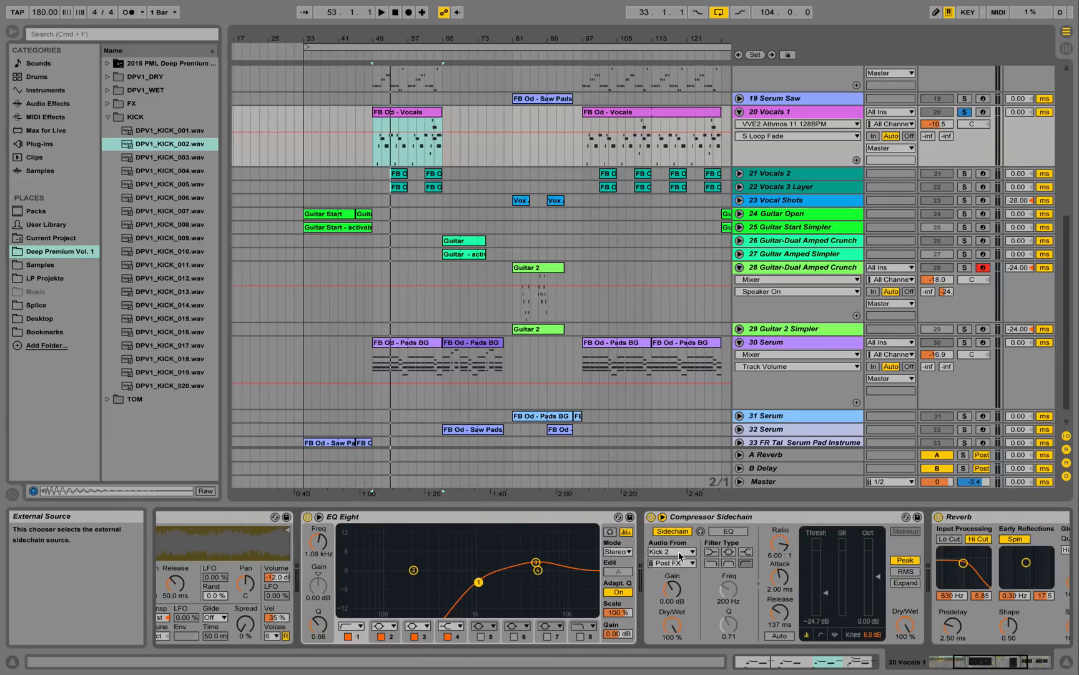
pyautogui.click(1022, 665)
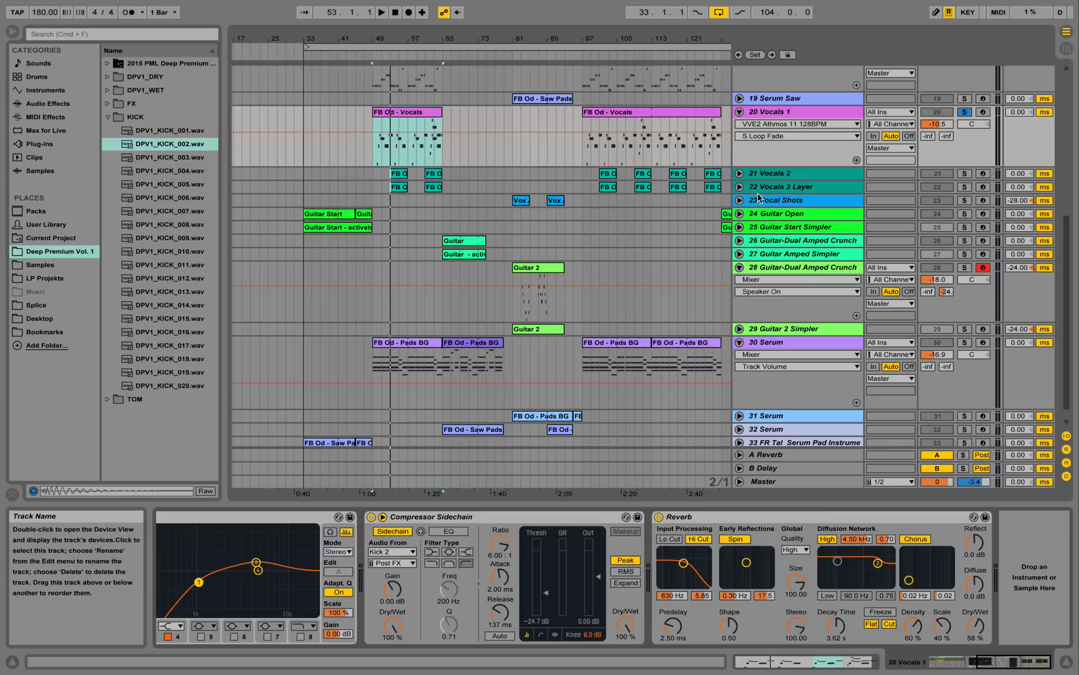
# - Unfold track 21 Vocals 2, zoom in on its first clips, and play the track soloed from bar 56
pyautogui.click(740, 173)
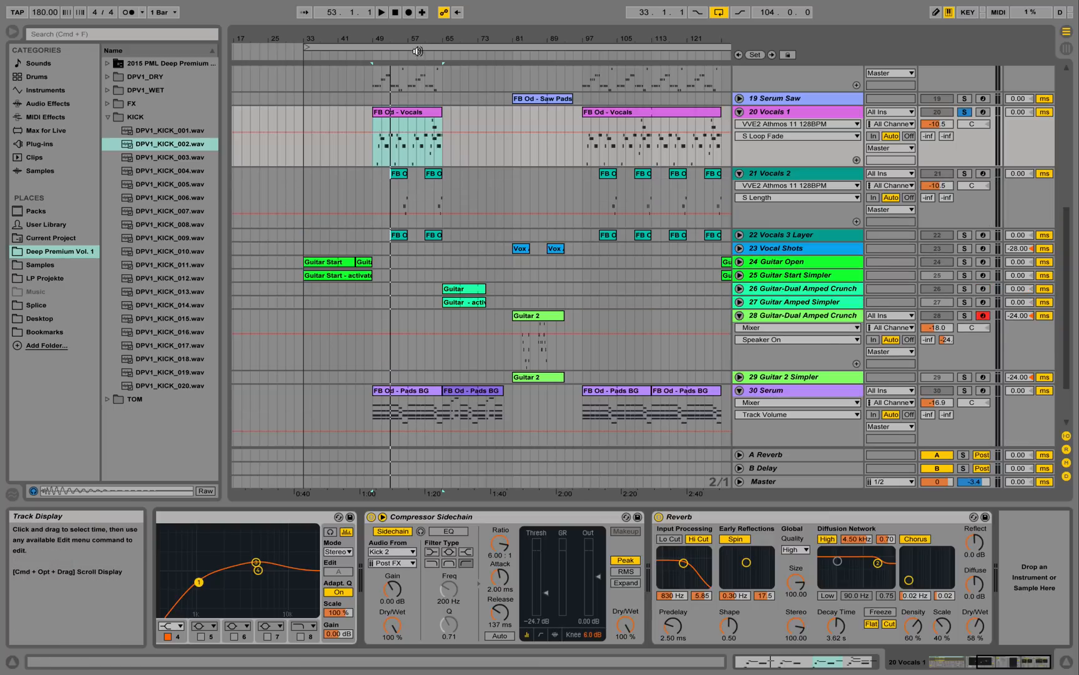
pyautogui.press('z')
pyautogui.click(398, 188)
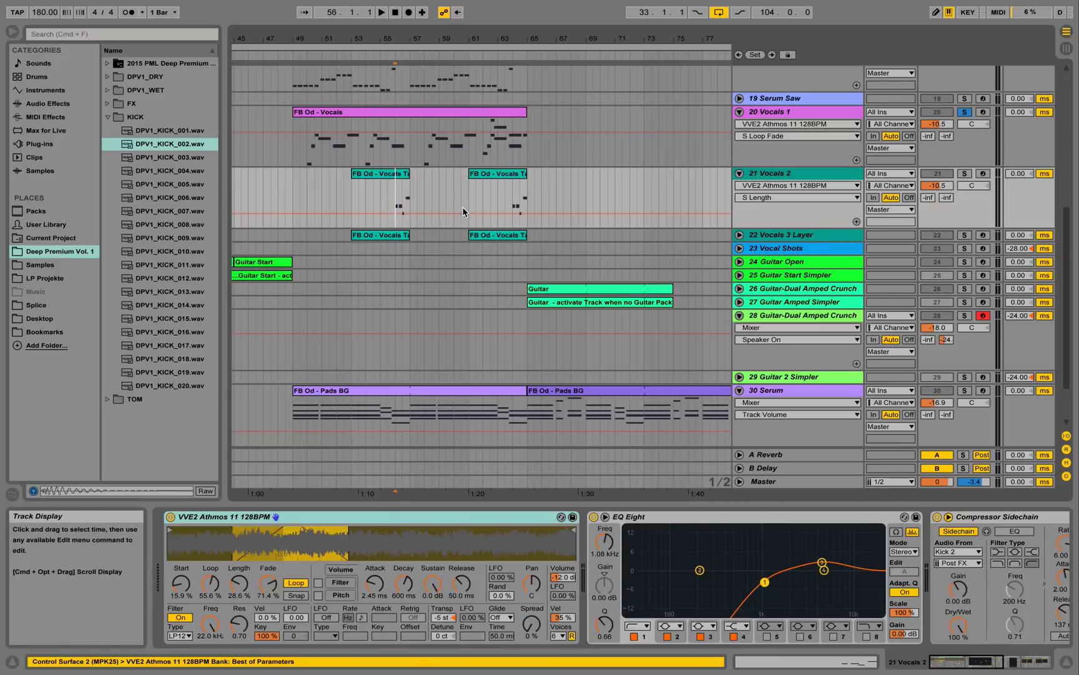
pyautogui.click(965, 174)
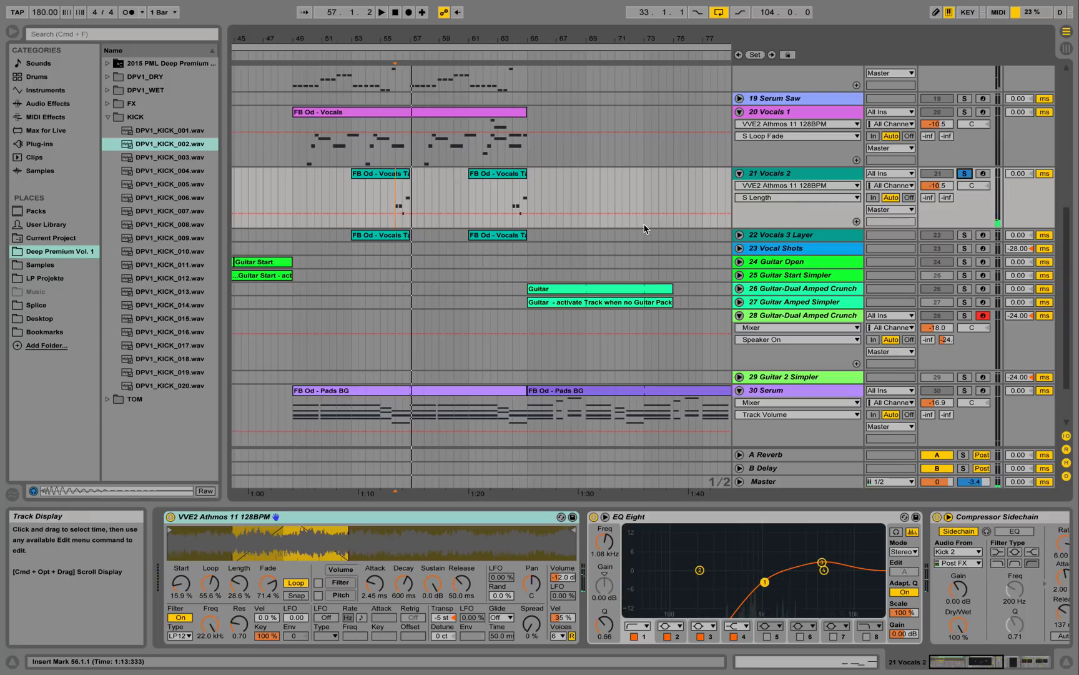
# - Unfold track 22 Vocals 3 Layer, play it soloed from bar 56, and open its first clip
pyautogui.click(740, 235)
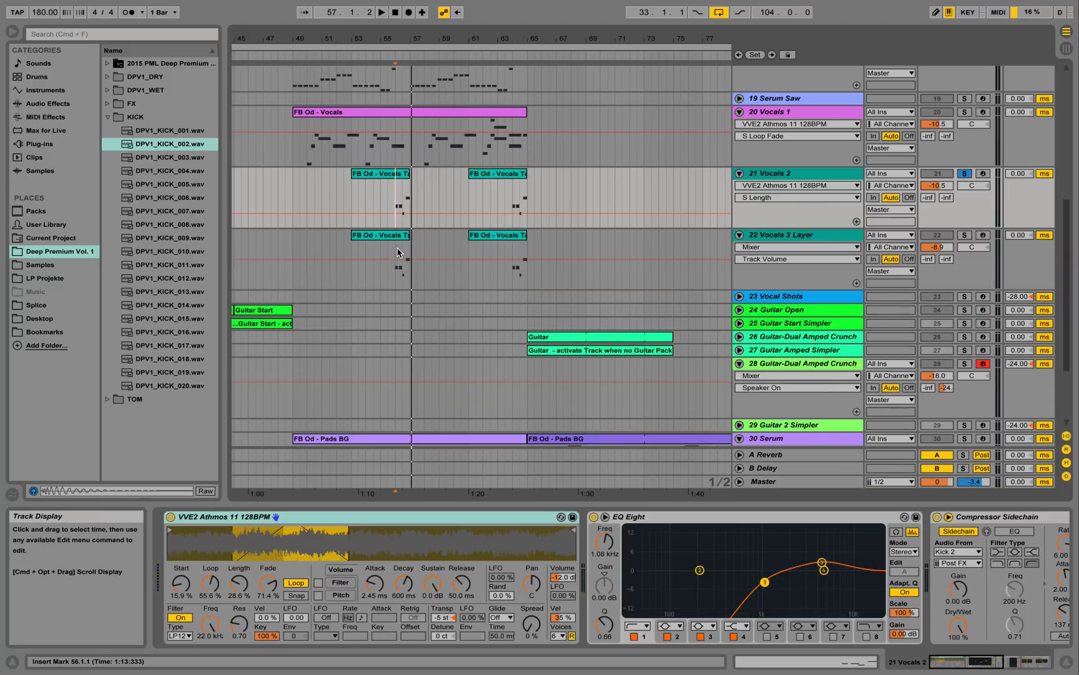
pyautogui.click(397, 252)
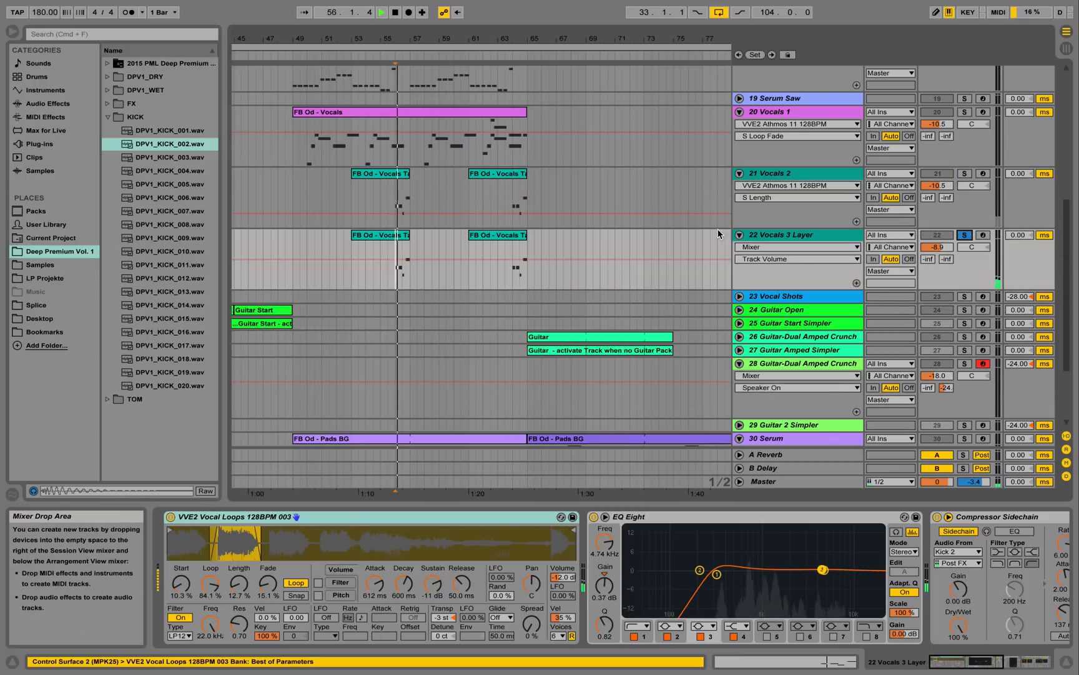
pyautogui.doubleClick(386, 236)
pyautogui.press('space')
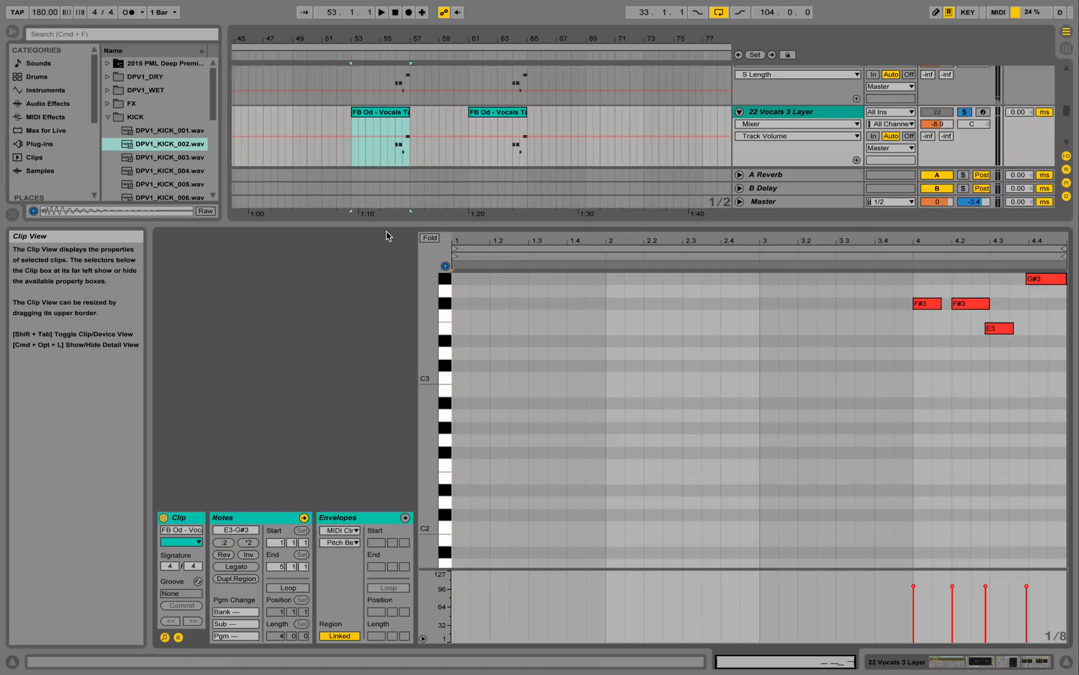
# - Examine the MIDI notes of the Vocals 3 Layer clip and the track's VVE2 Vocal Loops 128BPM 003 sampler settings
pyautogui.scroll(5, 927, 371)
pyautogui.click(931, 416)
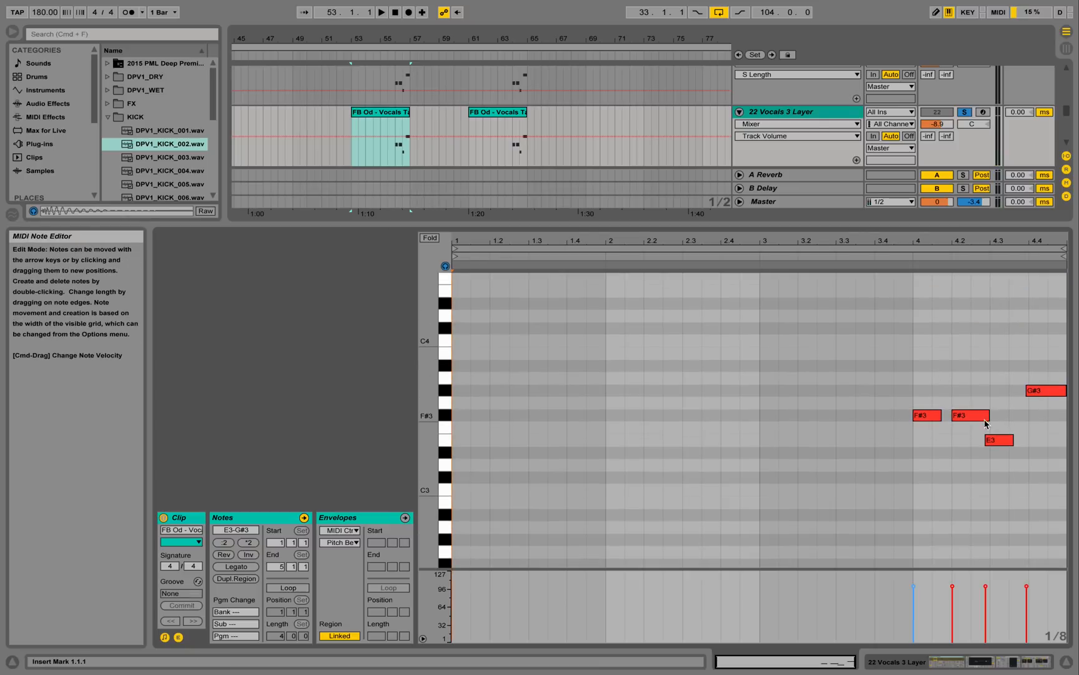
pyautogui.click(965, 663)
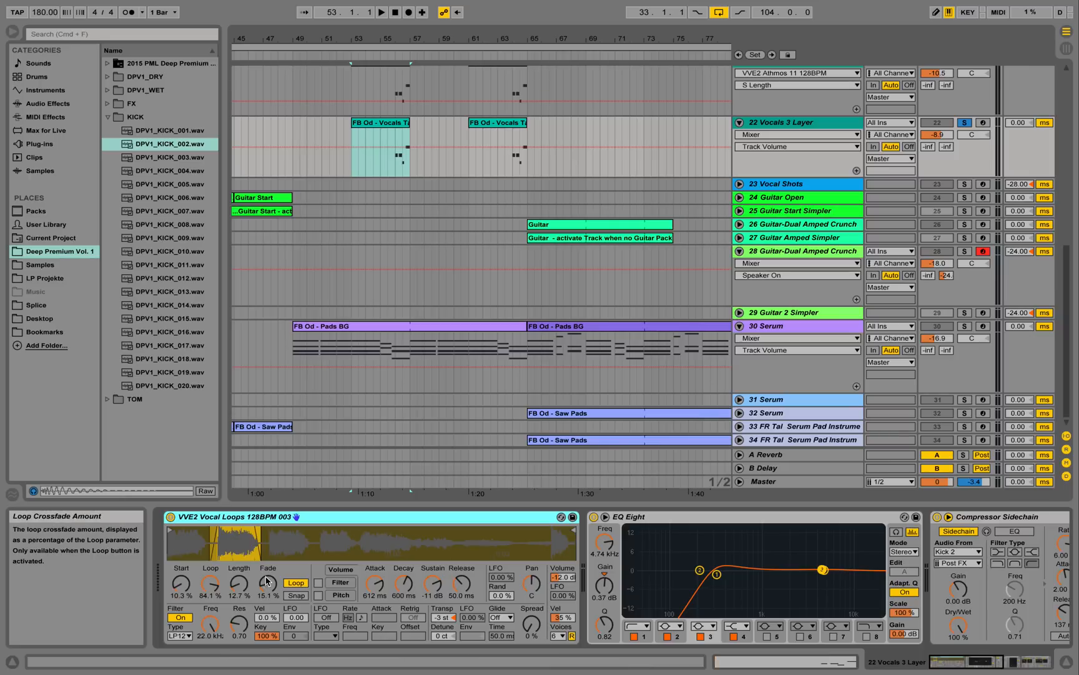
# - Turn off the solo on track 22 Vocals 3 Layer and play the full mix from bar 53
pyautogui.scroll(4, 992, 160)
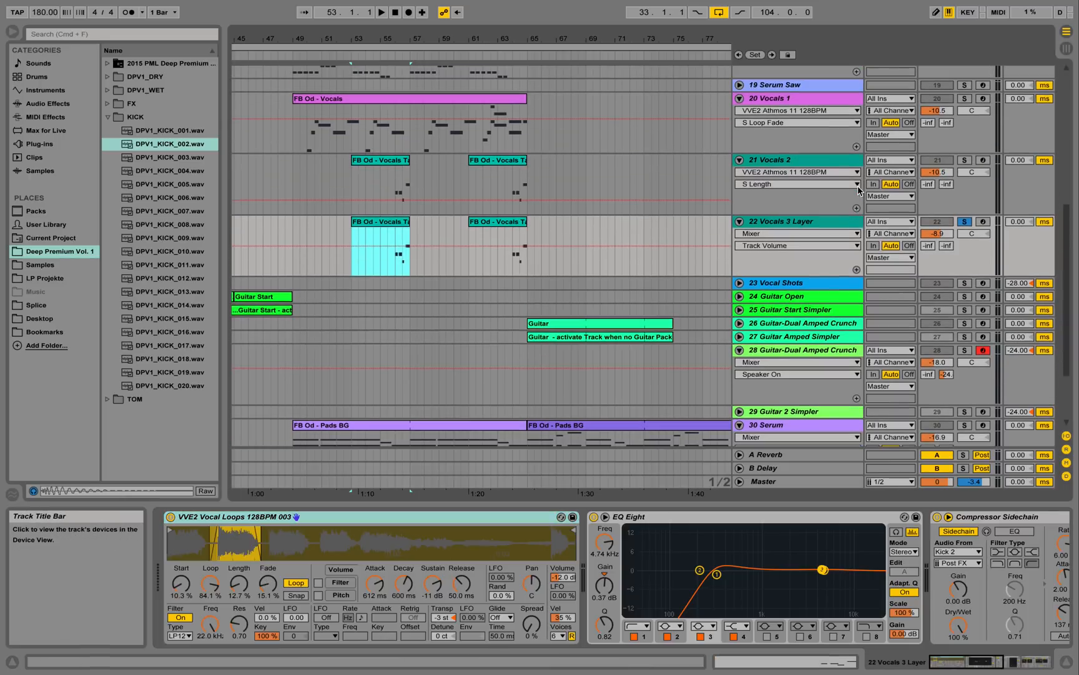
pyautogui.click(964, 221)
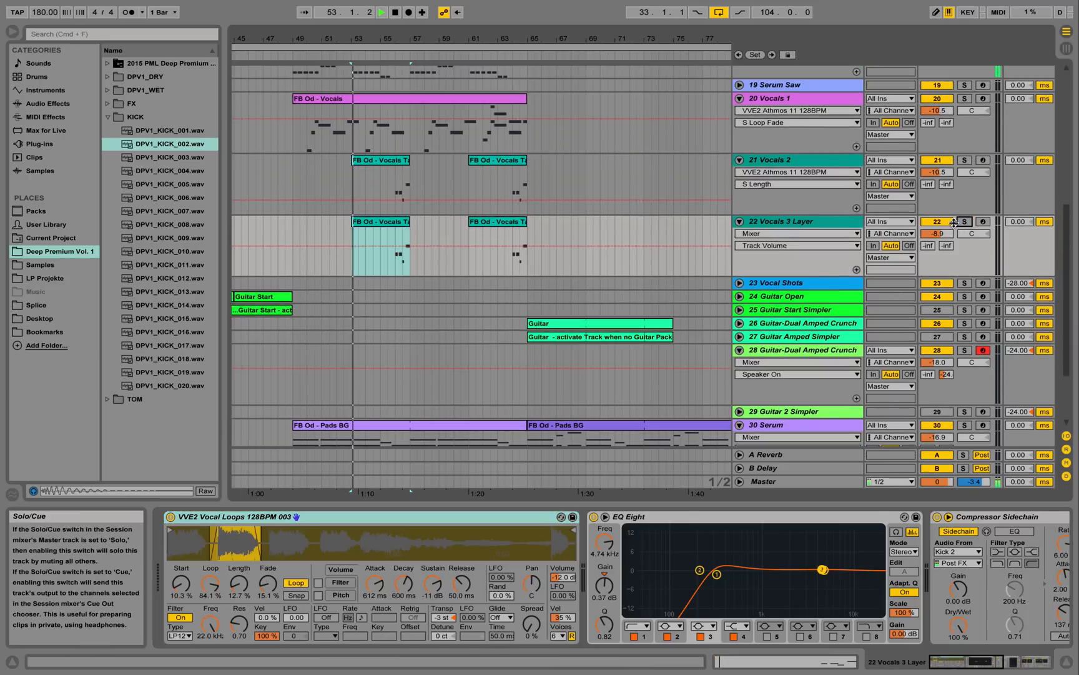
pyautogui.press('space')
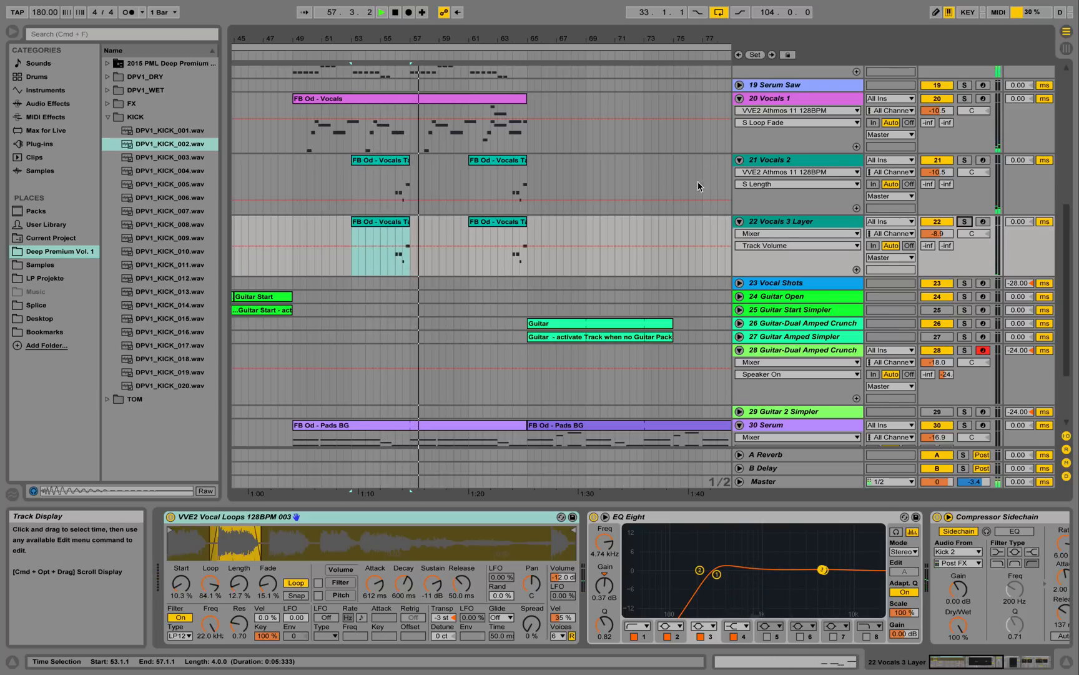
# - Stop playback and fold the Vocals 3 Layer, Vocals 2, Vocals 1, Serum Pads and Serum Bass tracks
pyautogui.scroll(2, 705, 190)
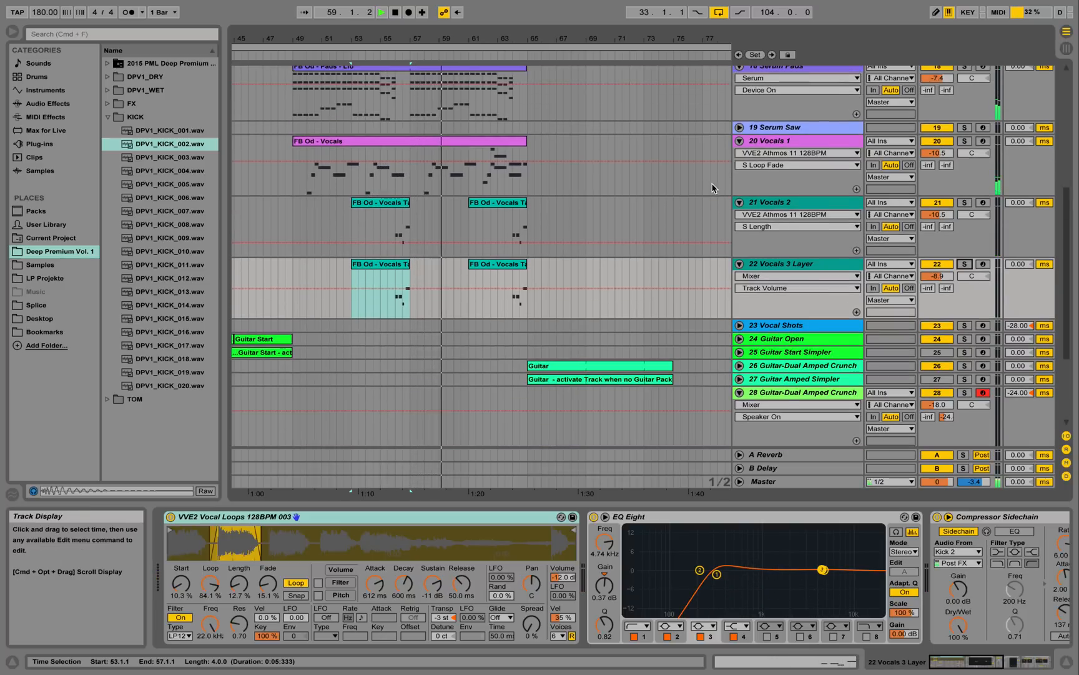
pyautogui.scroll(1, 718, 188)
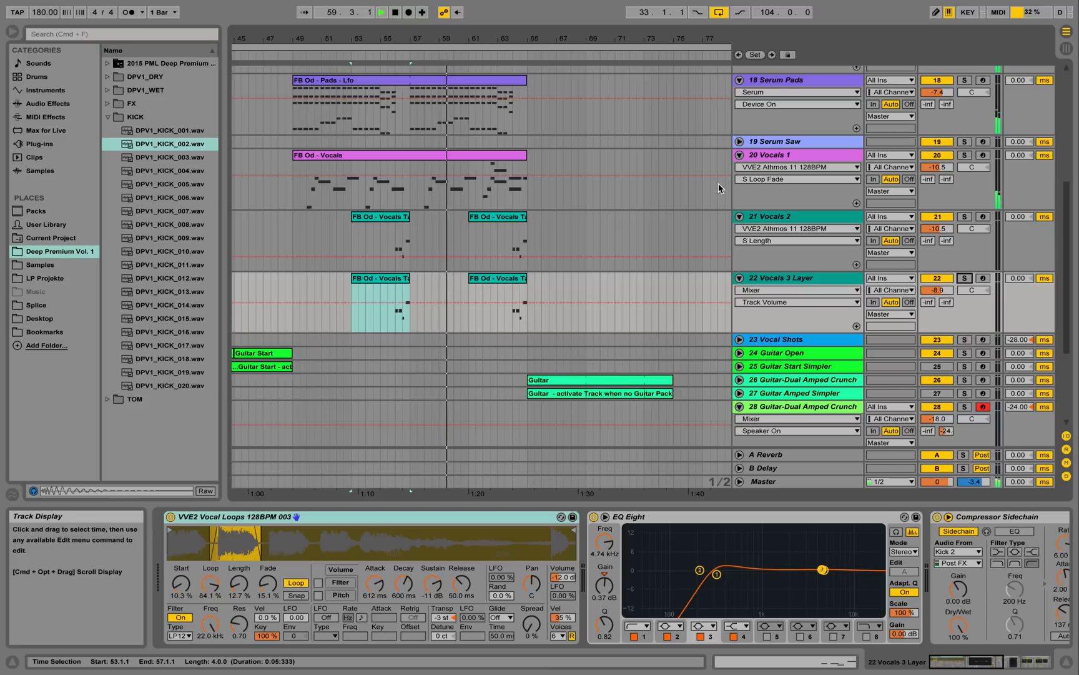
pyautogui.click(740, 218)
pyautogui.click(740, 228)
pyautogui.click(739, 155)
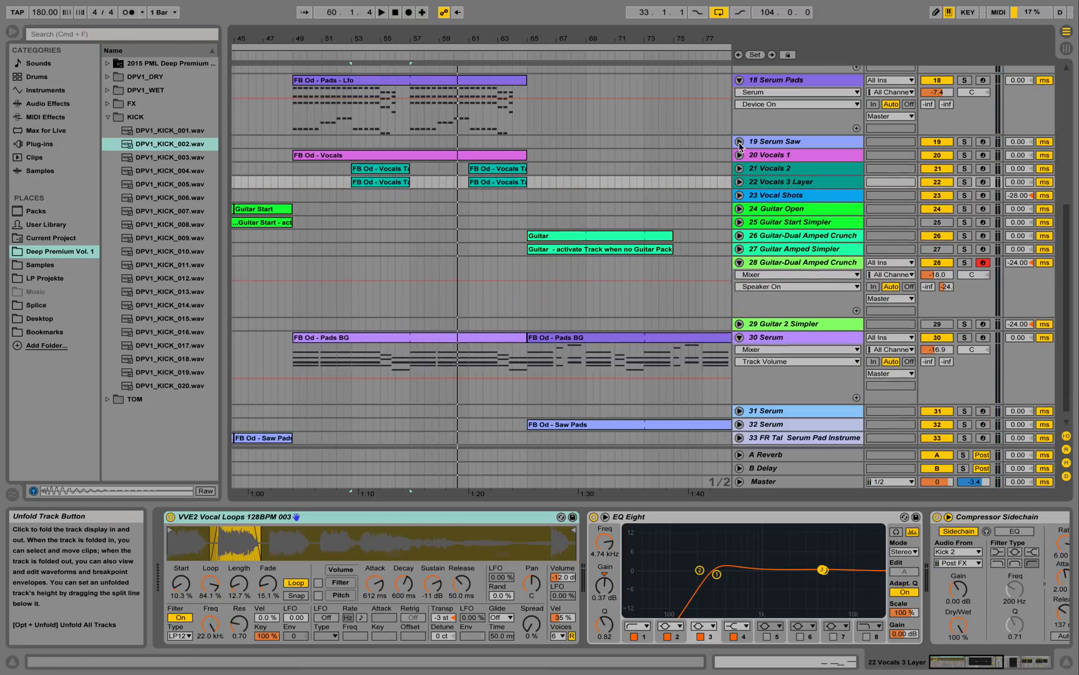
pyautogui.scroll(15, 563, 281)
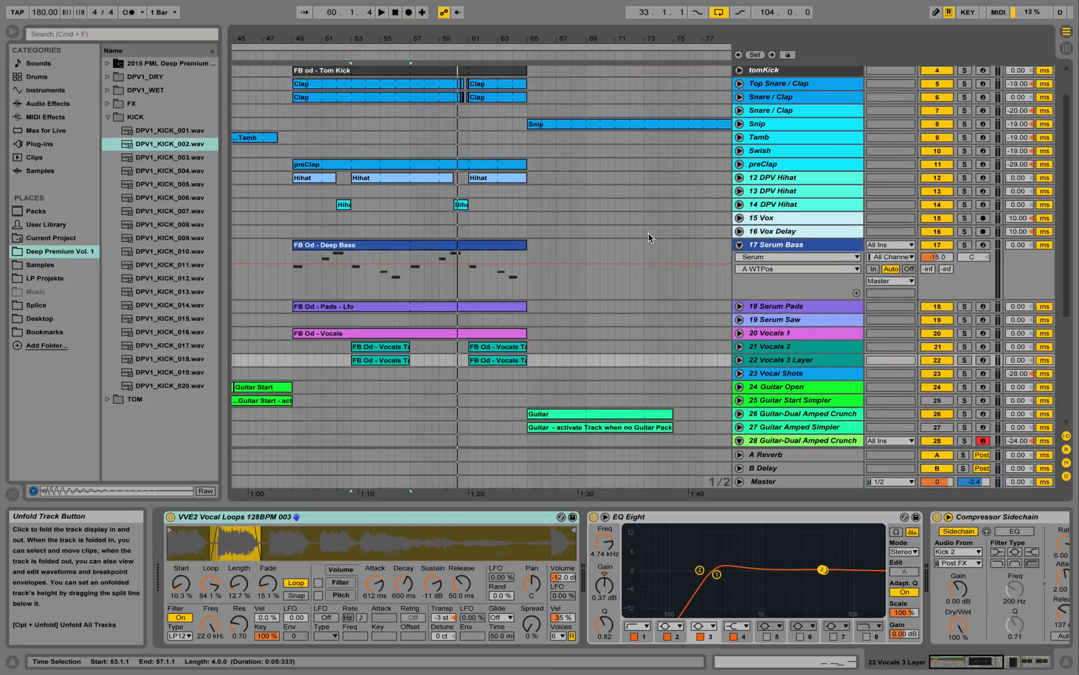
pyautogui.click(739, 273)
pyautogui.scroll(1, 610, 233)
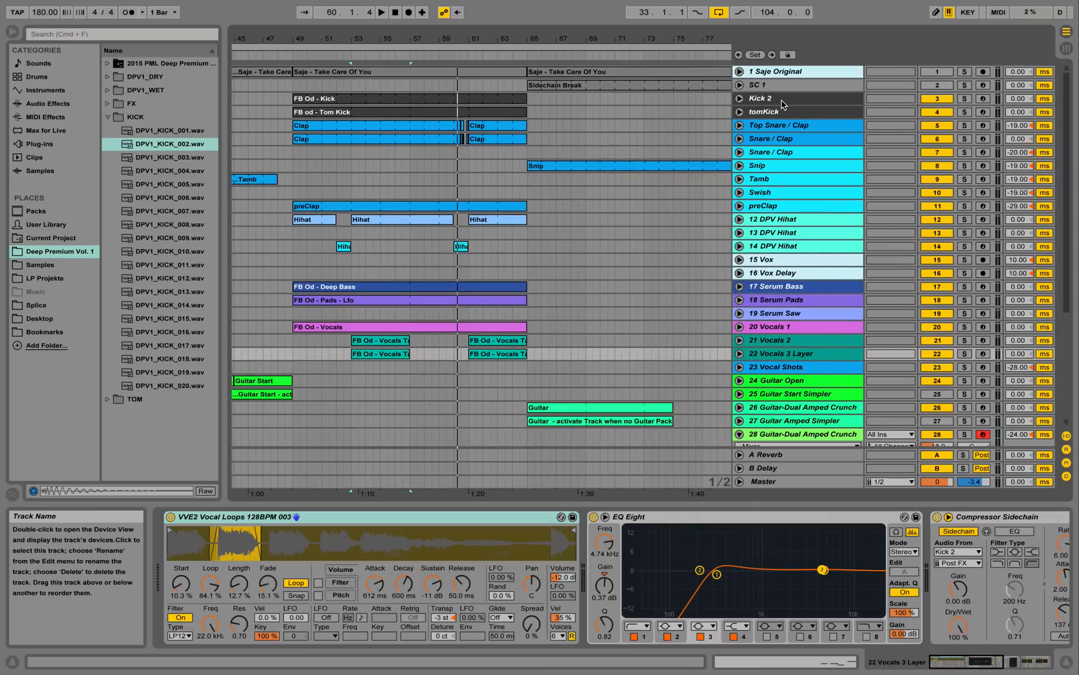
# - Unfold the Kick 2 track, show its device chain and select DPV1_KICK_002.wav in the browser
pyautogui.click(769, 100)
pyautogui.click(740, 98)
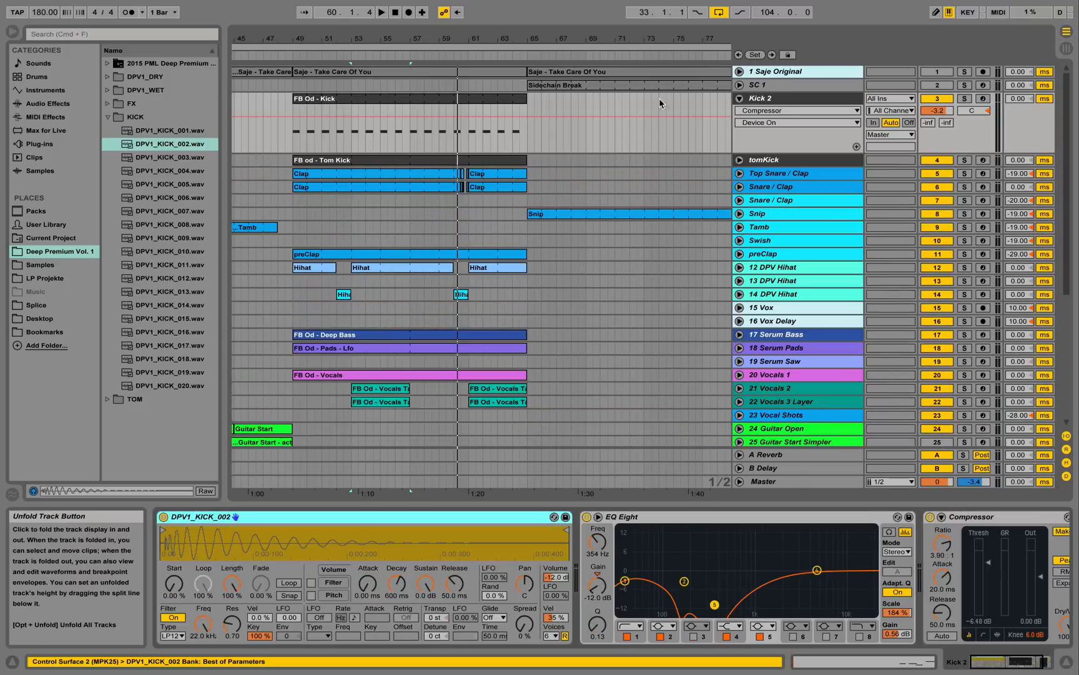
pyautogui.click(177, 145)
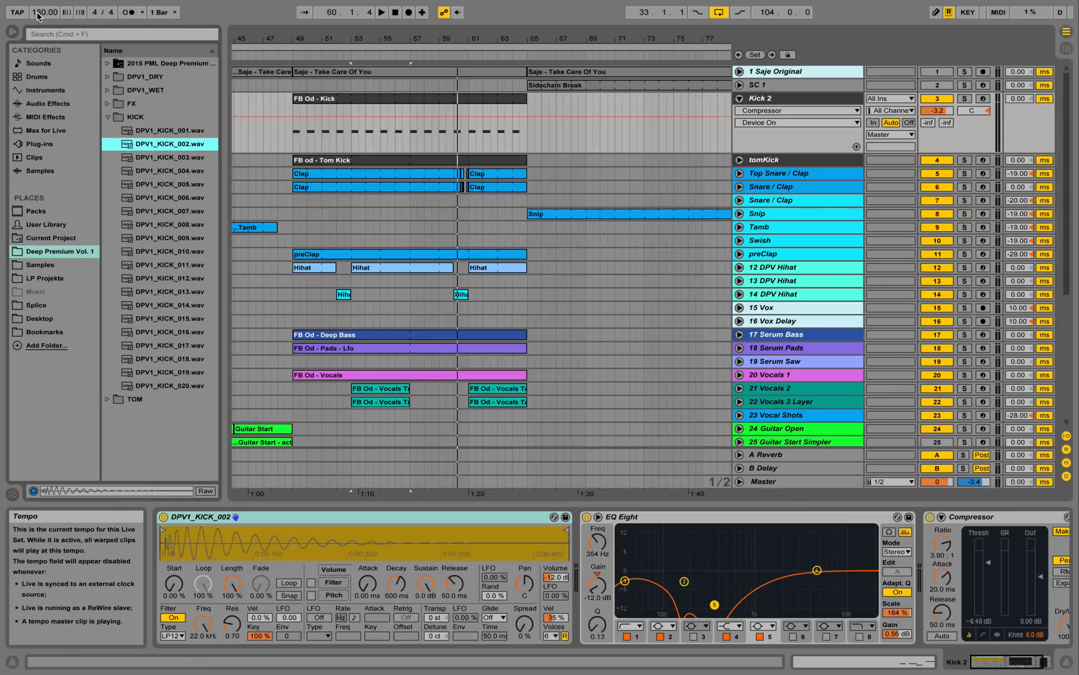
# - Open the FB Od - Kick clip to examine its MIDI notes, and return to the Kick 2 device chain
pyautogui.moveTo(286, 40); pyautogui.dragTo(301, 97)
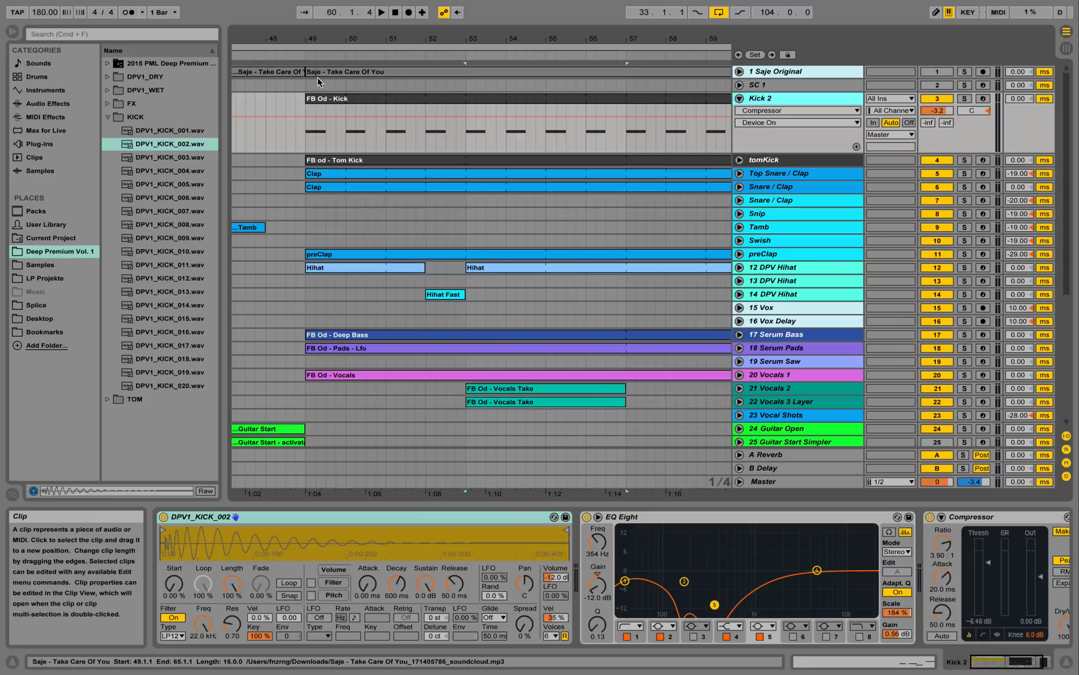
pyautogui.doubleClick(346, 102)
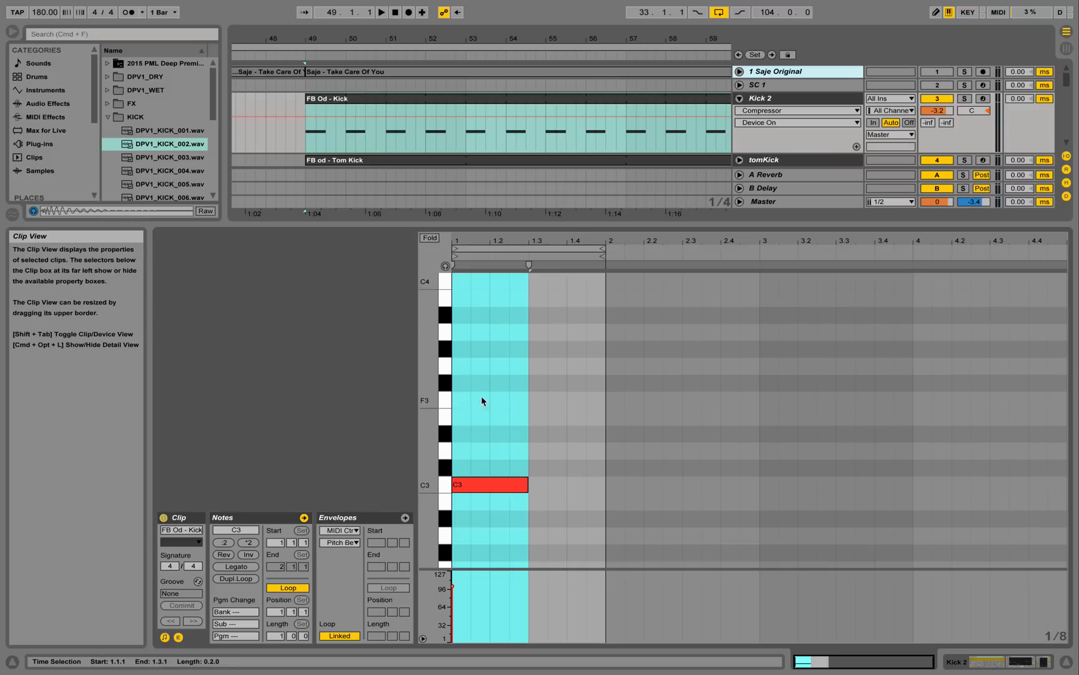
pyautogui.click(484, 424)
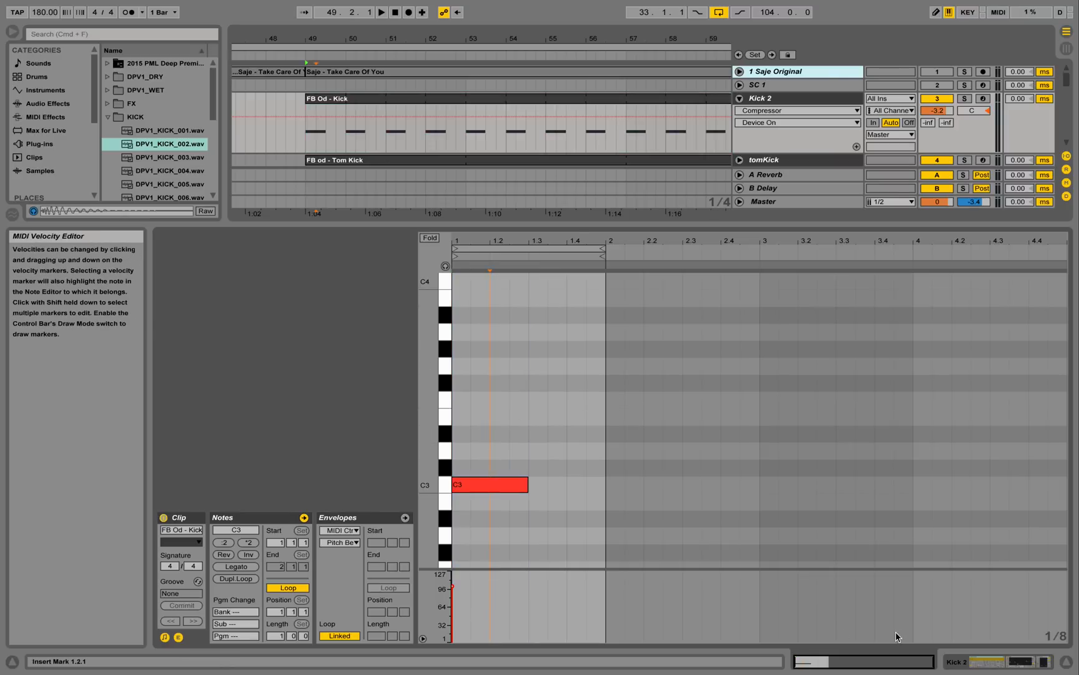
pyautogui.click(999, 661)
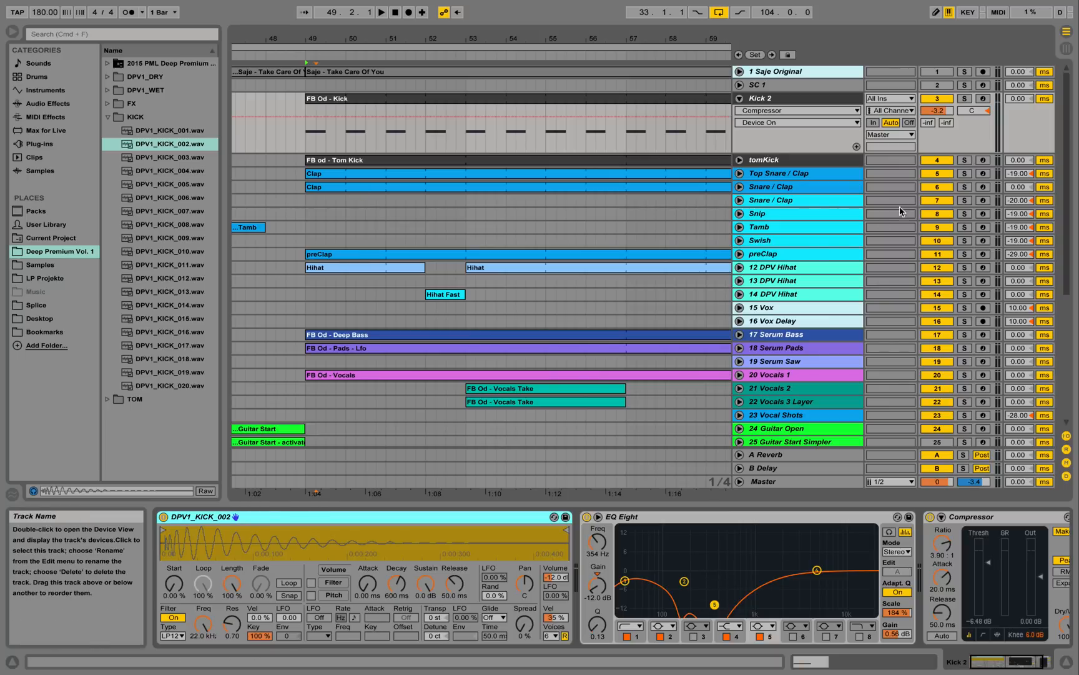
# - Play Kick 2 soloed from bar 49, comparing its sound with EQ Eight switched off and on again
pyautogui.click(965, 99)
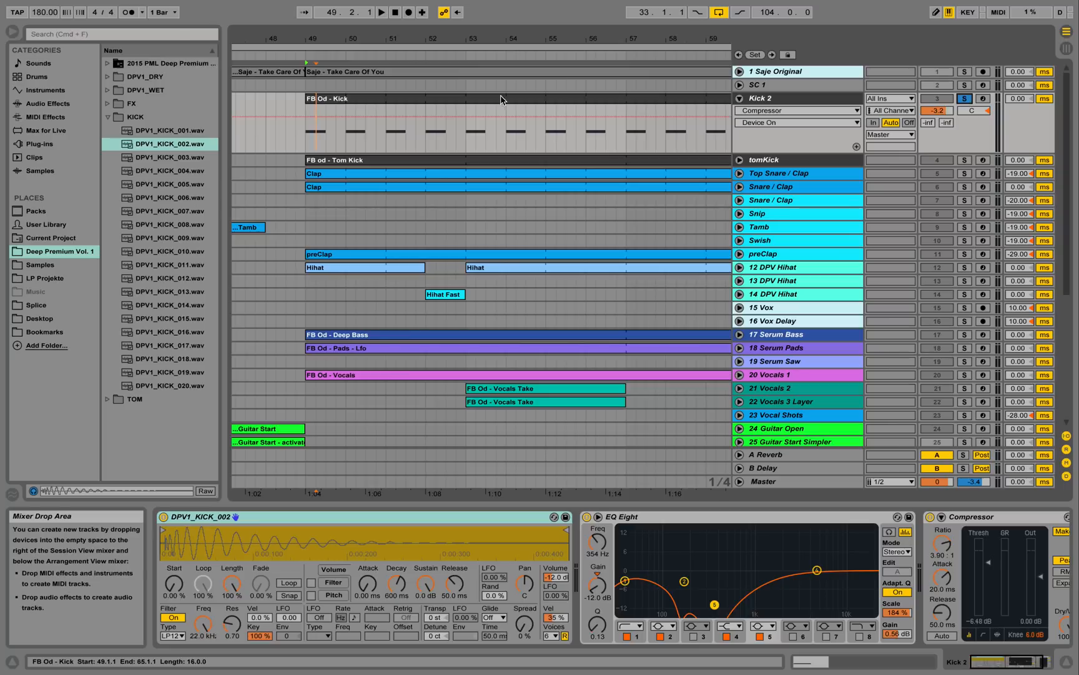
pyautogui.press('space')
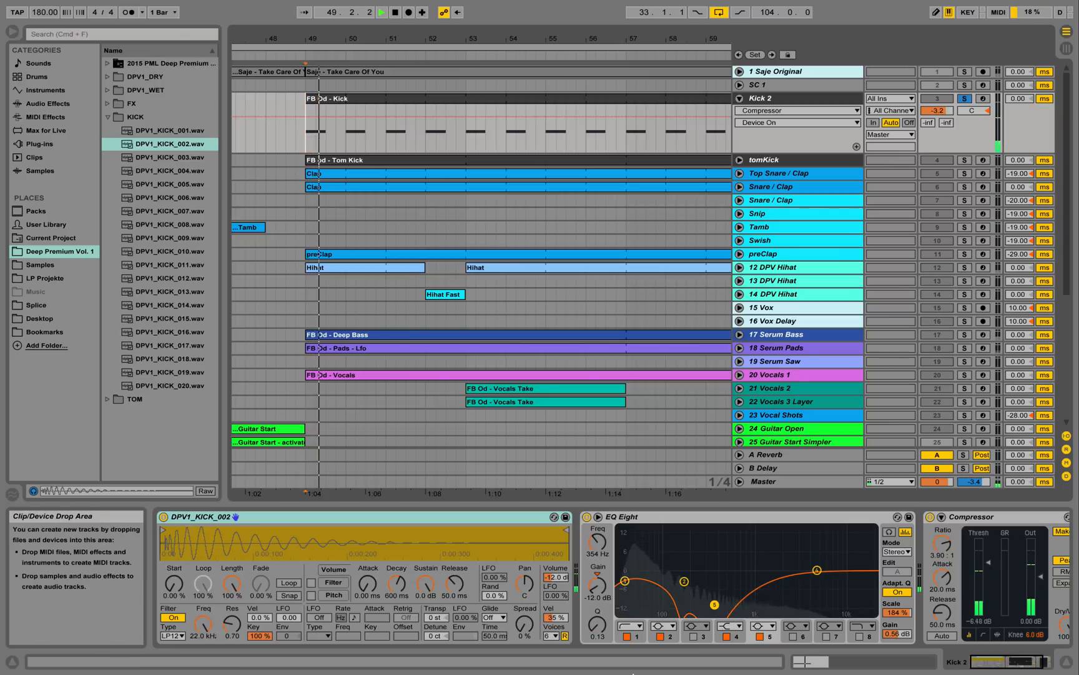
pyautogui.click(587, 518)
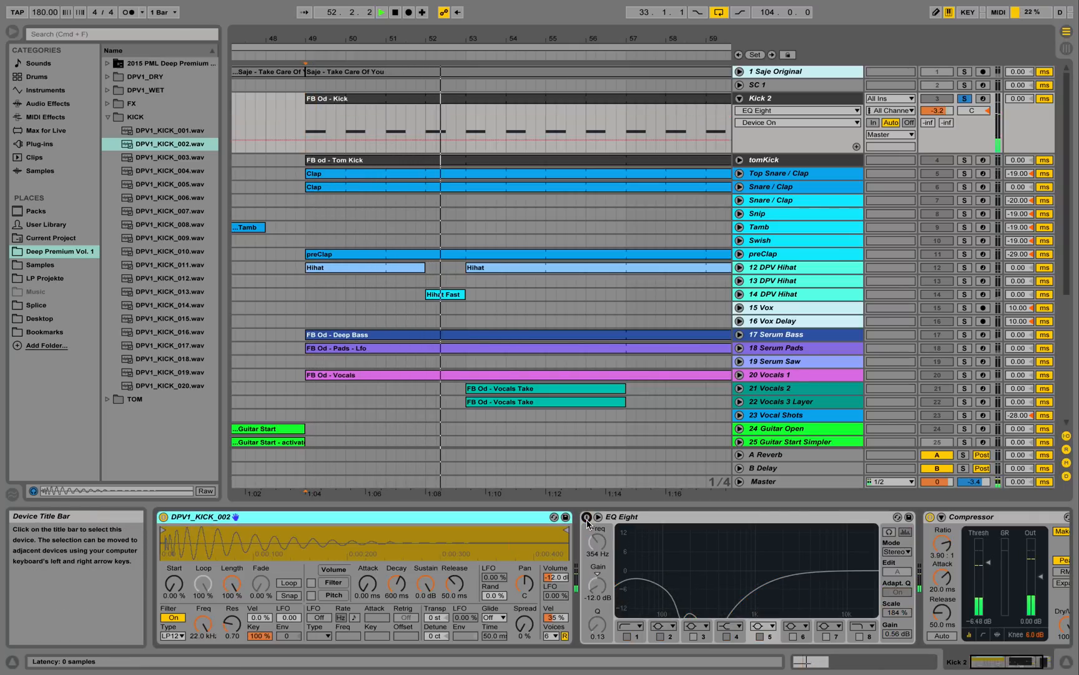
pyautogui.click(587, 518)
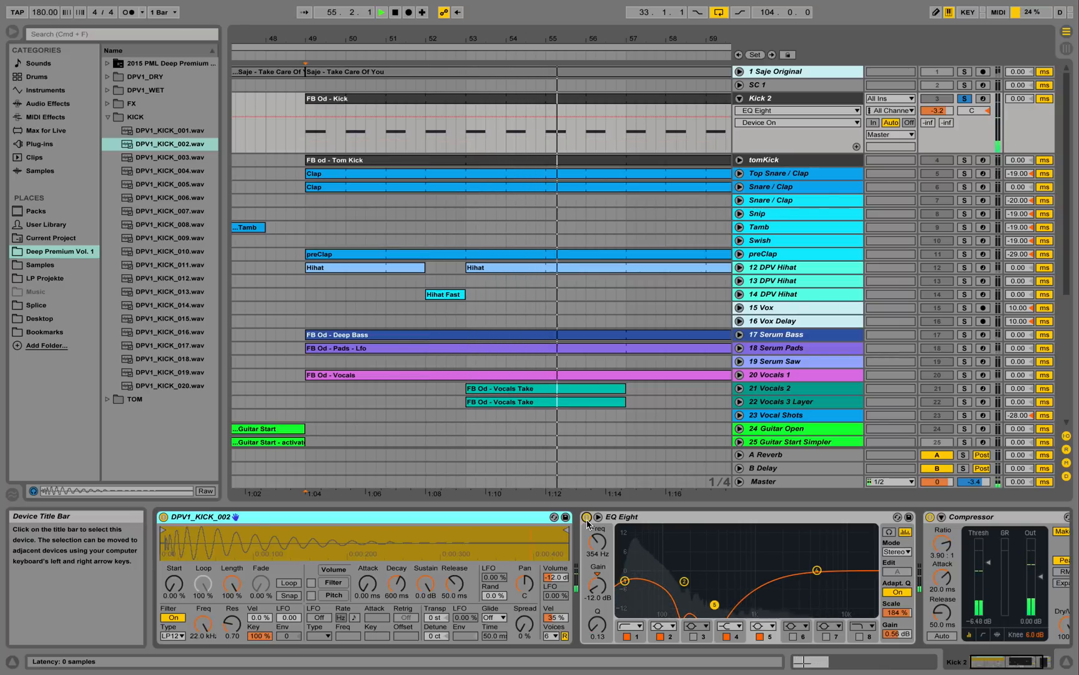
pyautogui.press('space')
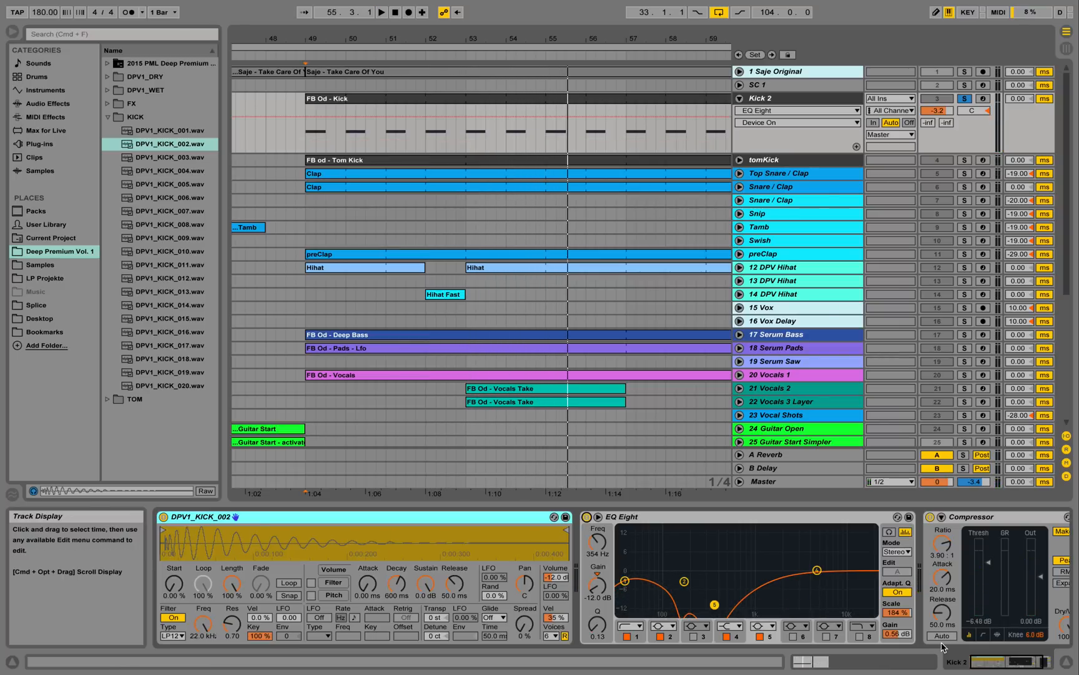
# - Examine the Compressor settings at the end of the Kick 2 device chain
pyautogui.click(1017, 663)
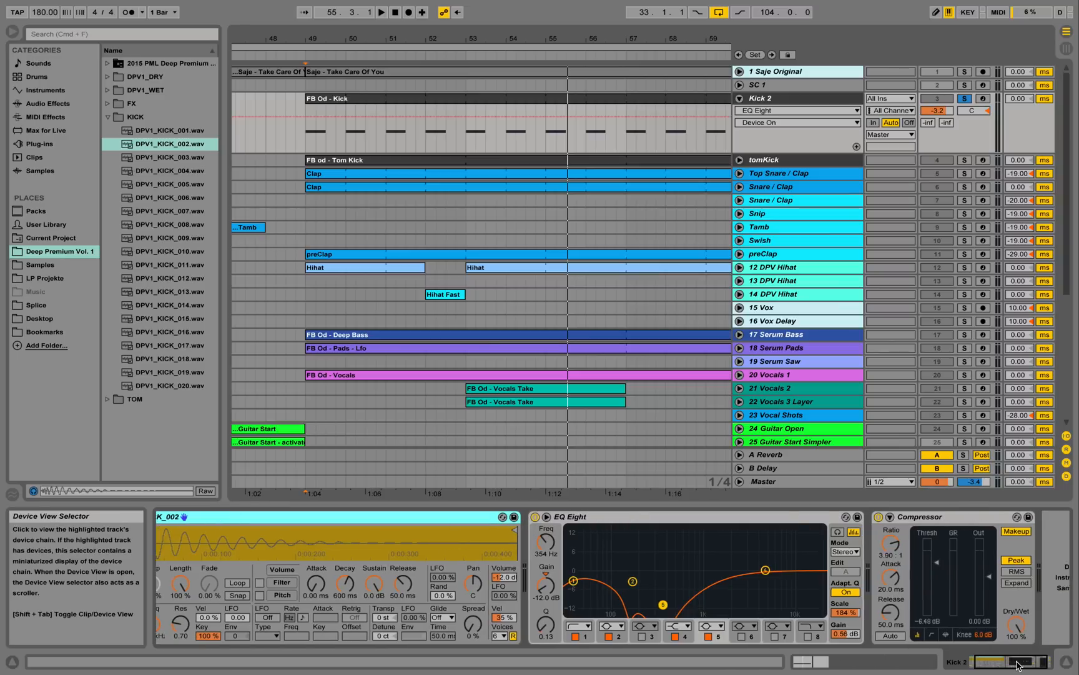
pyautogui.click(1017, 664)
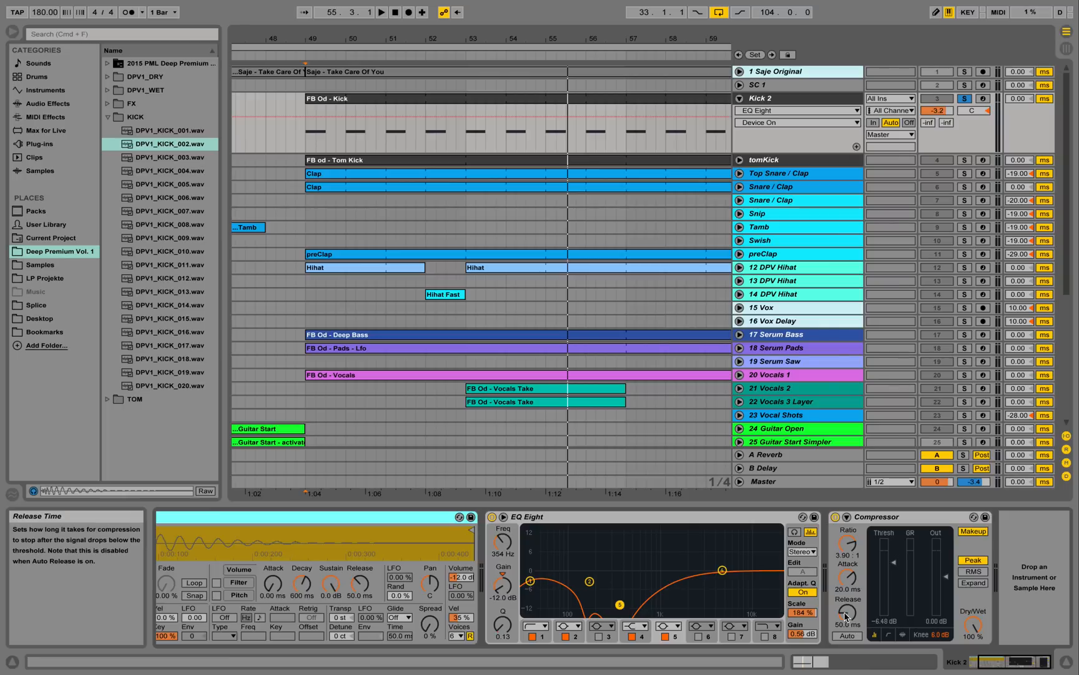
pyautogui.moveTo(426, 35); pyautogui.dragTo(363, 7)
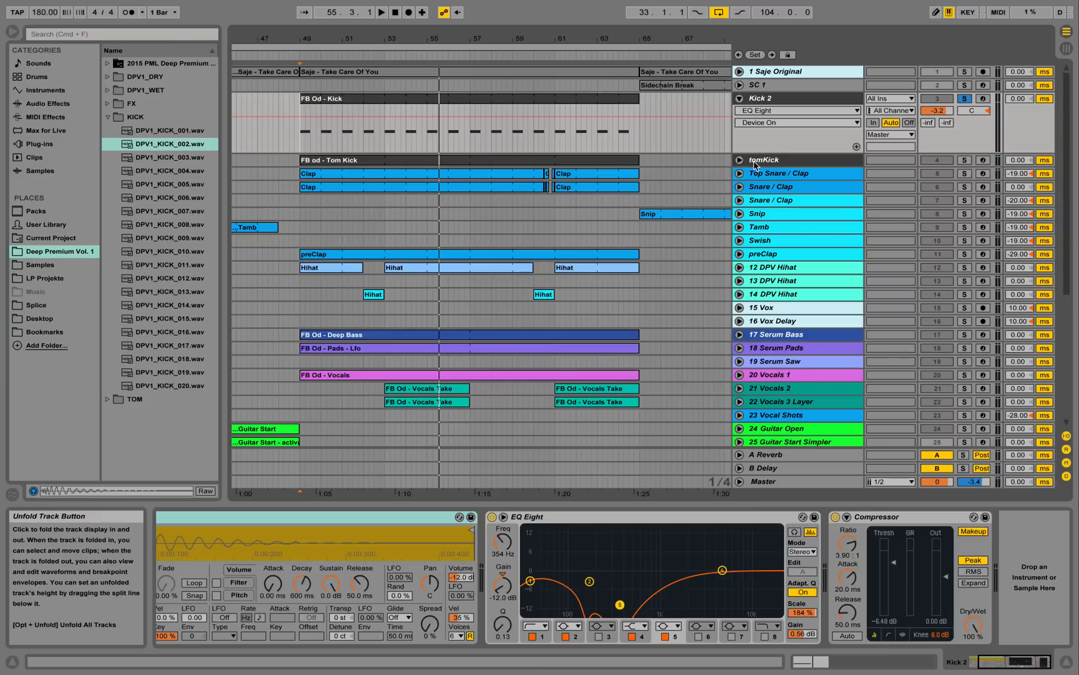
# - Solo the tomKick track and examine its device chain through Saturator, Compressor and Auto Filter
pyautogui.click(923, 161)
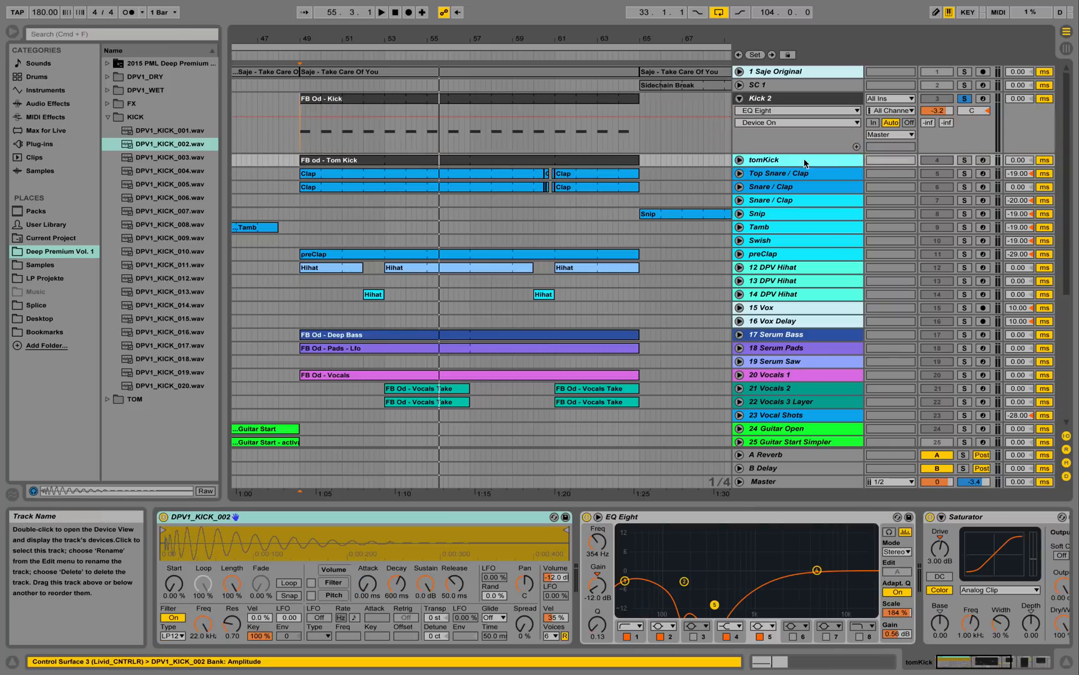
pyautogui.click(965, 160)
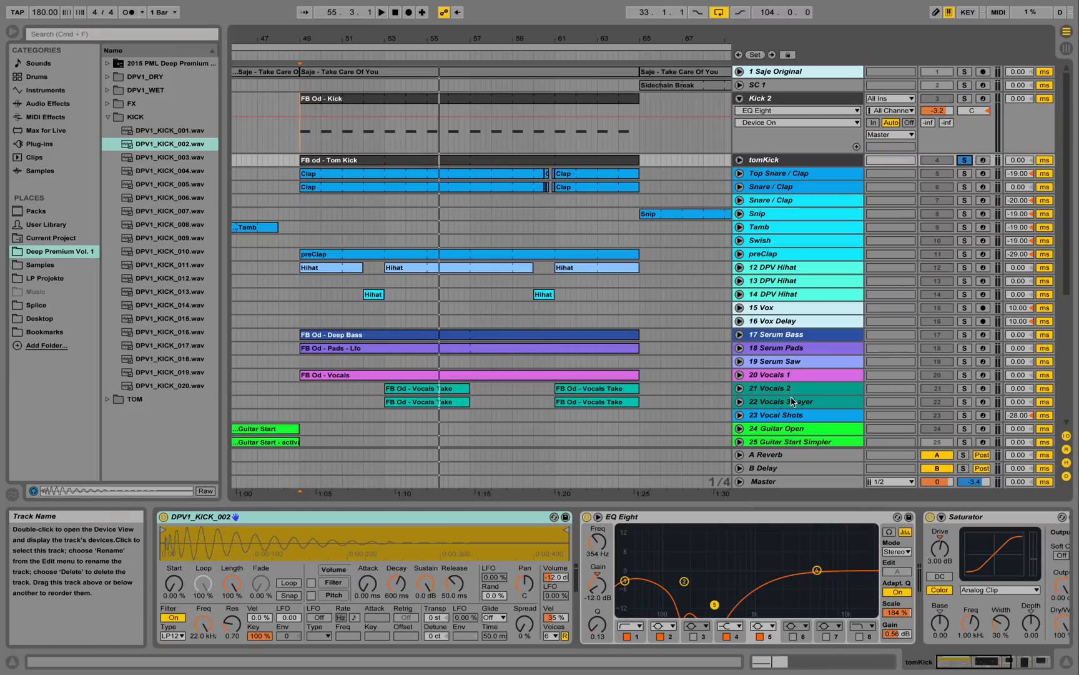
pyautogui.moveTo(970, 662); pyautogui.dragTo(1010, 663)
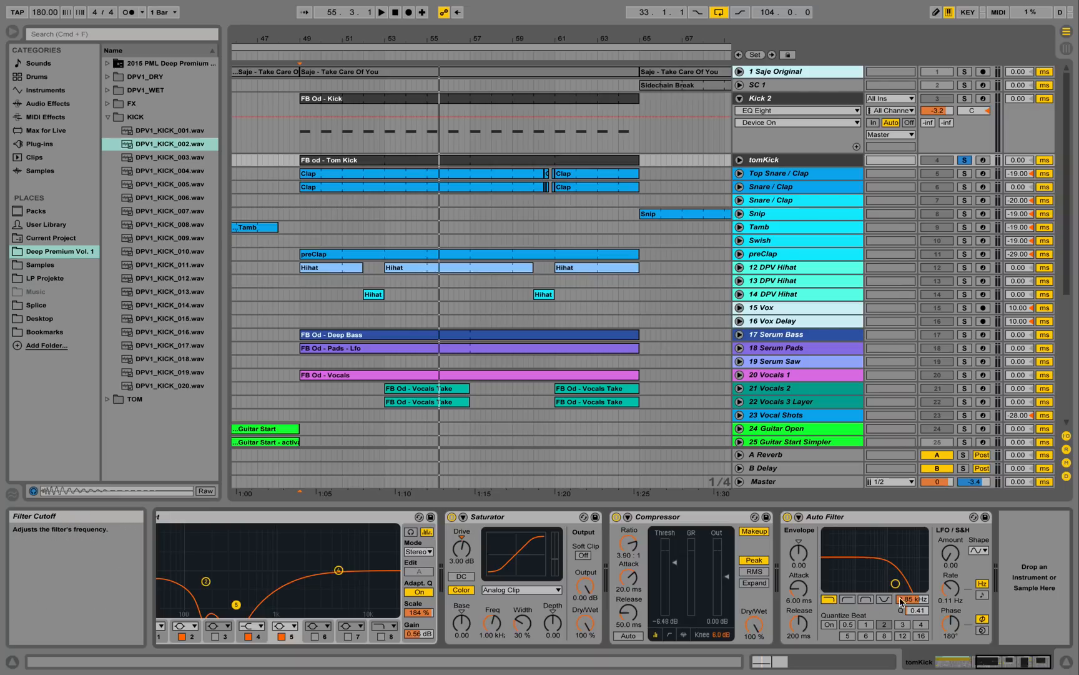
# - Unfold tomKick, solo Kick 2 together with it, and play both kicks from position 49.3.1
pyautogui.click(739, 160)
pyautogui.click(315, 199)
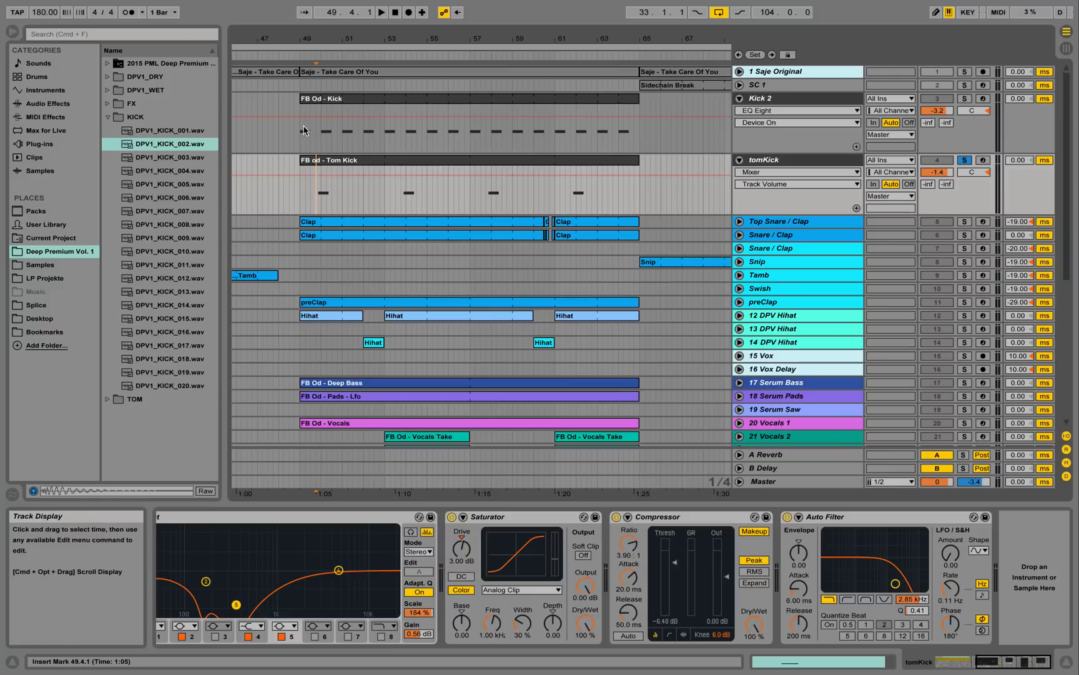
pyautogui.click(965, 98)
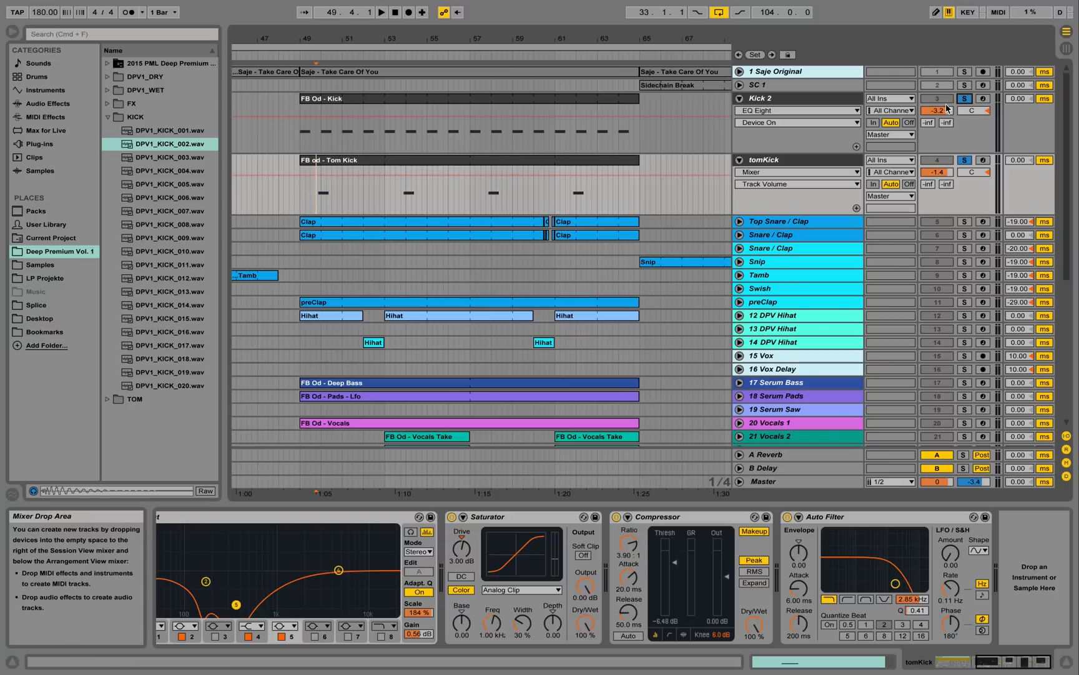
pyautogui.click(313, 198)
pyautogui.press('space')
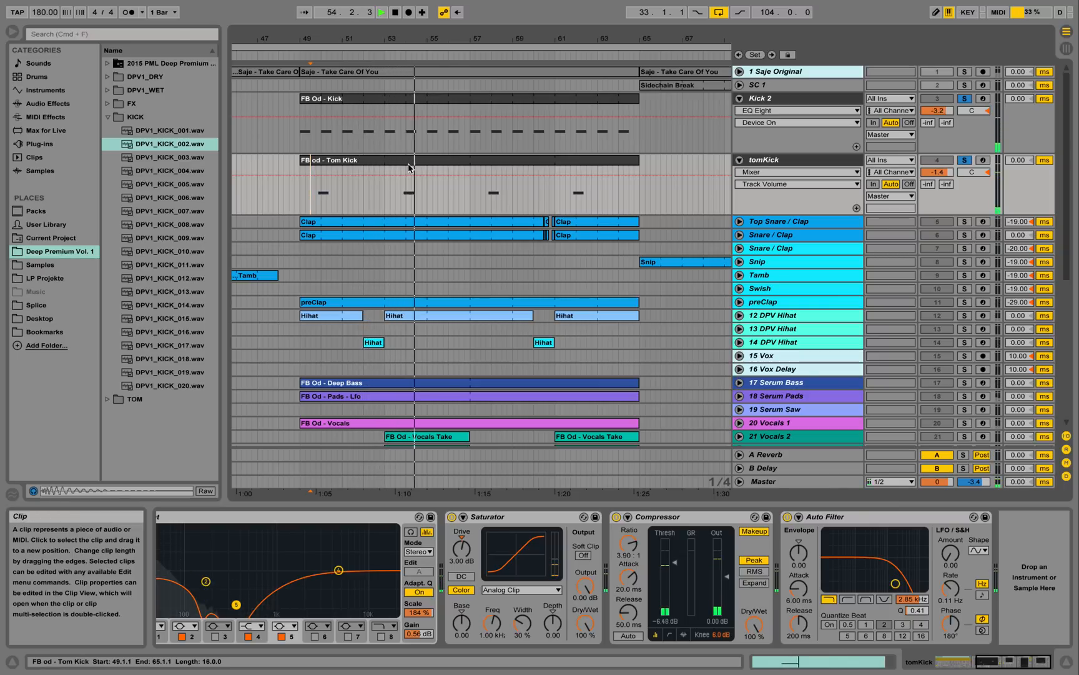
pyautogui.press('space')
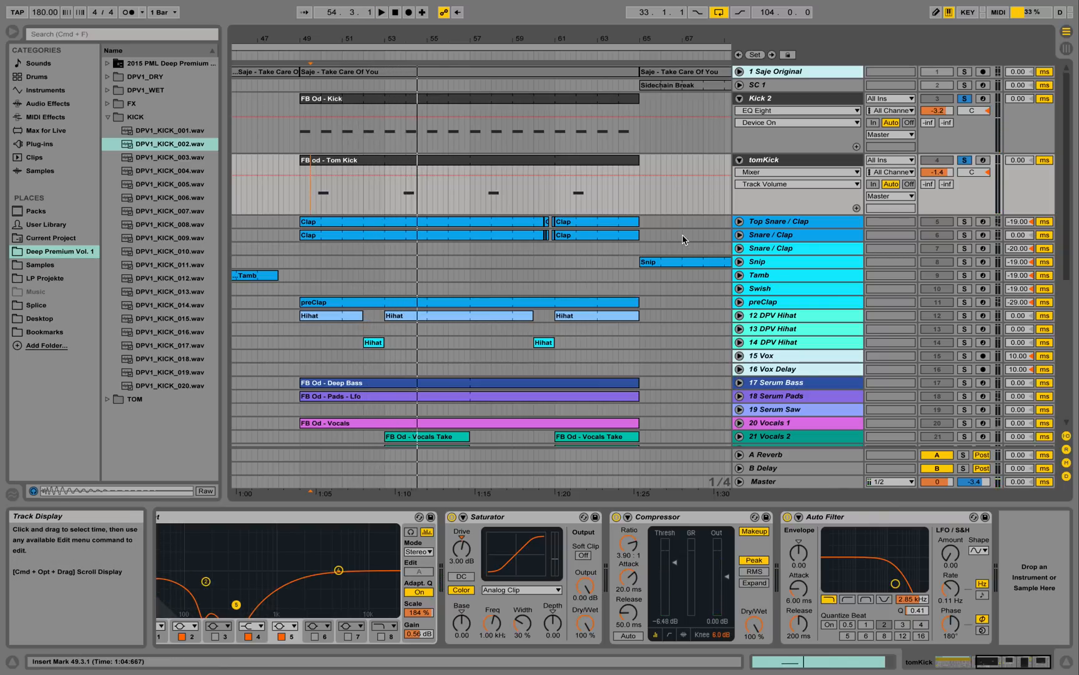
# - Unfold the Top Snare / Clap track and show its DPV1_SNARE_DRY_009 sampler and EQ Eight
pyautogui.click(740, 223)
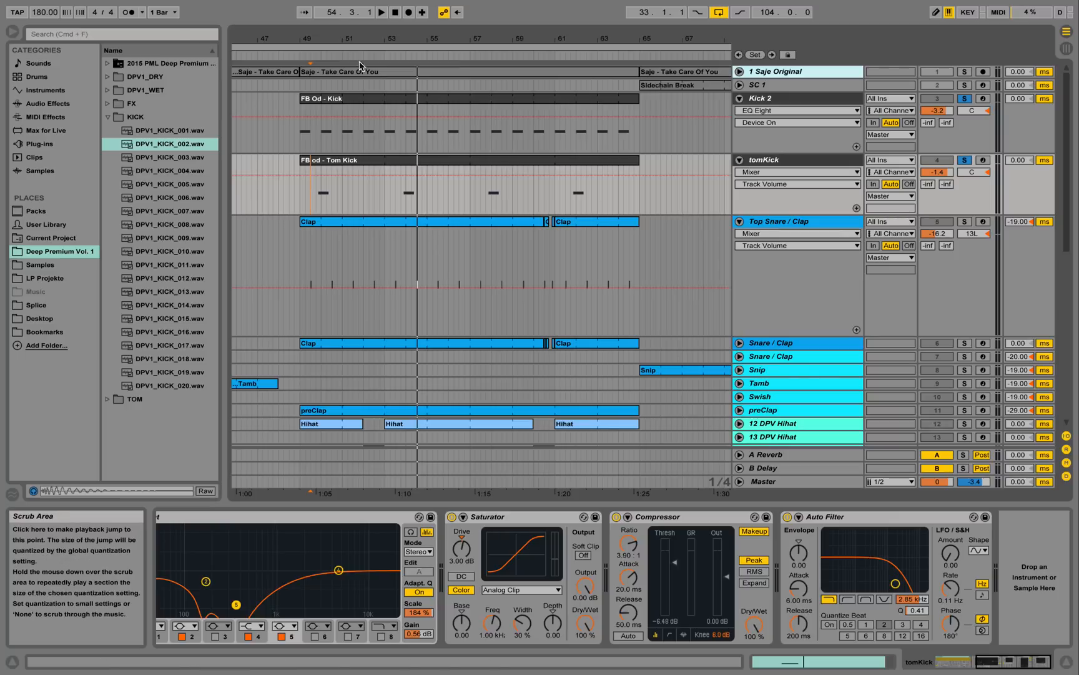
pyautogui.moveTo(368, 39); pyautogui.dragTo(367, 79)
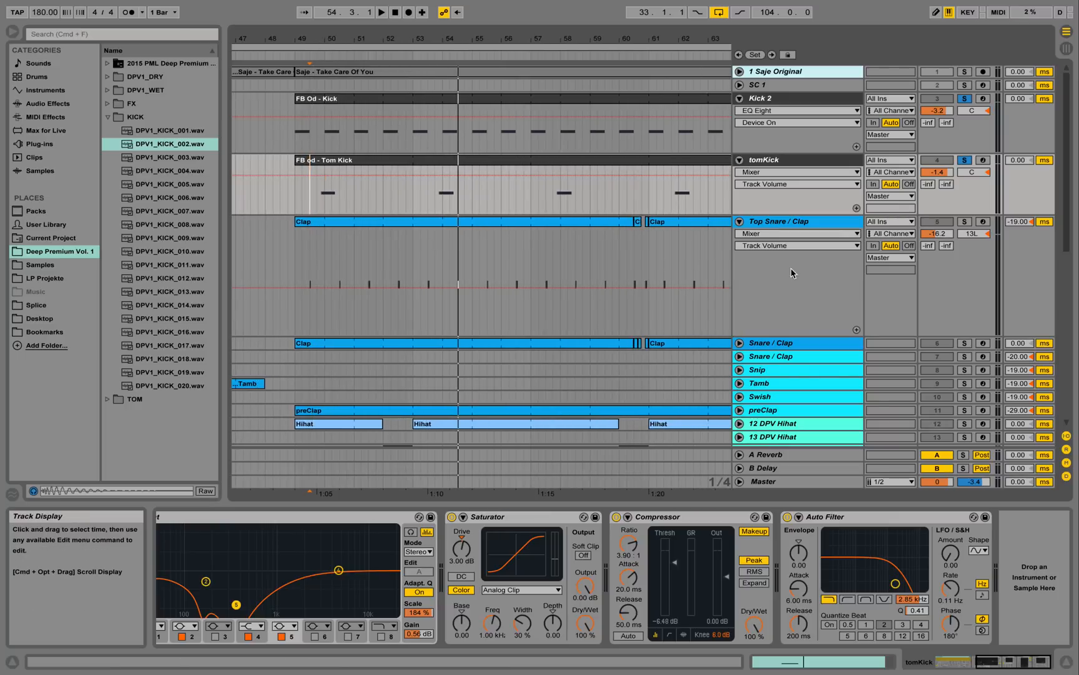
pyautogui.click(785, 225)
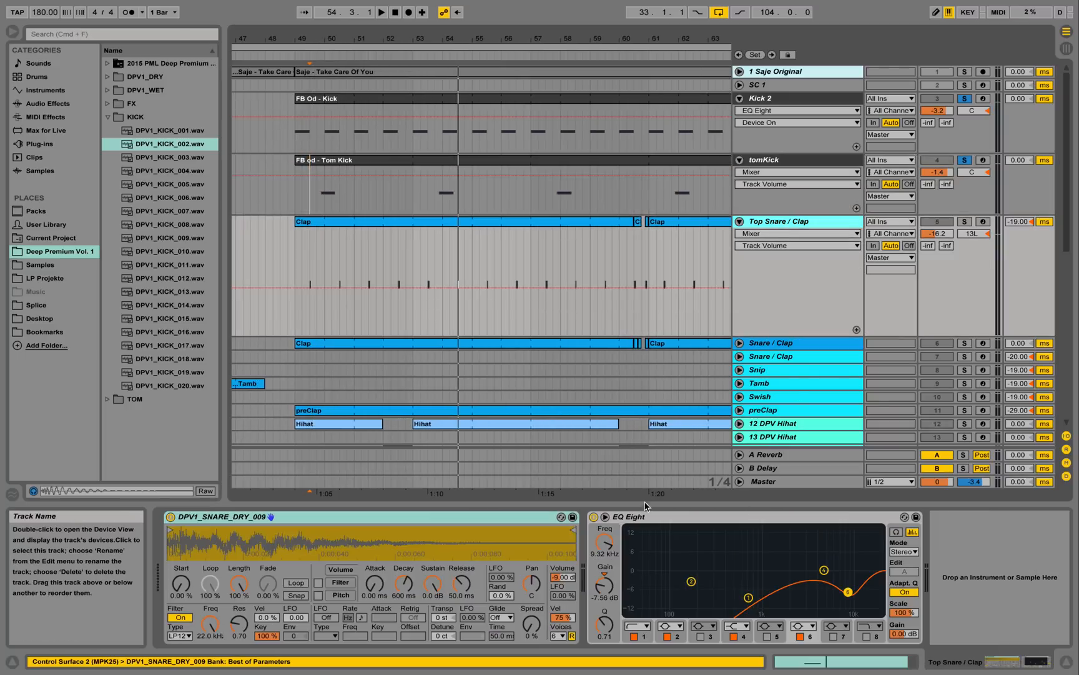
# - Add Top Snare / Clap to the soloed kick tracks and play them together from position 49.3.1
pyautogui.click(964, 223)
pyautogui.press('space')
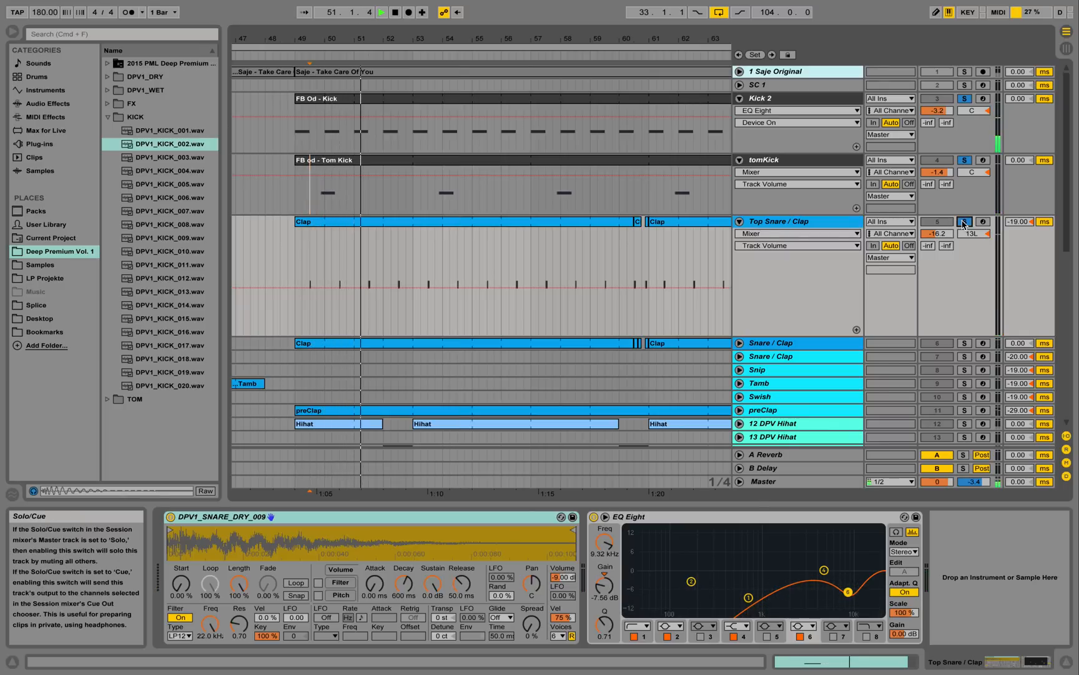
pyautogui.press('space')
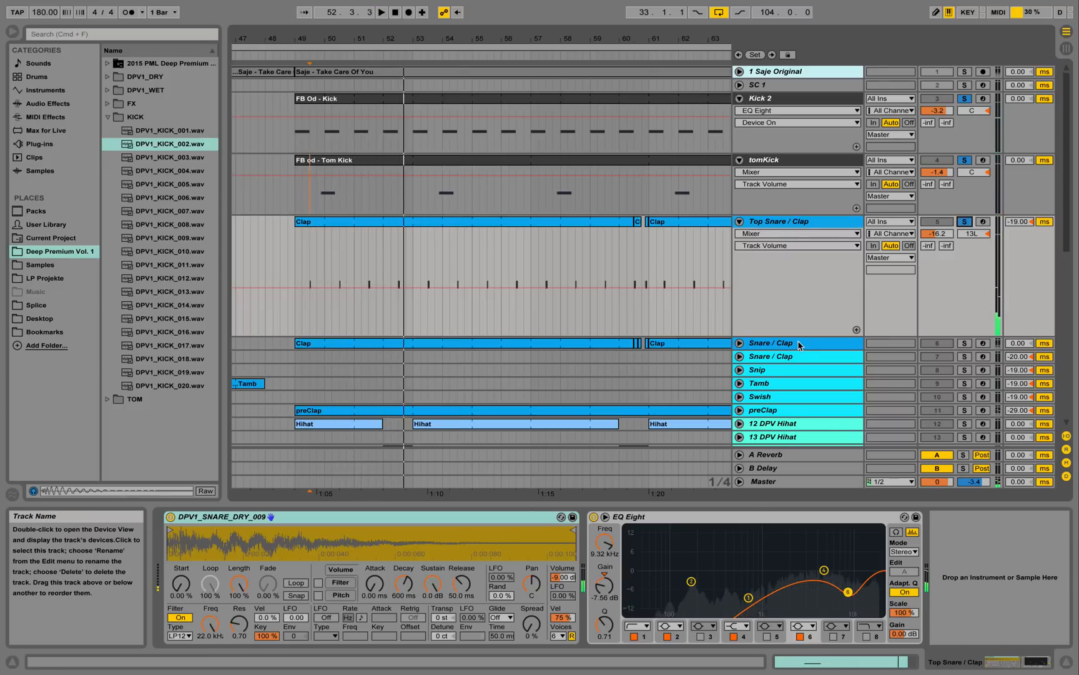
# - Unfold track 6 Snare / Clap with its DPV1_SNARE_DRY_011 sampler, and play it soloed along with the kicks and top snare
pyautogui.click(799, 345)
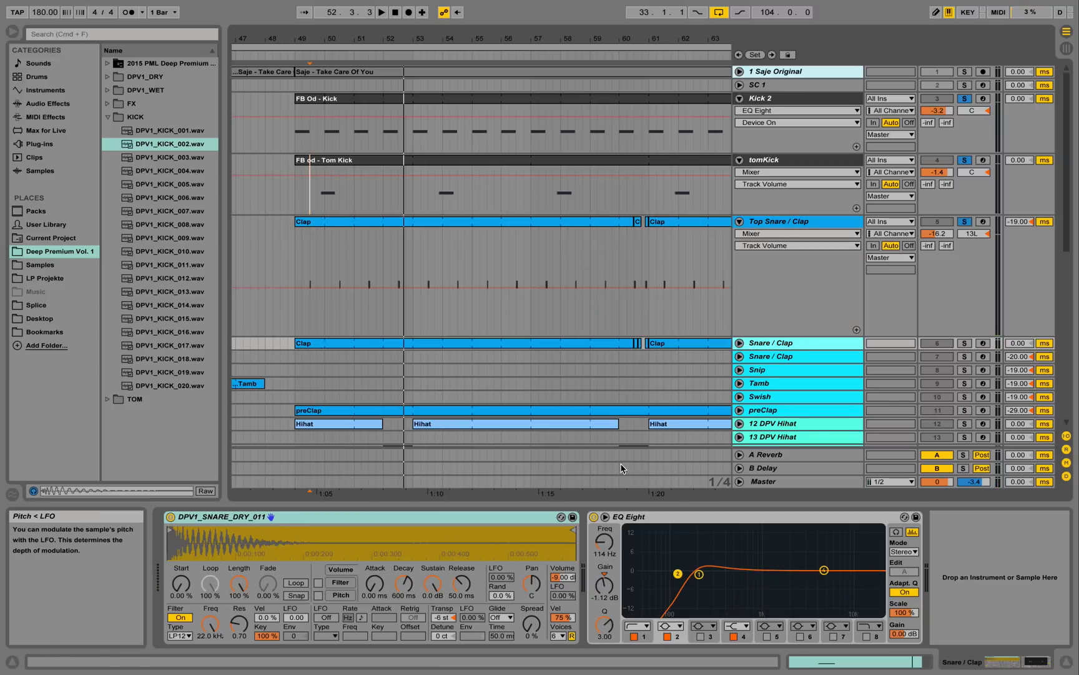
pyautogui.click(741, 343)
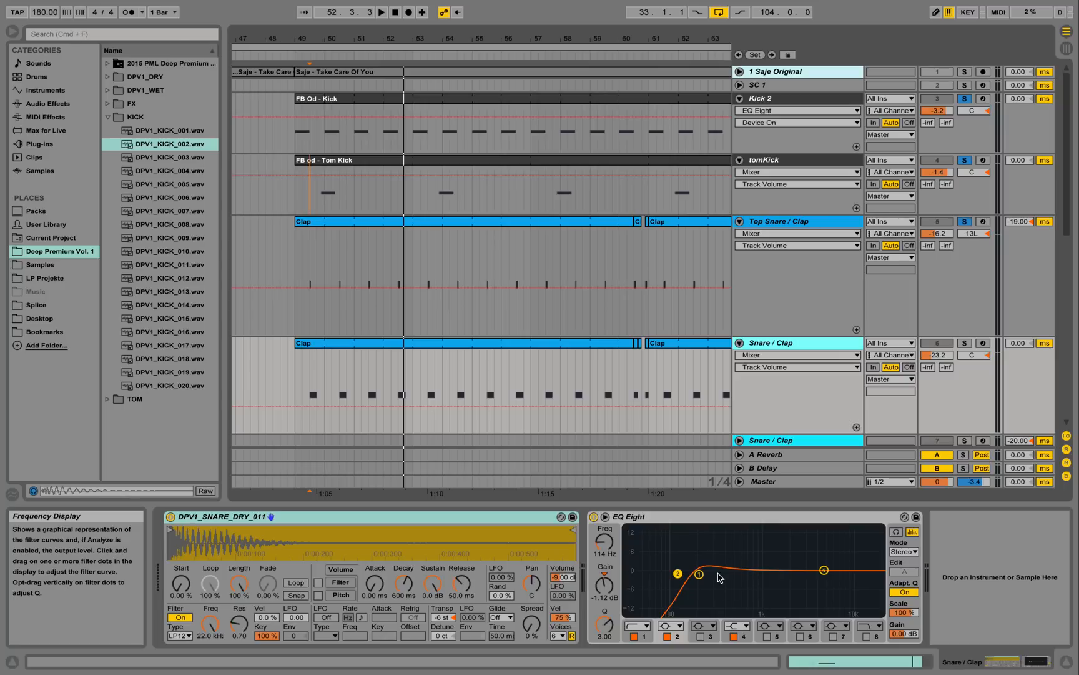
pyautogui.click(965, 343)
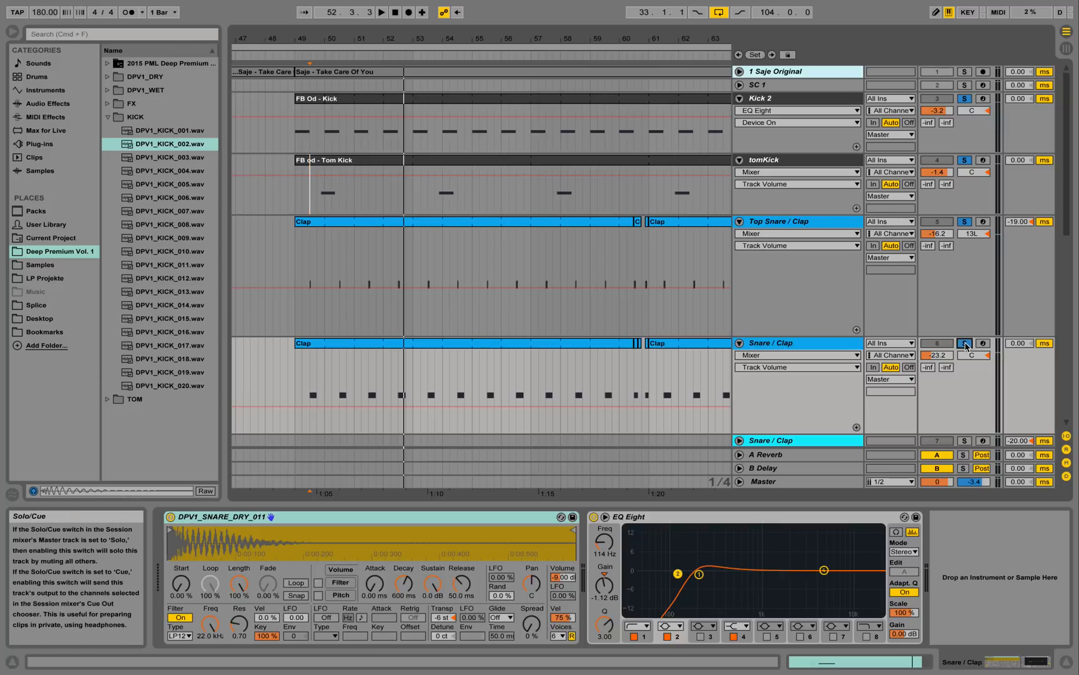
pyautogui.press('space')
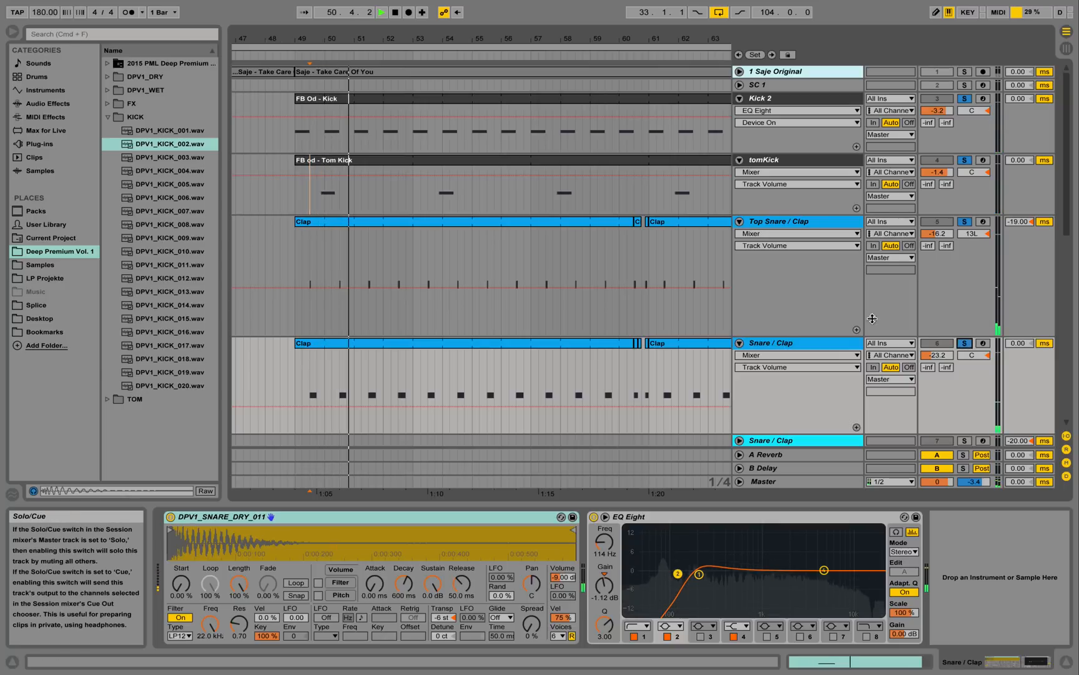
# - Reduce the heights of the unfolded Top Snare / Clap and Snare / Clap tracks in the arrangement
pyautogui.scroll(-1, 784, 330)
pyautogui.scroll(-7, 731, 264)
pyautogui.scroll(5, 731, 264)
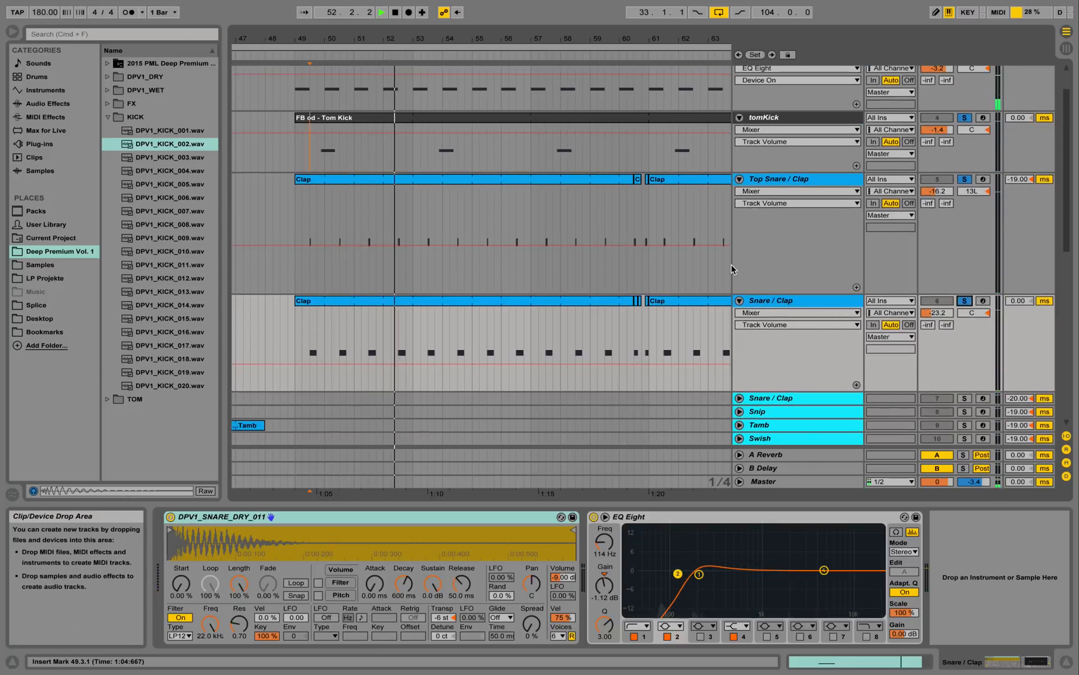
pyautogui.moveTo(788, 294); pyautogui.dragTo(788, 245)
pyautogui.moveTo(795, 341); pyautogui.dragTo(794, 317)
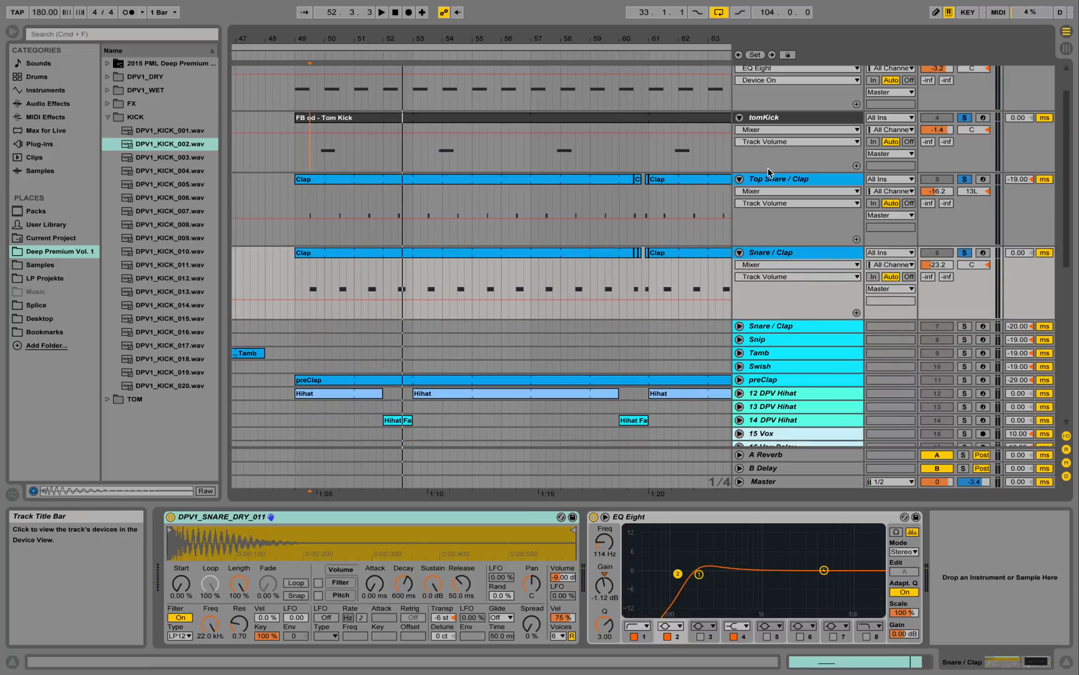
# - Unfold the preClap track and reduce its height
pyautogui.scroll(-2, 686, 292)
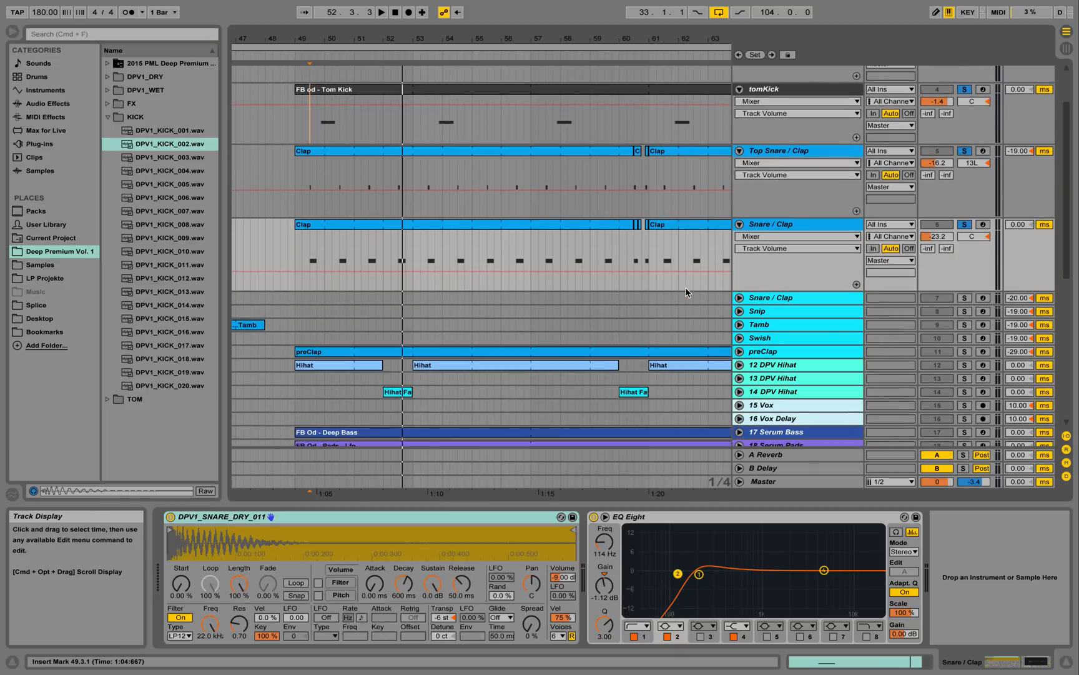
pyautogui.click(740, 351)
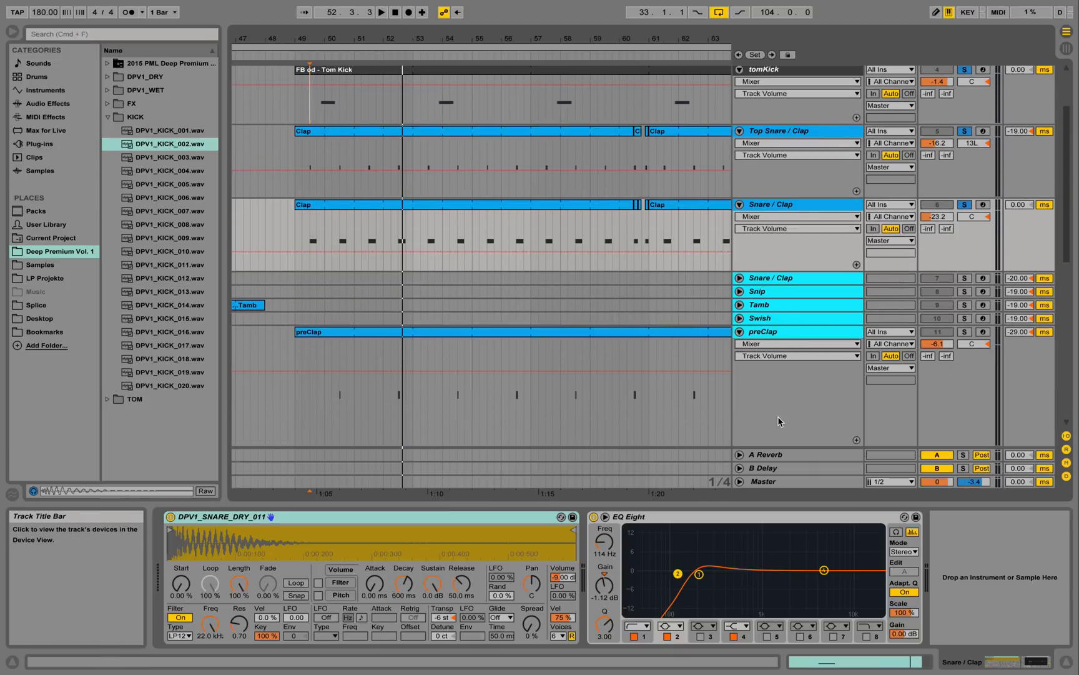
pyautogui.scroll(-2, 768, 383)
pyautogui.moveTo(780, 418); pyautogui.dragTo(787, 363)
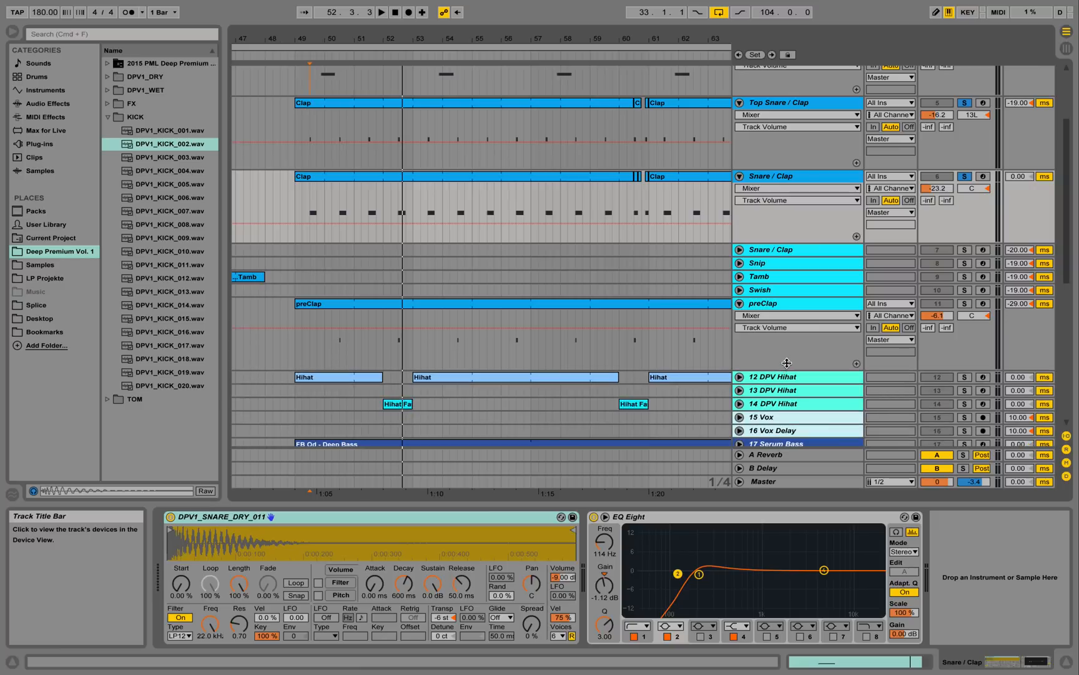
# - Add the preClap track to the soloed drum tracks and play them together
pyautogui.click(964, 304)
pyautogui.press('space')
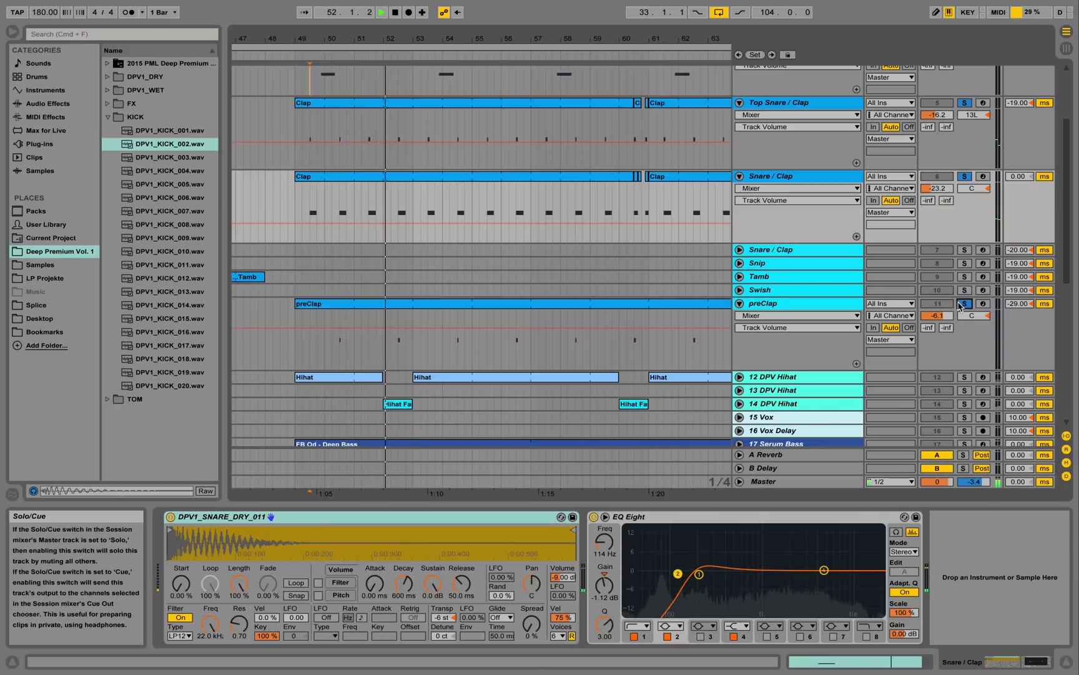
pyautogui.press('space')
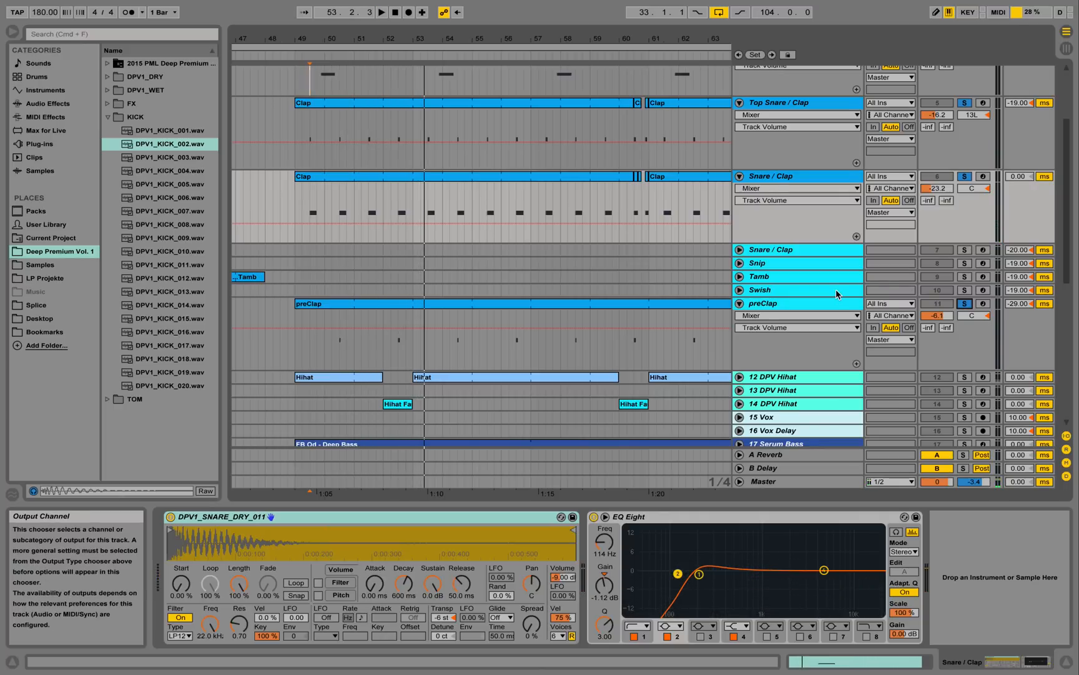
# - Unfold track 12 DPV Hihat, add it to the soloed tracks and play them from position 49.1.1
pyautogui.scroll(-3, 837, 294)
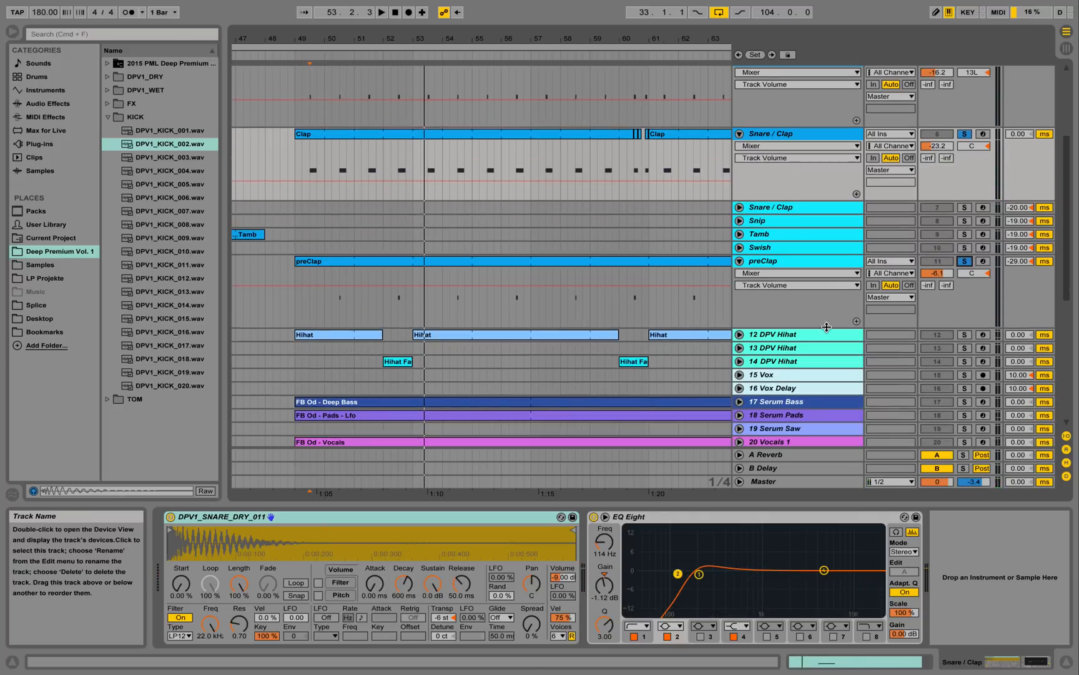
pyautogui.click(739, 335)
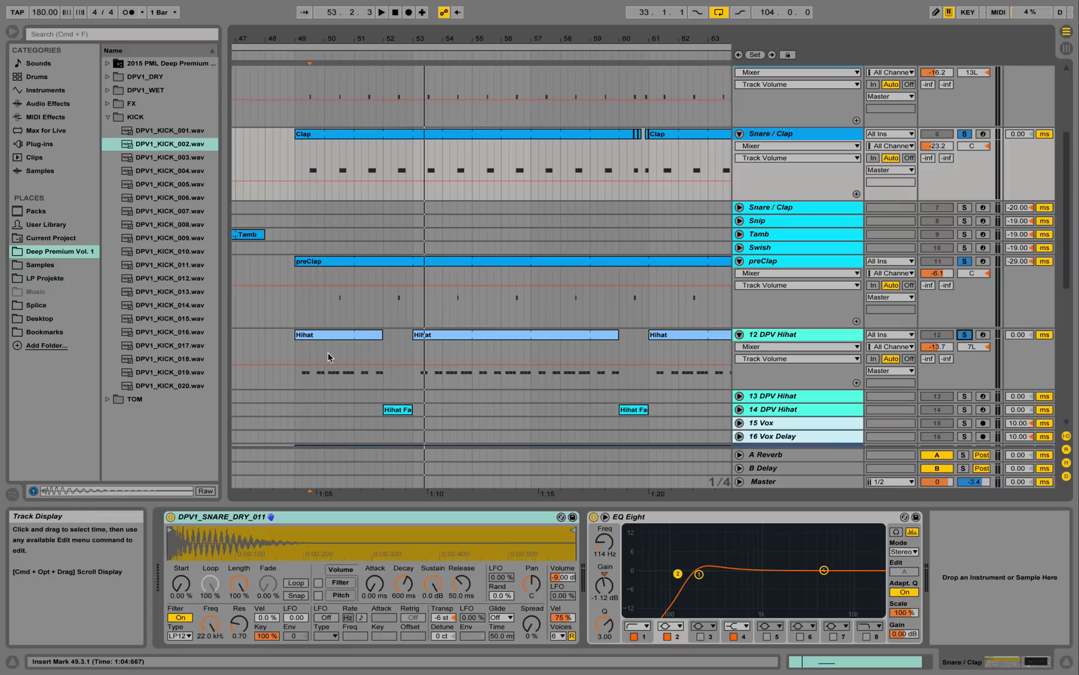
pyautogui.click(305, 349)
pyautogui.press('space')
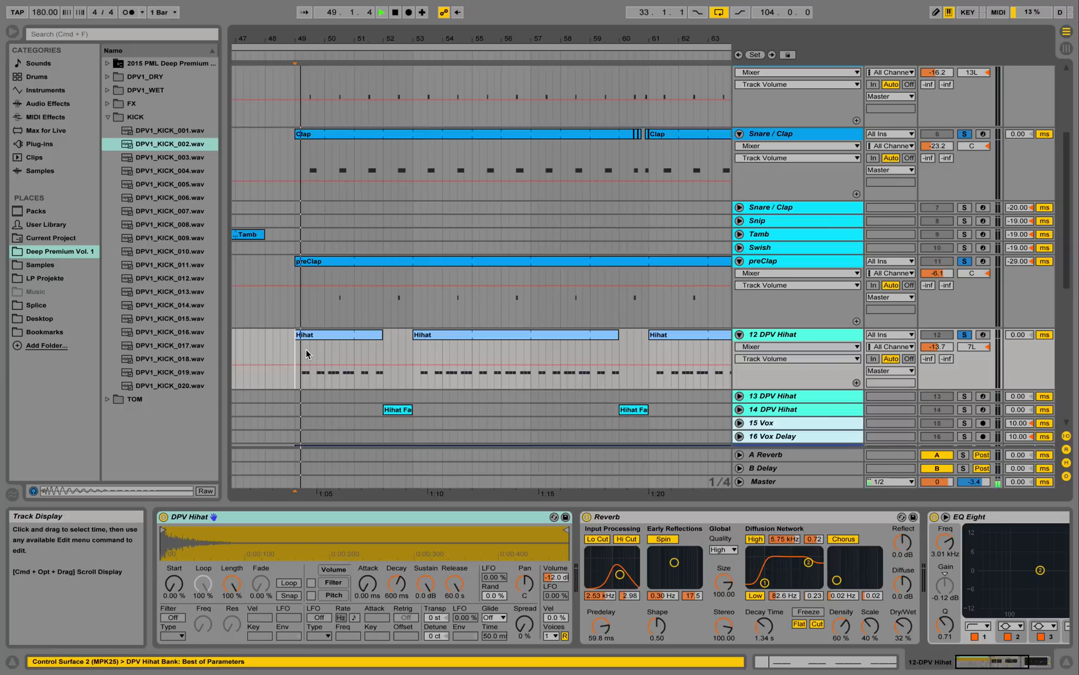
# - Examine the C3 note pattern of the first Hihat clip, play it, and return to the track's devices
pyautogui.doubleClick(360, 335)
pyautogui.press('space')
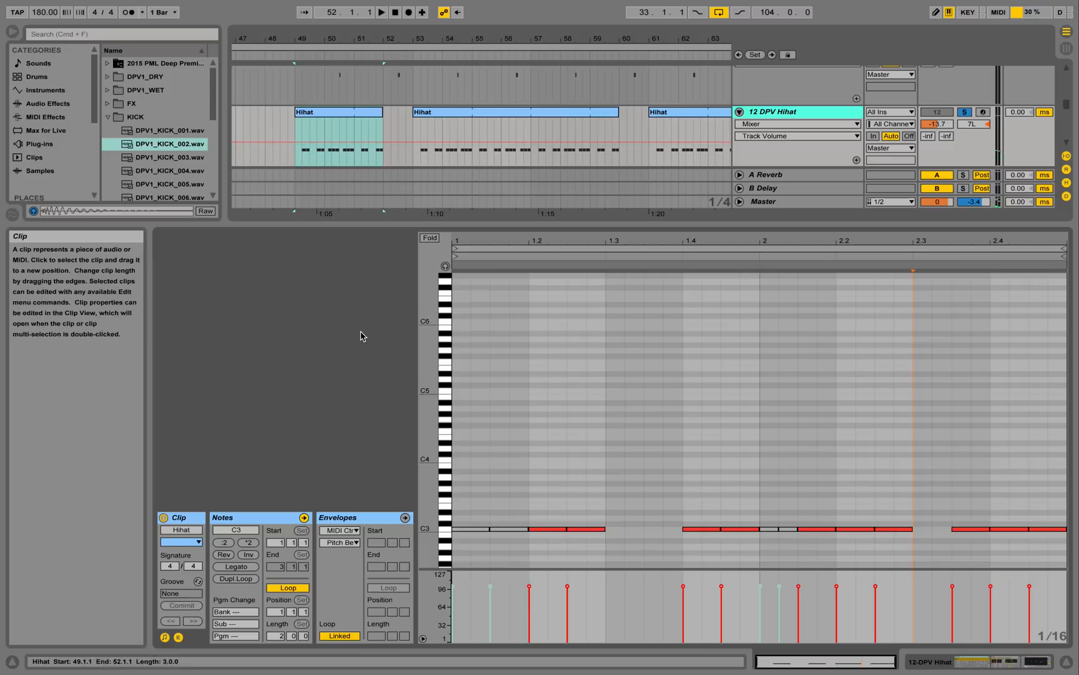
pyautogui.scroll(-3, 577, 353)
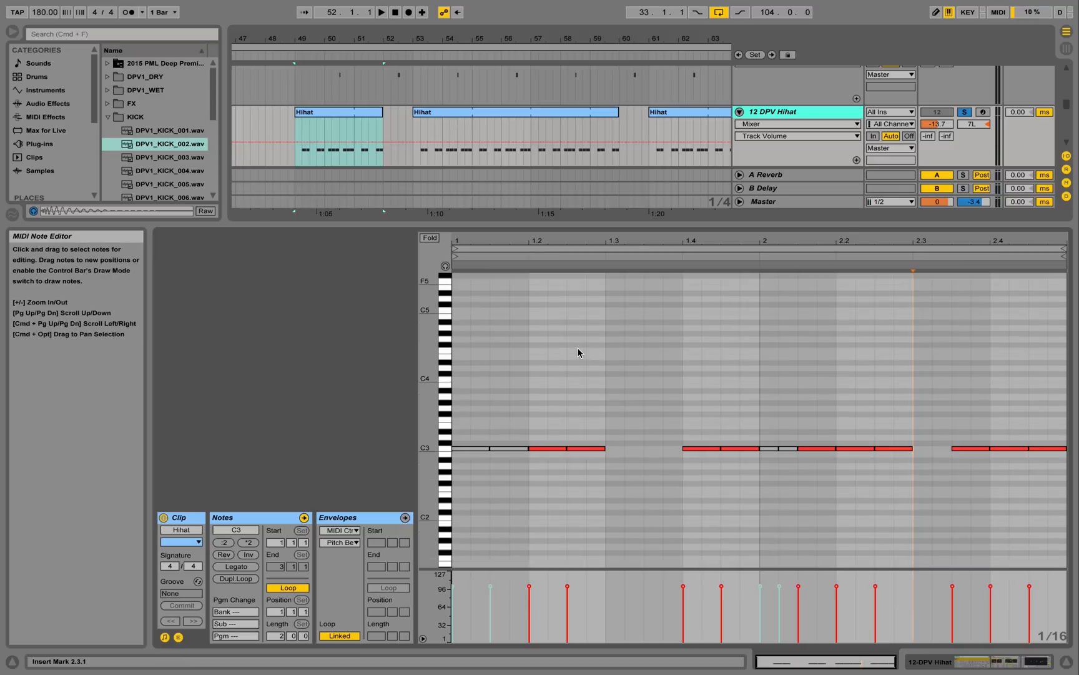
pyautogui.press('space')
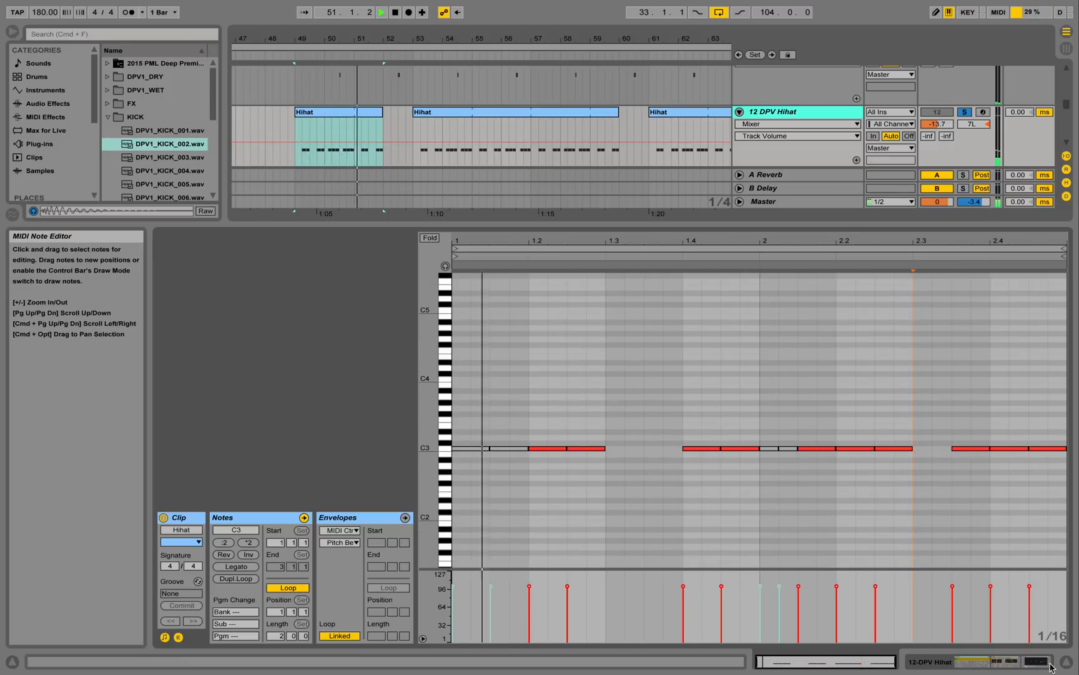
pyautogui.hotkey('shift', 'Tab')
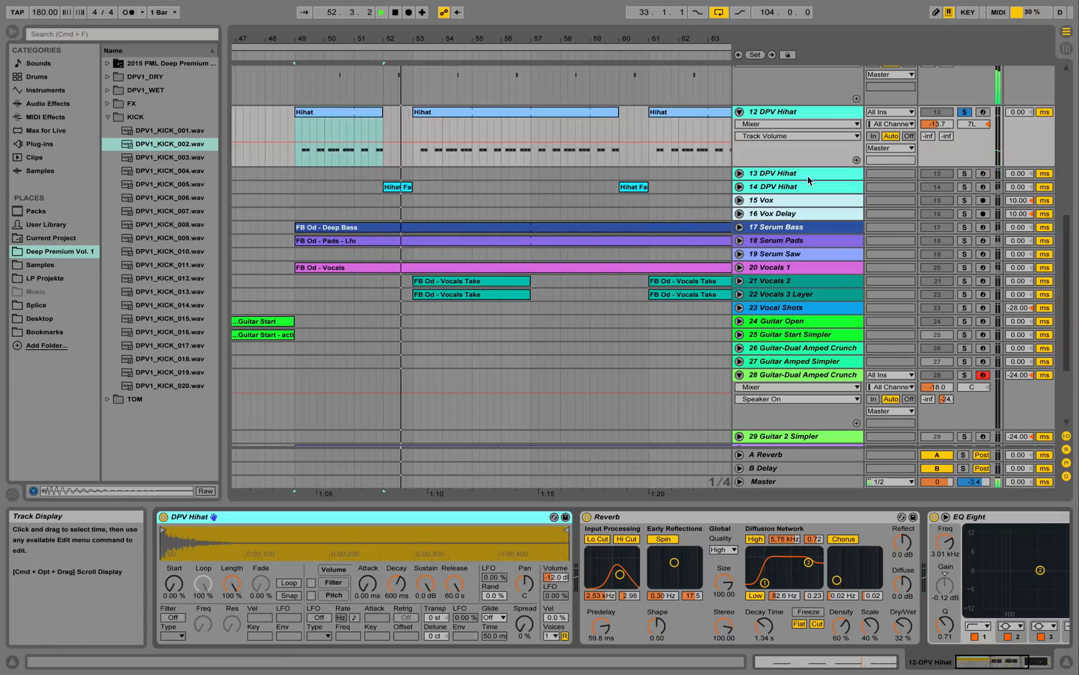
pyautogui.press('space')
# - Unfold track 14 DPV Hihat, show the first Hihat Fast clip's notes, and play it soloed with the other drums from 52.1.1
pyautogui.scroll(2, 749, 206)
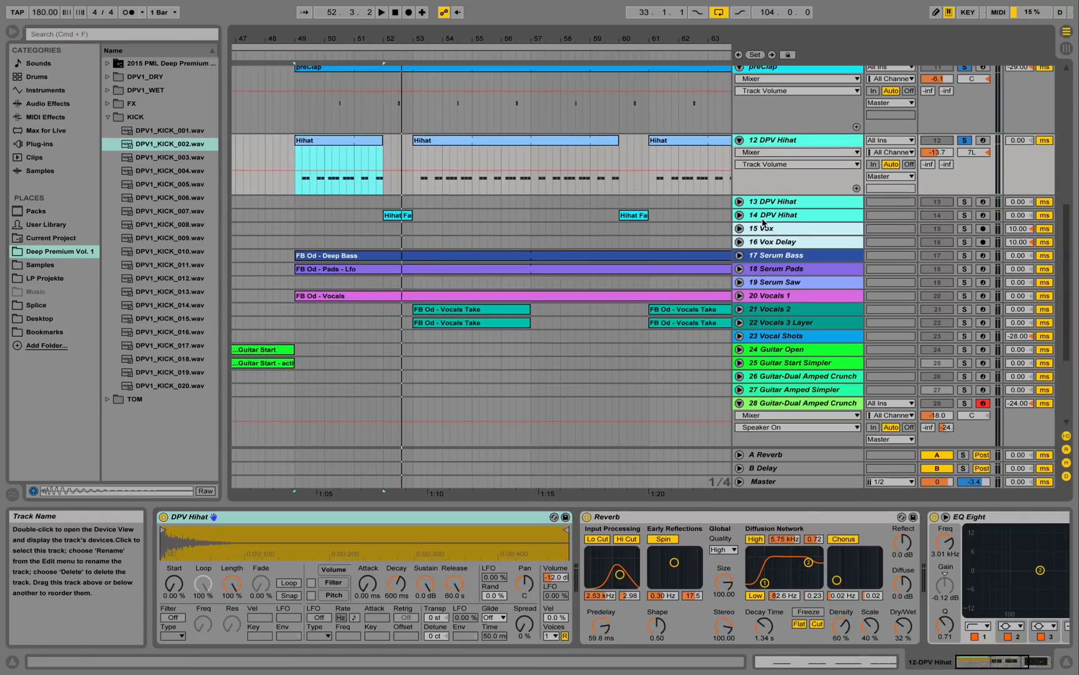
pyautogui.click(740, 216)
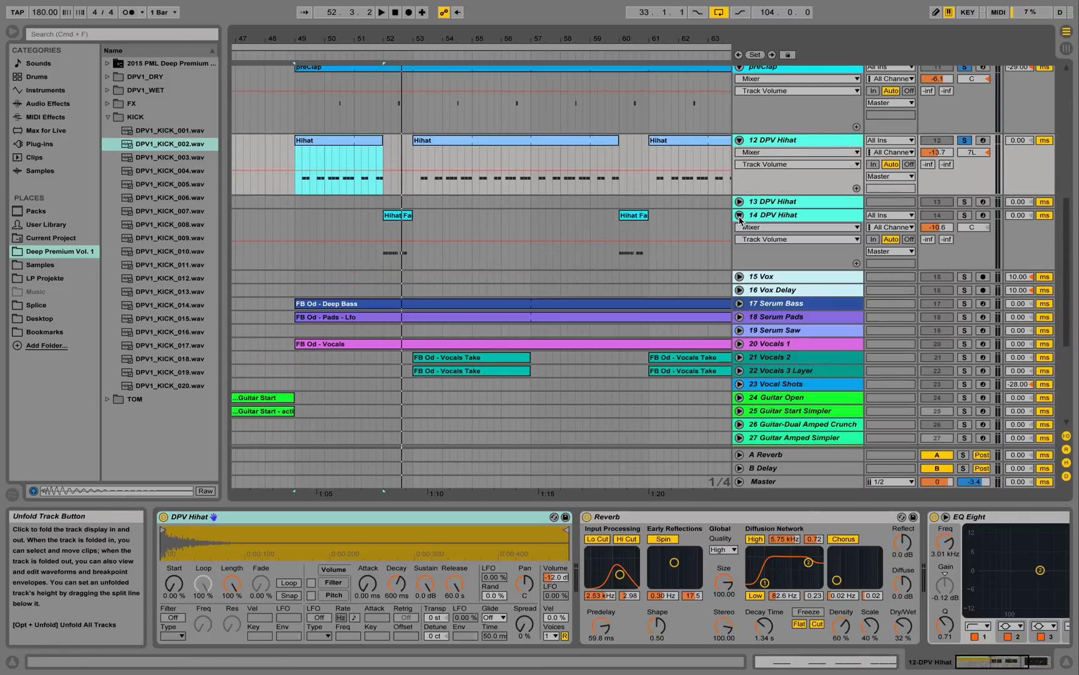
pyautogui.click(402, 234)
pyautogui.hotkey('shift', 'Tab')
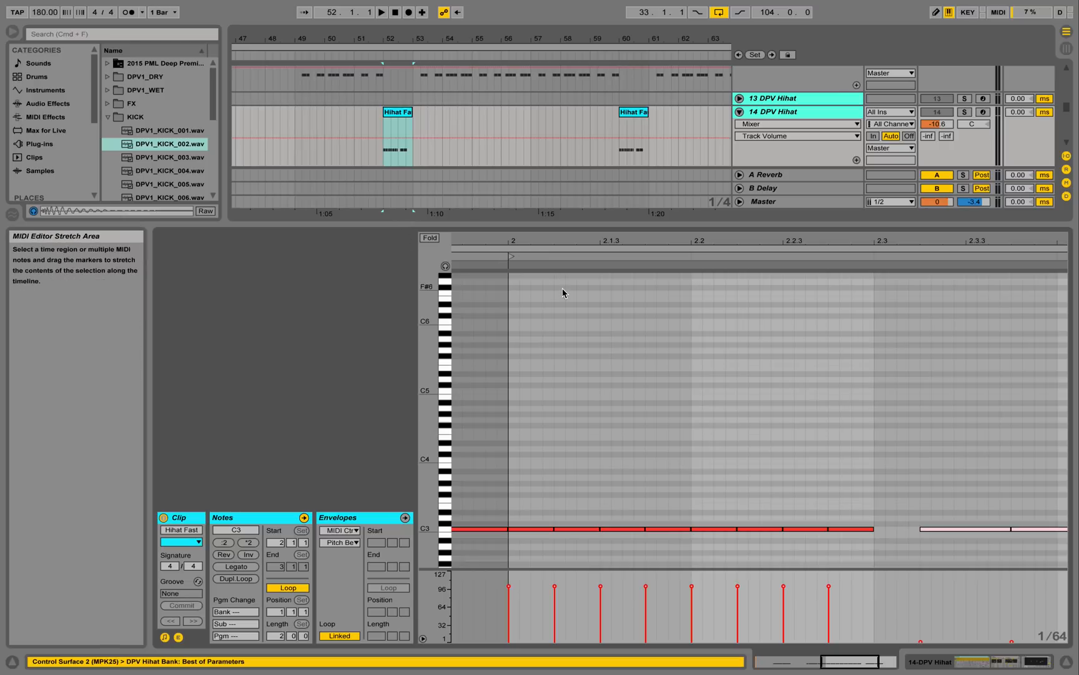
pyautogui.click(965, 112)
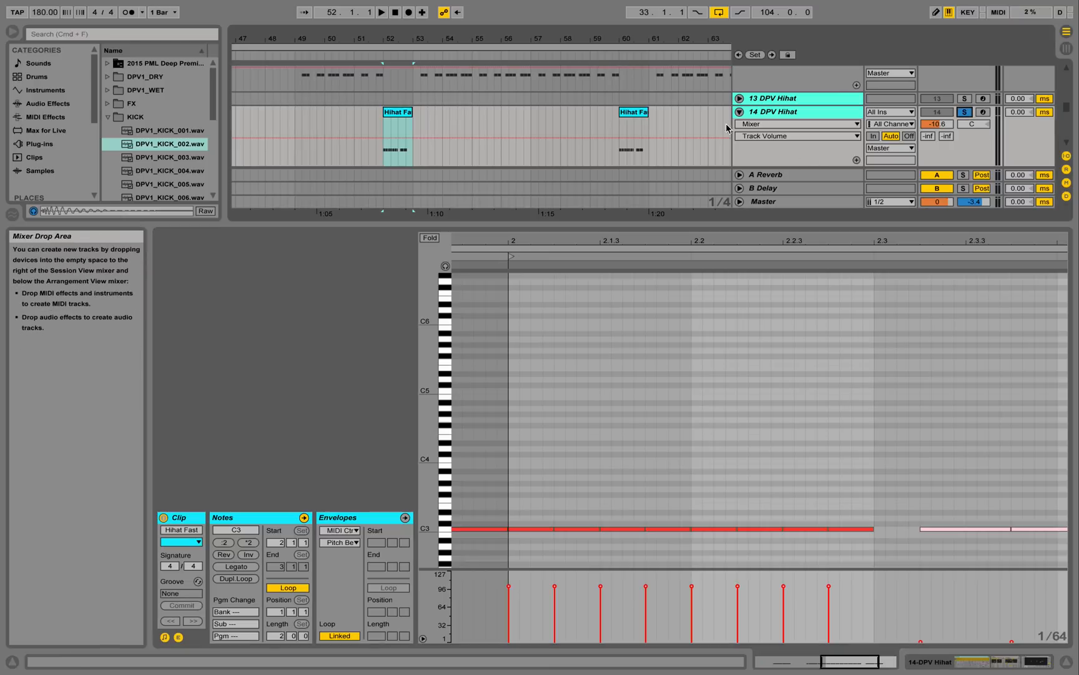
pyautogui.click(388, 113)
pyautogui.press('space')
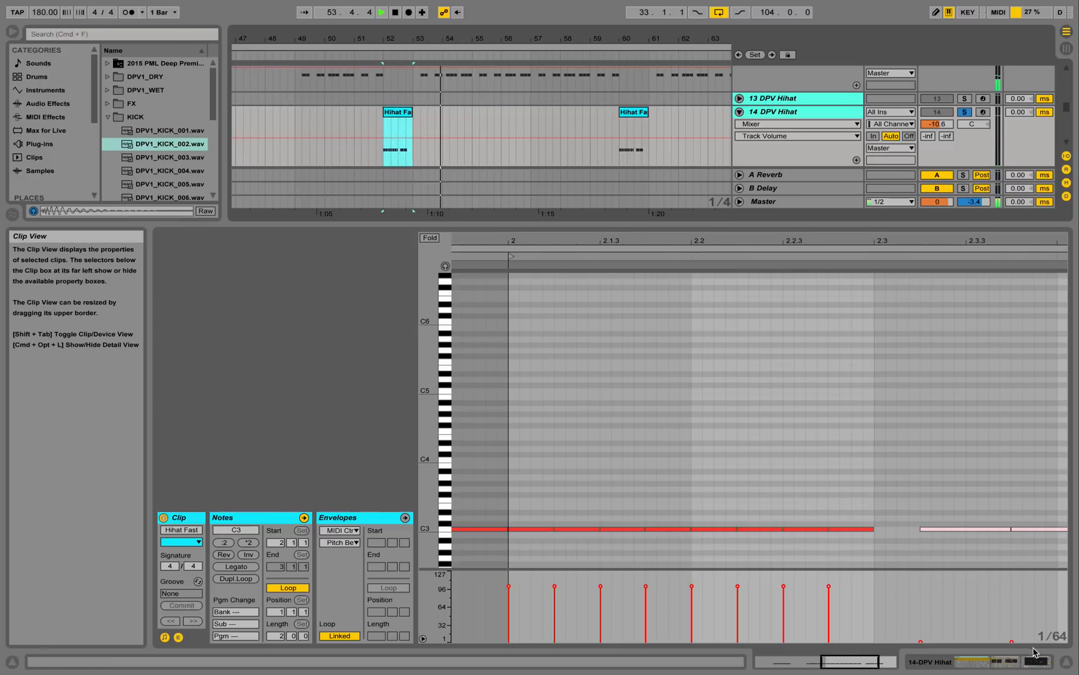
# - Play both DPV Hihat tracks with the soloed drums from 49.1.1 and examine the hihat's Reverb and EQ Eight devices
pyautogui.click(1005, 661)
pyautogui.scroll(6, 399, 188)
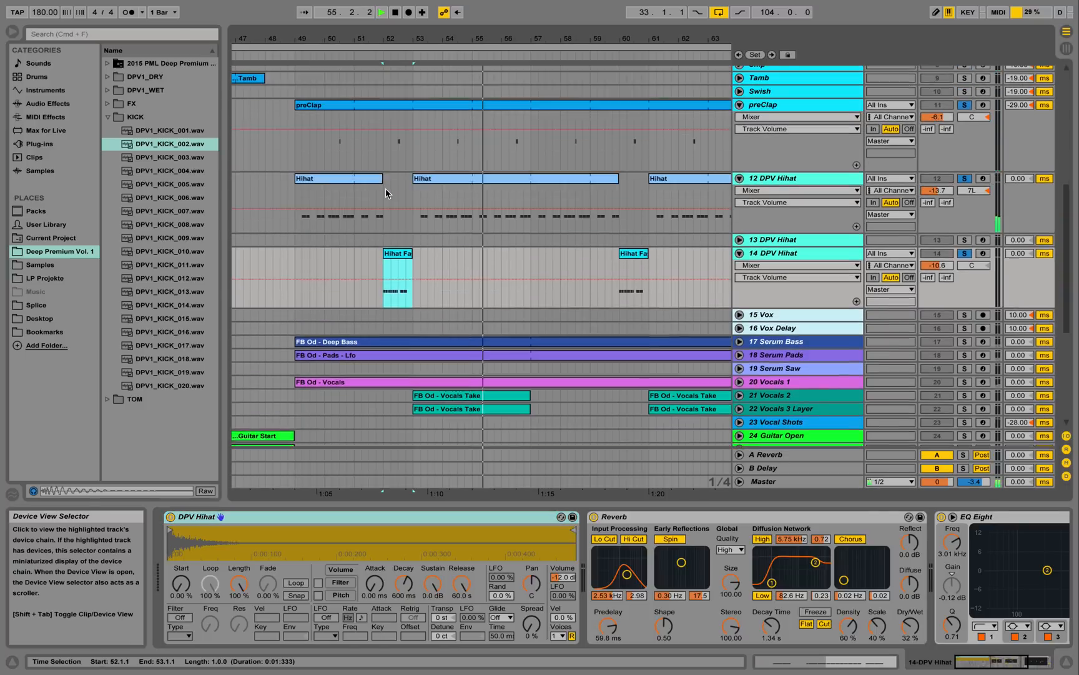
pyautogui.click(297, 240)
pyautogui.press('space')
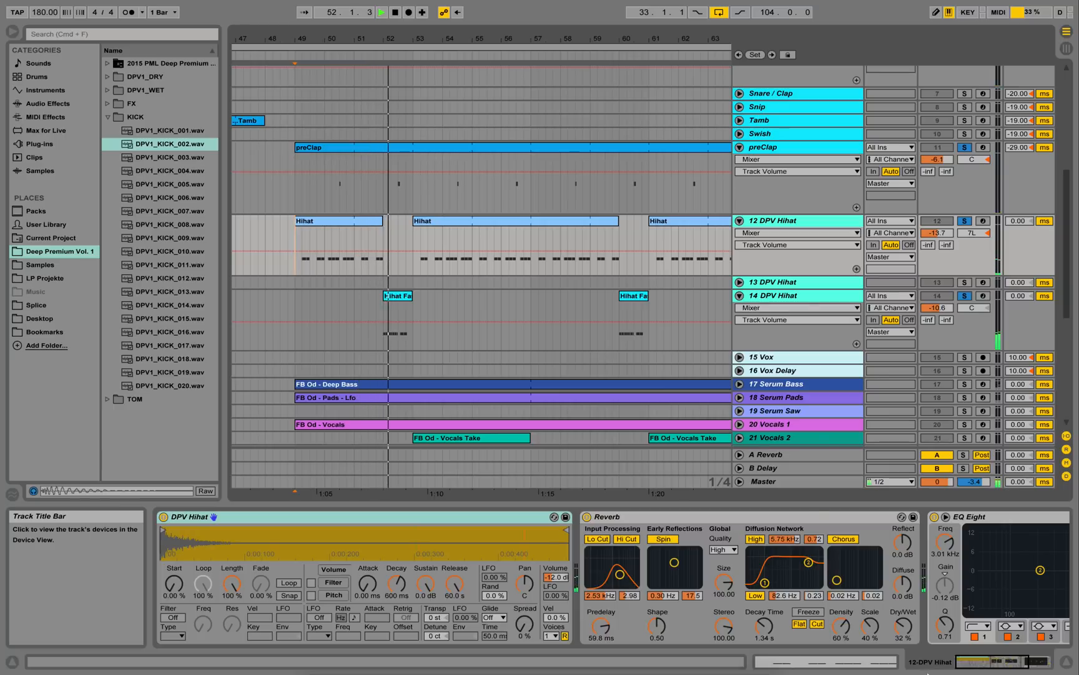
pyautogui.click(1029, 667)
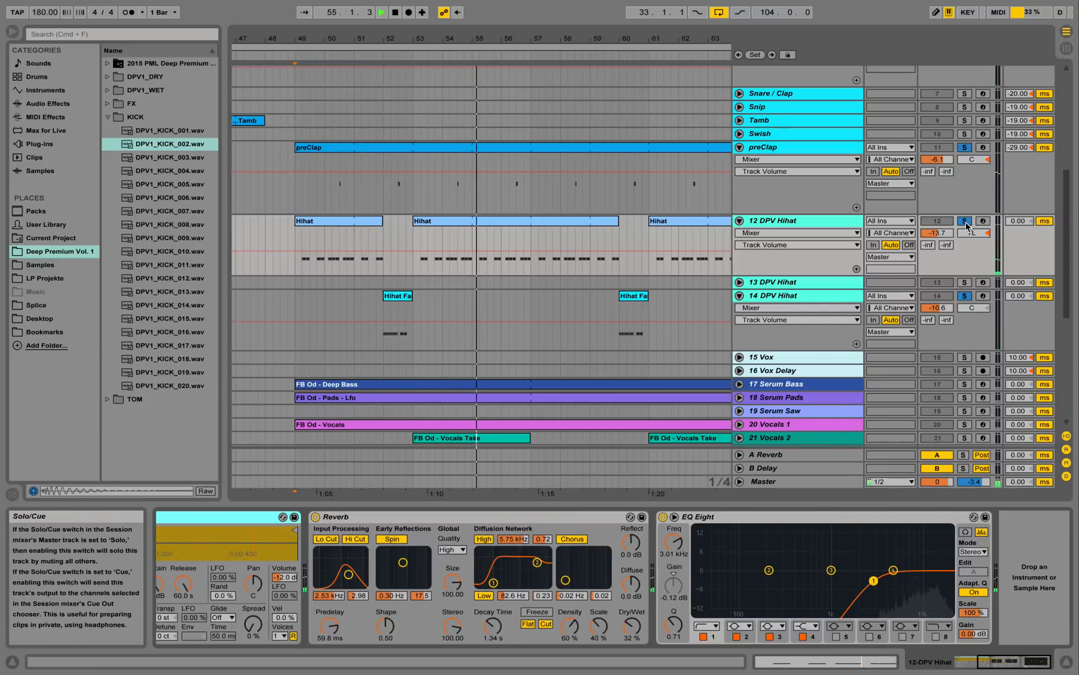
# - Take all tracks out of solo, fold preClap, 12 DPV Hihat and 14 DPV Hihat, and stop playback
pyautogui.click(965, 221)
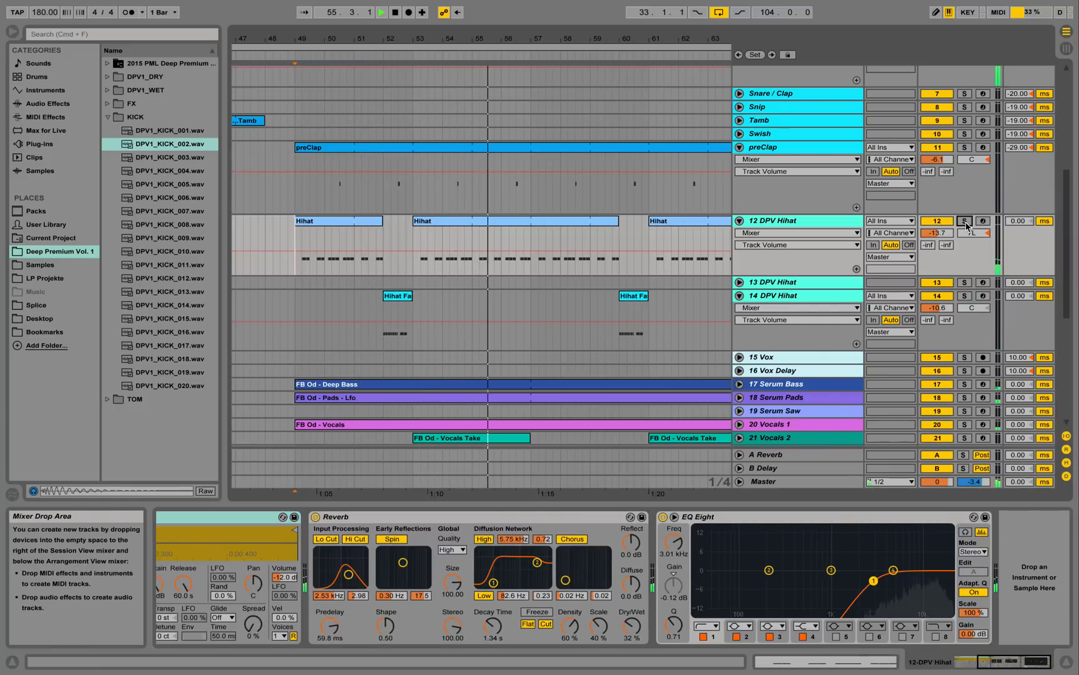
pyautogui.click(739, 148)
pyautogui.click(740, 161)
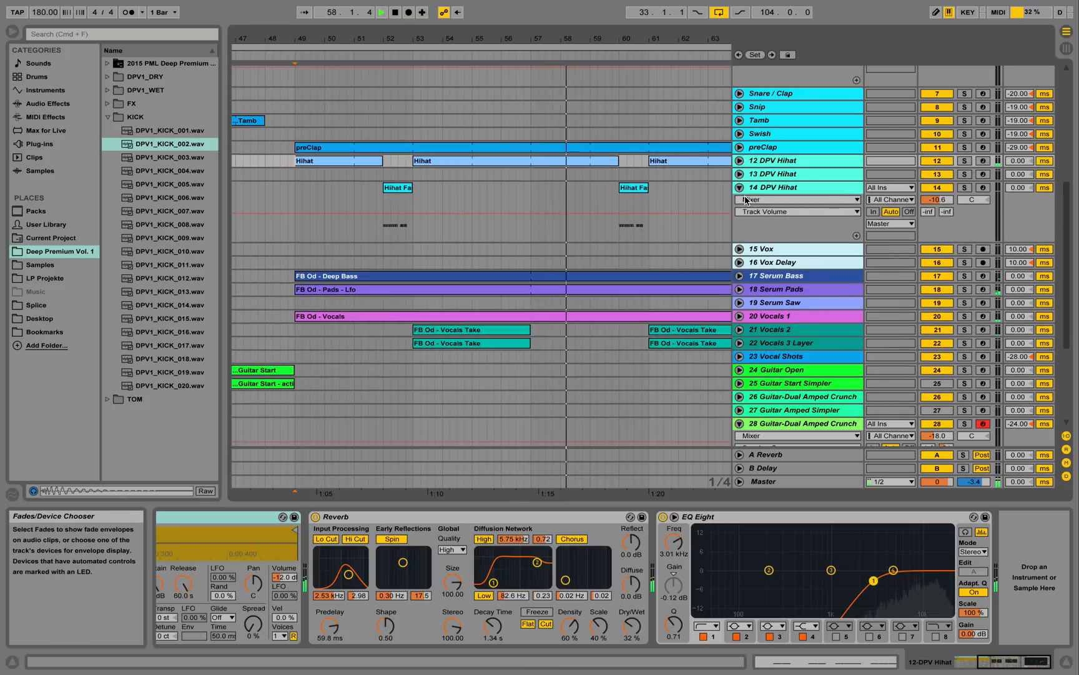
pyautogui.click(740, 187)
pyautogui.moveTo(595, 51); pyautogui.dragTo(573, 35)
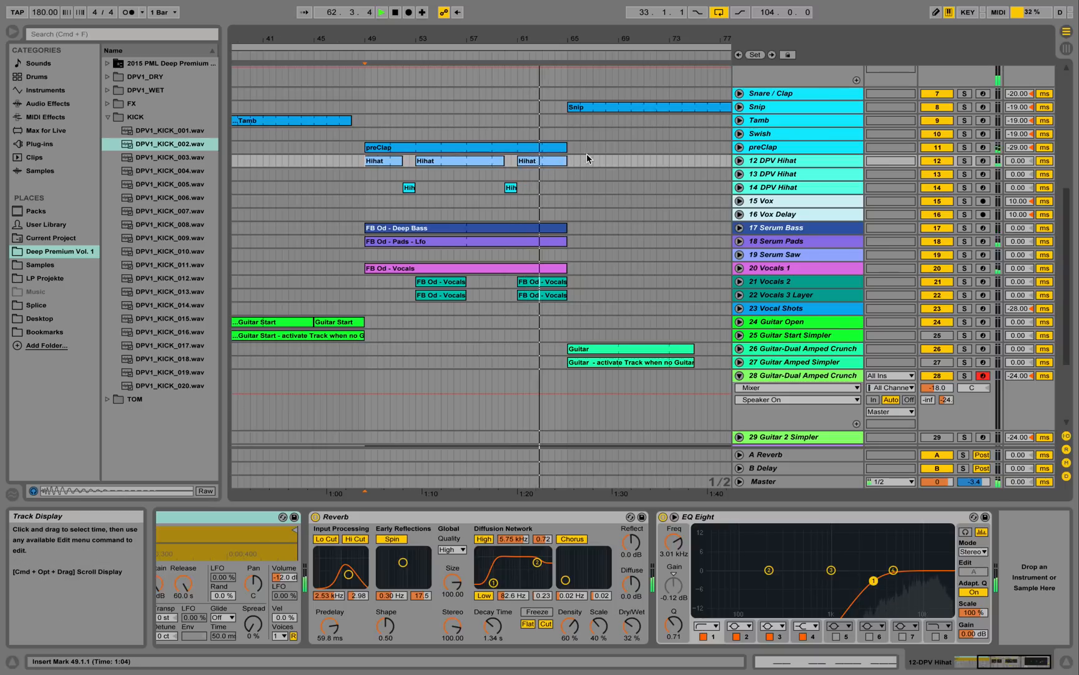
pyautogui.press('space')
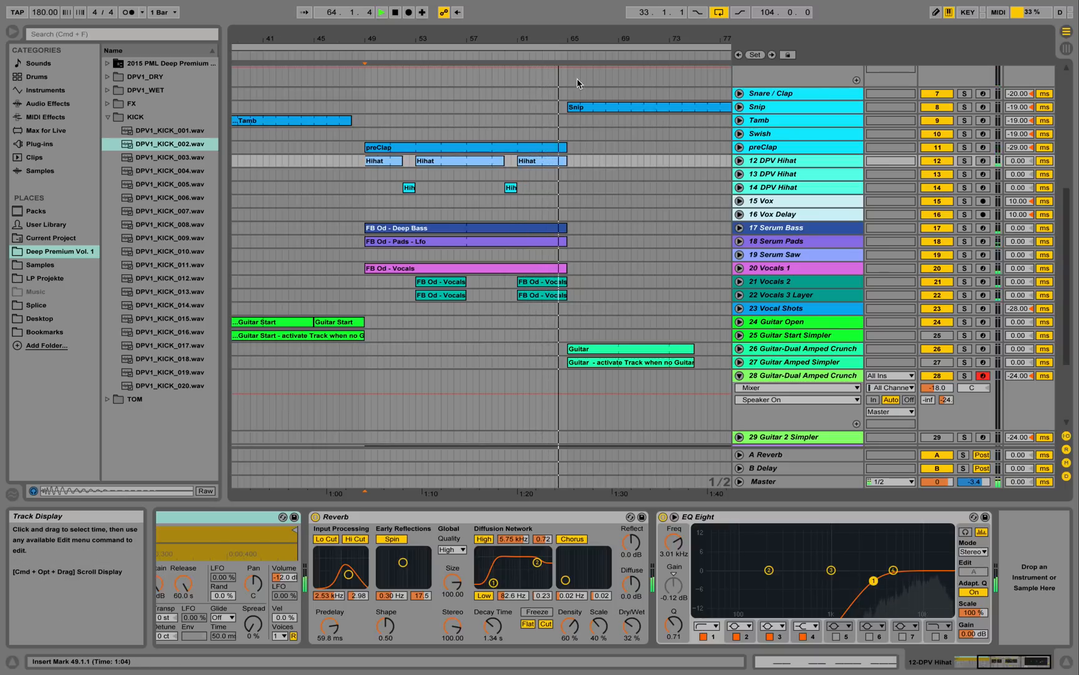
# - Fold the Snare / Clap, Top Snare / Clap and Kick 2 tracks in the arrangement
pyautogui.moveTo(397, 39); pyautogui.dragTo(396, 50)
pyautogui.hscroll(1, 479, 250)
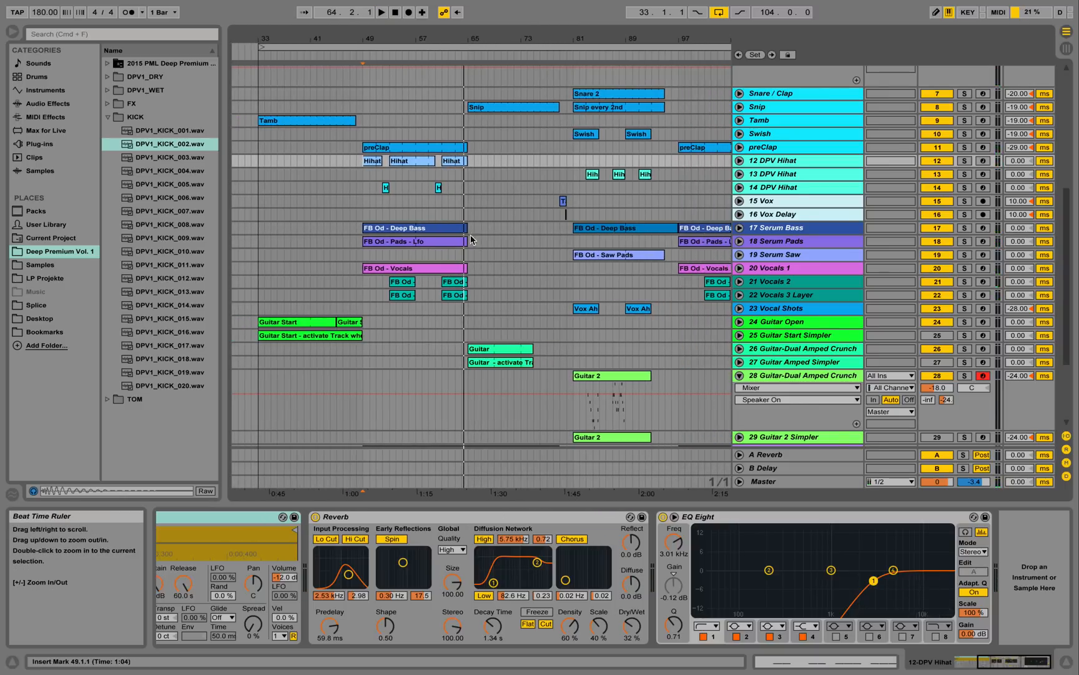
pyautogui.scroll(5, 480, 250)
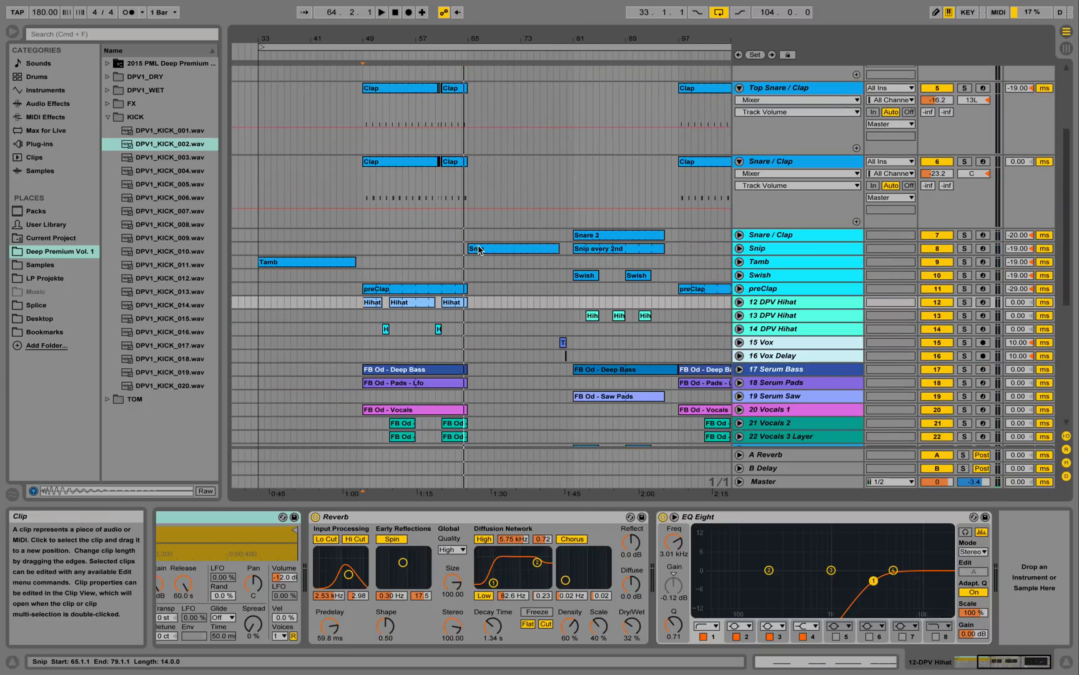
pyautogui.click(739, 161)
pyautogui.click(740, 90)
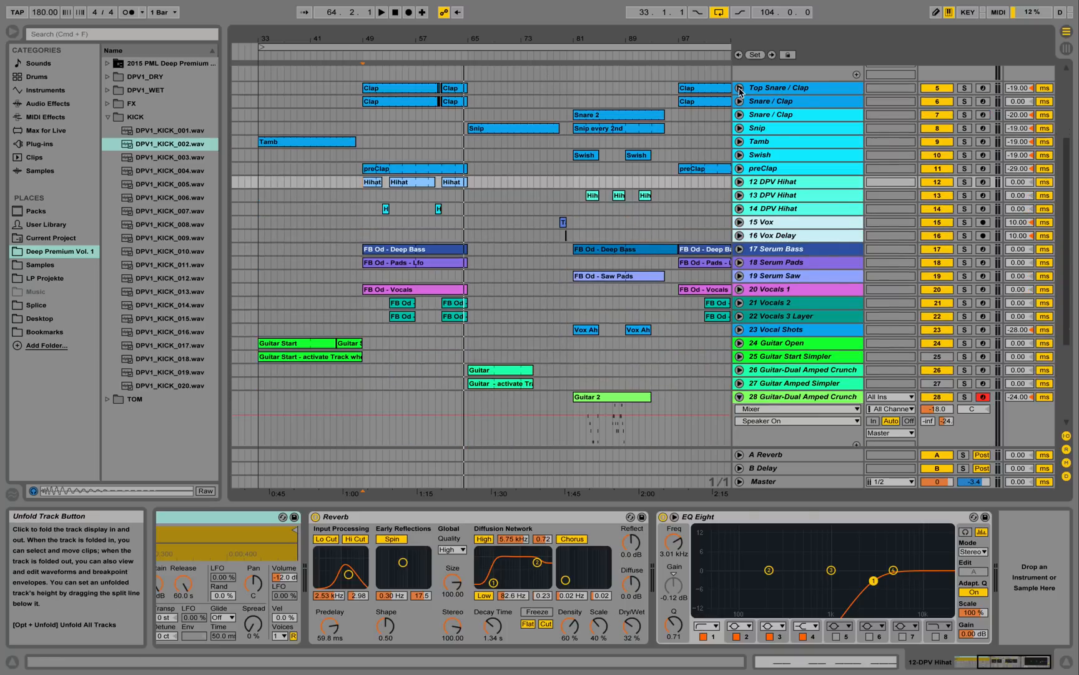
pyautogui.scroll(5, 747, 90)
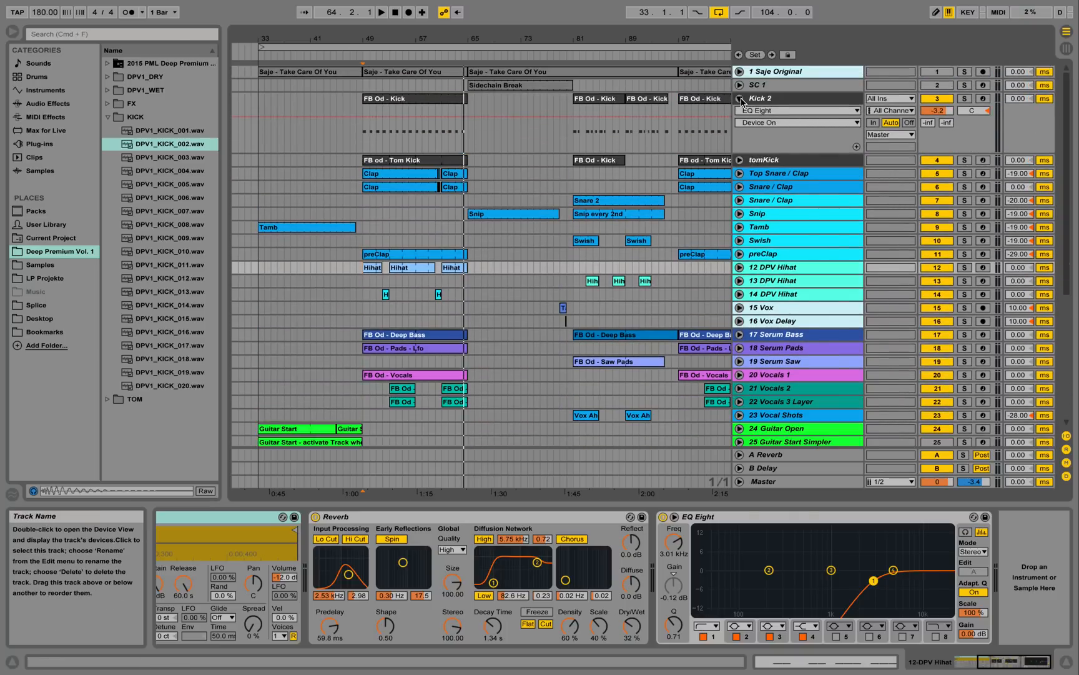
pyautogui.click(739, 99)
# - Unfold the Snip track, play it soloed from 65.1.1, and show the Reverb device on the A Reverb return
pyautogui.click(747, 167)
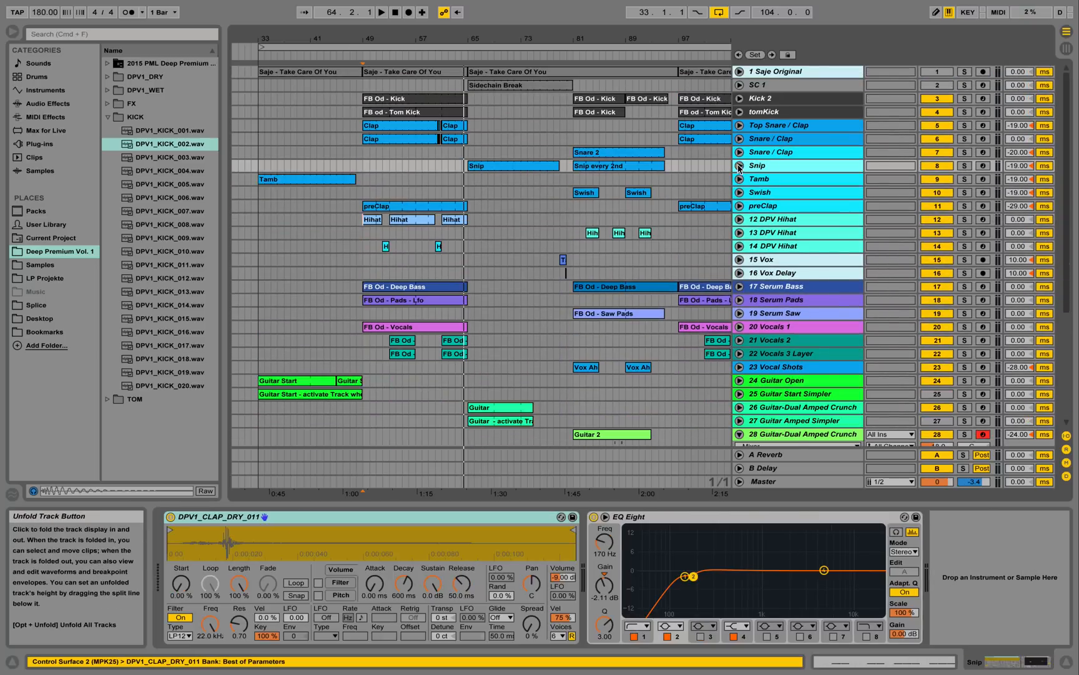
pyautogui.click(739, 165)
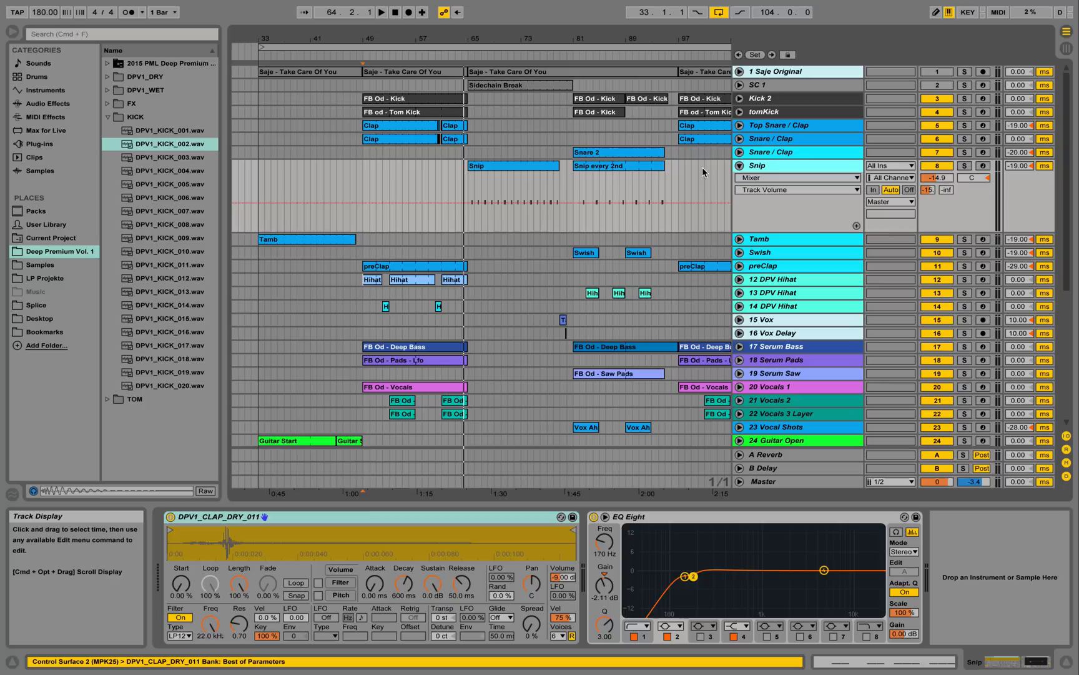
pyautogui.click(470, 187)
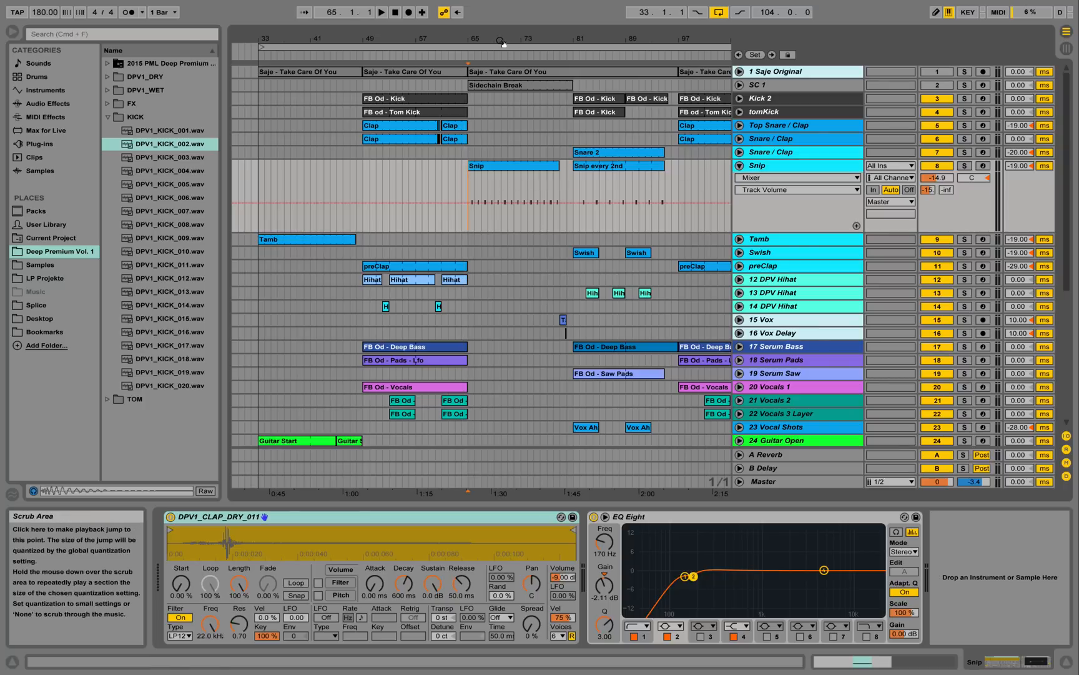
pyautogui.click(503, 43)
pyautogui.click(965, 165)
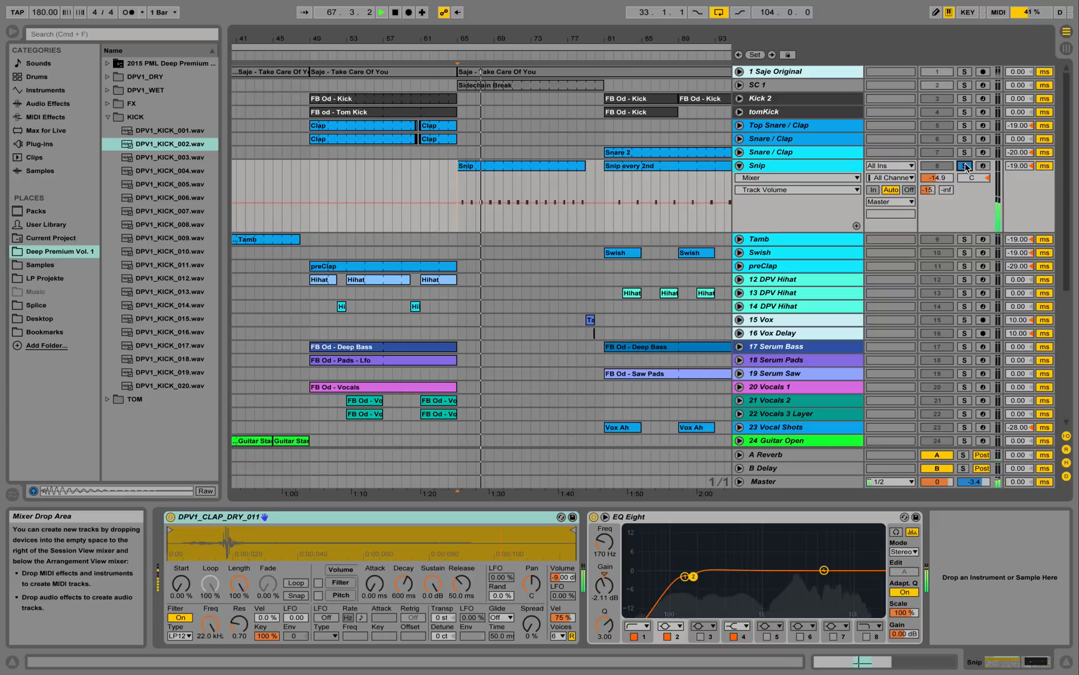
pyautogui.press('space')
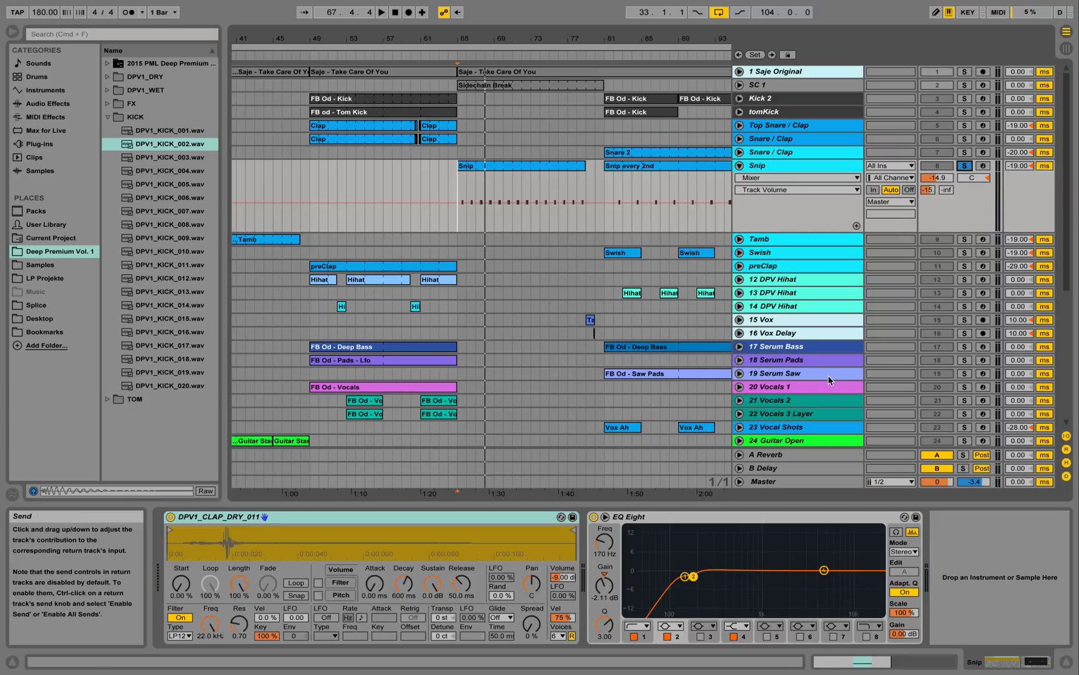
pyautogui.click(770, 456)
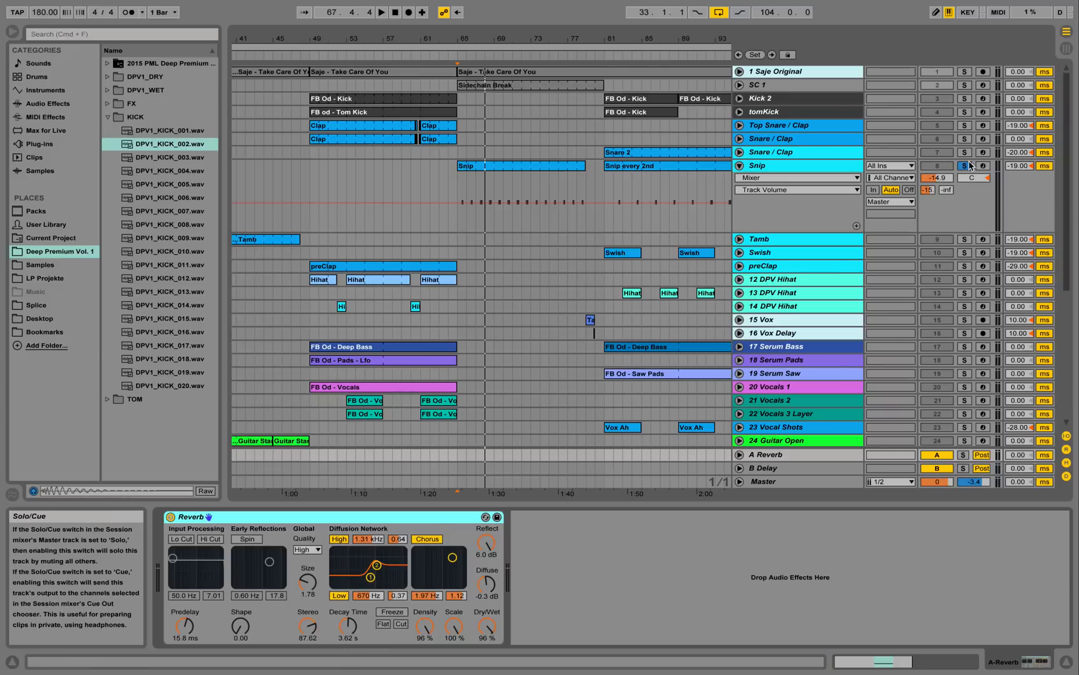
# - Hide the device view and play only the 1 Saje Original track from position 65.1.1
pyautogui.click(1067, 662)
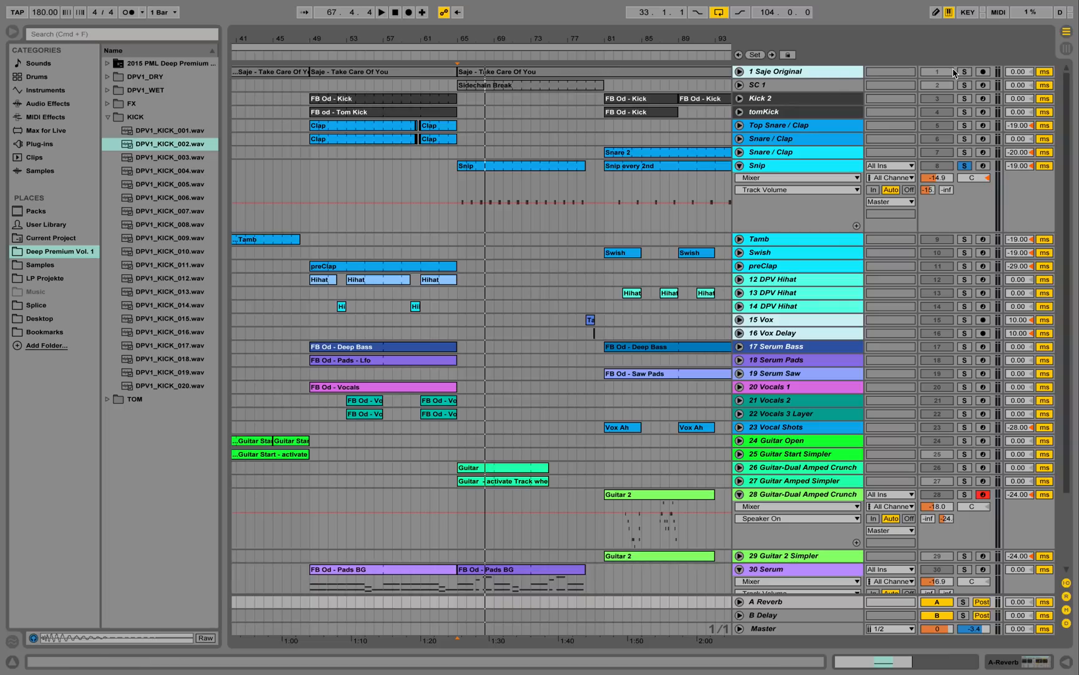
pyautogui.click(965, 73)
pyautogui.press('space')
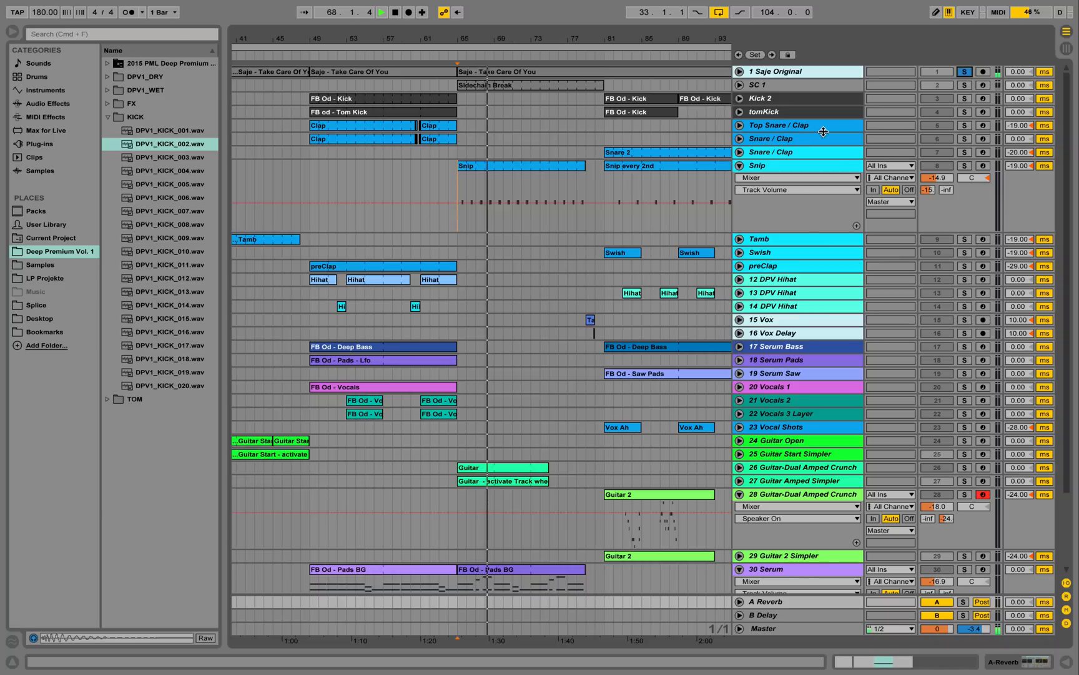
pyautogui.press('space')
# - Fold the Snip track and bring the Serum tracks at the end of the arrangement into view
pyautogui.scroll(-3, 625, 343)
pyautogui.scroll(-2, 624, 343)
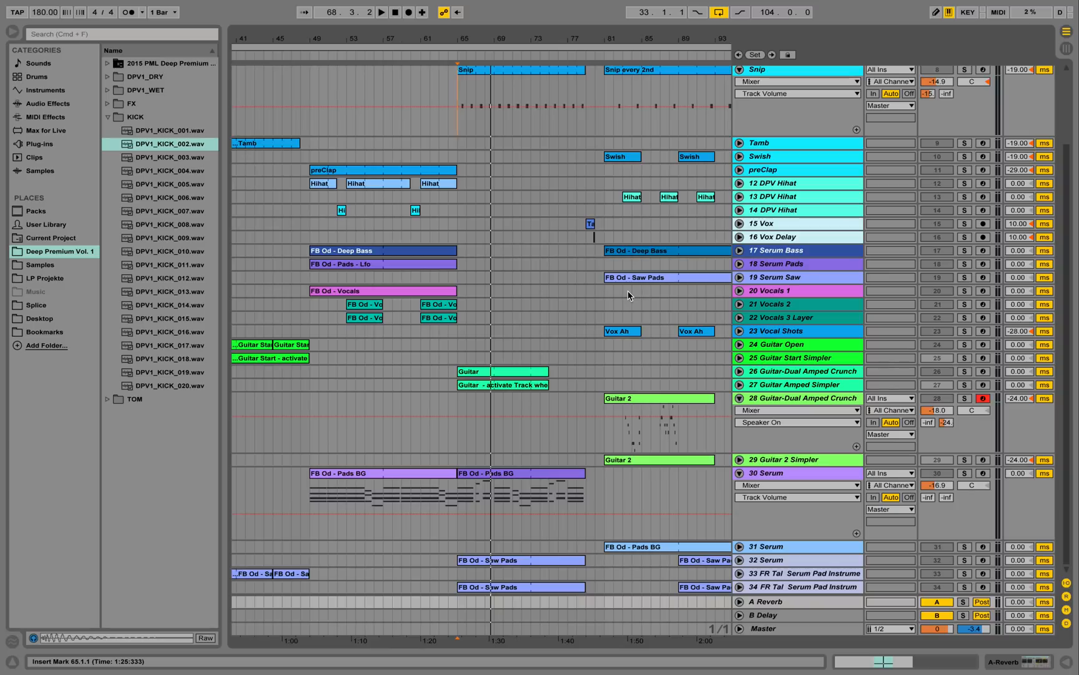
pyautogui.scroll(-3, 627, 289)
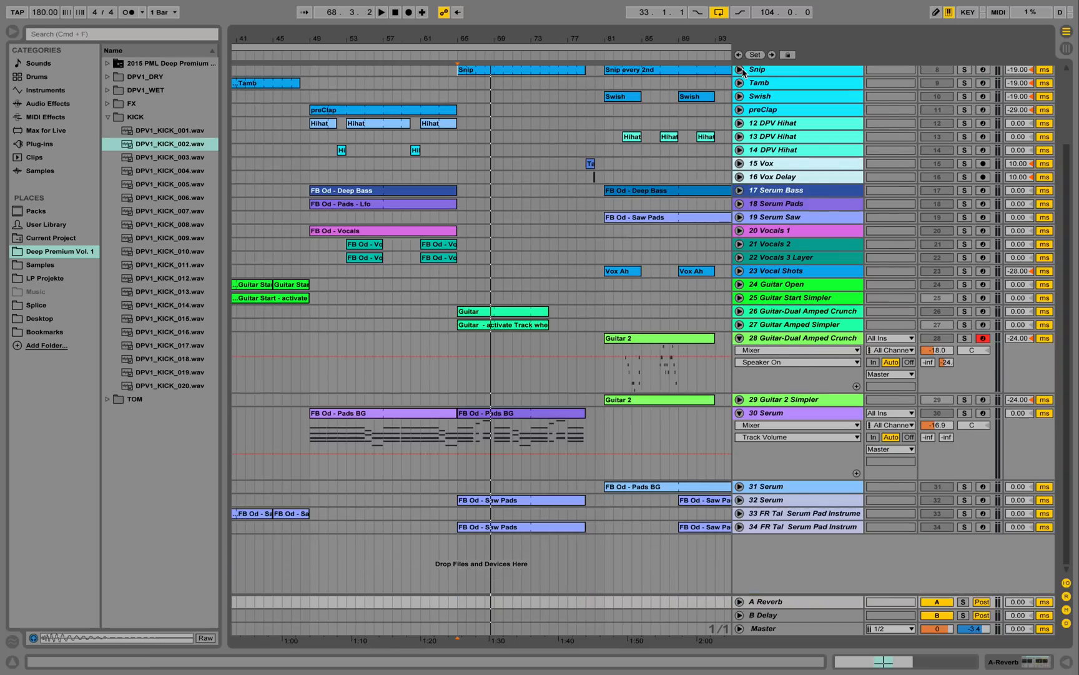
# - Unfold the 26 Guitar-Dual Amped Crunch track, solo it and select it
pyautogui.click(740, 311)
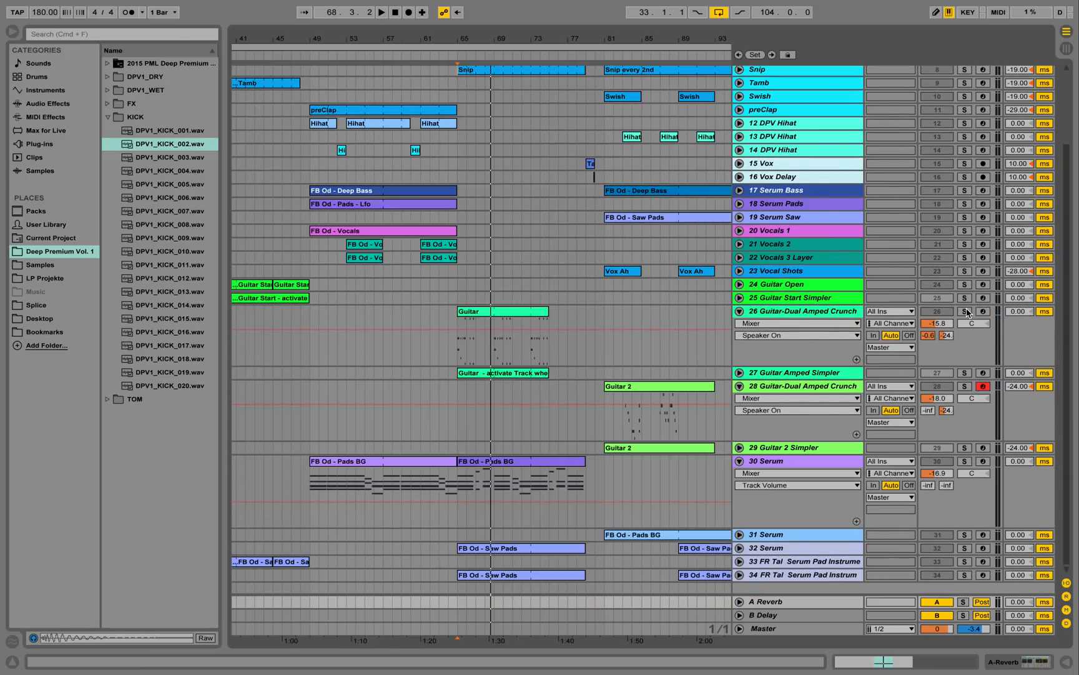
pyautogui.click(820, 314)
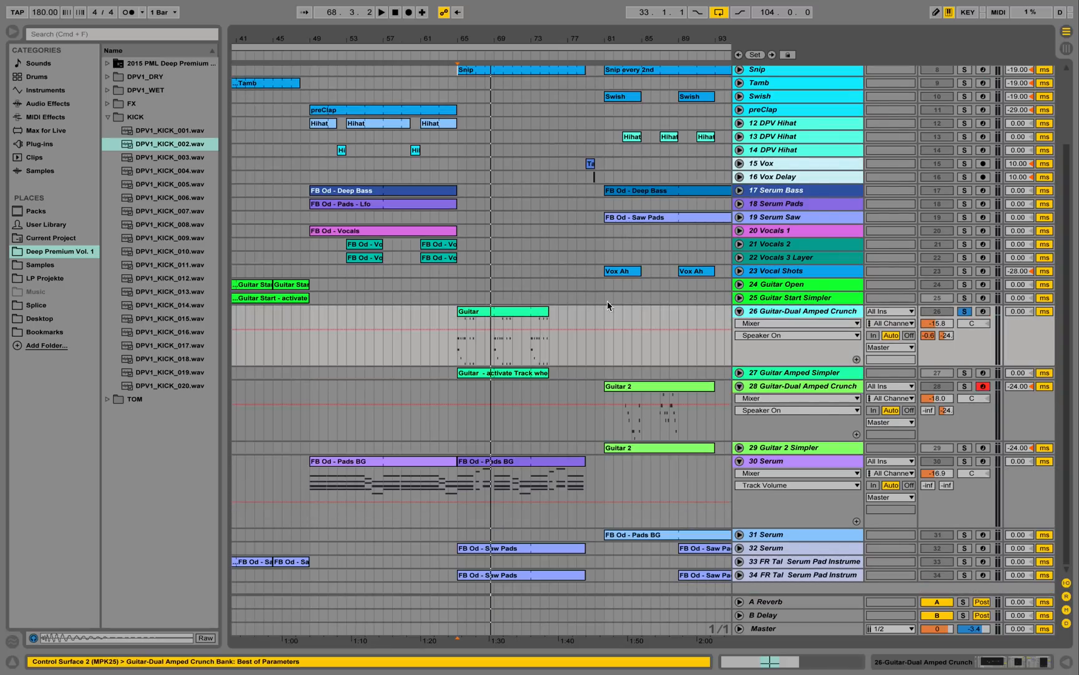
# - Search the installed Packs for "guitar" and expand the Guitar and Bass pack
pyautogui.click(43, 213)
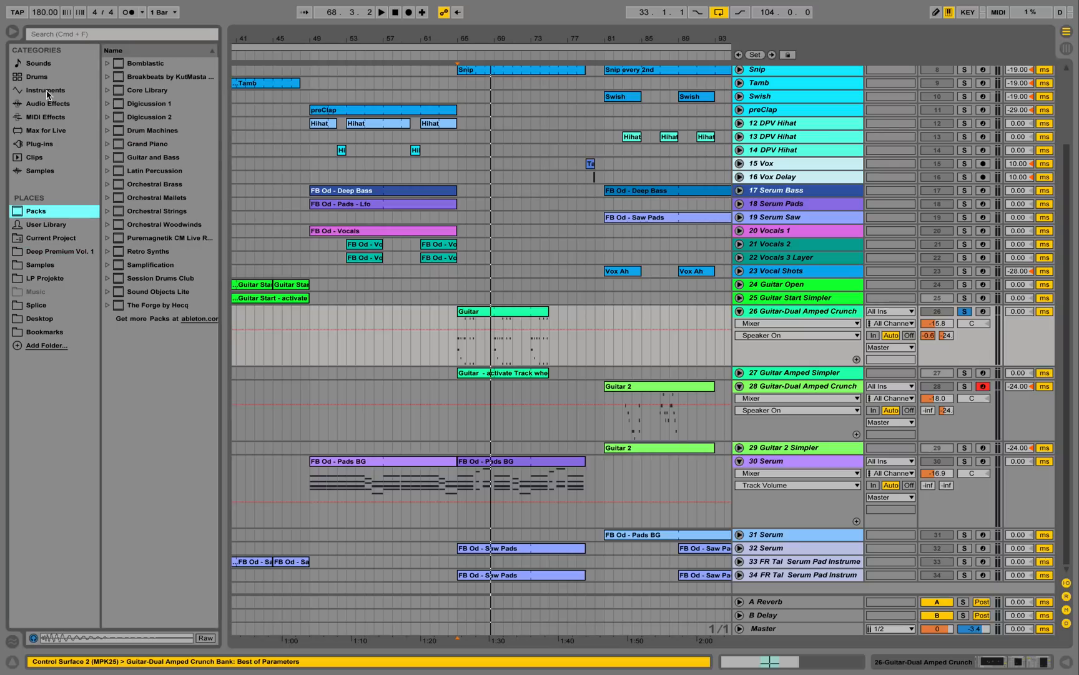
pyautogui.click(65, 35)
pyautogui.write('guitar')
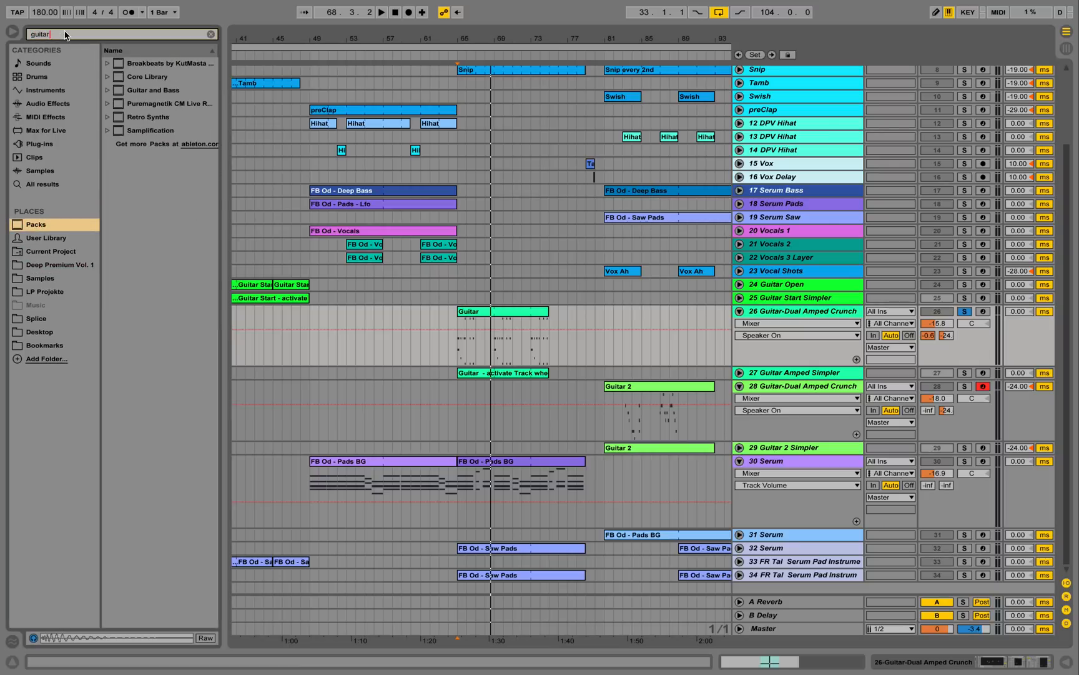
pyautogui.press('Down')
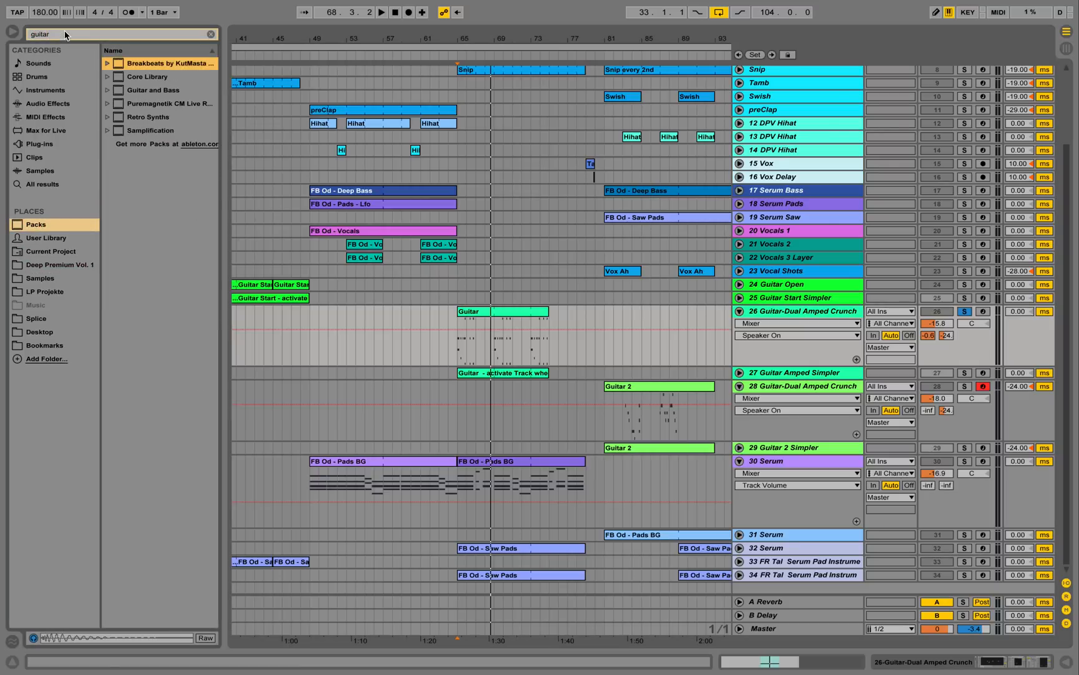
pyautogui.click(108, 91)
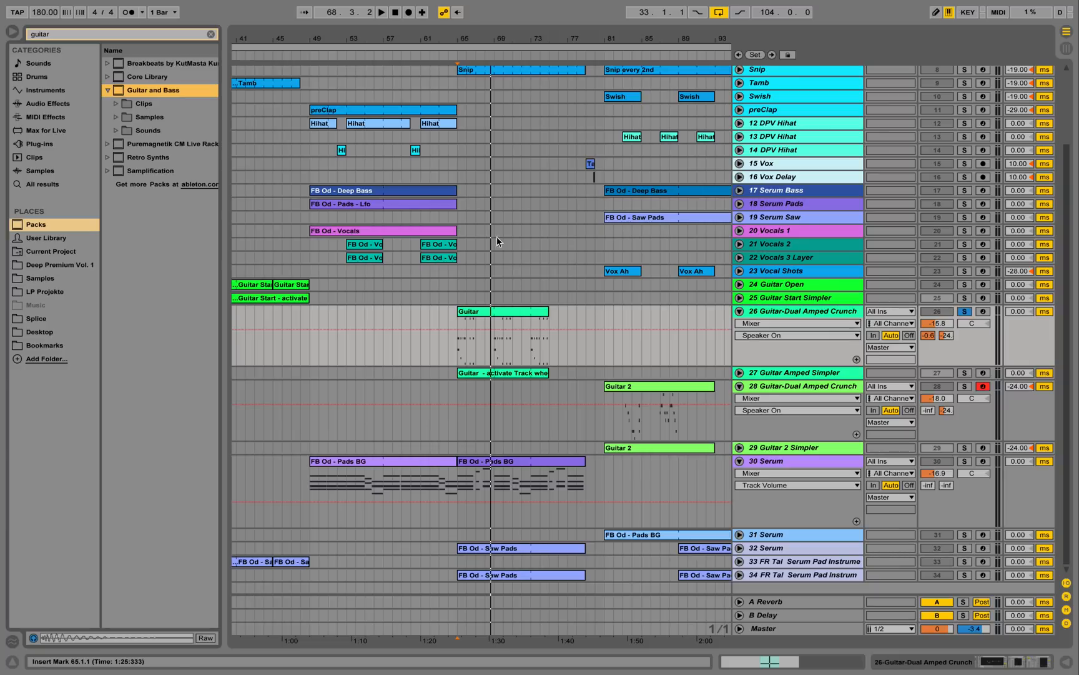
# - Unfold the 27 Guitar Amped Simpler track, show its devices, and fold the track again
pyautogui.click(740, 373)
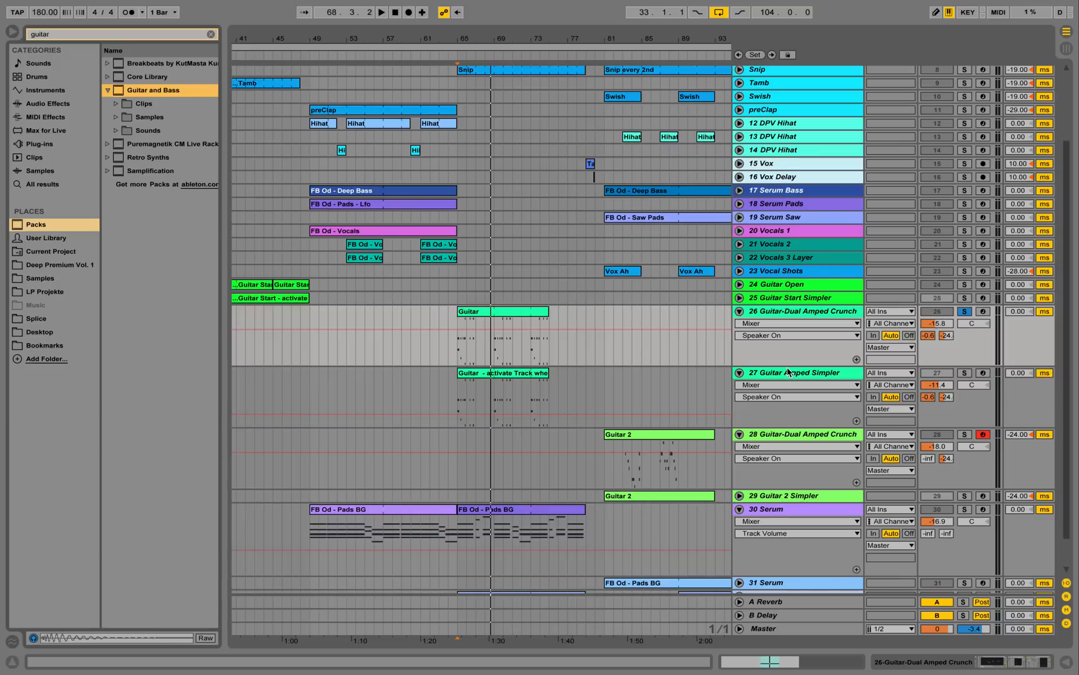
pyautogui.doubleClick(804, 370)
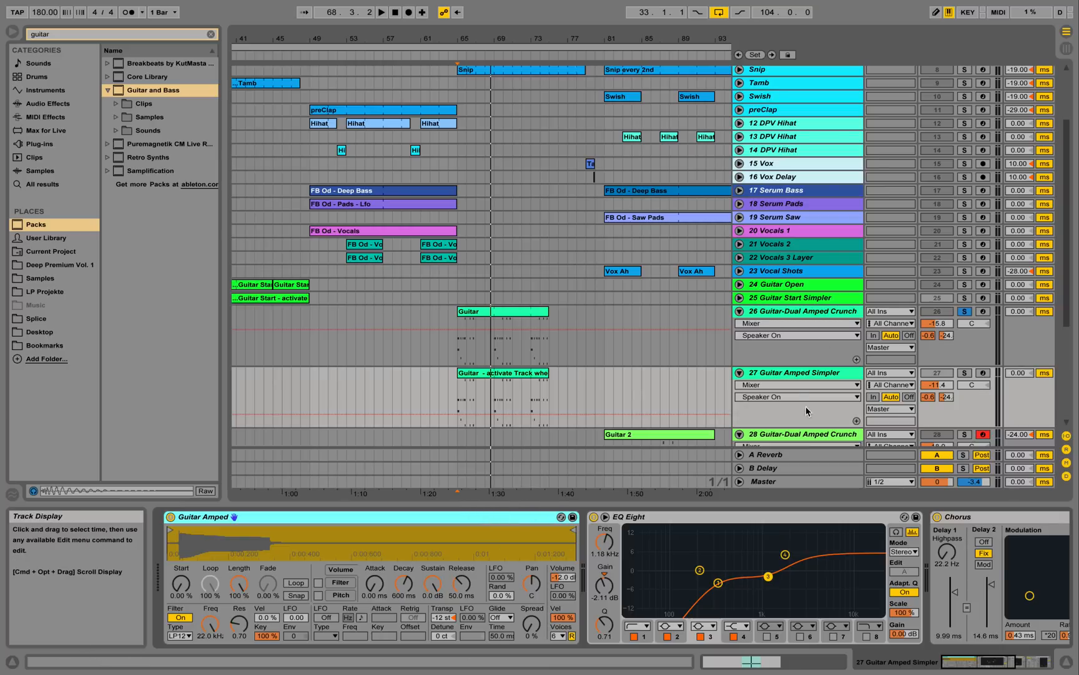
pyautogui.click(740, 373)
# - Show the devices of the 26 Guitar-Dual Amped Crunch track, expanding its instrument rack and collapsing it again
pyautogui.click(803, 311)
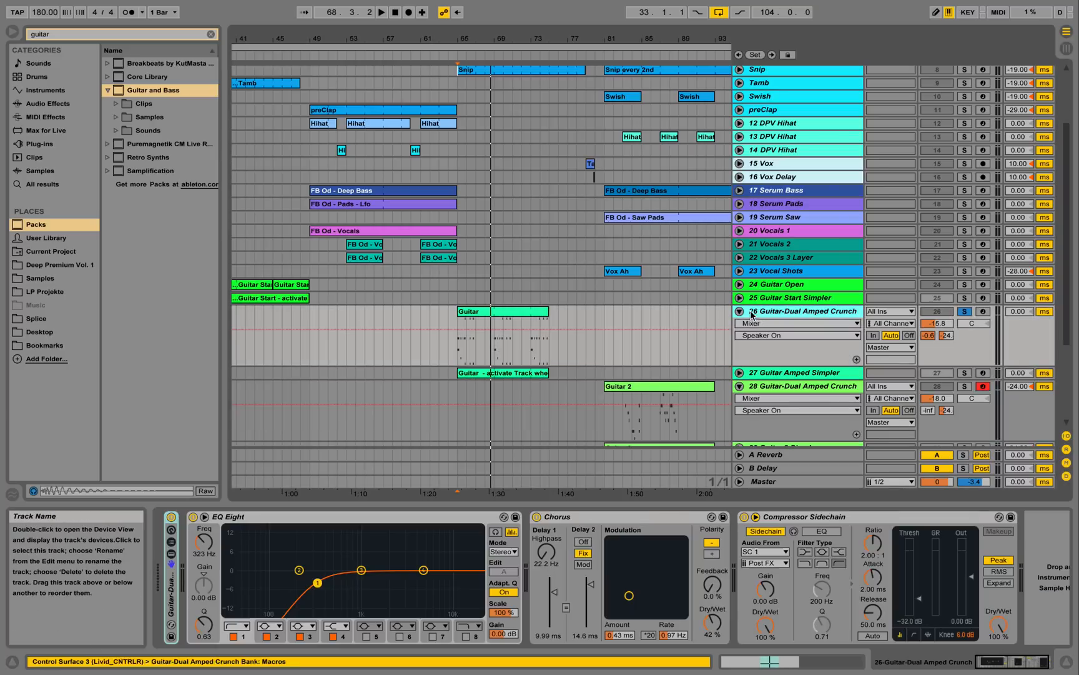
pyautogui.doubleClick(175, 609)
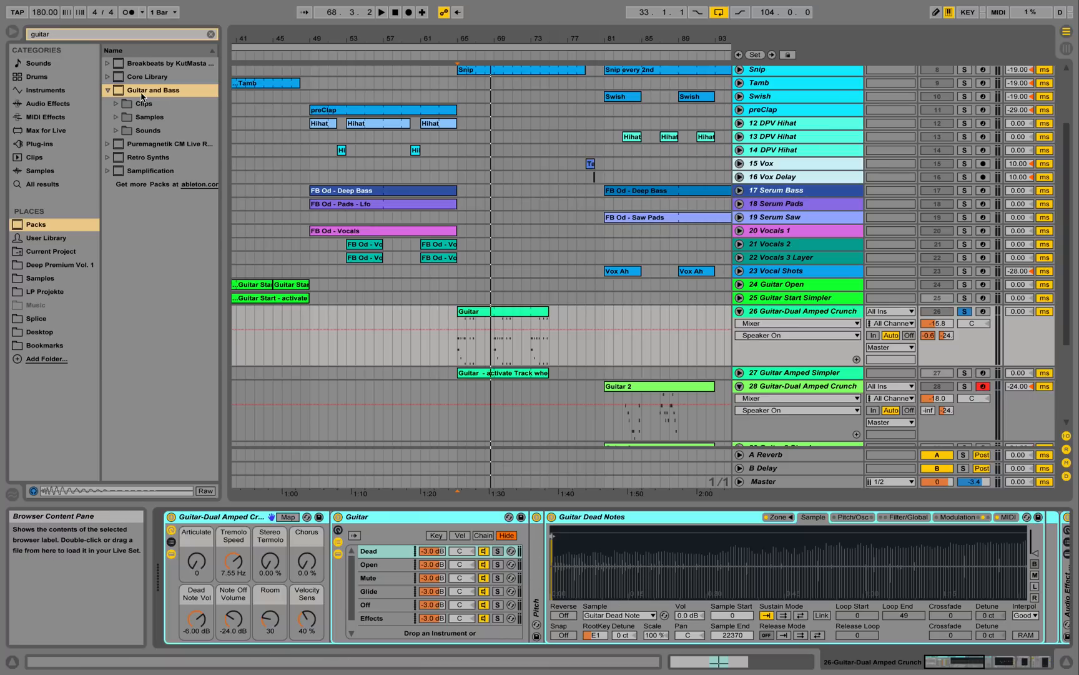
pyautogui.doubleClick(240, 524)
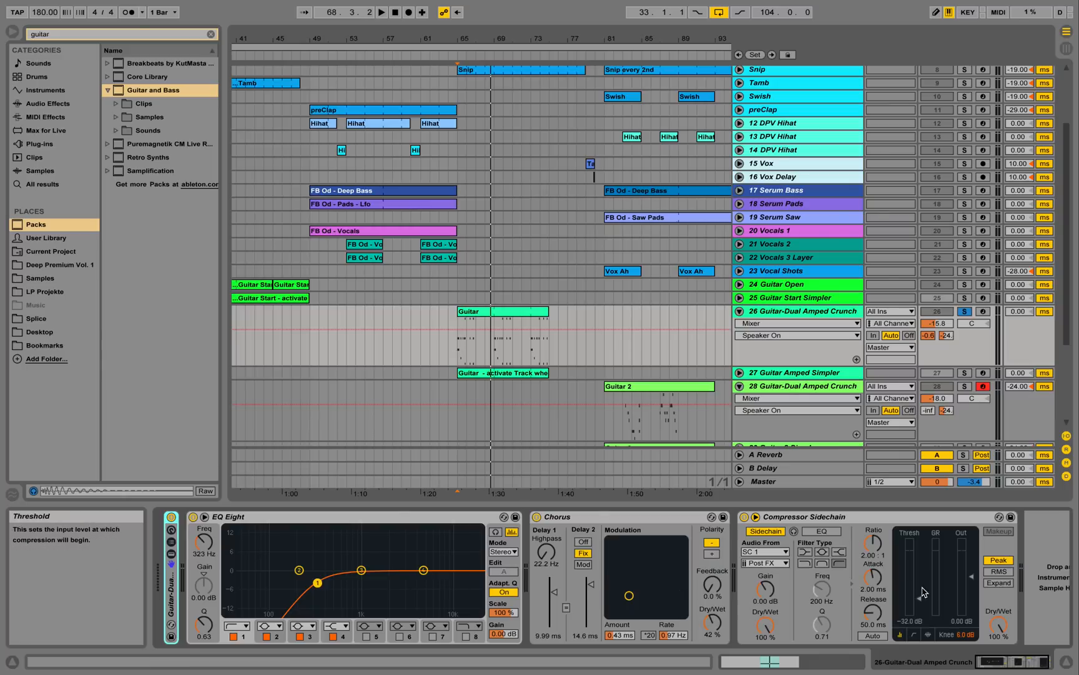
# - Open the Guitar clip at bar 65 in the note editor, zoomed in on its notes, and play it twice
pyautogui.click(471, 314)
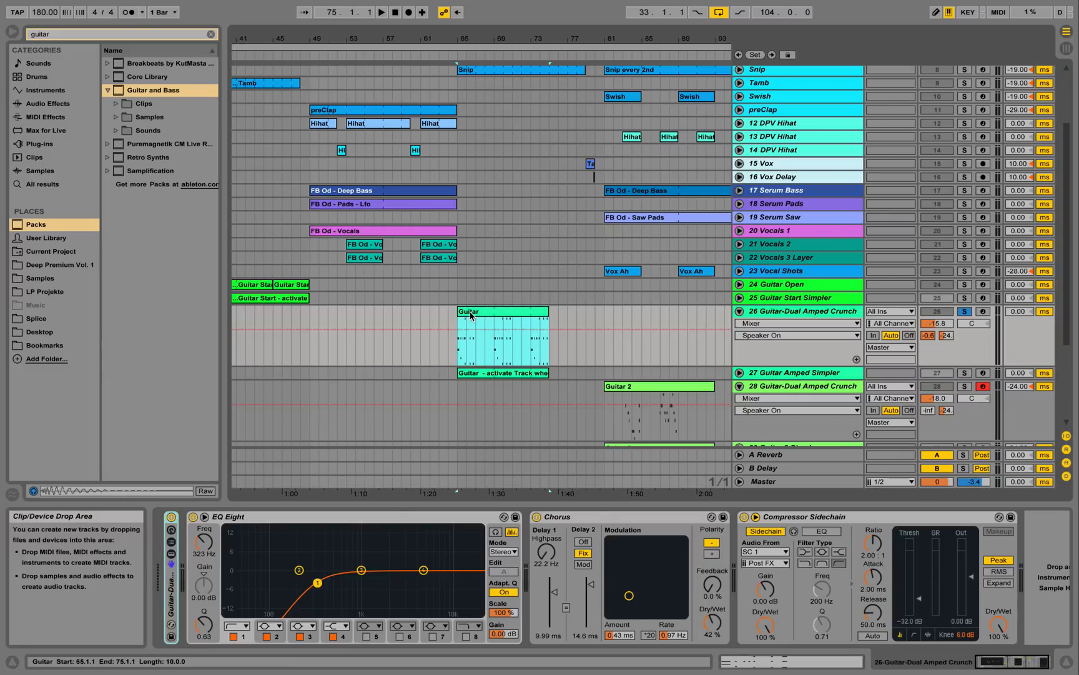
pyautogui.doubleClick(471, 314)
pyautogui.press('space')
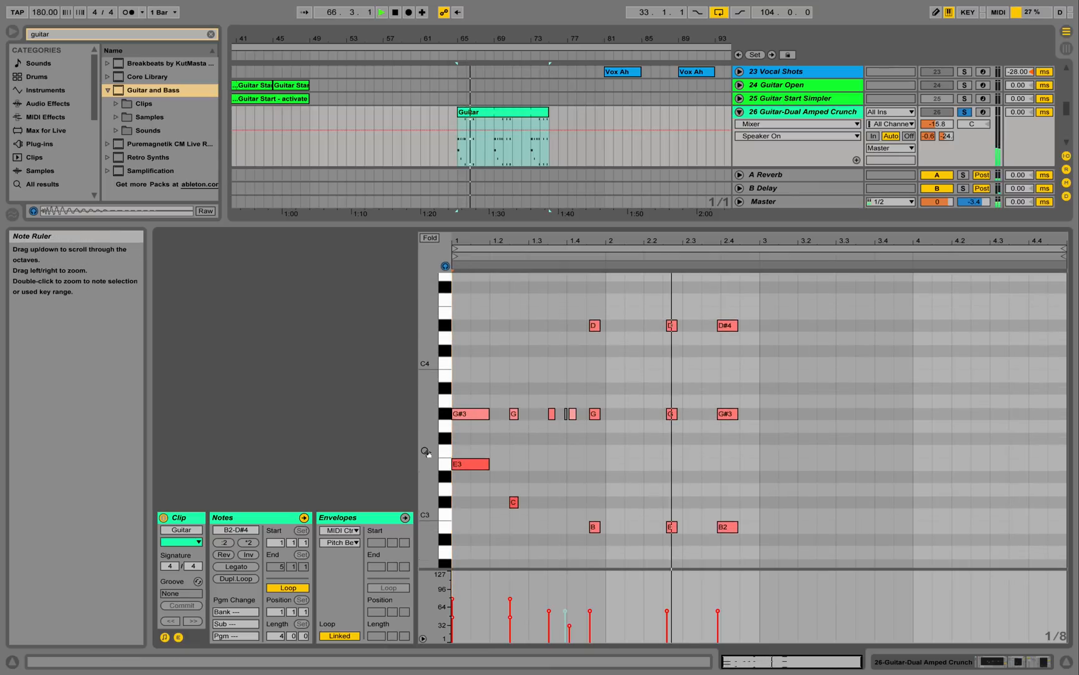
pyautogui.press('space')
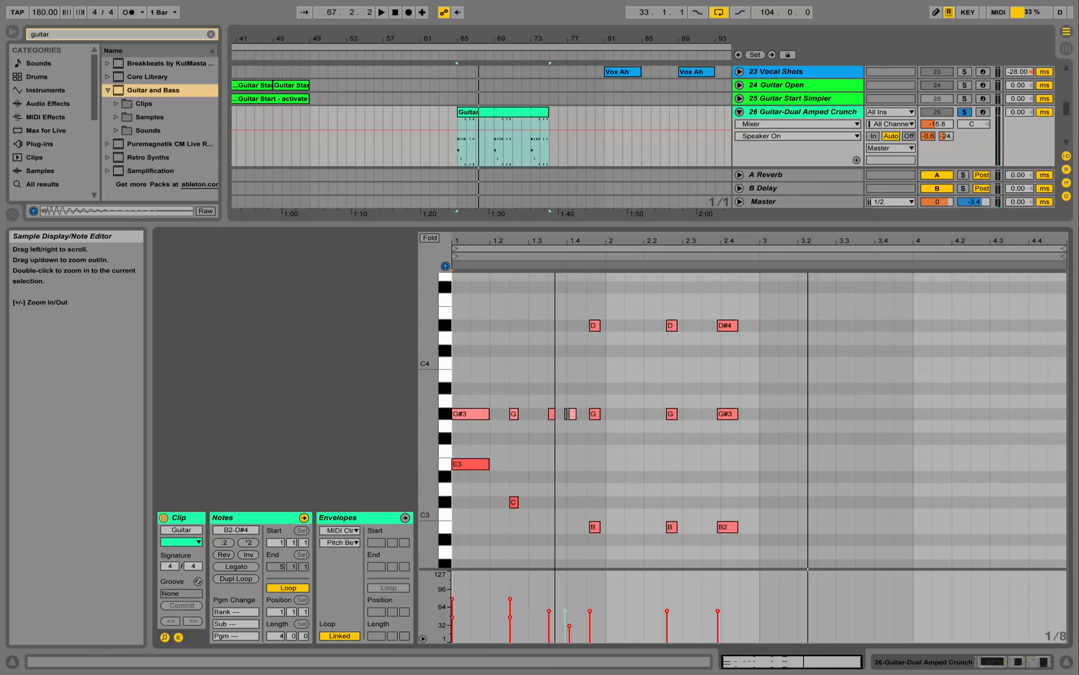
pyautogui.moveTo(554, 239); pyautogui.dragTo(617, 239)
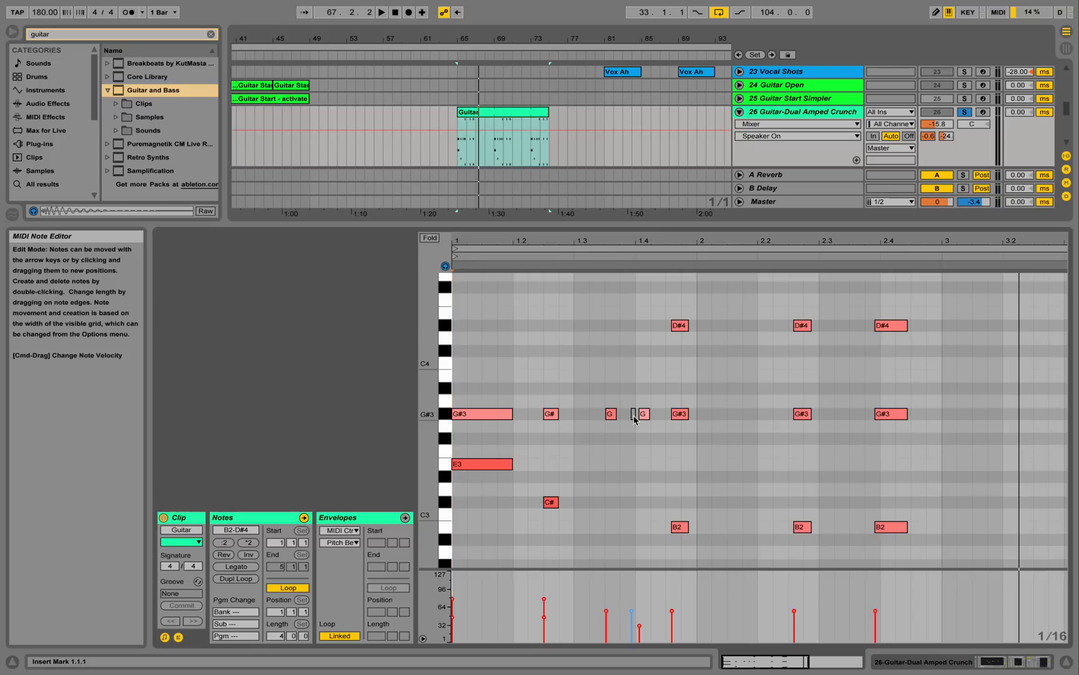
pyautogui.press('space')
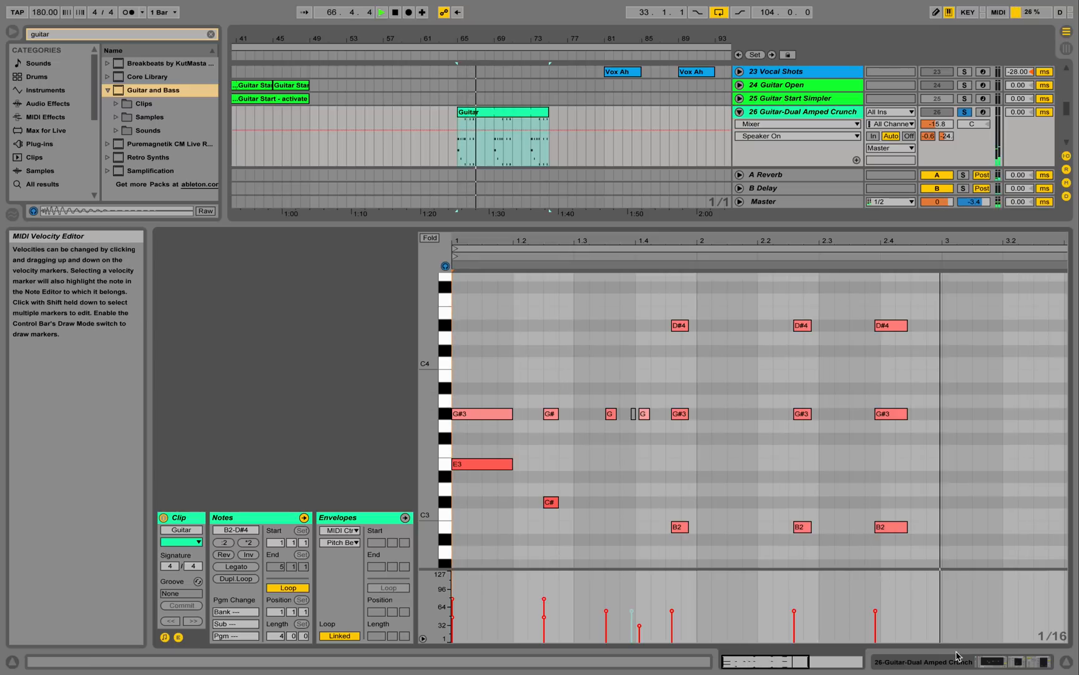
pyautogui.press('space')
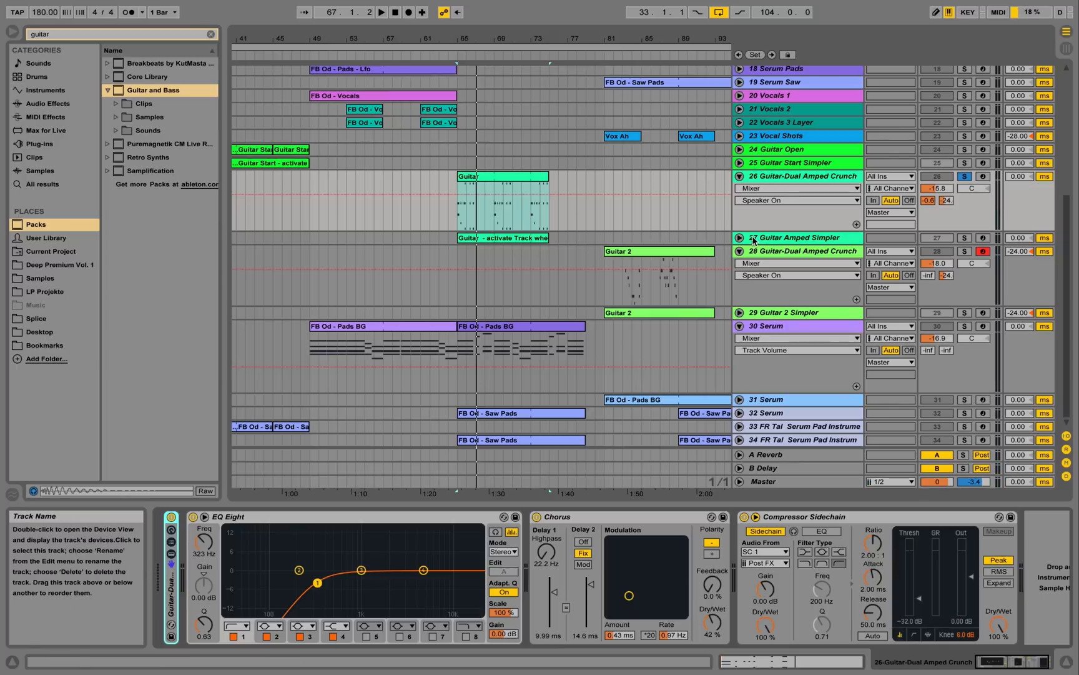
# - Unfold and solo the 32 Serum track, and play its FB Od - Saw Pads clip at bar 65 in the note editor
pyautogui.click(740, 413)
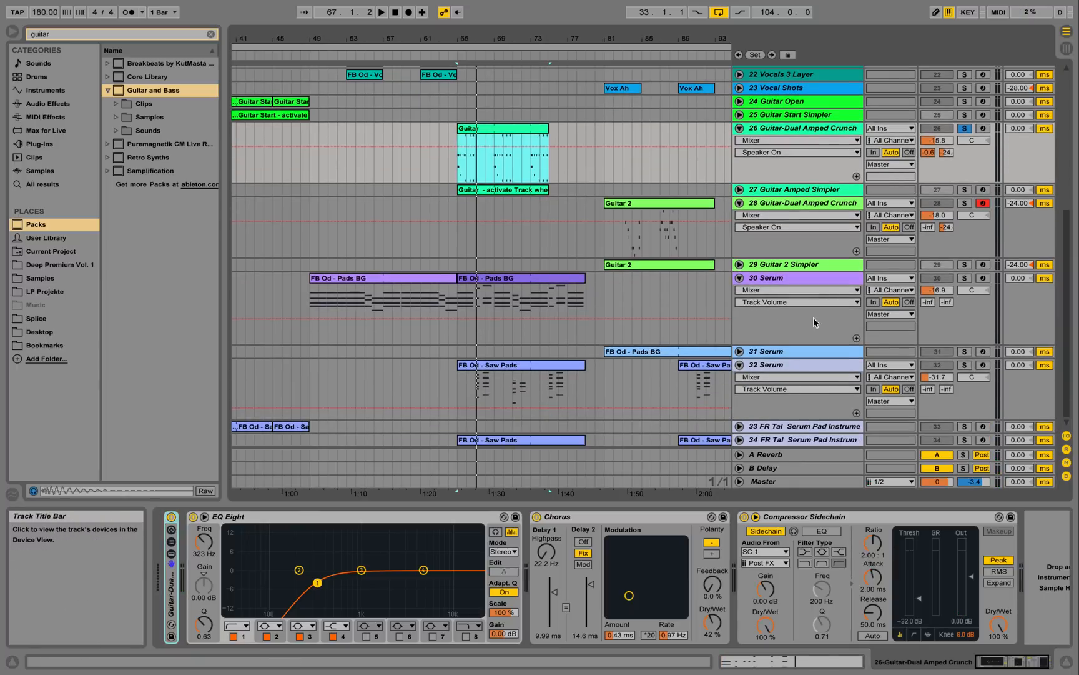
pyautogui.click(965, 366)
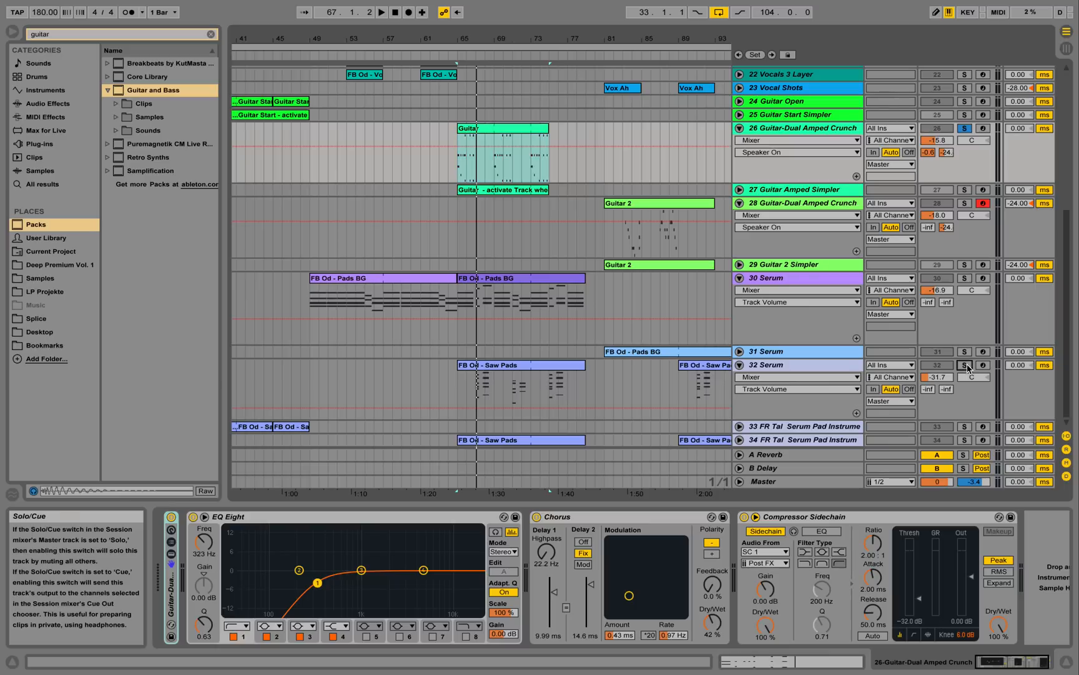
pyautogui.click(804, 368)
pyautogui.doubleClick(510, 381)
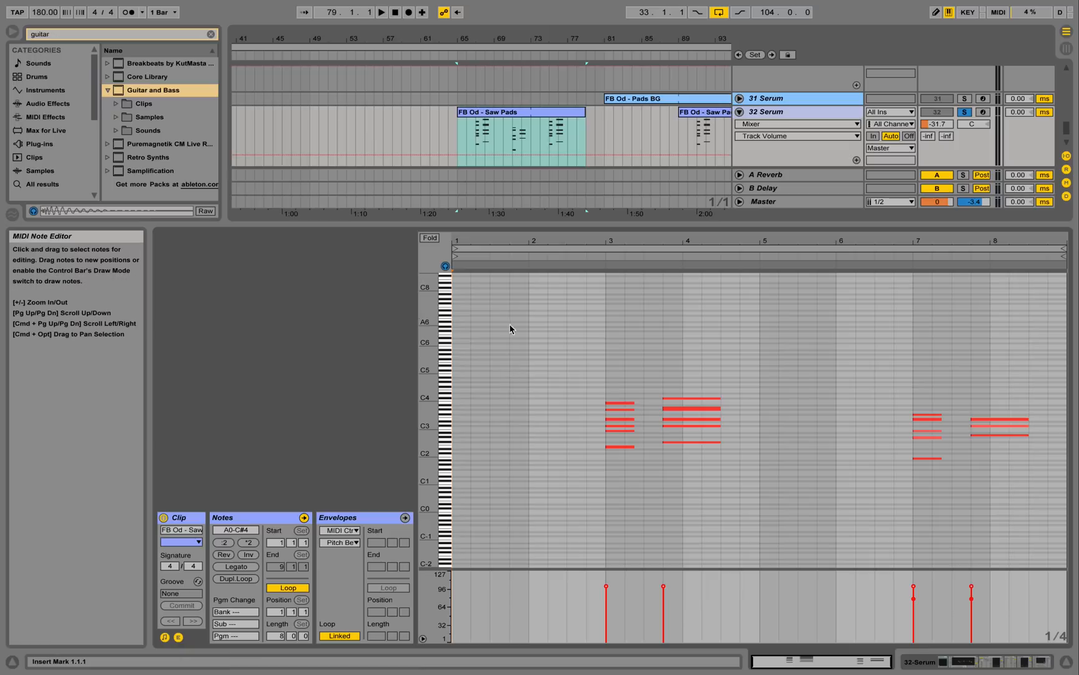
pyautogui.doubleClick(428, 448)
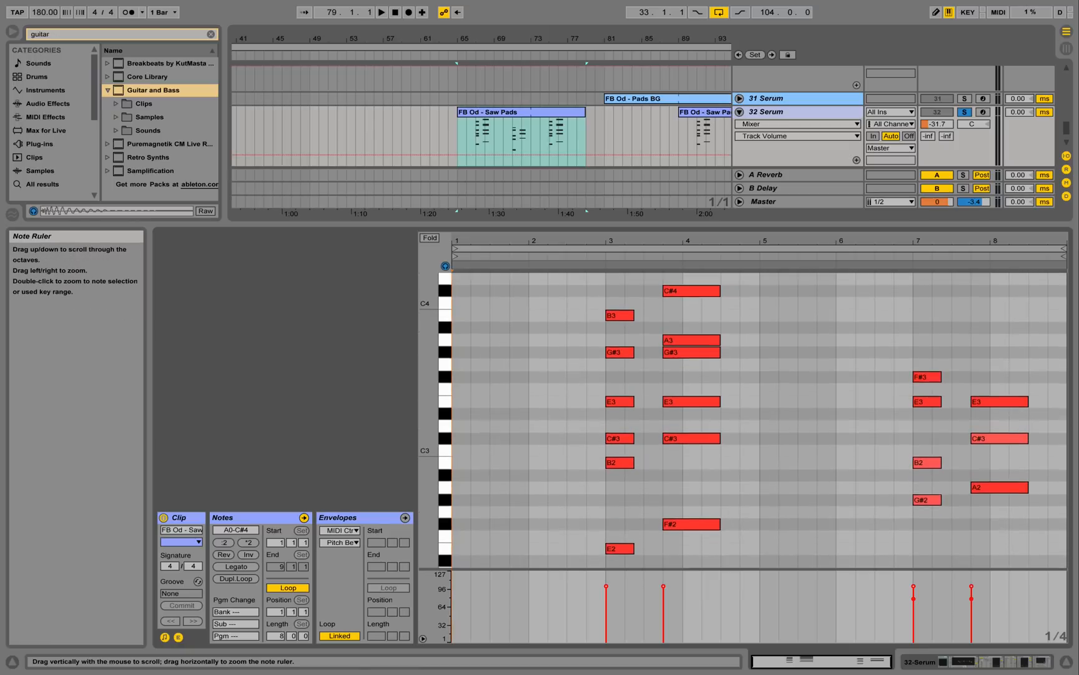
pyautogui.press('space')
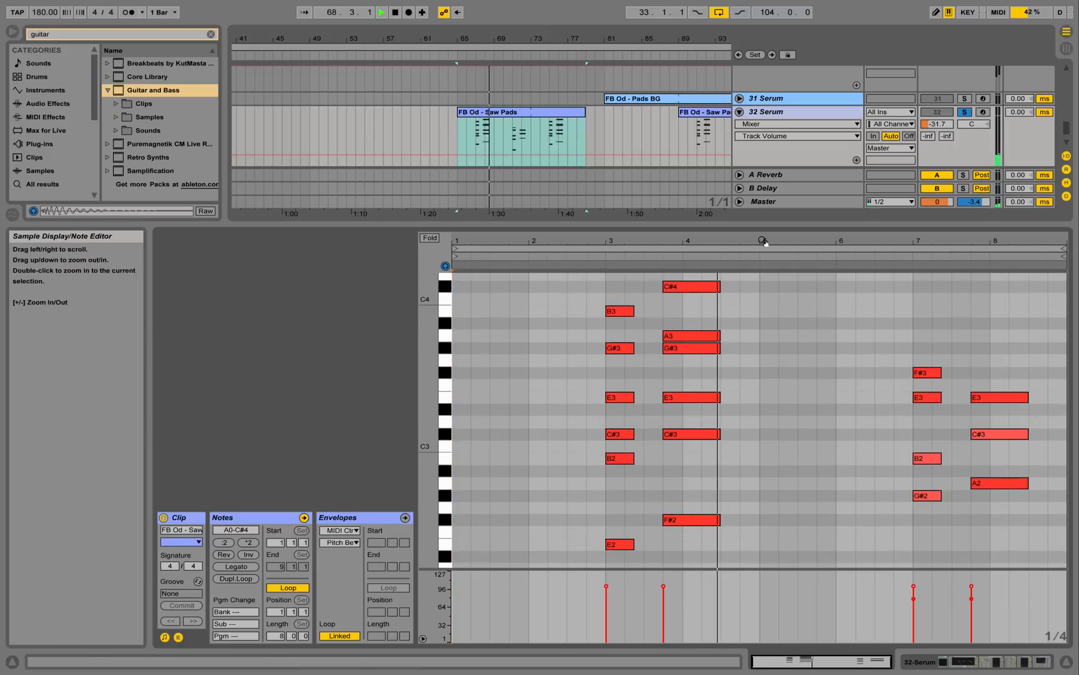
pyautogui.press('space')
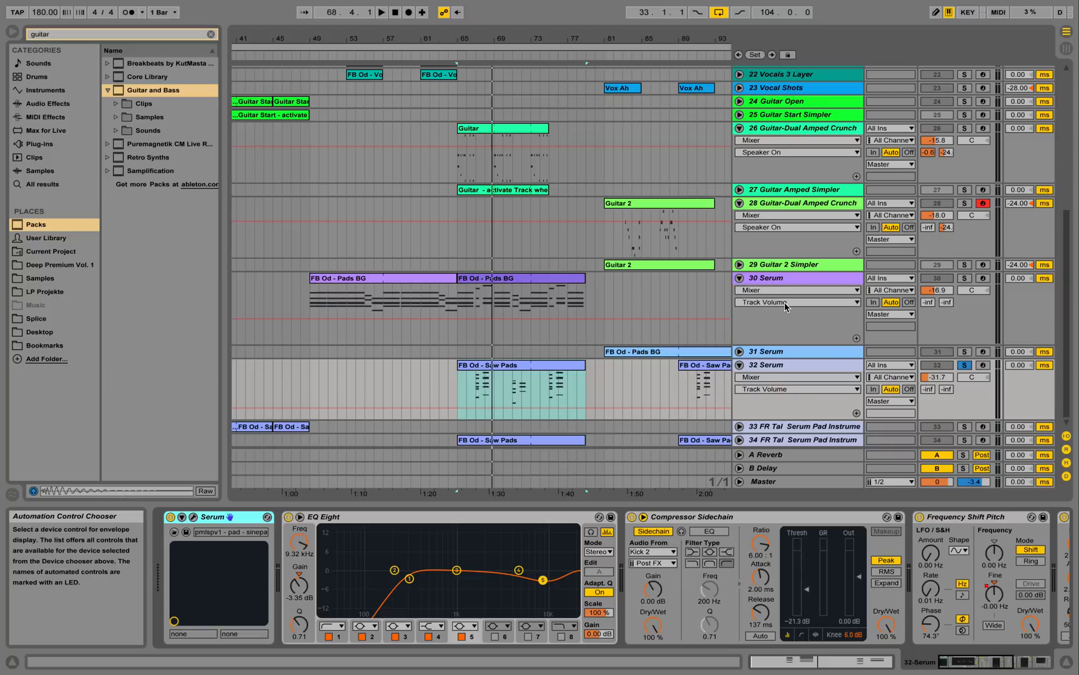
# - Unfold the 34 FR Tal Serum Pad track, add it to the soloed 32 Serum track, and play both from bar 67
pyautogui.click(785, 303)
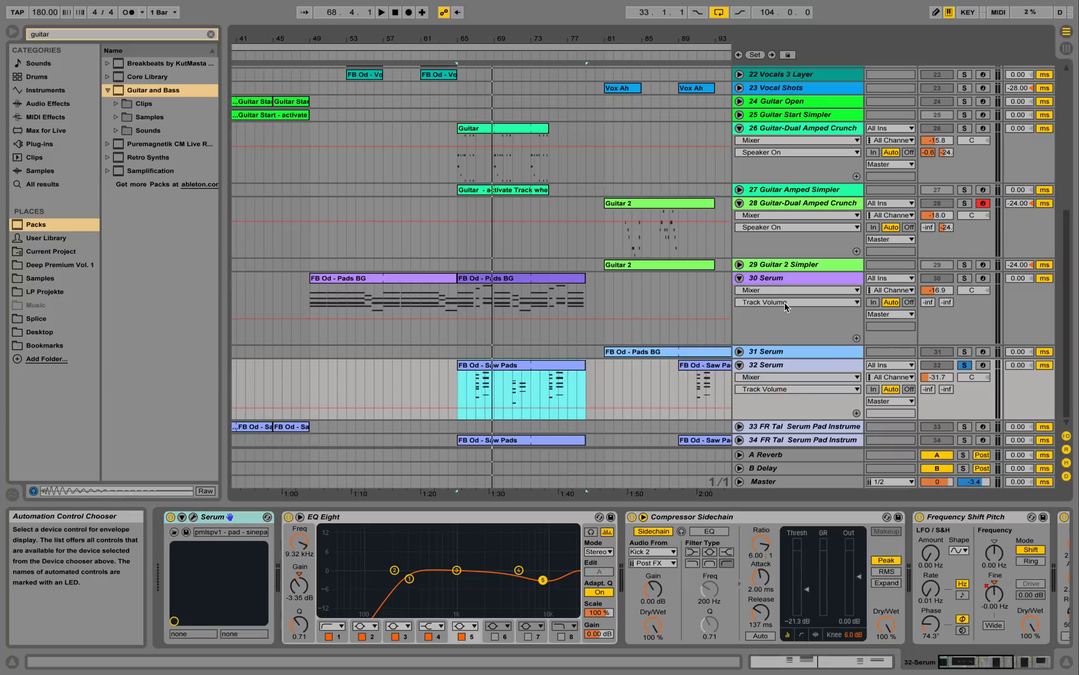
pyautogui.click(740, 440)
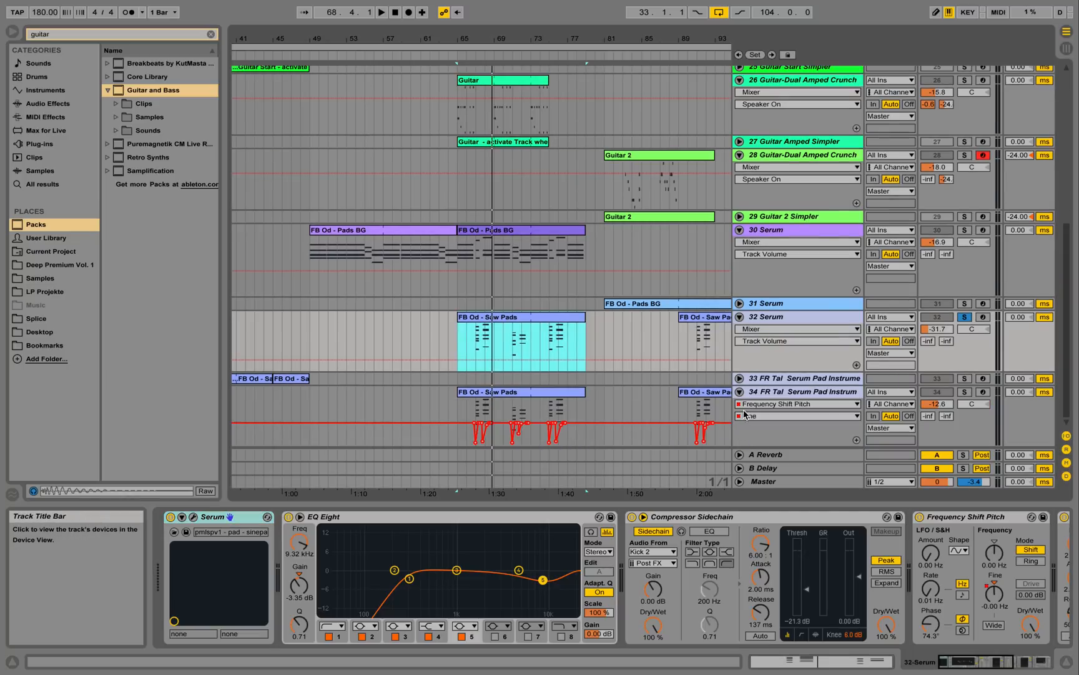
pyautogui.click(965, 391)
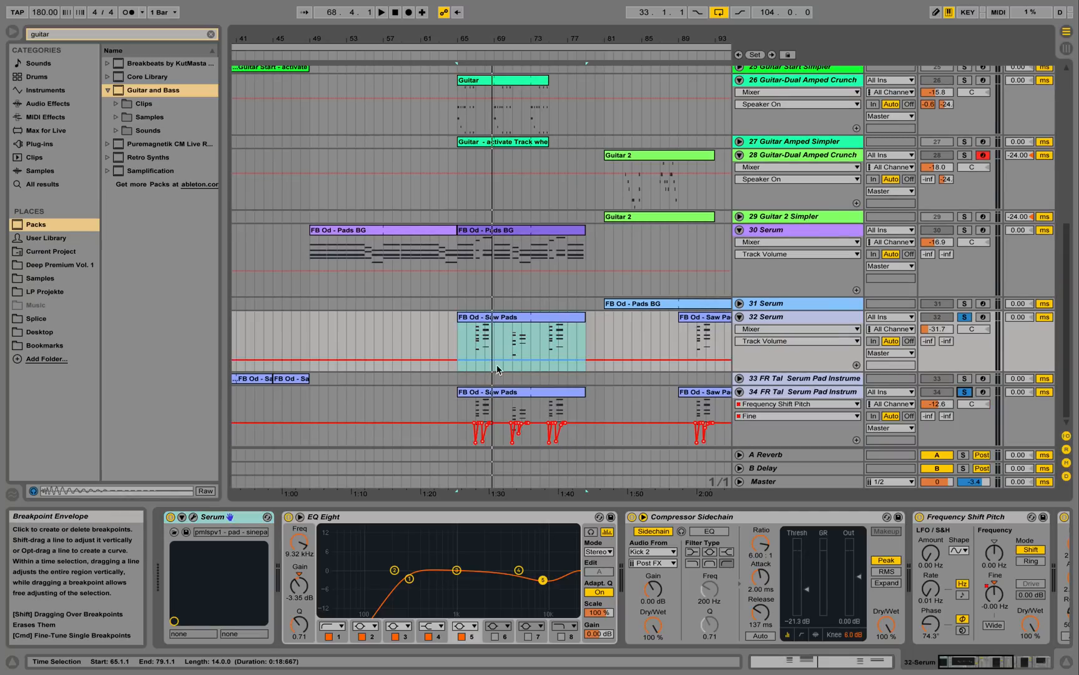
pyautogui.click(477, 404)
pyautogui.press('space')
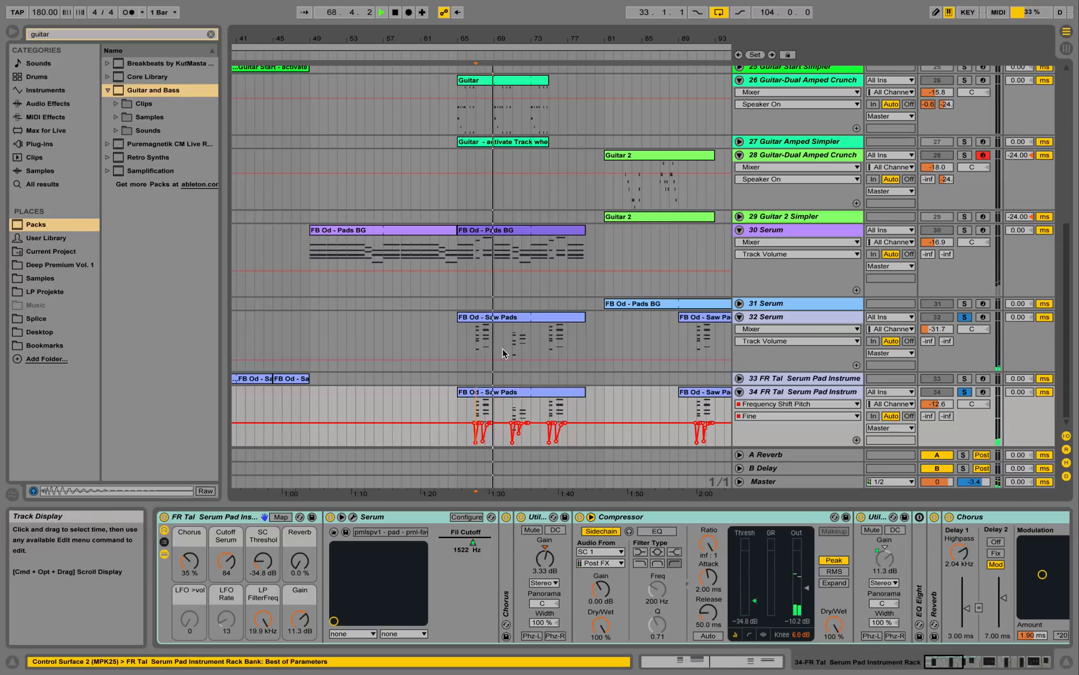
pyautogui.press('space')
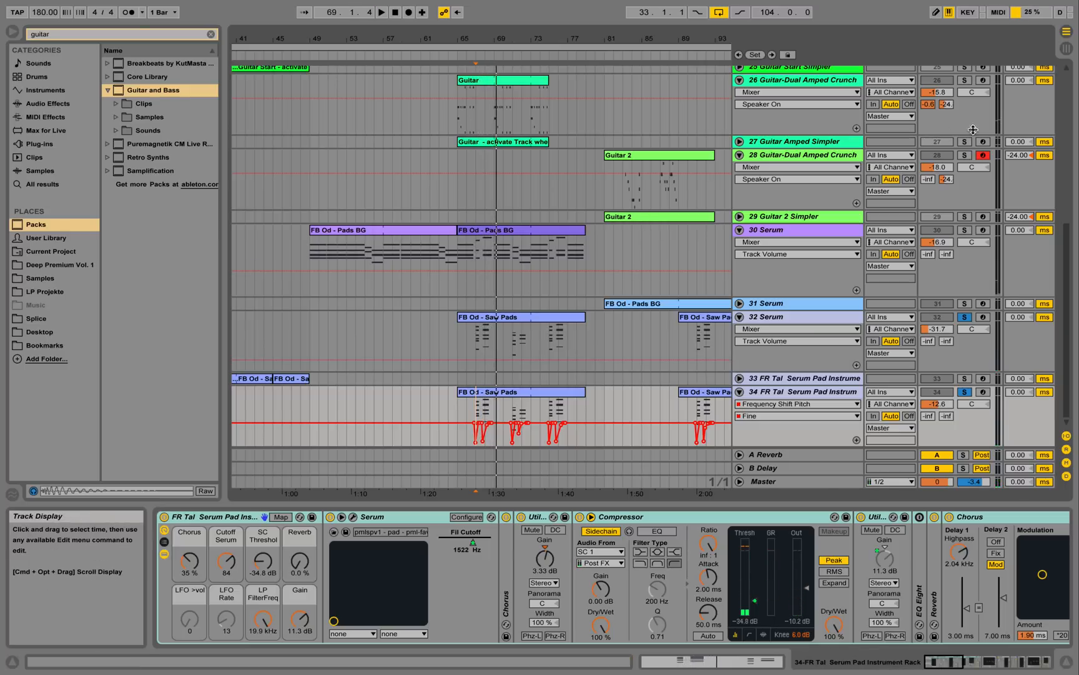
# - Add the 26 Guitar-Dual Amped Crunch track to the soloed Serum tracks and play them together from 65.1.1
pyautogui.click(965, 81)
pyautogui.click(457, 119)
pyautogui.press('space')
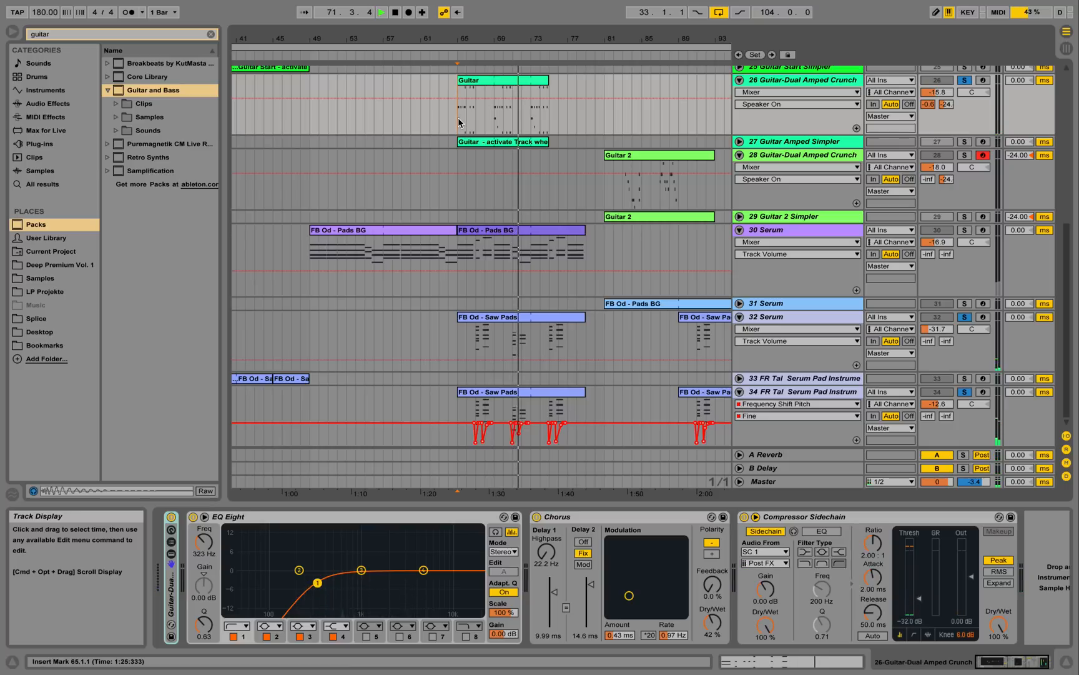
pyautogui.press('space')
# - On the 34 FR Tal Serum Pad track, collapse the instrument rack, both compressors and both EQ Eights, leaving Frequency Shift Pitch and Auto Filter expanded
pyautogui.moveTo(510, 39); pyautogui.dragTo(510, 82)
pyautogui.click(772, 393)
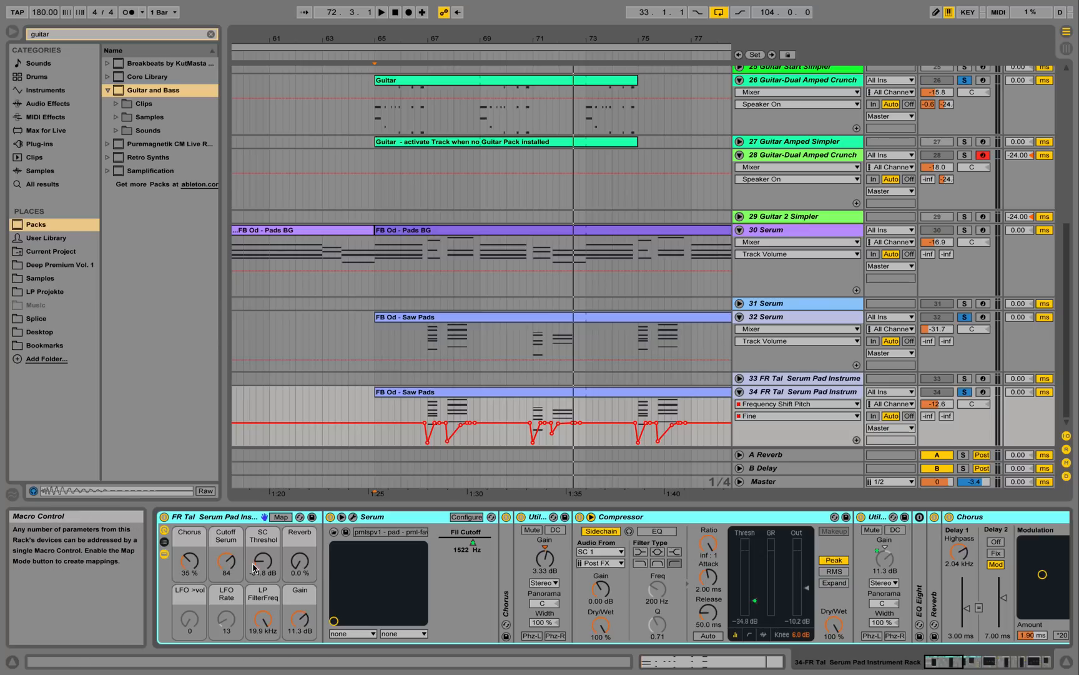
pyautogui.doubleClick(200, 522)
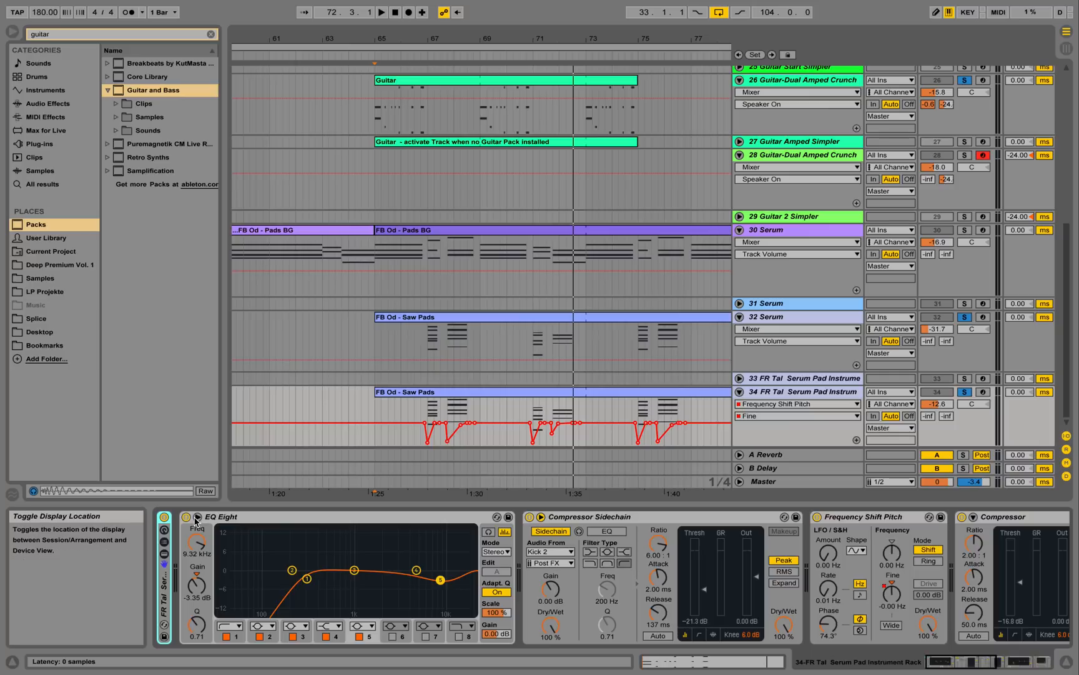
pyautogui.doubleClick(629, 518)
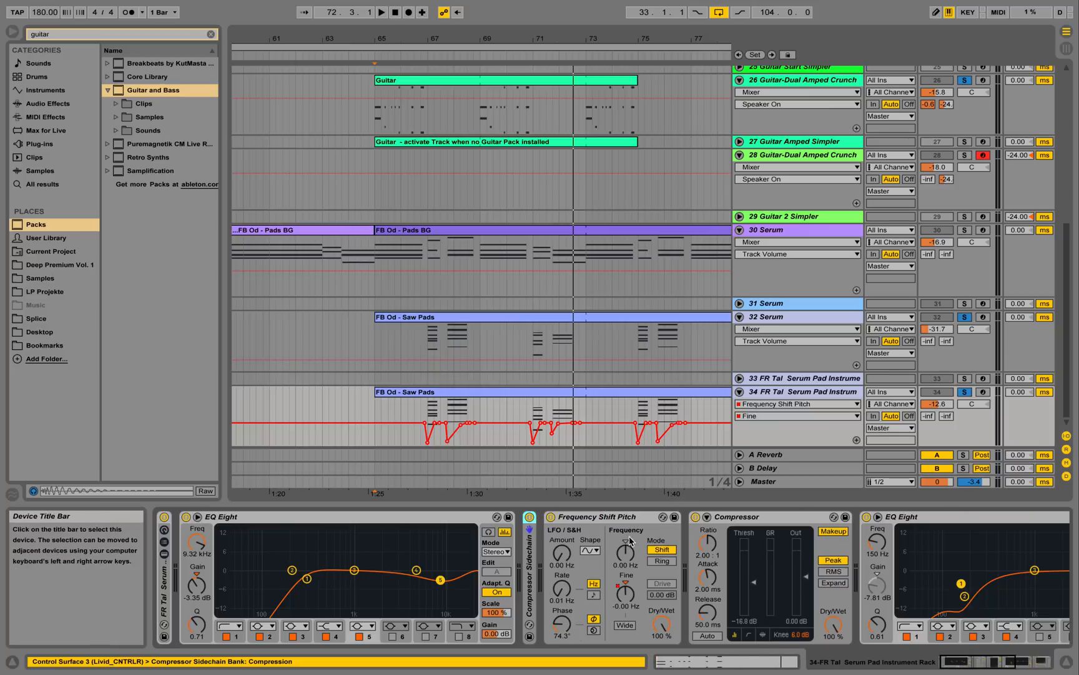
pyautogui.doubleClick(745, 517)
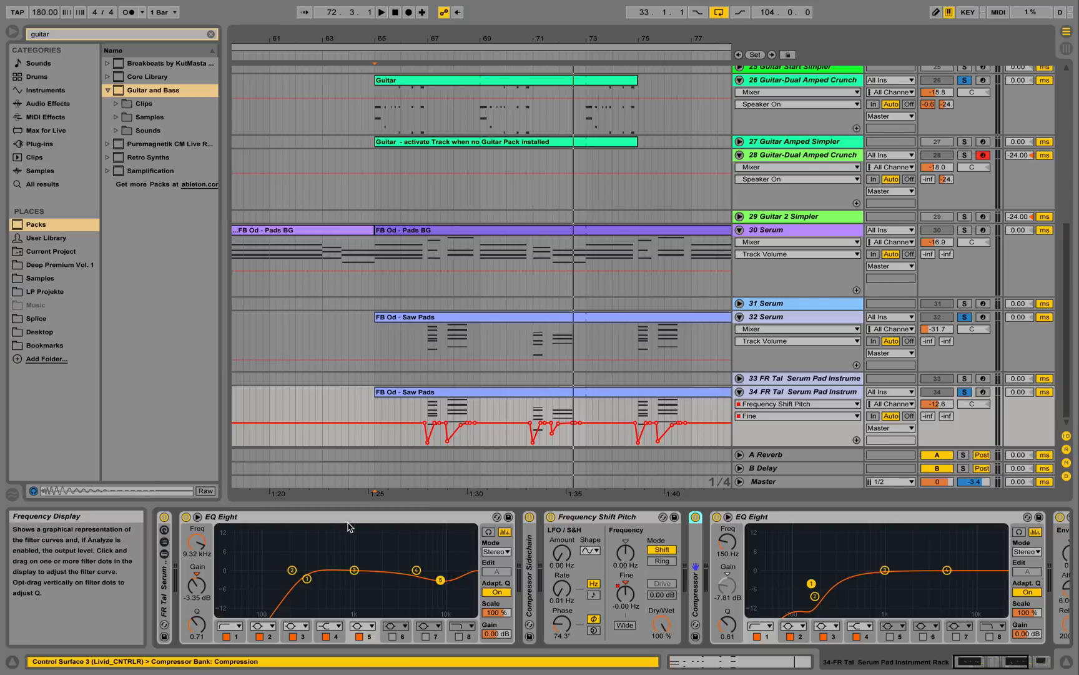
pyautogui.doubleClick(279, 523)
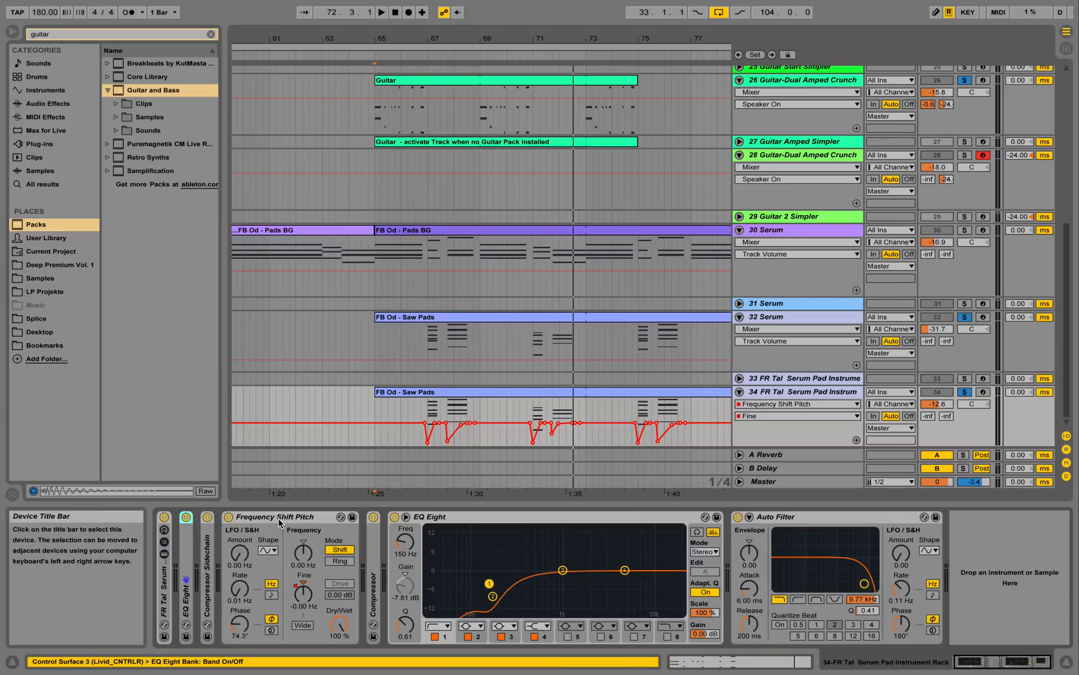
pyautogui.doubleClick(554, 518)
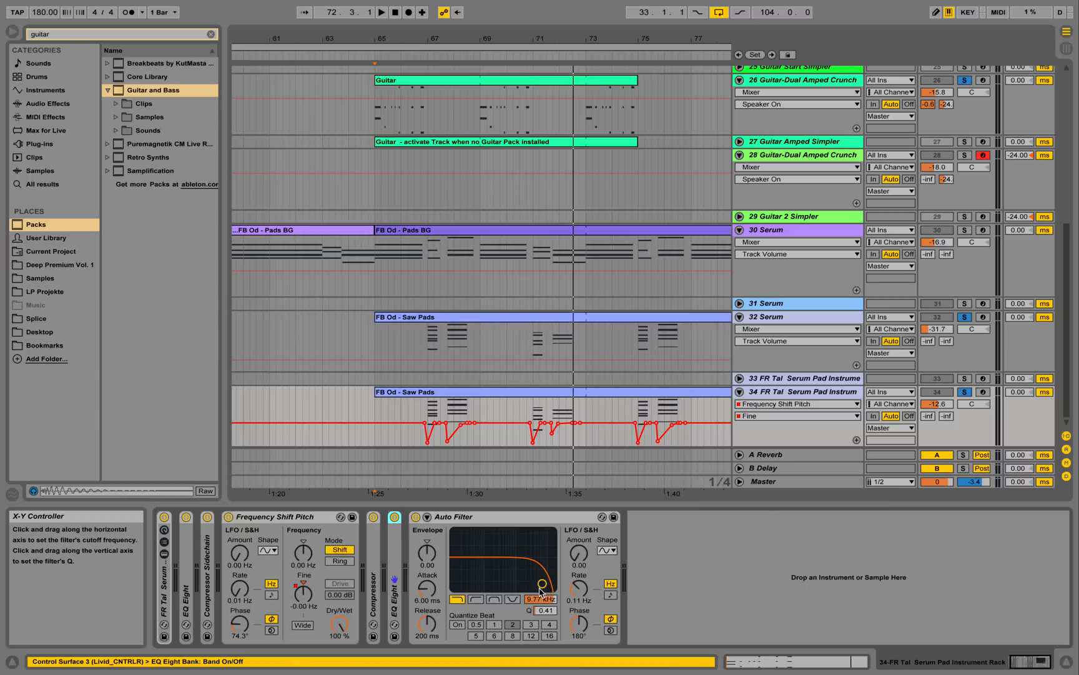
# - Examine the Frequency Shift Pitch Fine automation on the 34 FR Tal Serum Pad track around bar 67, playing repeatedly from 66.4.4
pyautogui.click(429, 415)
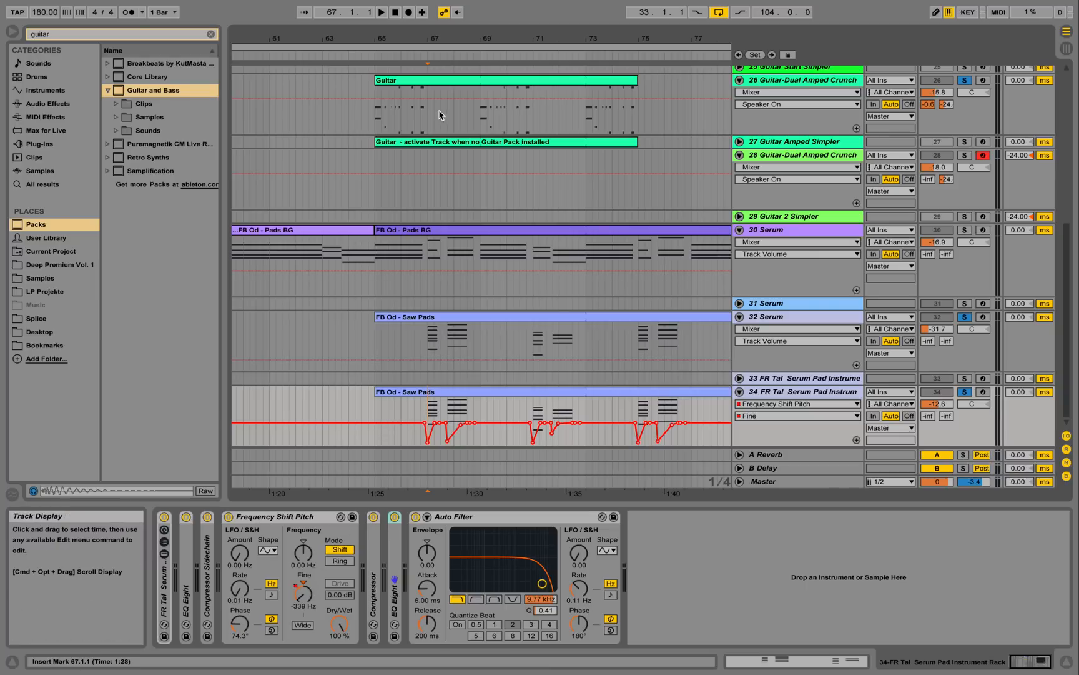
pyautogui.moveTo(439, 44); pyautogui.dragTo(434, 58)
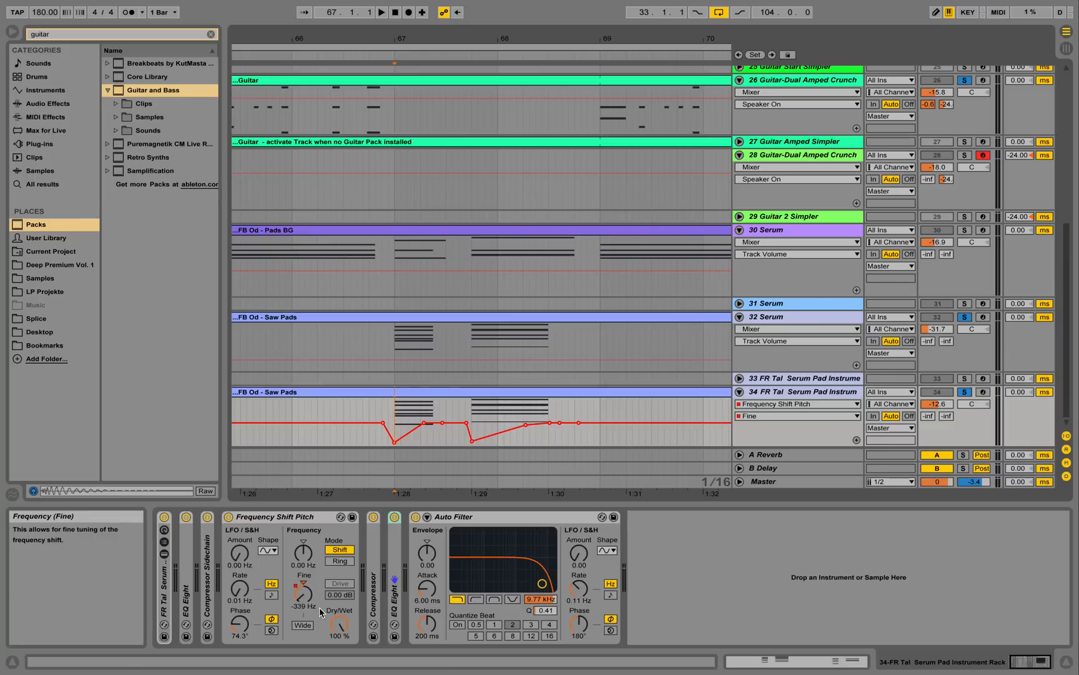
pyautogui.moveTo(391, 42); pyautogui.dragTo(391, 58)
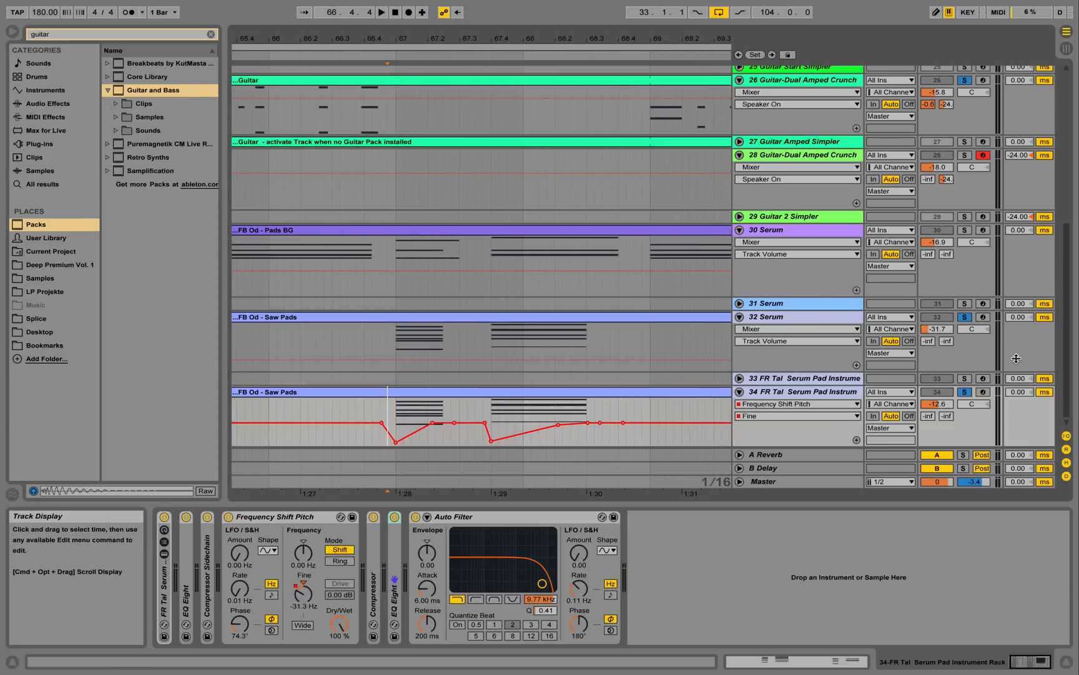
pyautogui.press('space')
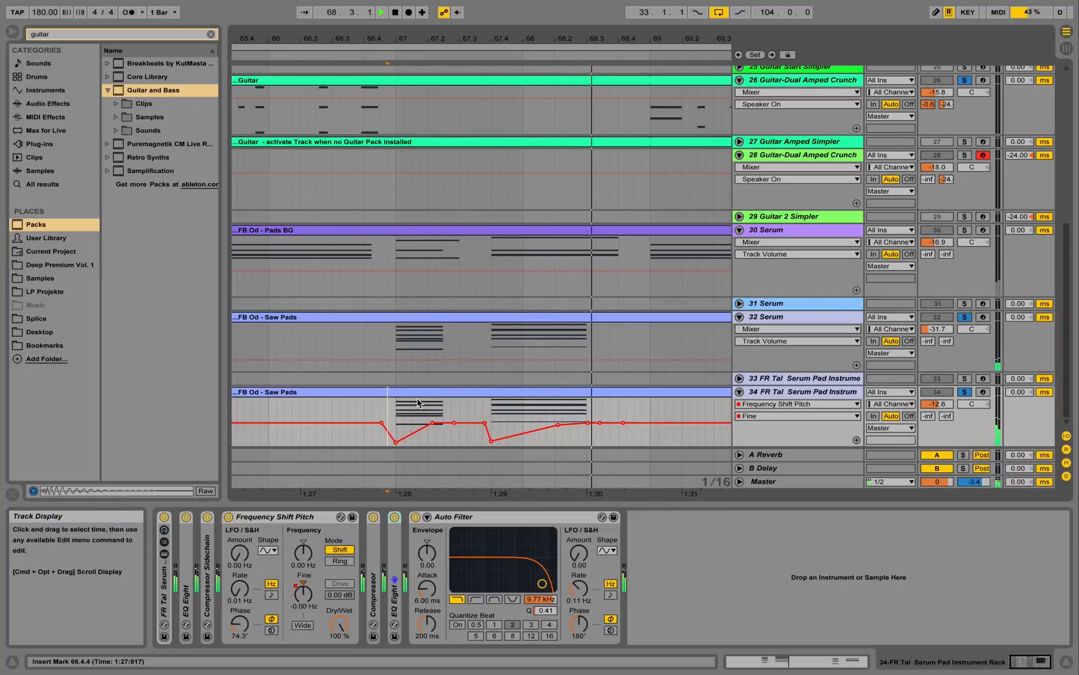
pyautogui.press('space')
pyautogui.press('space')
pyautogui.press('space')
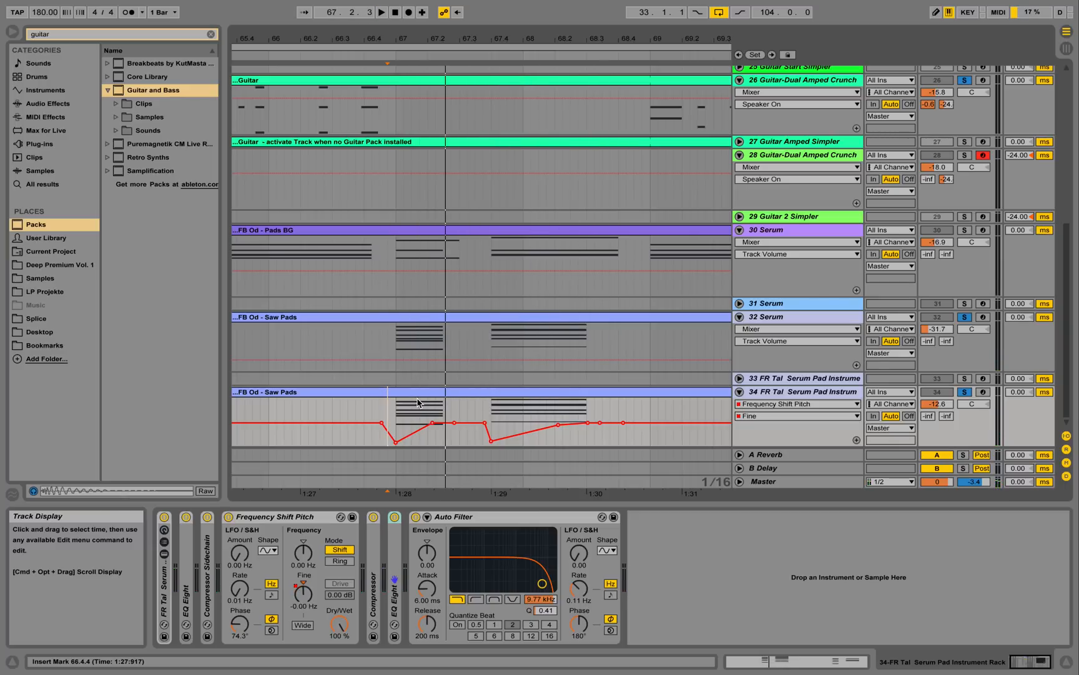
pyautogui.press('space')
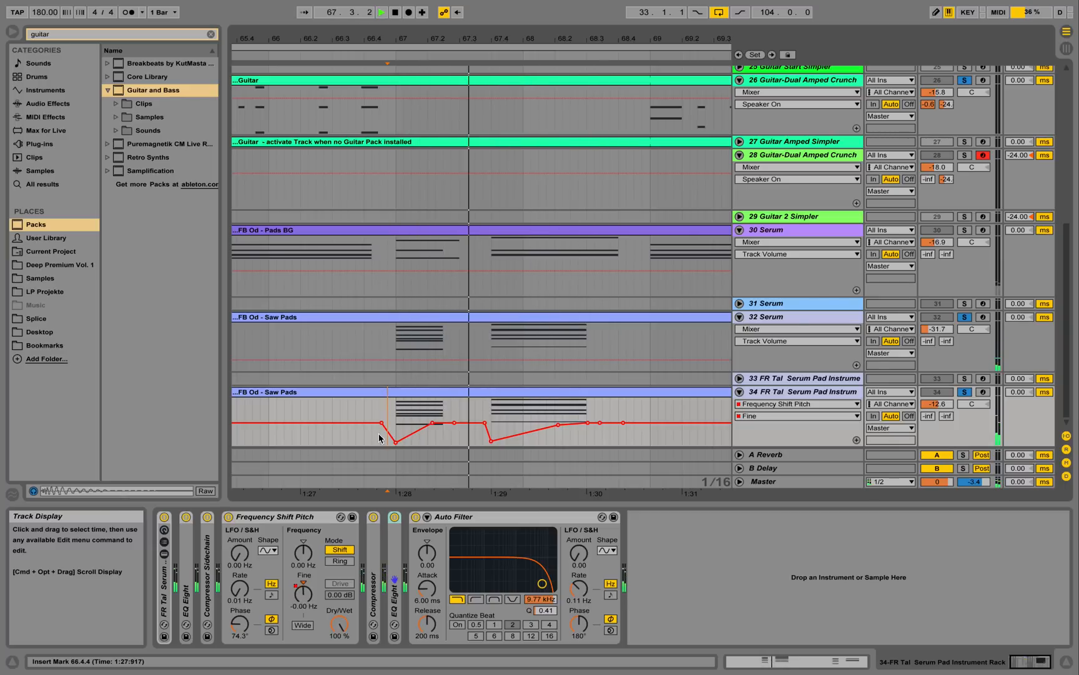
pyautogui.press('space')
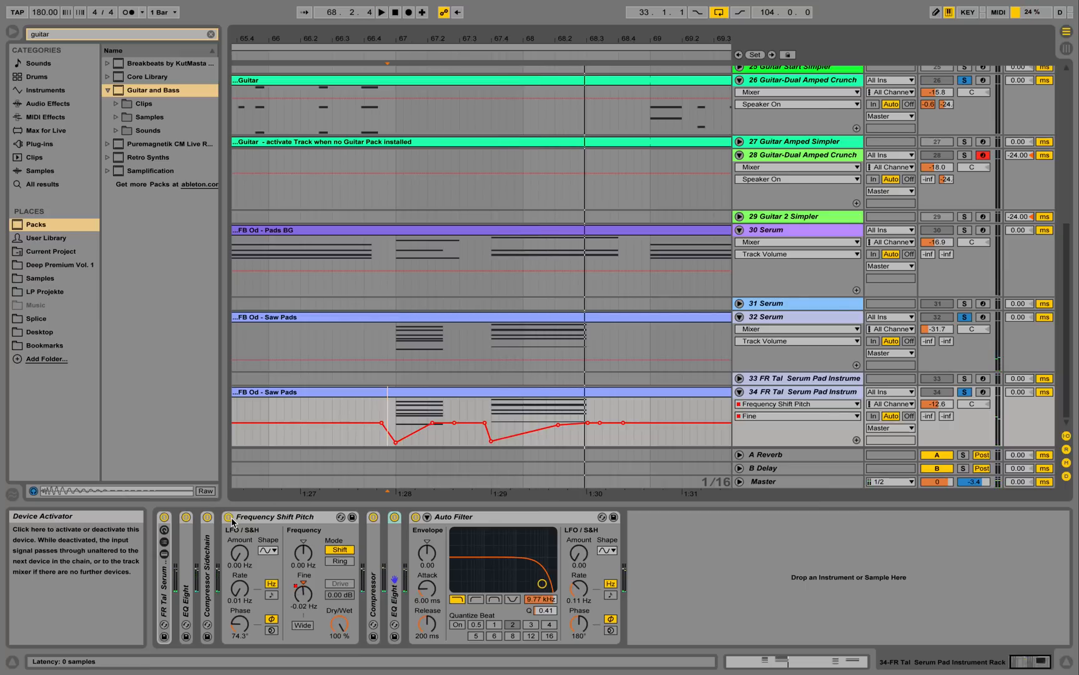
# - Compare the saw pads with Frequency Shift Pitch bypassed and active by toggling the device during playback from 66.4.4
pyautogui.click(230, 517)
pyautogui.press('space')
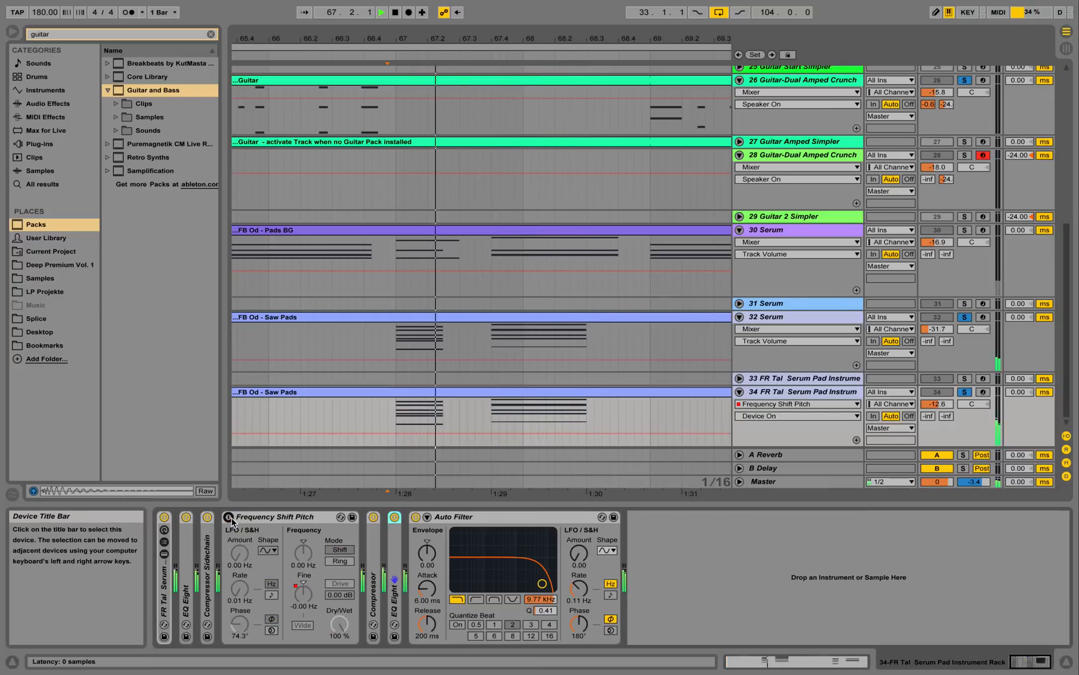
pyautogui.click(230, 517)
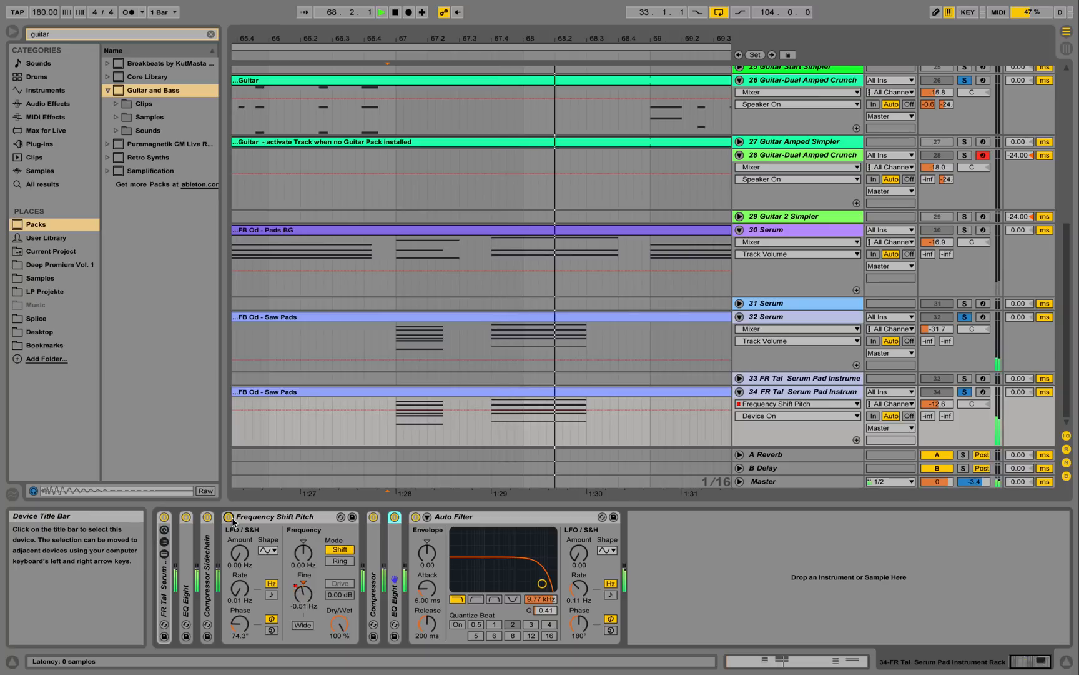
pyautogui.click(230, 517)
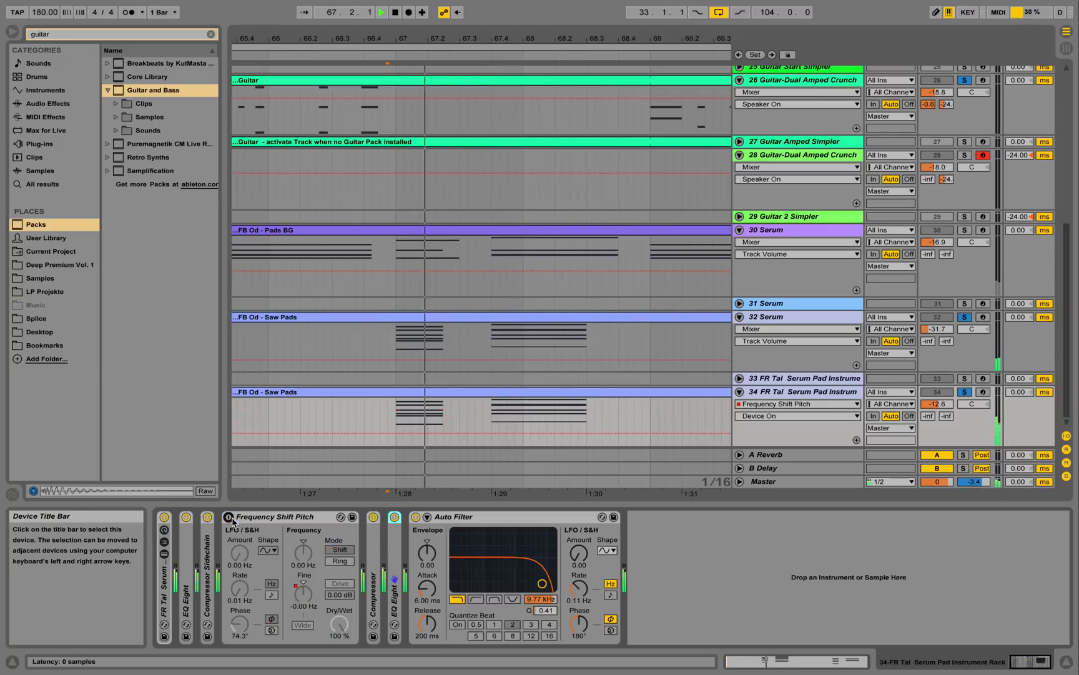
pyautogui.click(230, 517)
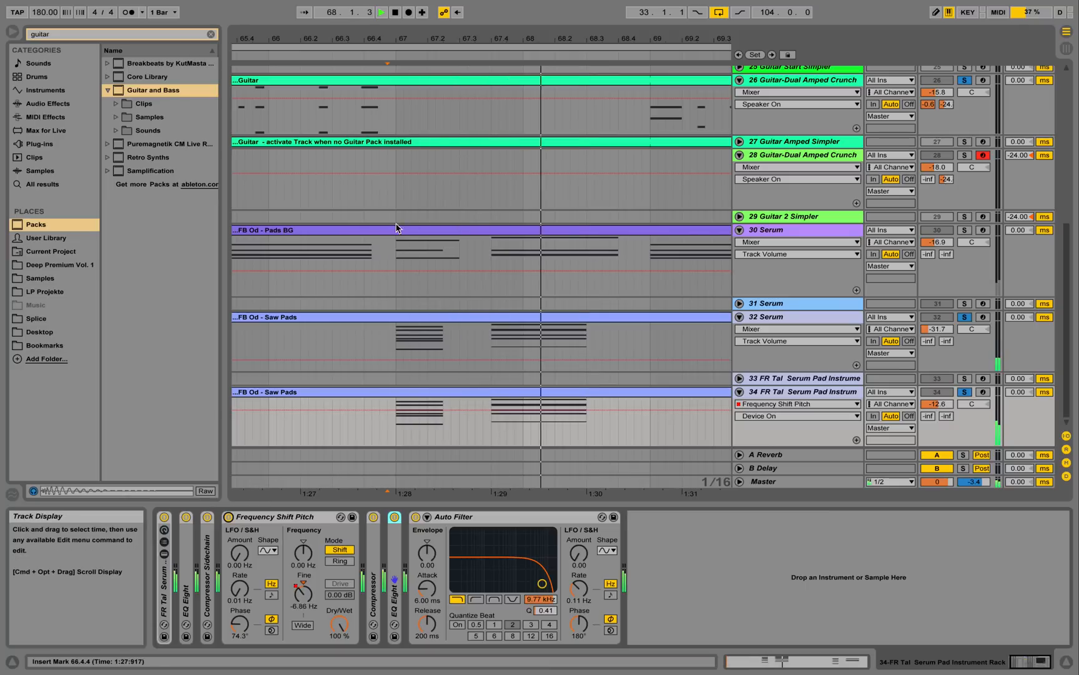
pyautogui.press('space')
# - Expand the FR Tal Serum Pad rack, open its Serum synth and inspect the oscillator A waveform in 2D and the effects page
pyautogui.moveTo(459, 41); pyautogui.dragTo(460, 18)
pyautogui.doubleClick(165, 595)
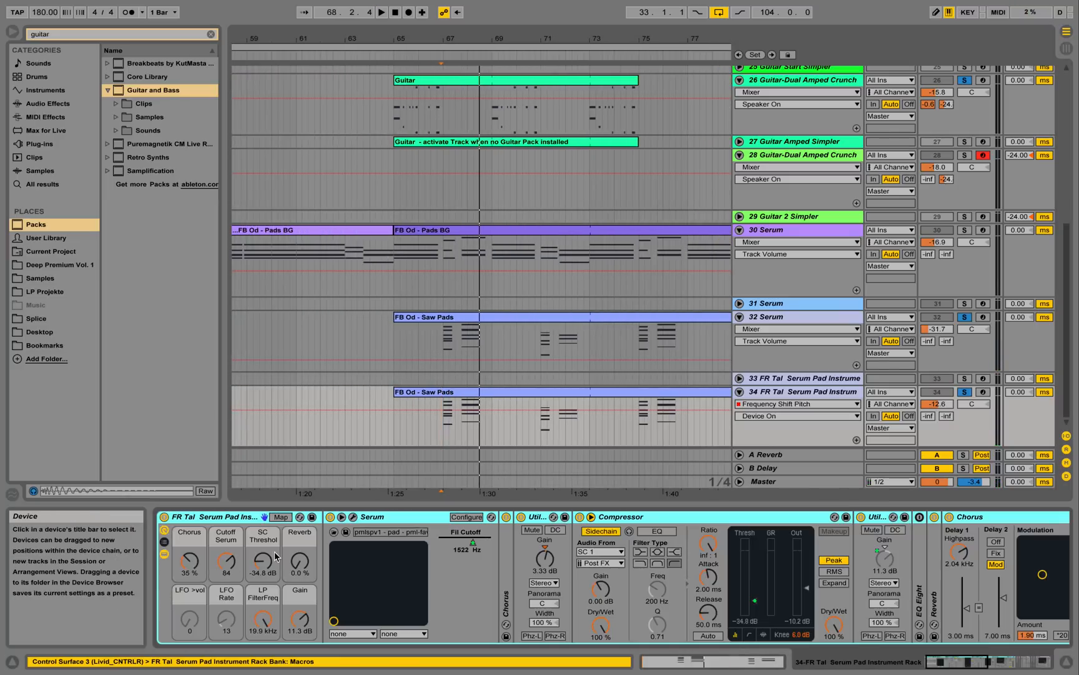
pyautogui.click(353, 517)
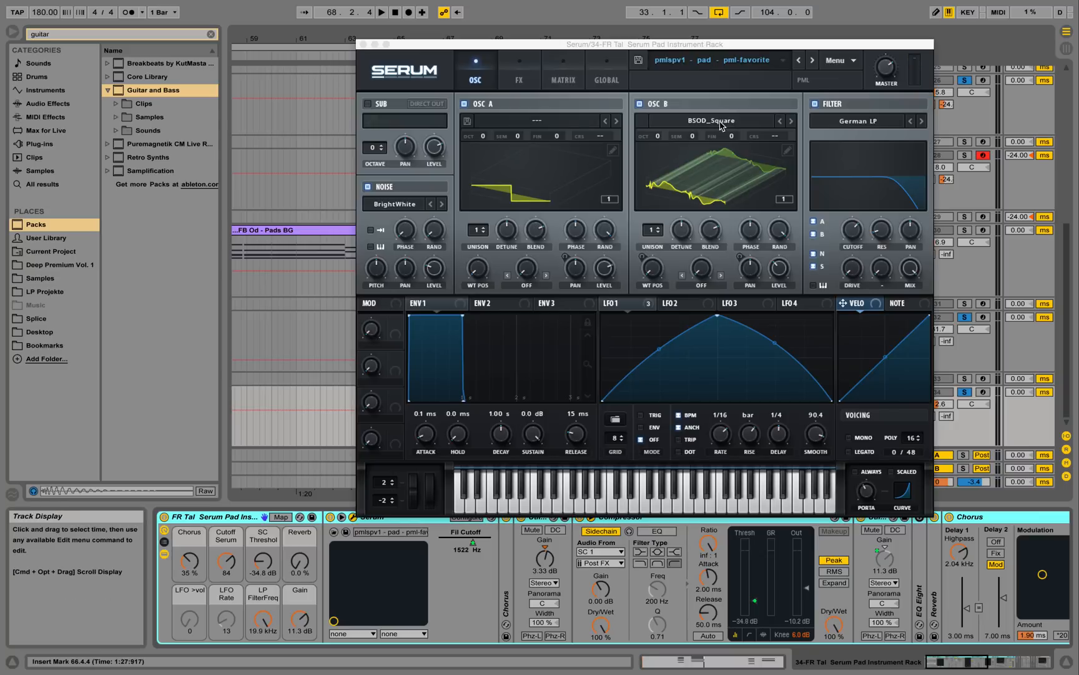
pyautogui.click(533, 173)
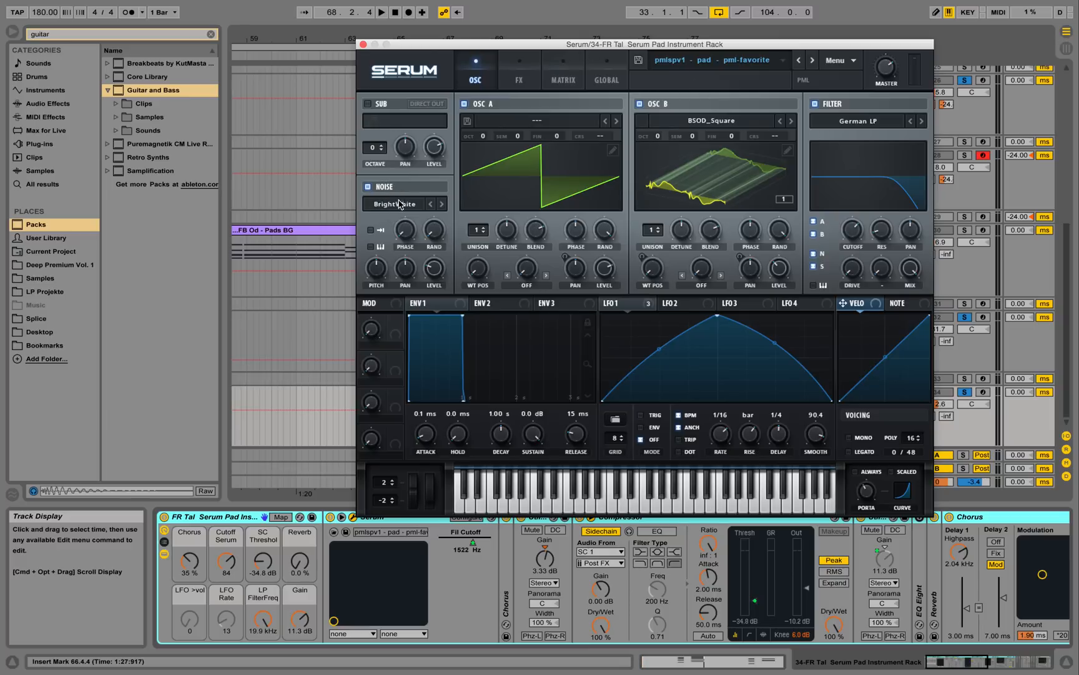
pyautogui.click(513, 77)
pyautogui.click(485, 74)
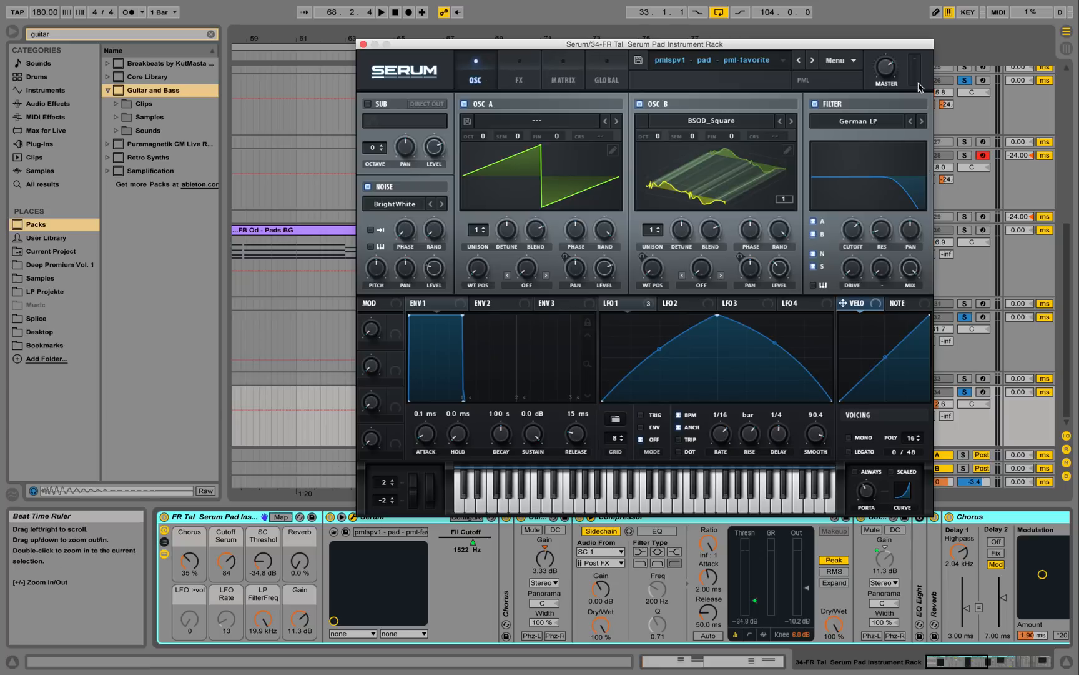
# - Look through the PML-Serum-V1 presets without loading one, then close Serum and replay the soloed tracks from 66.4.4
pyautogui.click(721, 63)
pyautogui.moveTo(720, 154)
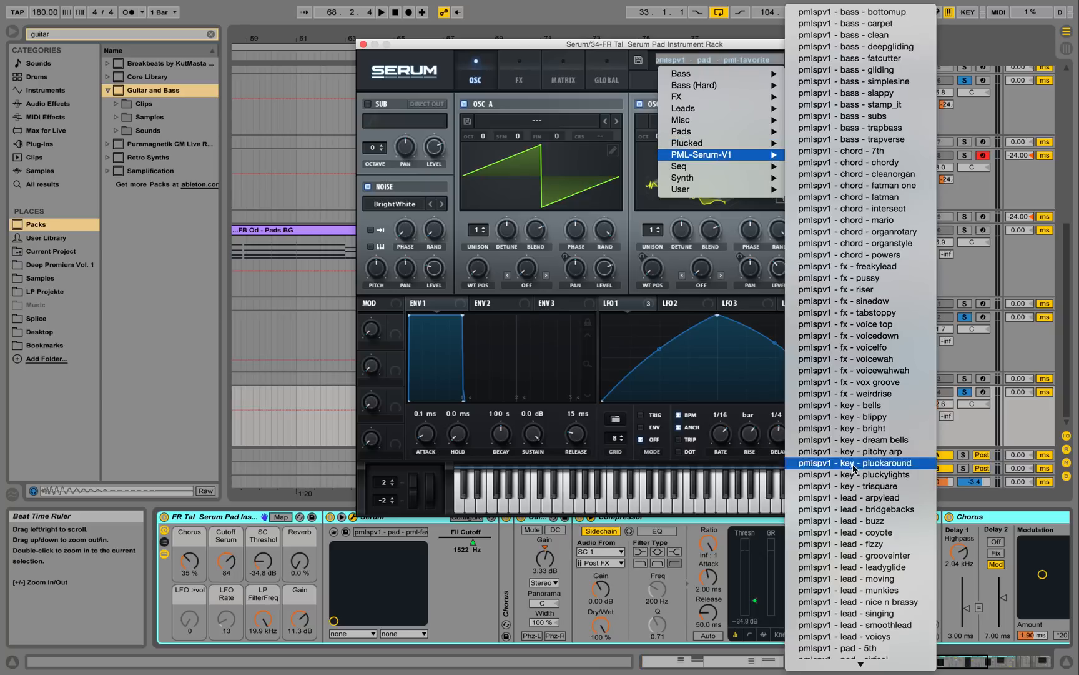
pyautogui.click(664, 45)
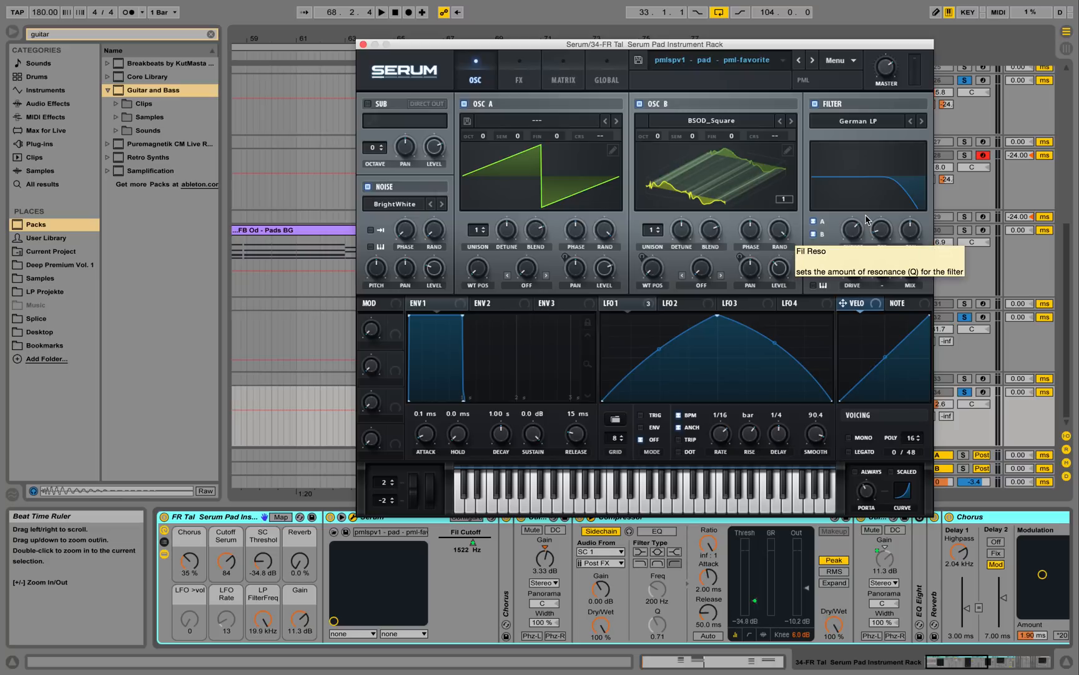
pyautogui.click(364, 44)
pyautogui.press('space')
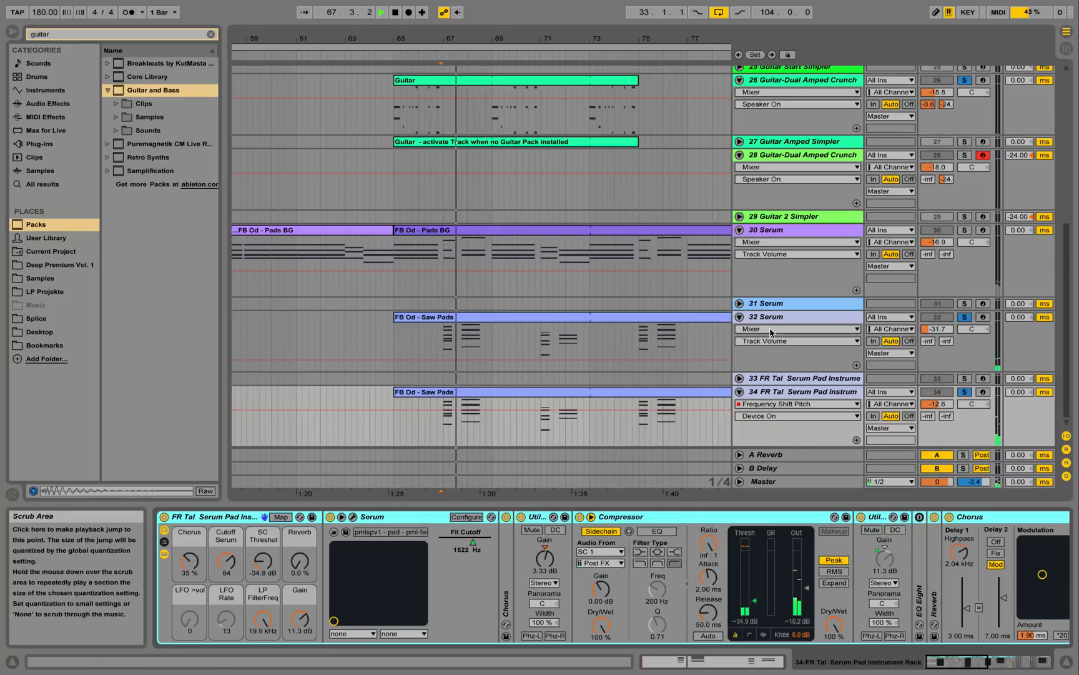
pyautogui.press('space')
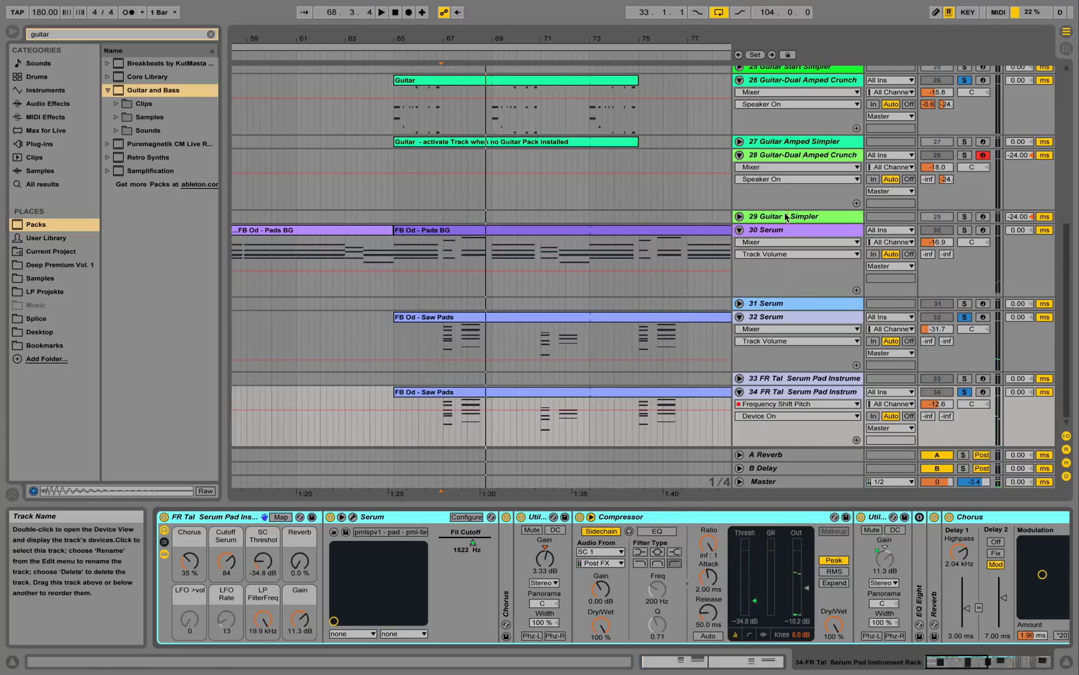
# - Solo the 30 Serum track and play its FB Od - Pads BG clip at bar 65 in the note editor
pyautogui.click(769, 230)
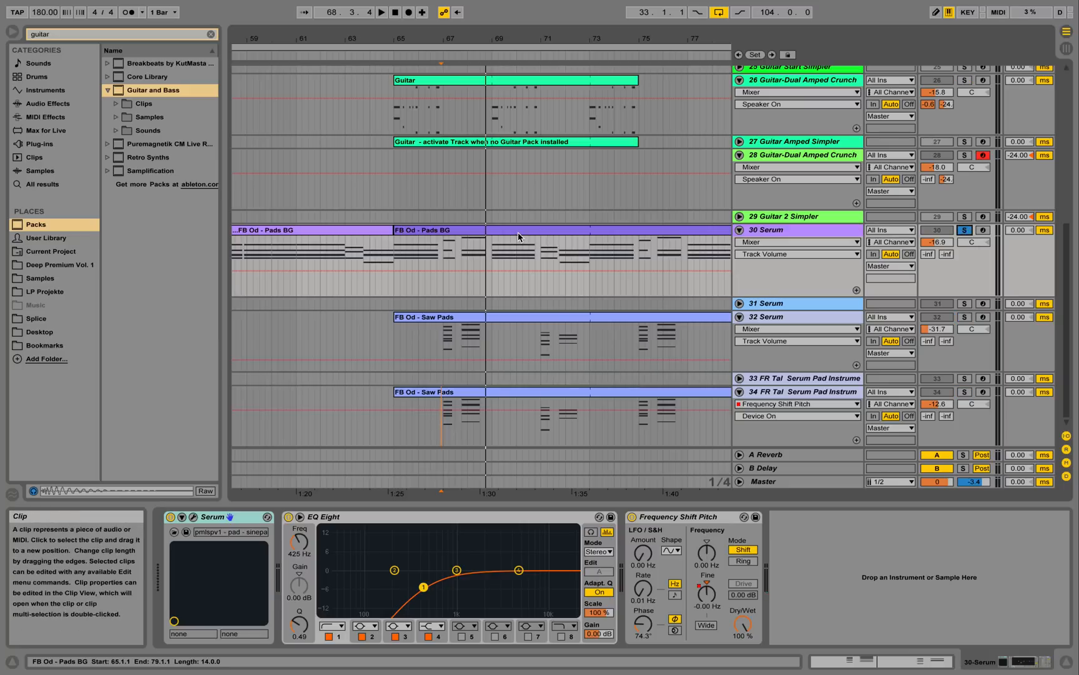
pyautogui.doubleClick(539, 230)
pyautogui.scroll(-3, 461, 348)
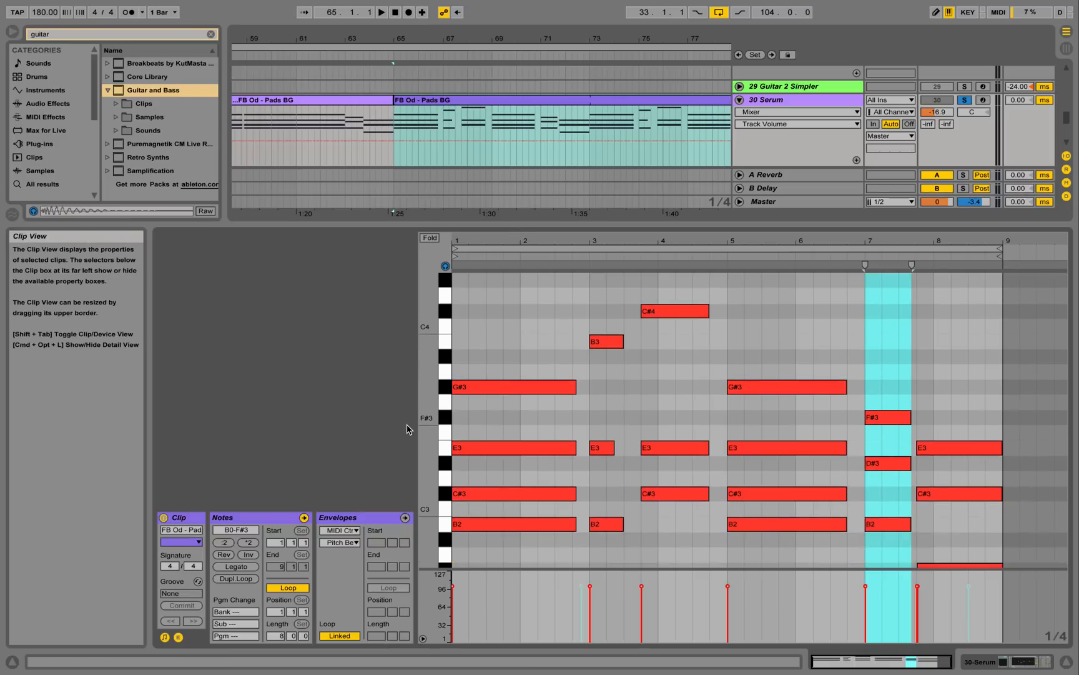
pyautogui.press('space')
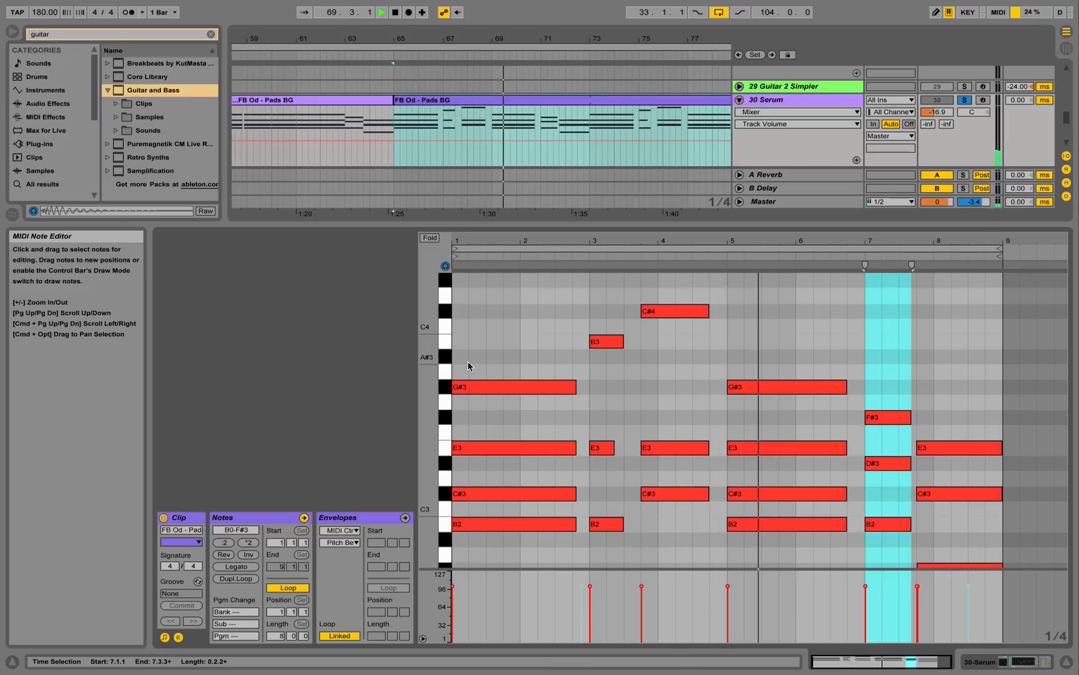
pyautogui.scroll(-3, 534, 412)
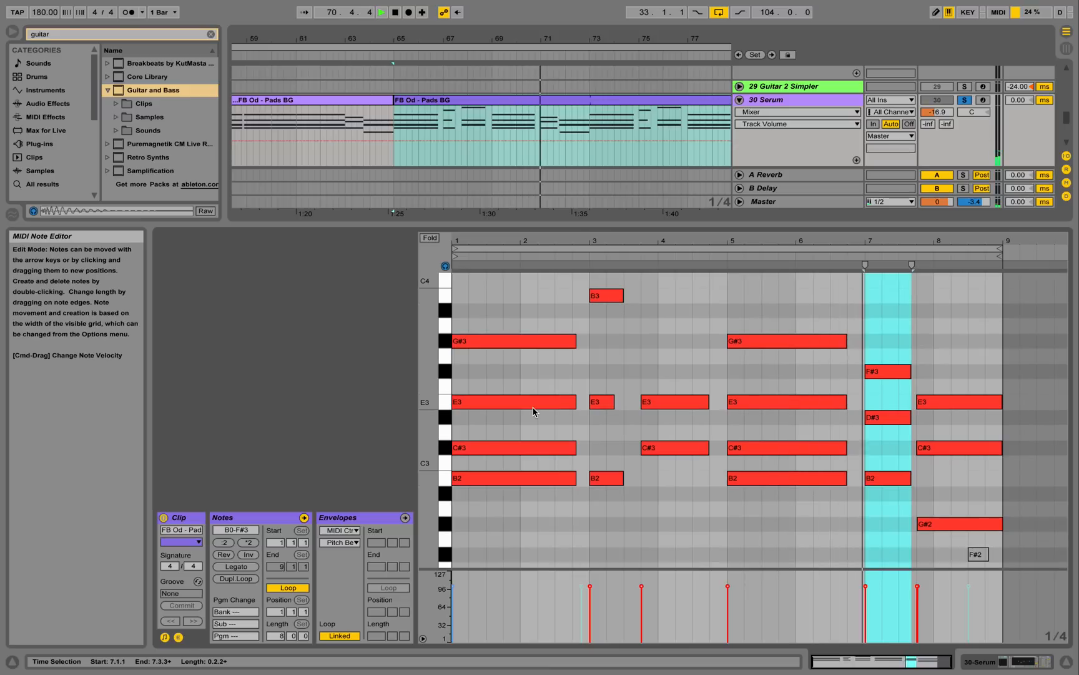
pyautogui.press('space')
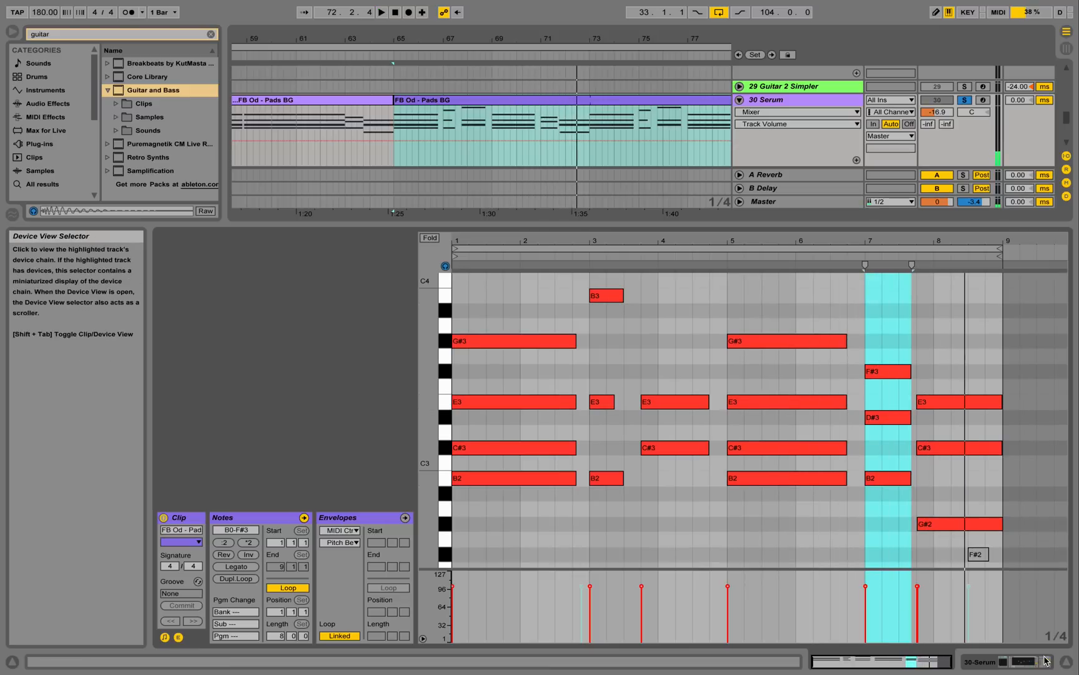
# - Hide the detail view, turn off the 30 Serum solo and play the full arrangement from 65.1.1
pyautogui.click(1012, 662)
pyautogui.click(1066, 661)
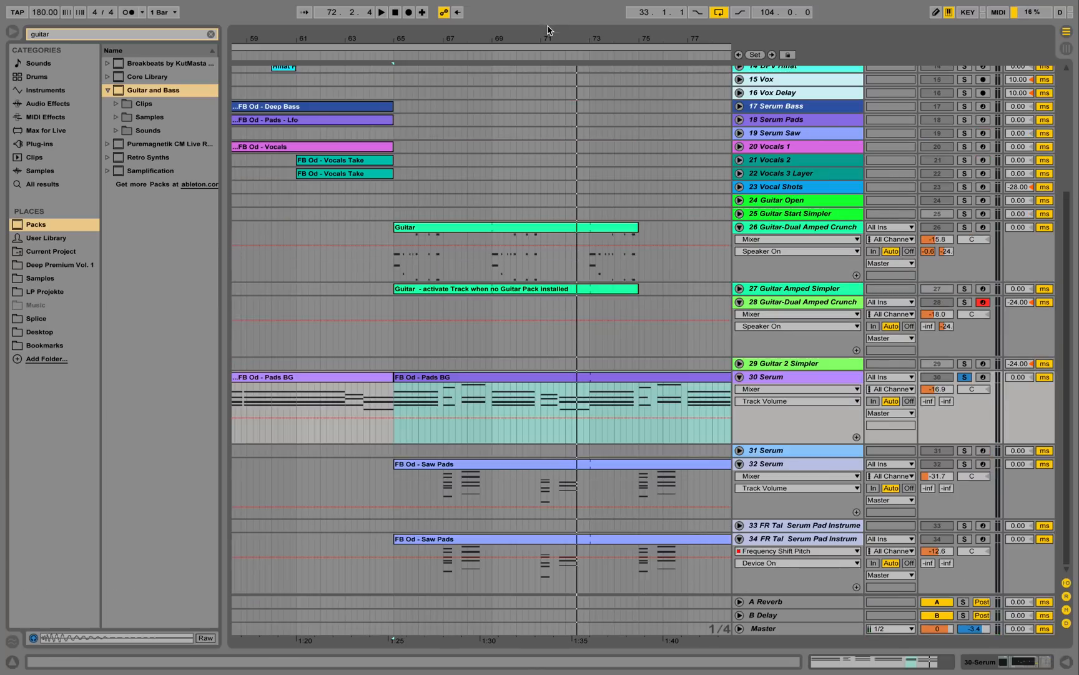
pyautogui.moveTo(541, 39); pyautogui.dragTo(496, 10)
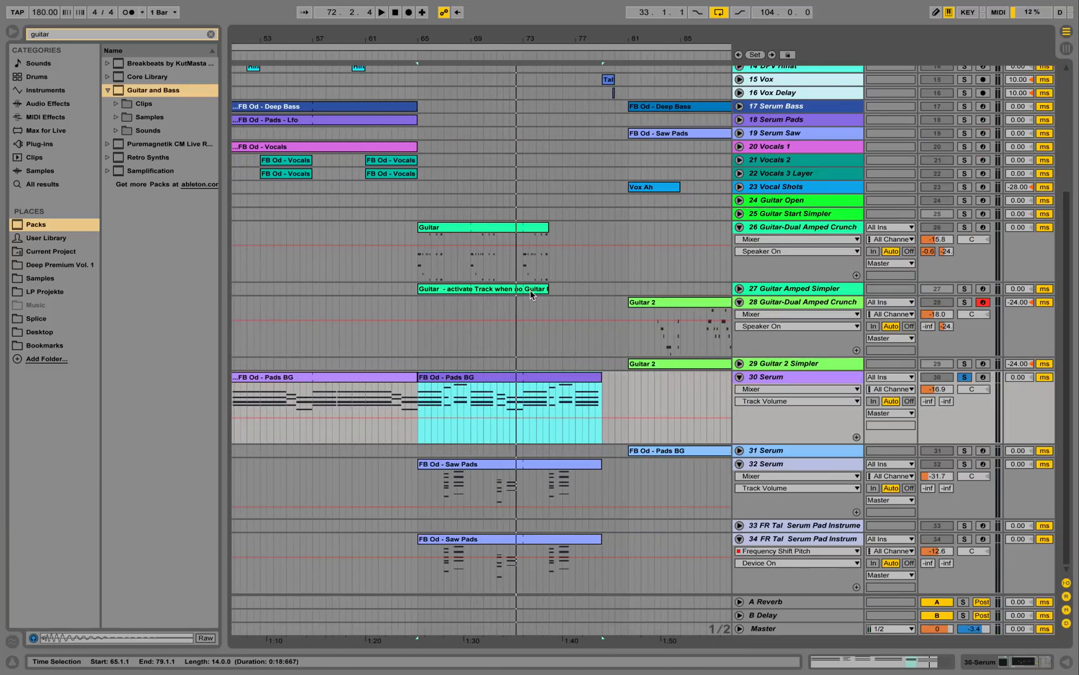
pyautogui.scroll(4, 536, 314)
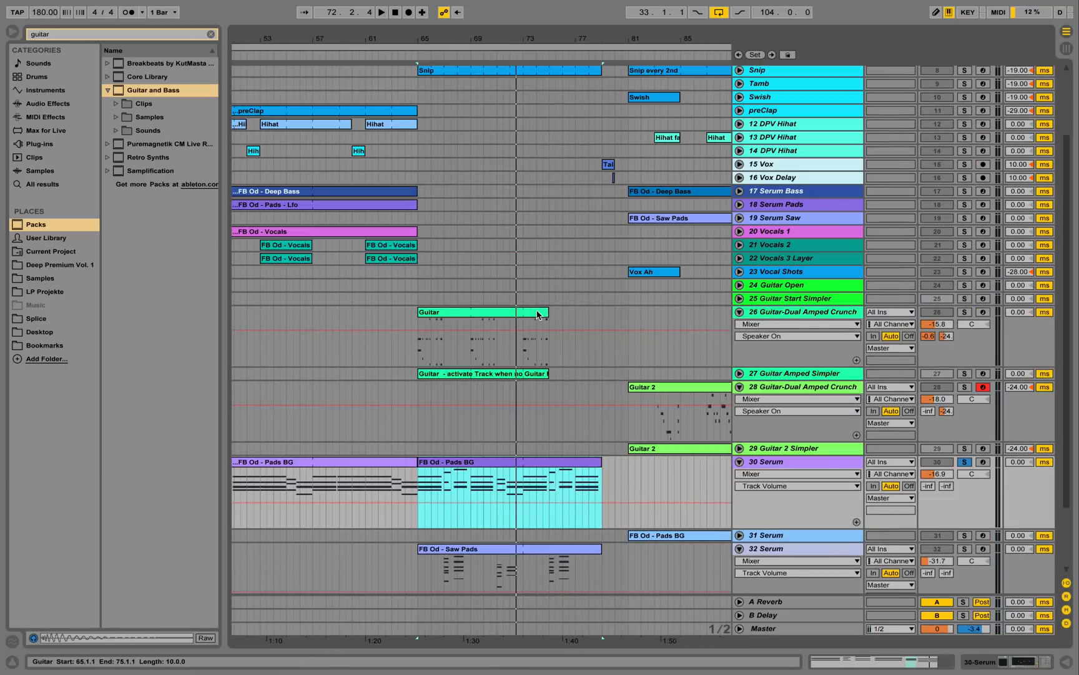
pyautogui.click(418, 351)
pyautogui.press('space')
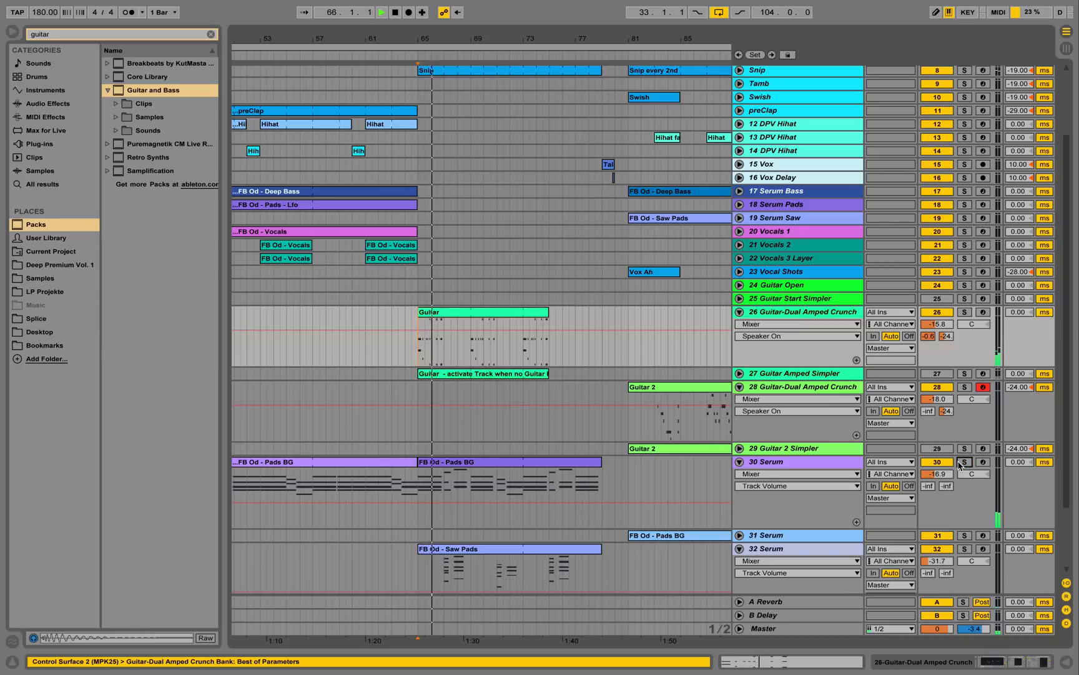
# - Fold the 26 Guitar-Dual Amped Crunch, 30 Serum, 32 Serum and 34 FR Tal Serum Pad tracks
pyautogui.click(739, 312)
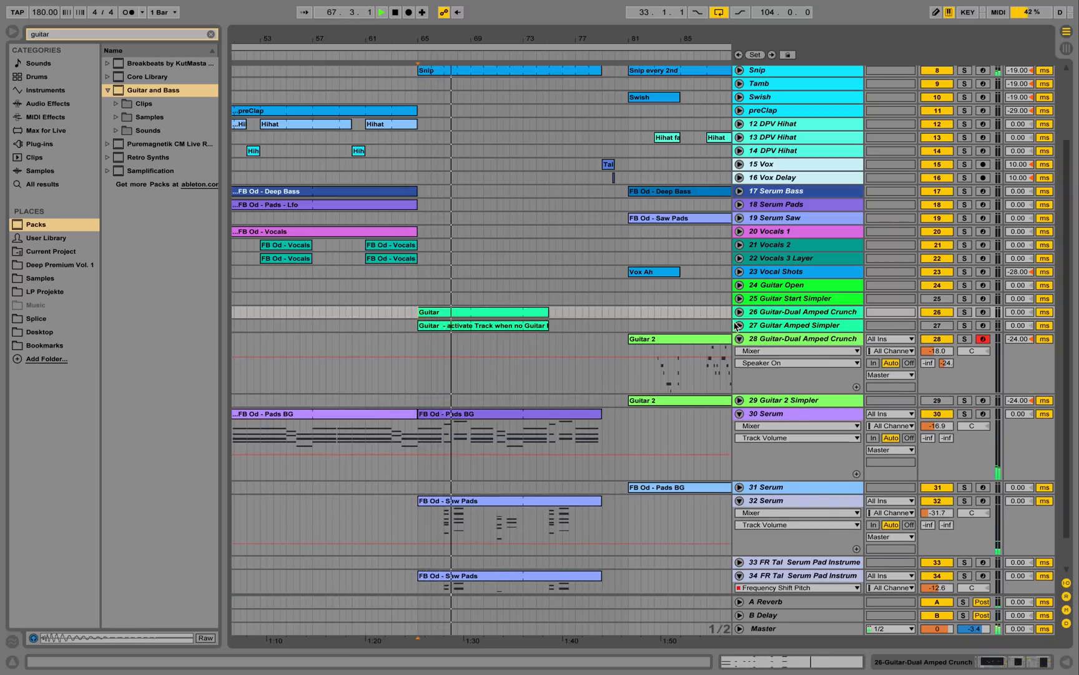
pyautogui.click(739, 413)
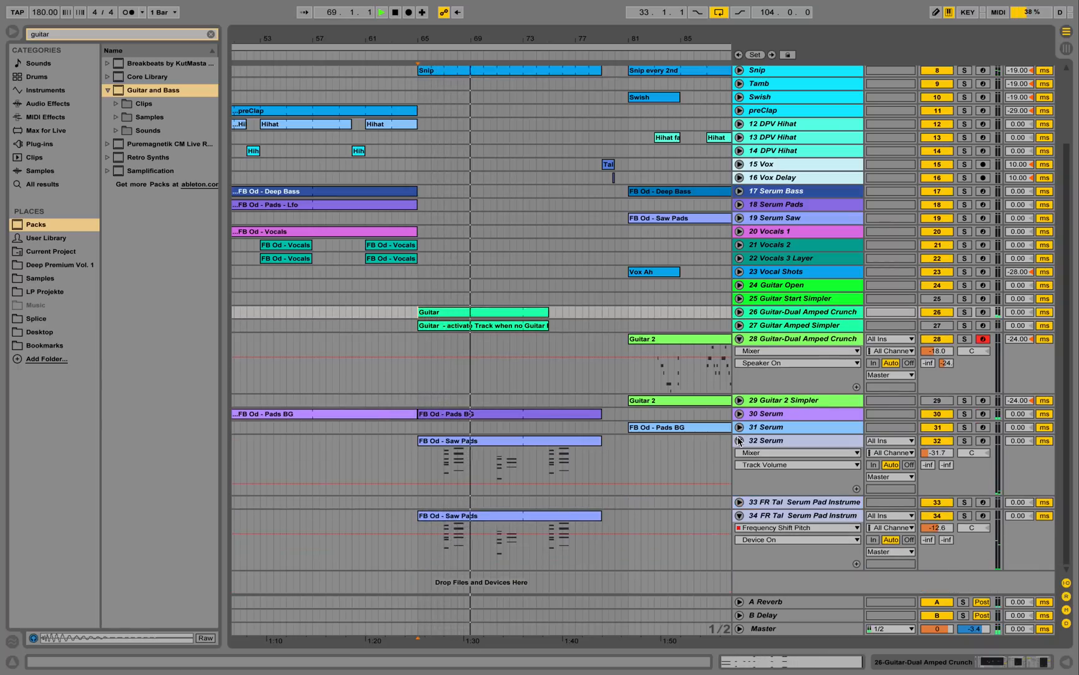
pyautogui.click(739, 441)
pyautogui.click(739, 468)
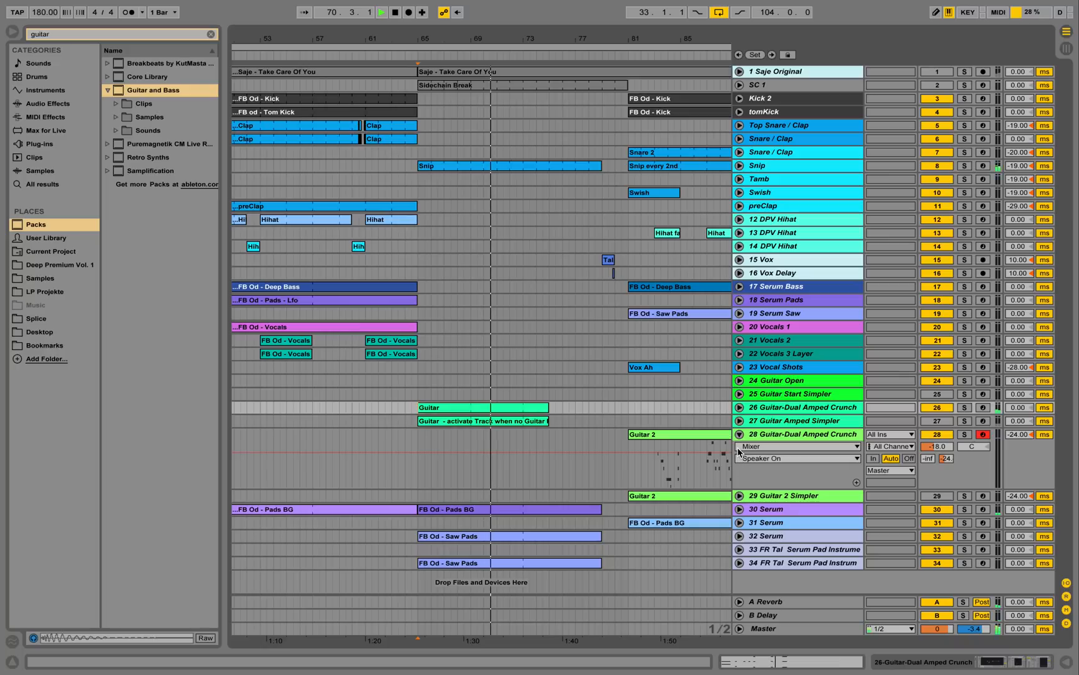
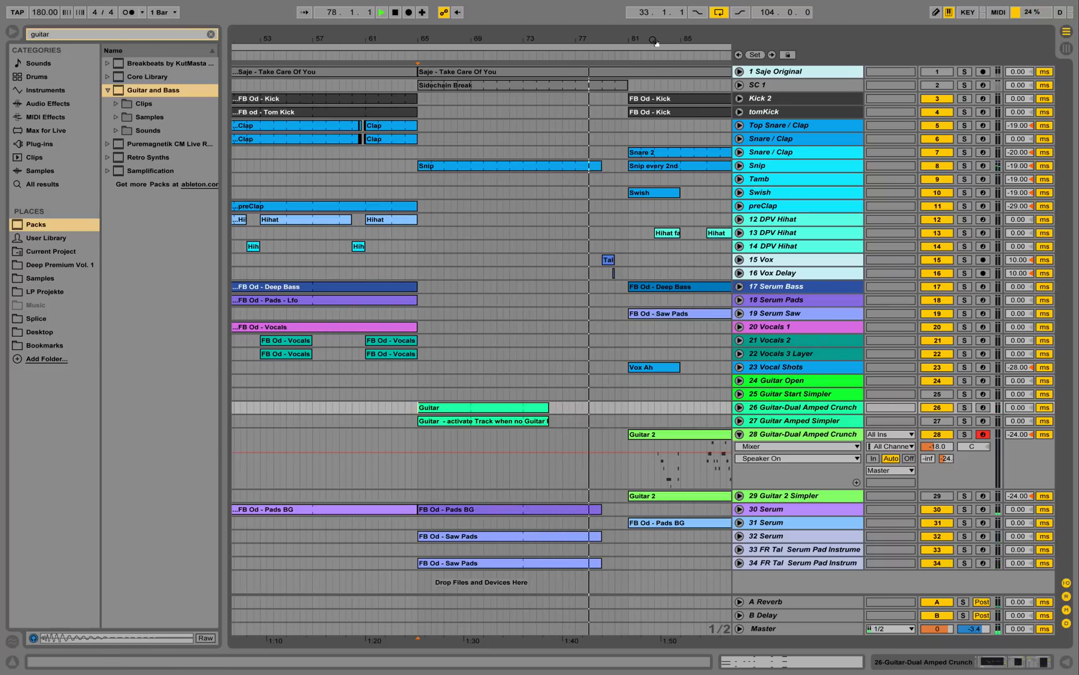
# - Play the arrangement on to bar 85, unfold the 15 Vox track and set the insert marker at its clip at 79.1.1
pyautogui.moveTo(654, 41); pyautogui.dragTo(546, 39)
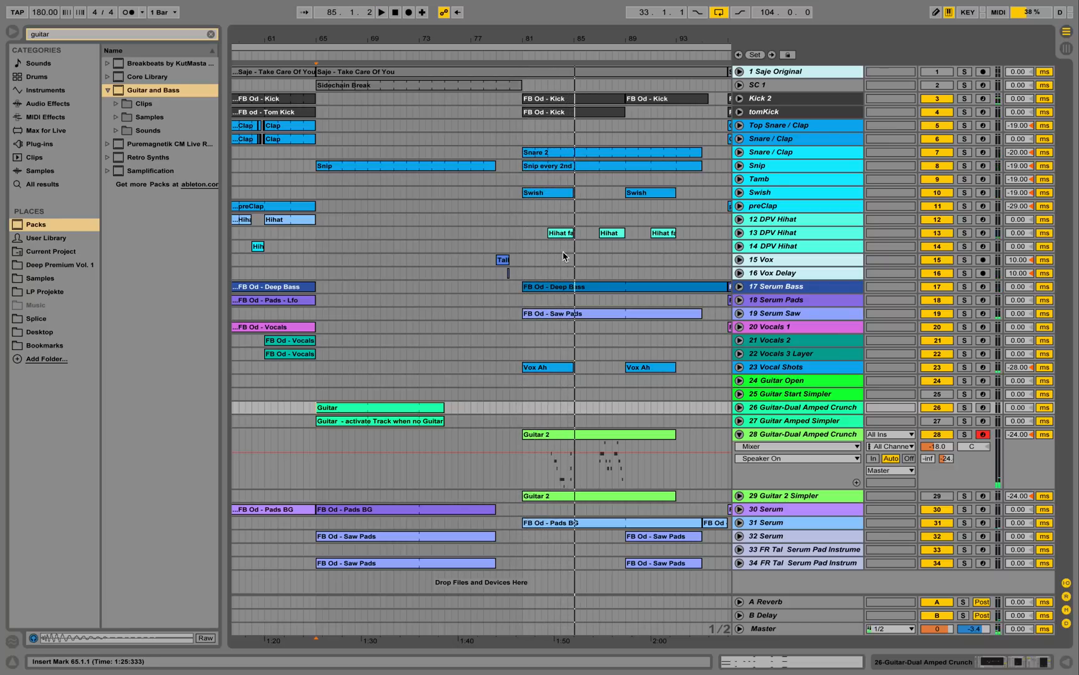
pyautogui.click(770, 261)
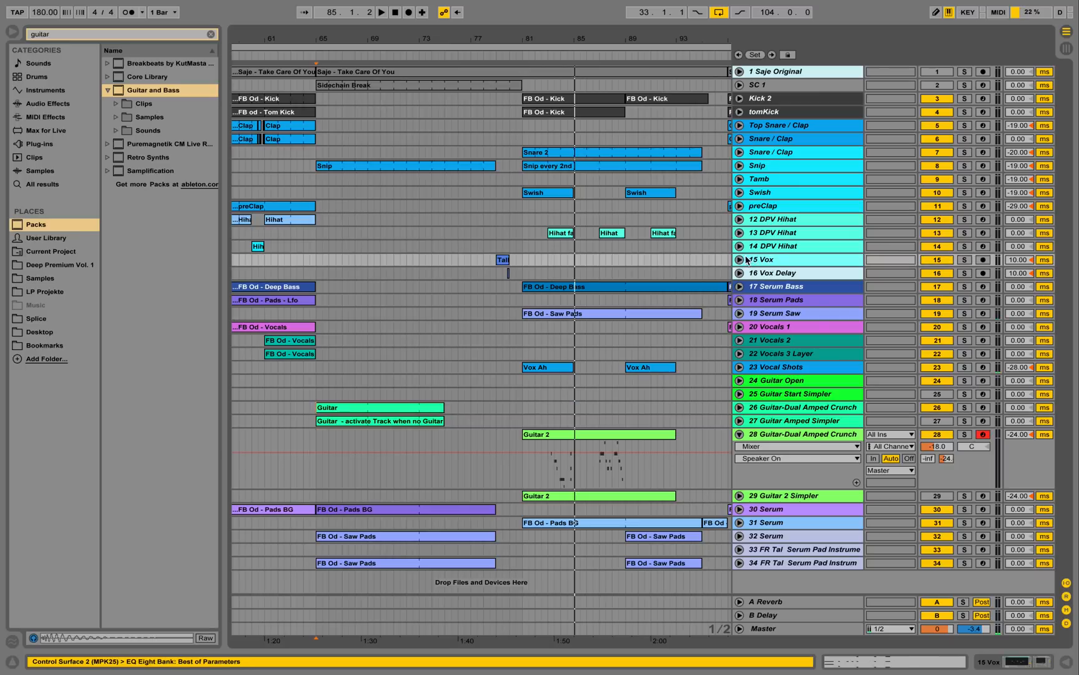
pyautogui.click(740, 260)
pyautogui.click(500, 285)
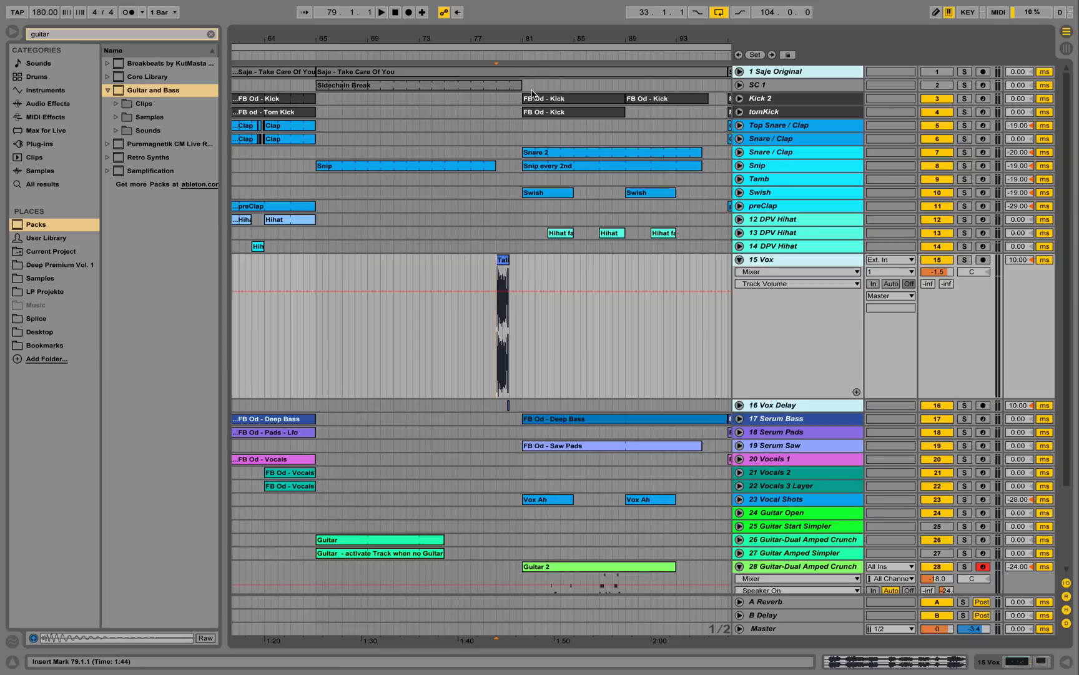
# - Set the insert marker at 81.1.1 and unfold the Snare / Clap track 7 and the Snip track
pyautogui.click(524, 140)
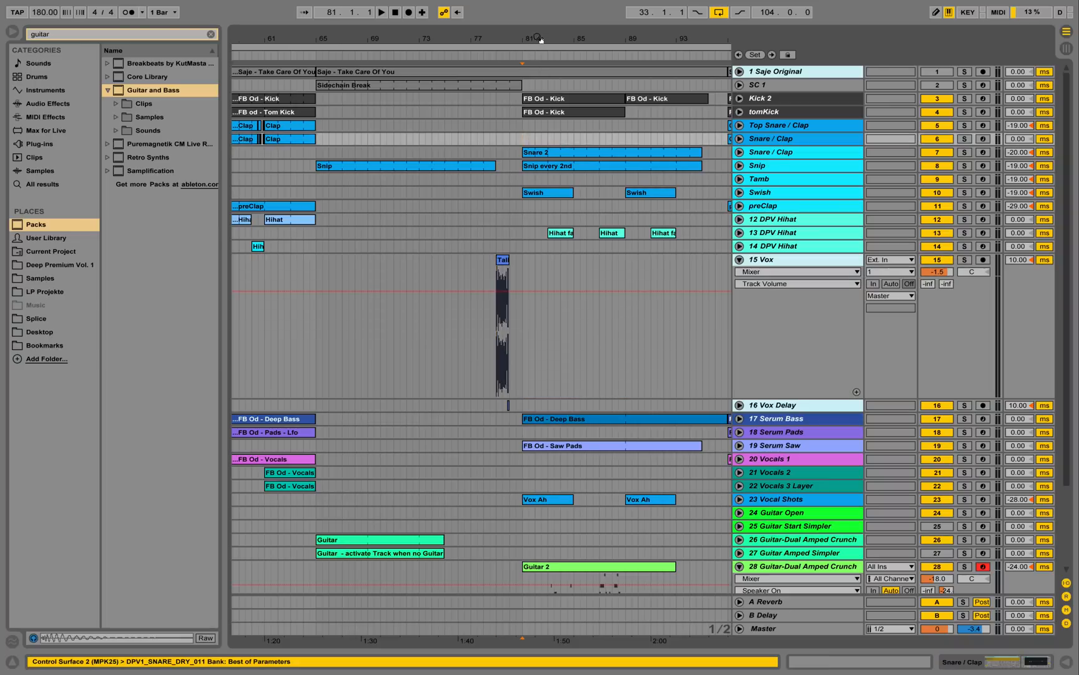
pyautogui.moveTo(539, 39); pyautogui.dragTo(497, 42)
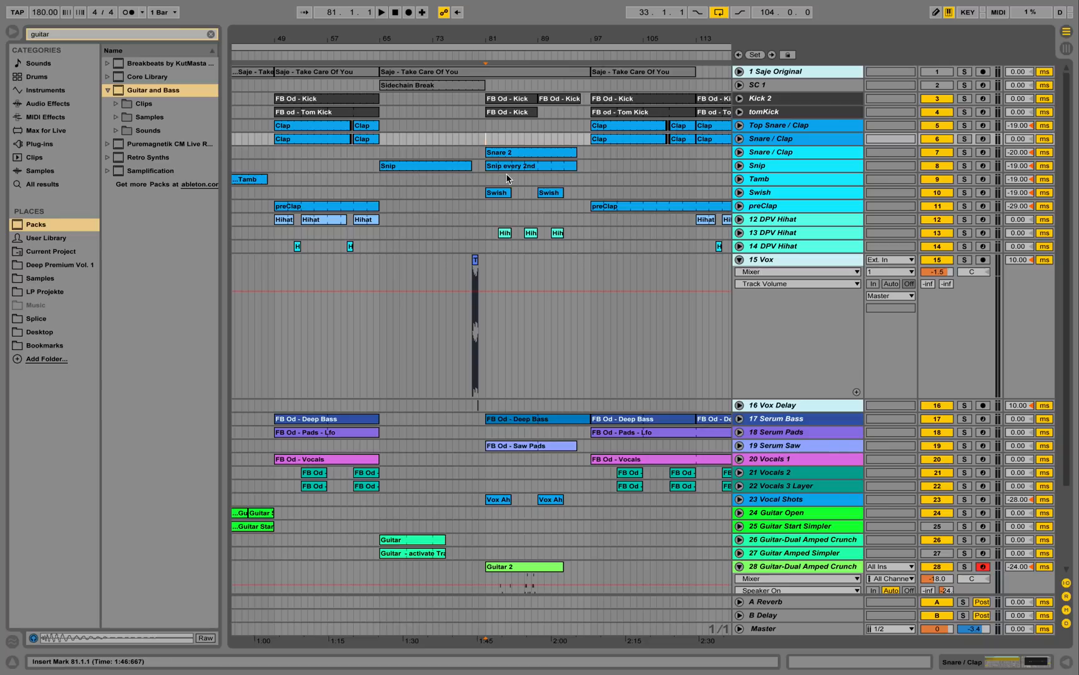
pyautogui.click(739, 153)
pyautogui.click(740, 178)
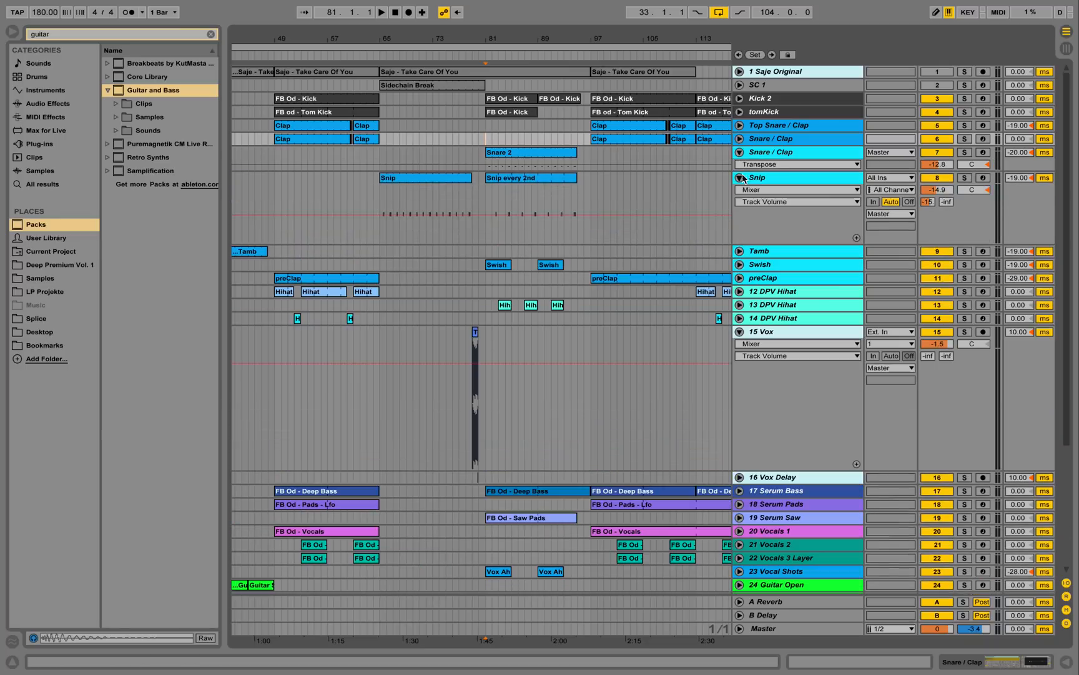
# - Solo the Snare / Clap track 7, play it briefly from 81.1.1 and show its DPV Snare and EQ Eight devices
pyautogui.click(775, 155)
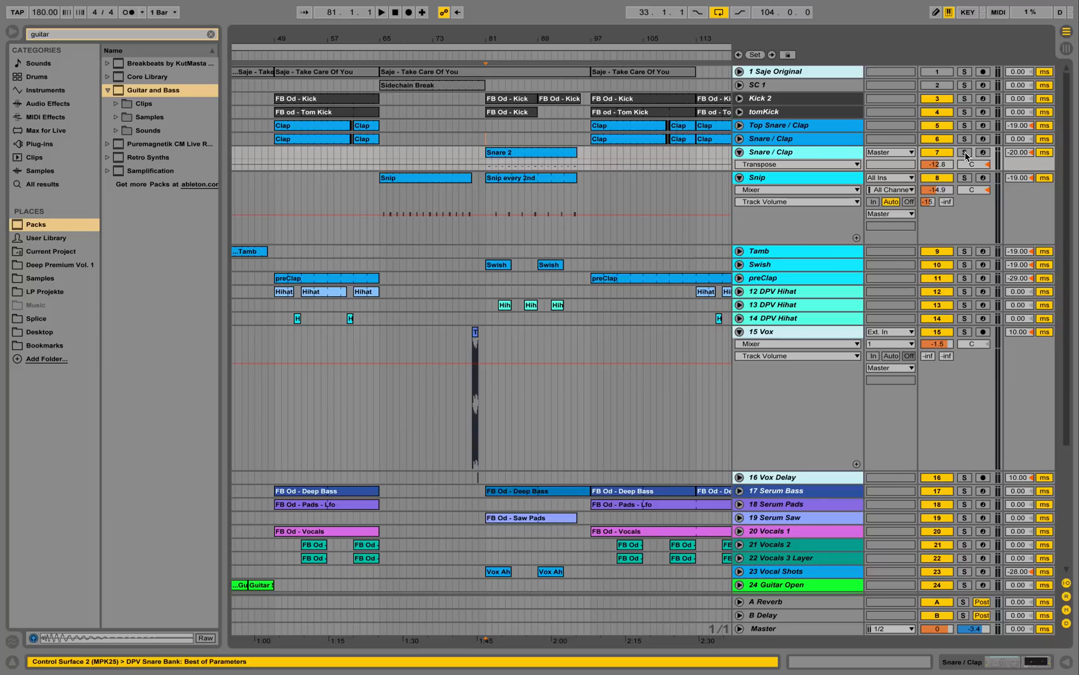
pyautogui.click(965, 154)
pyautogui.press('space')
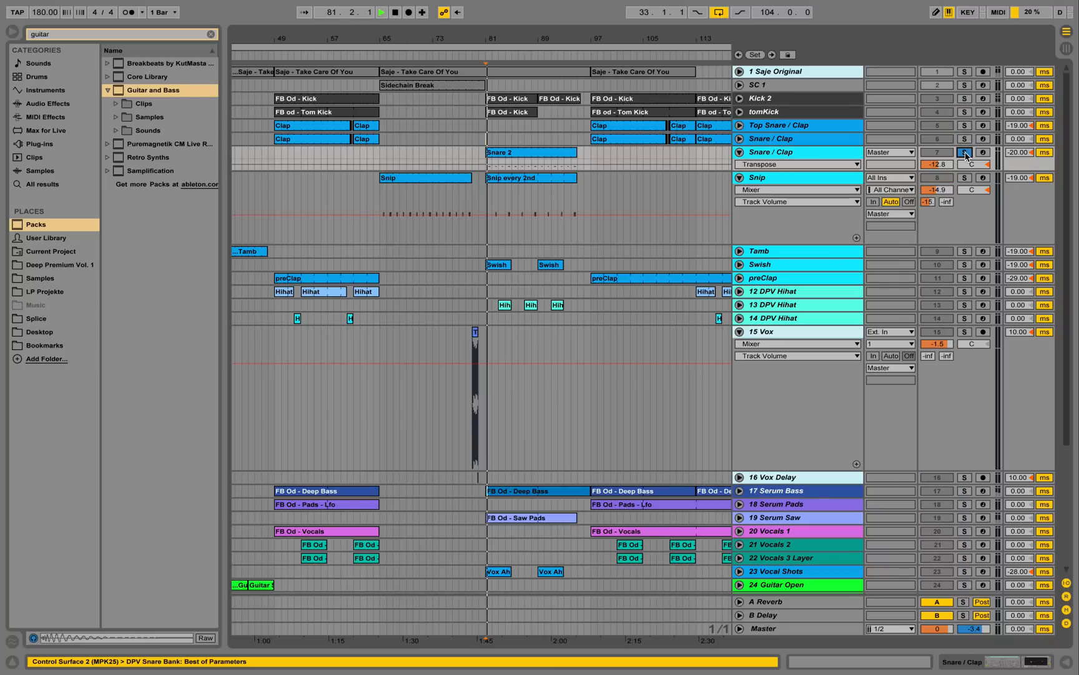
pyautogui.press('space')
pyautogui.doubleClick(816, 155)
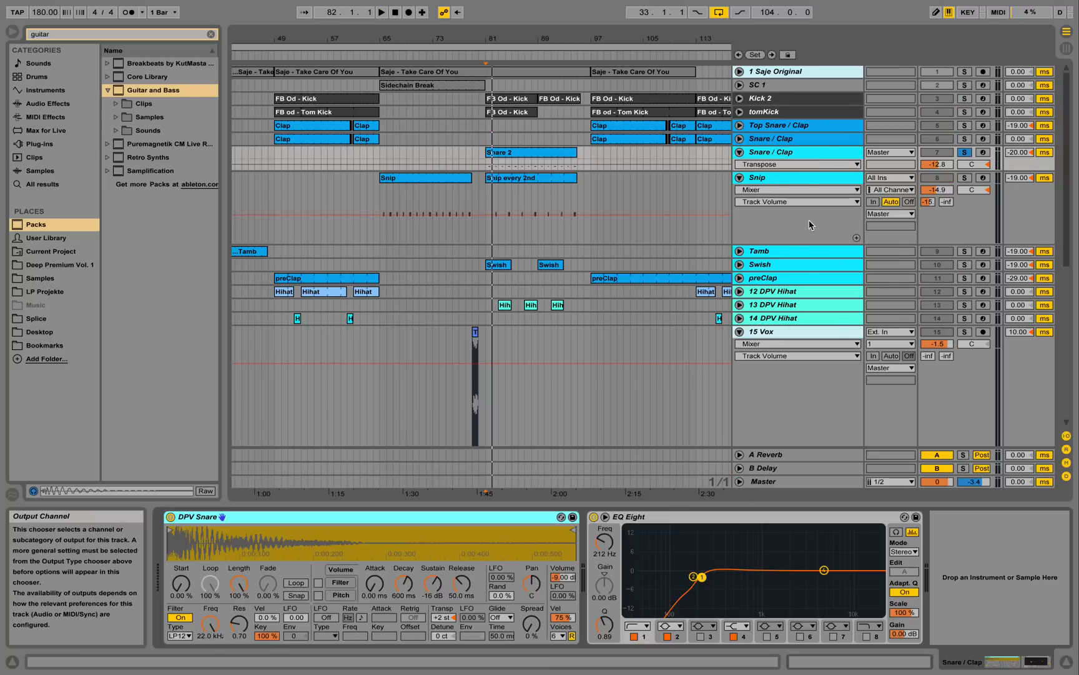
# - Solo the Snip track instead, show its devices and play its Snip every 2nd clip from 82.3.1
pyautogui.click(965, 177)
pyautogui.click(797, 181)
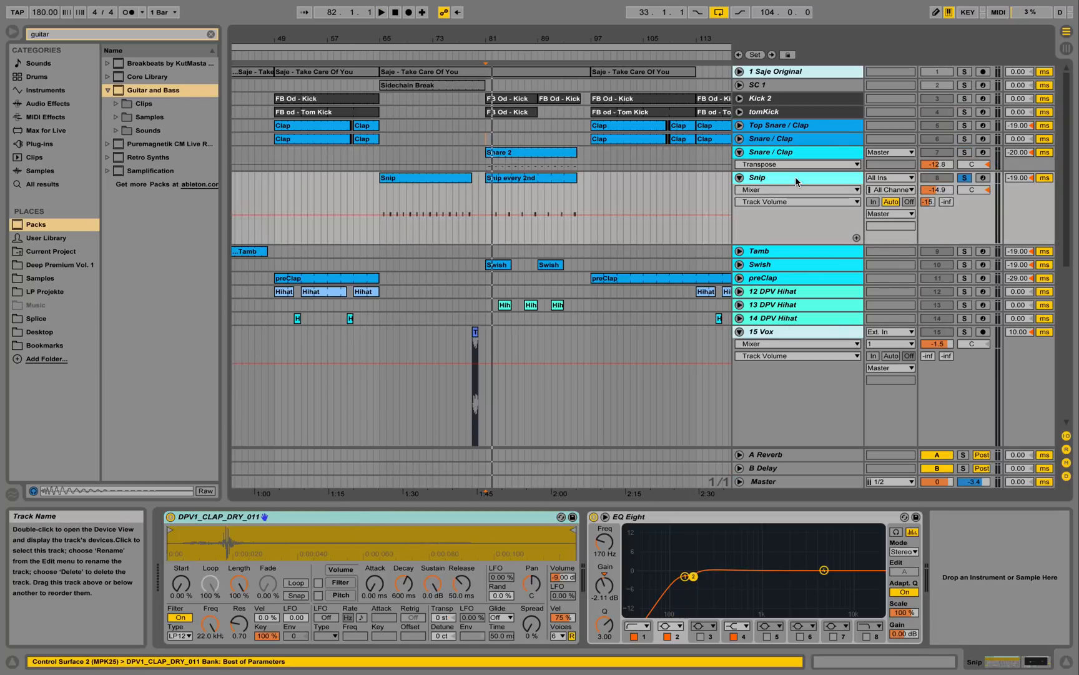
pyautogui.moveTo(505, 40); pyautogui.dragTo(499, 106)
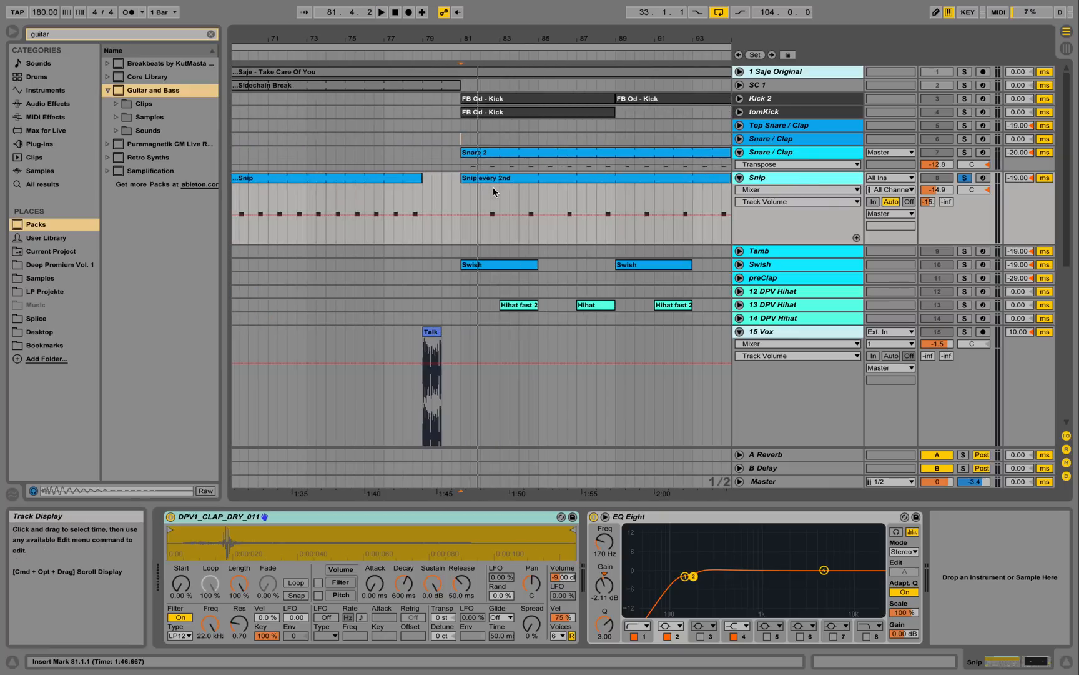
pyautogui.click(490, 192)
pyautogui.press('space')
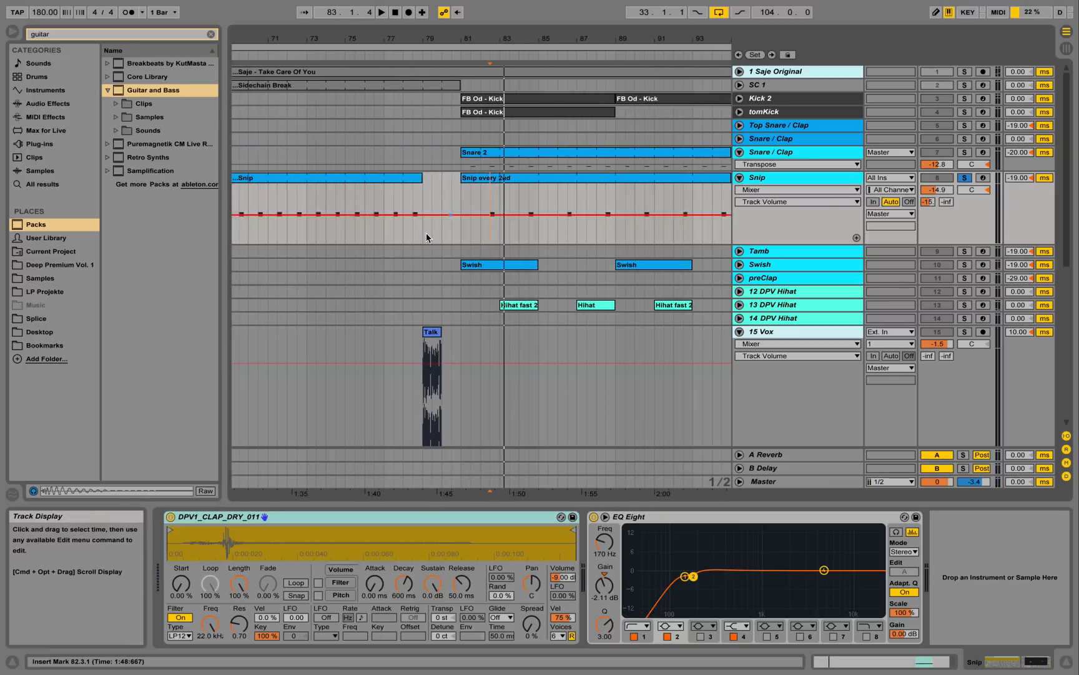
# - Unfold and solo the Swish track, play it from 82.3.1 and turn its solo off
pyautogui.click(740, 264)
pyautogui.click(964, 264)
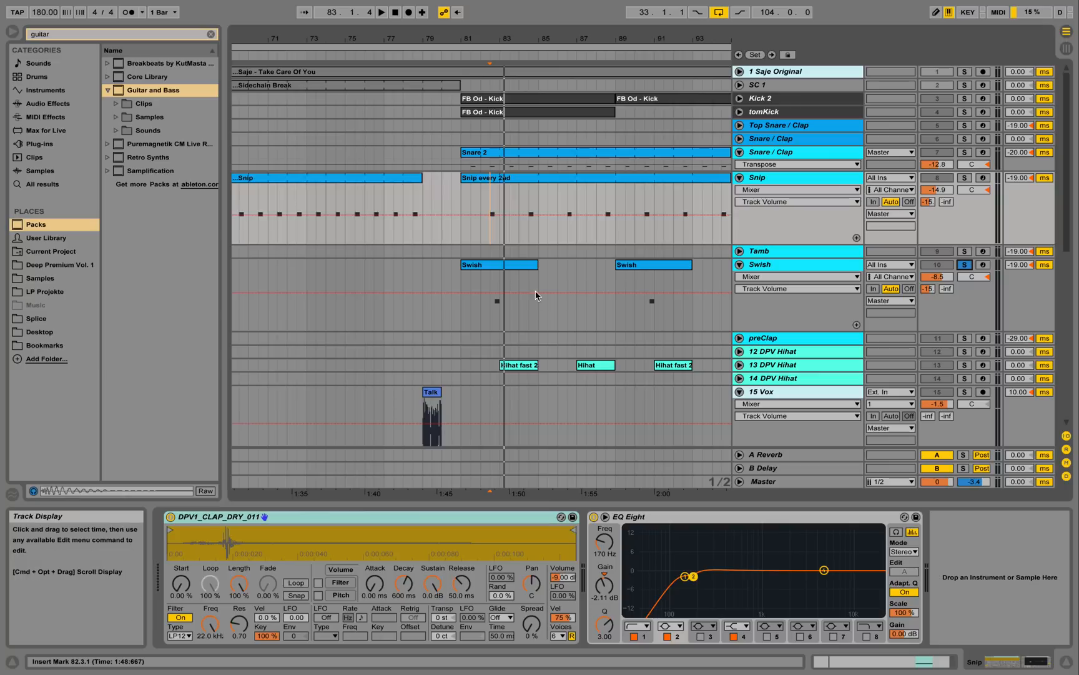
pyautogui.click(491, 274)
pyautogui.press('space')
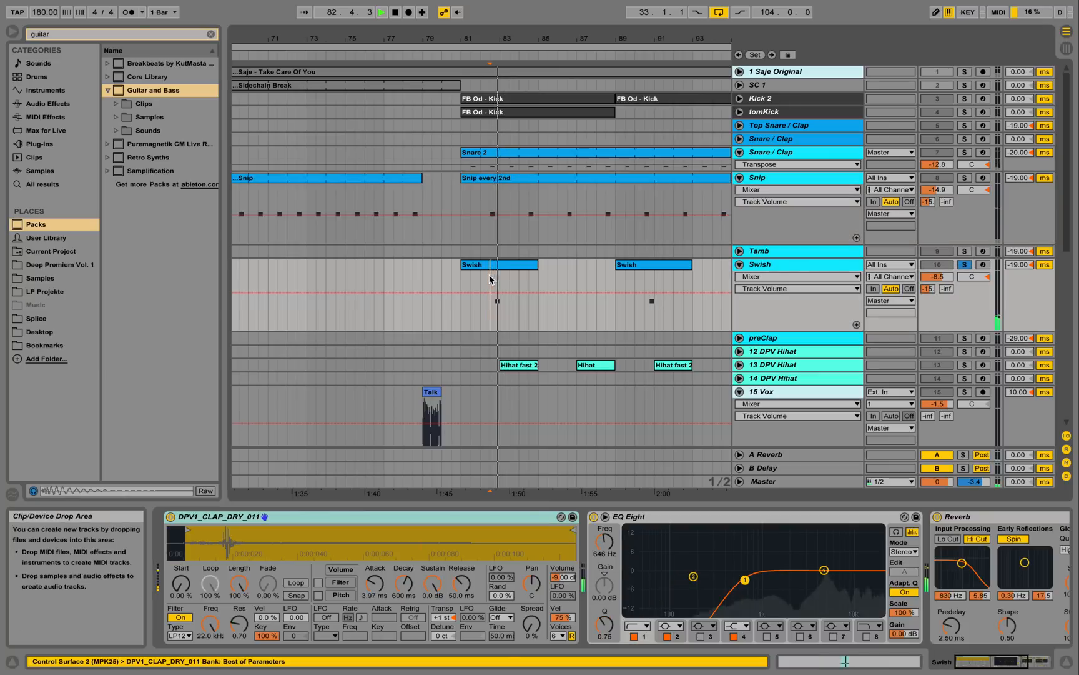
pyautogui.click(966, 267)
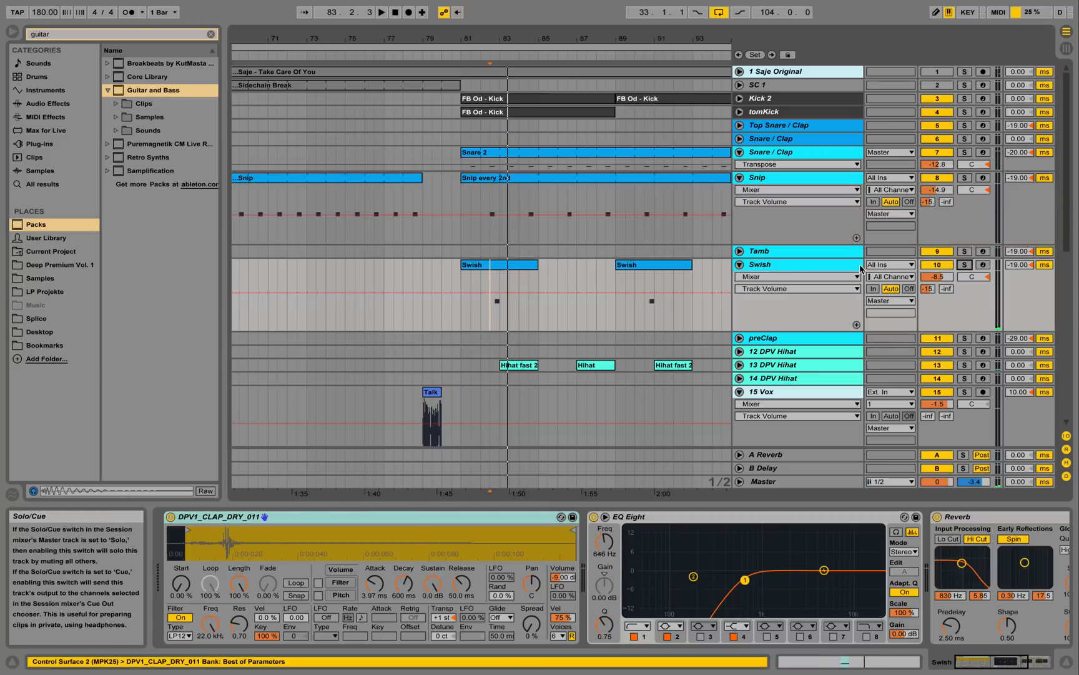
# - Play the full arrangement from 81.1.1 into bar 83 to hear the swish in the mix
pyautogui.click(460, 235)
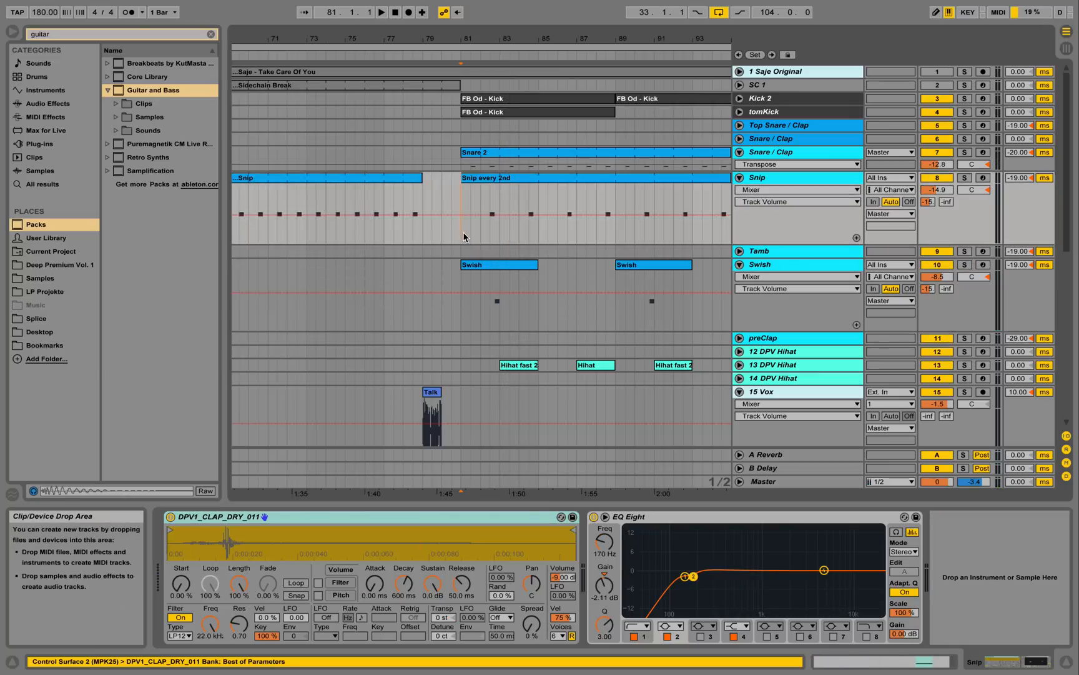
pyautogui.press('space')
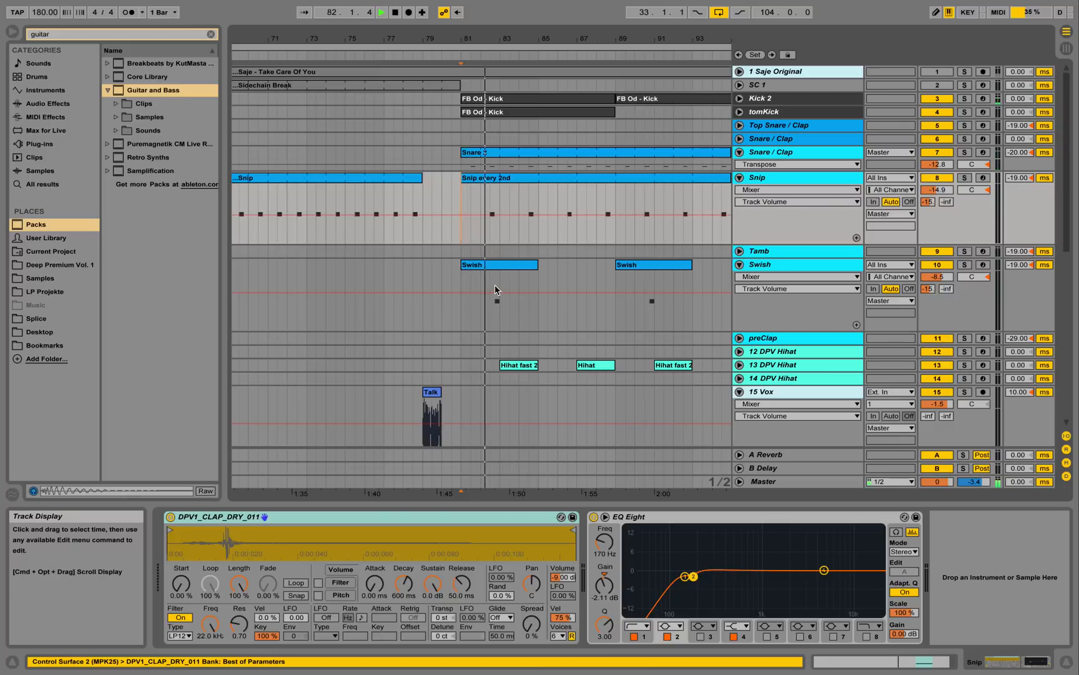
pyautogui.click(496, 296)
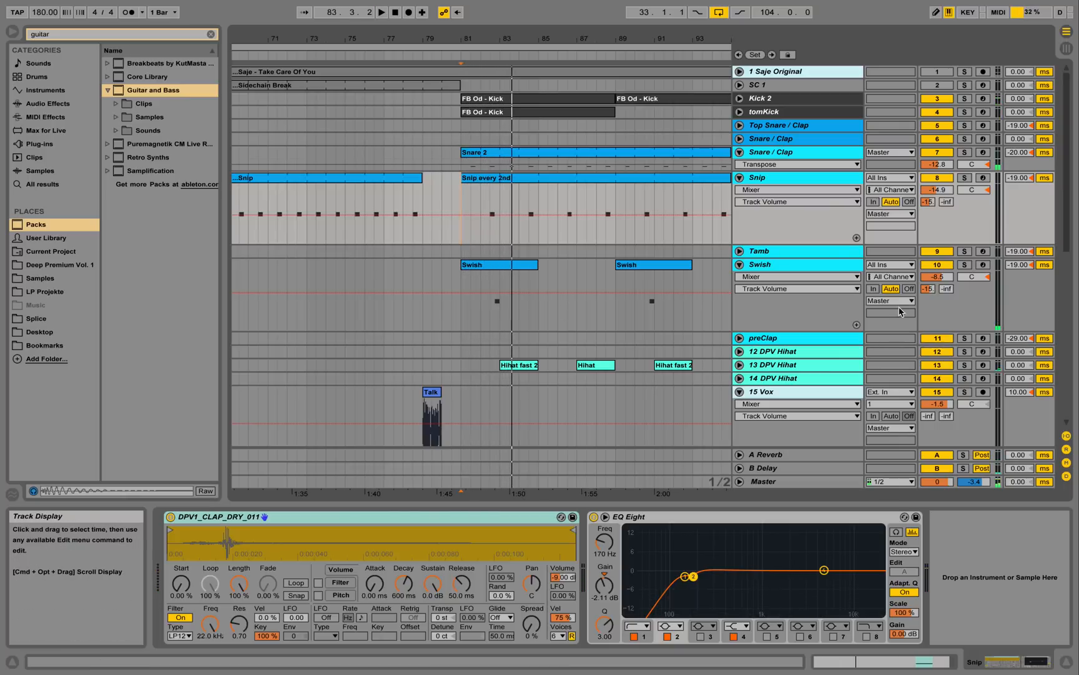
# - Solo the Swish track again, play it from 82.3.1, inspect its Reverb settings and turn the solo off
pyautogui.click(965, 264)
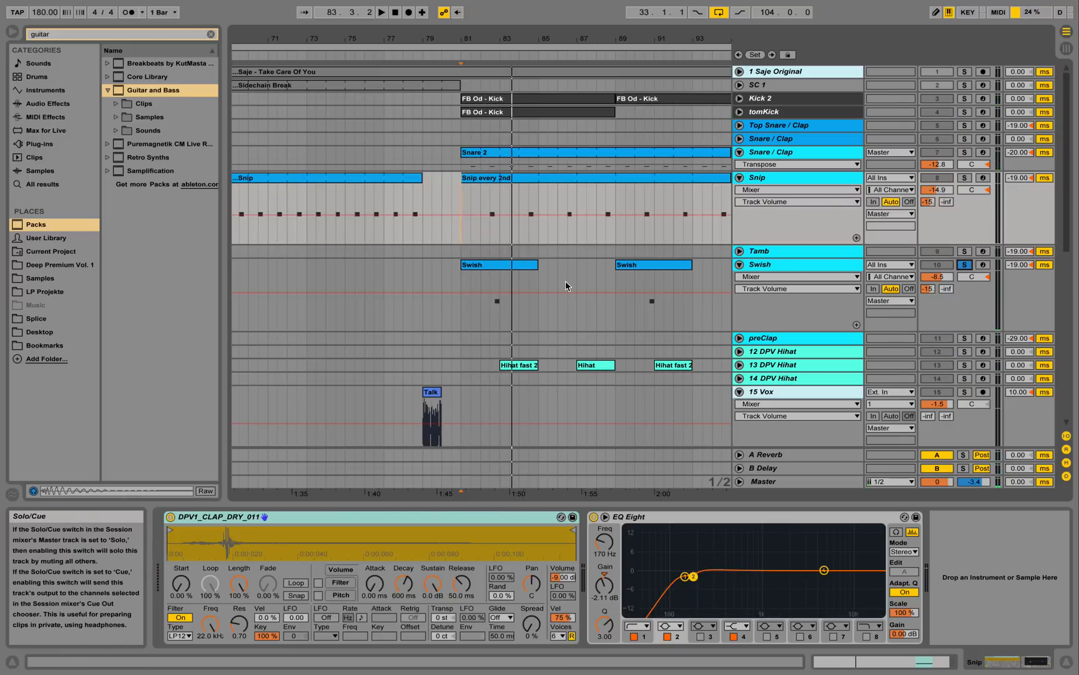
pyautogui.click(490, 284)
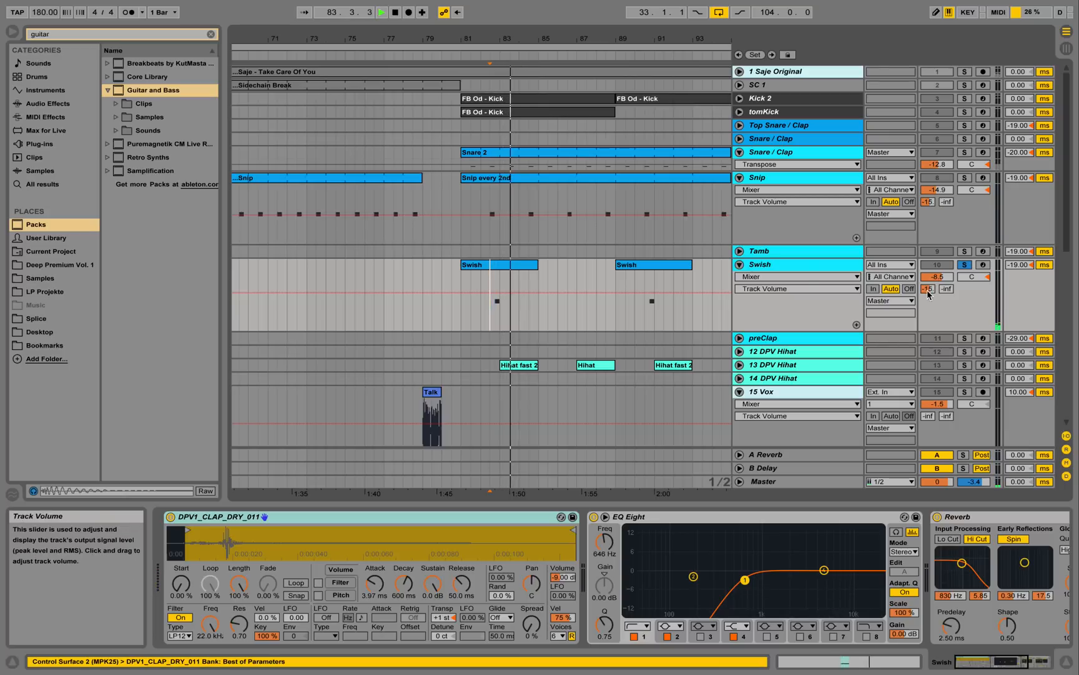
pyautogui.press('space')
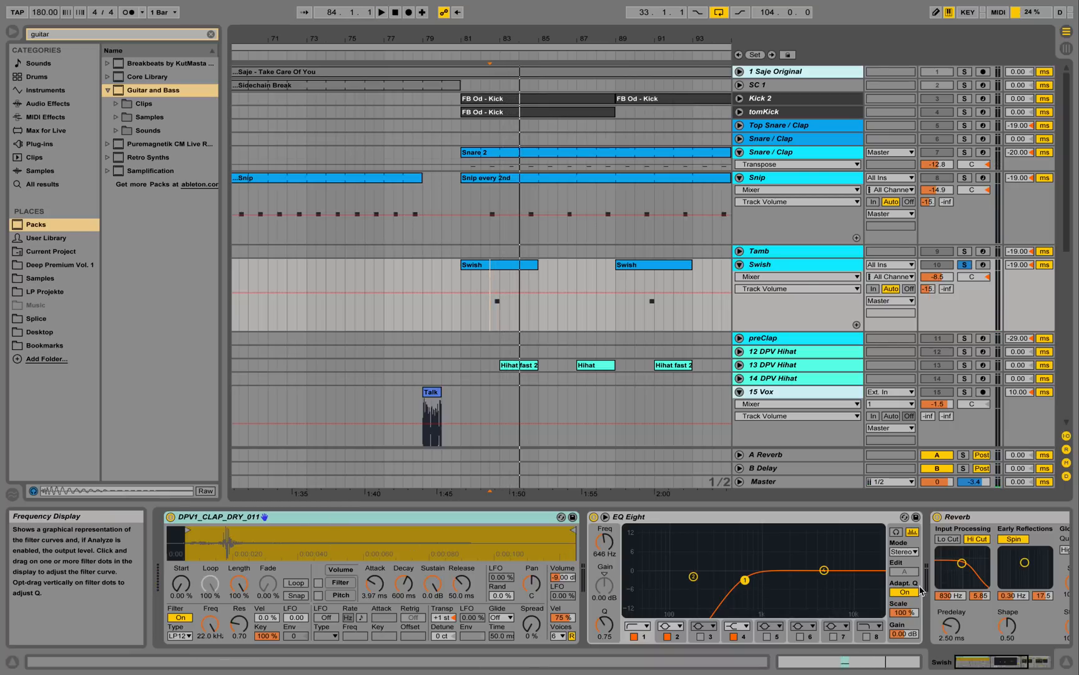
pyautogui.click(975, 517)
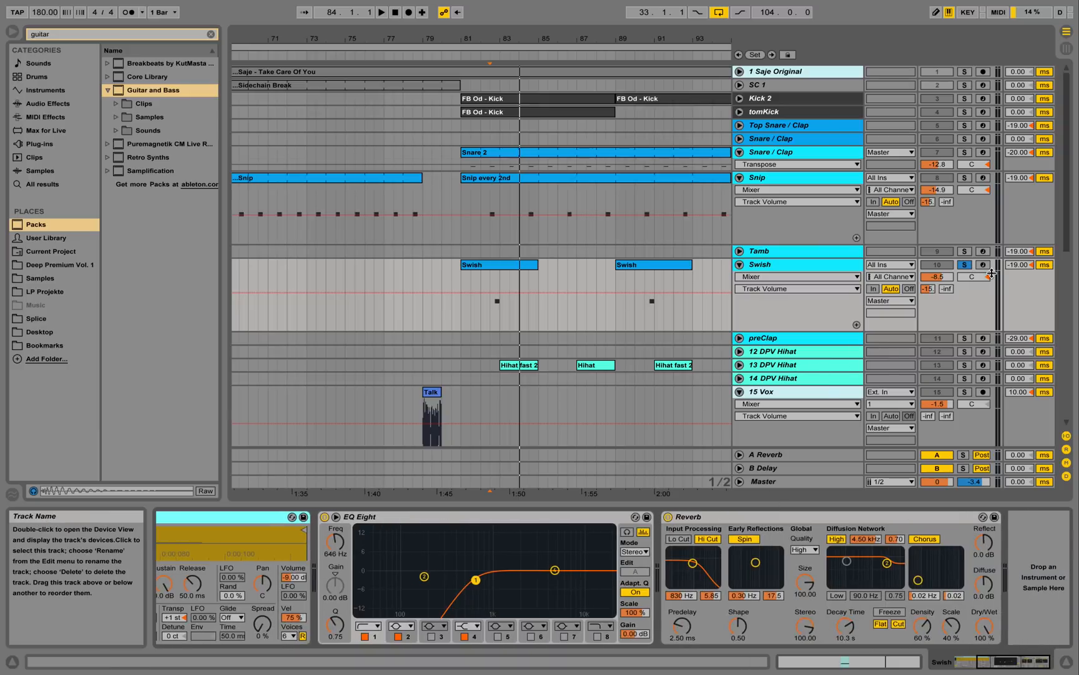
pyautogui.click(964, 264)
# - Unfold 13 DPV Hihat, play its Hihat fast 2 clip at bar 83 in the note editor and show the track's devices
pyautogui.scroll(-1, 752, 330)
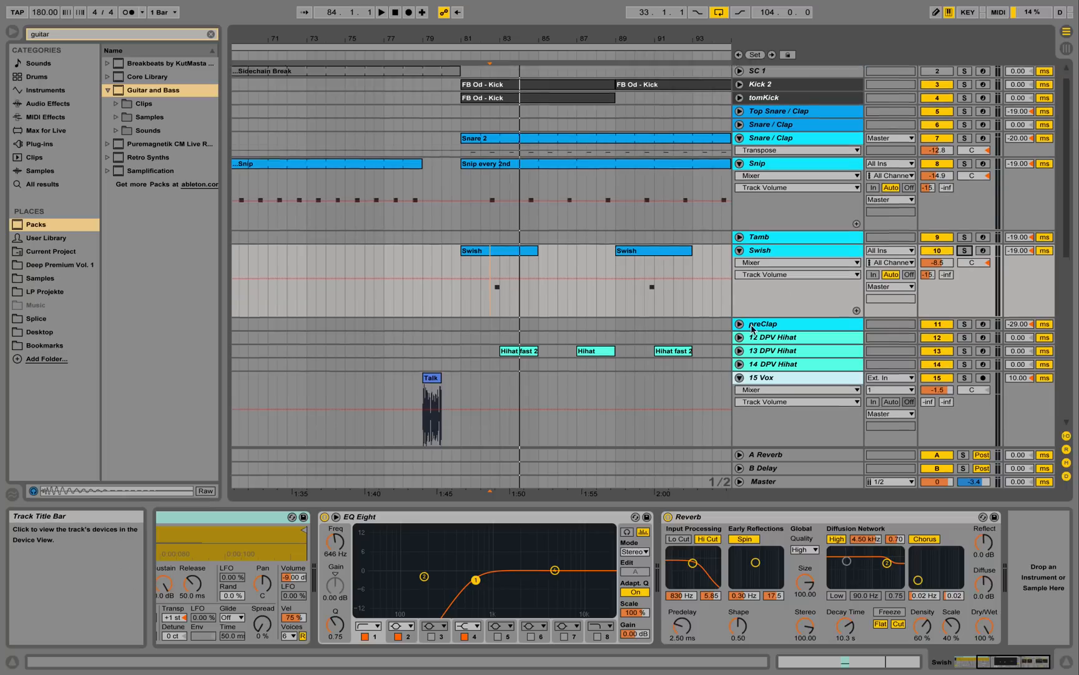
pyautogui.scroll(-1, 752, 329)
pyautogui.click(739, 336)
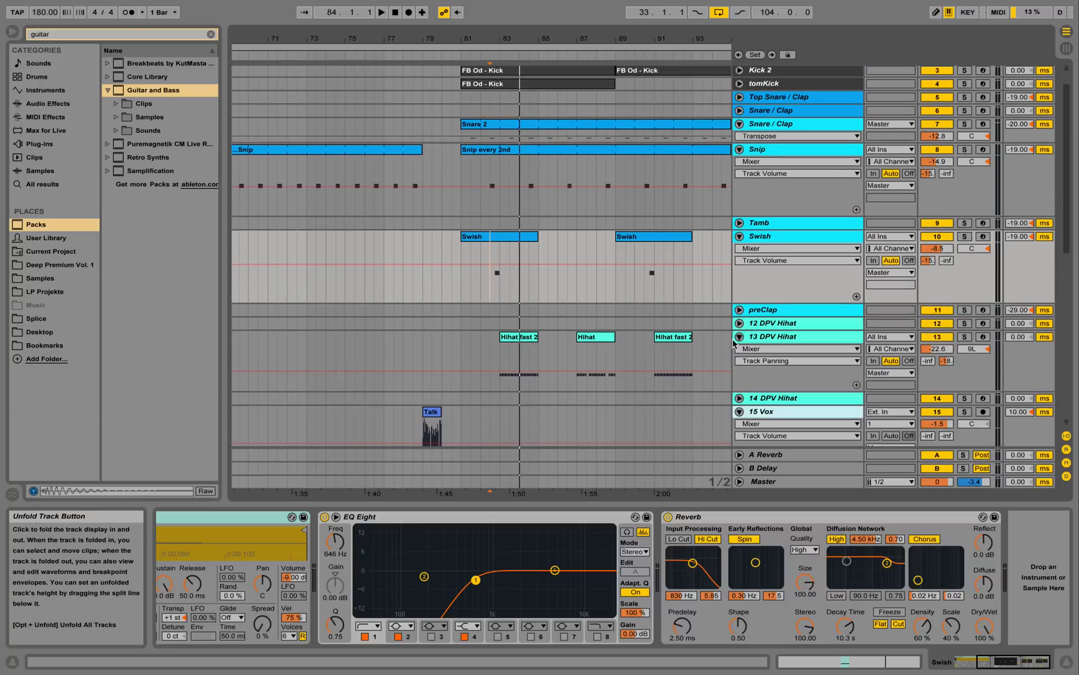
pyautogui.doubleClick(526, 340)
pyautogui.press('space')
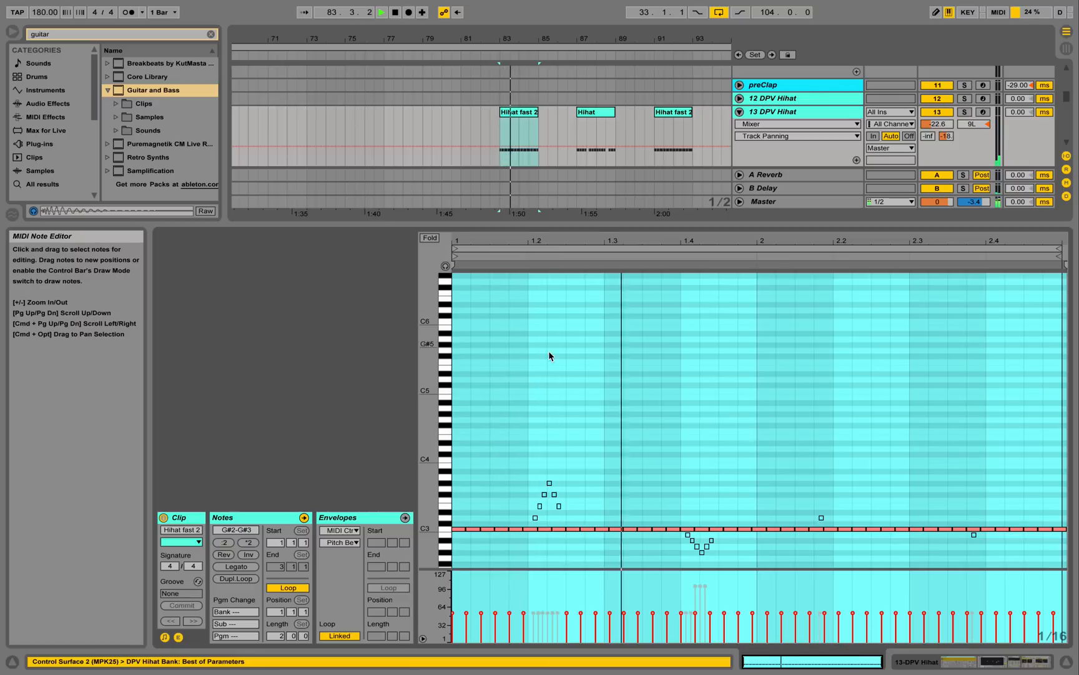
pyautogui.click(1018, 662)
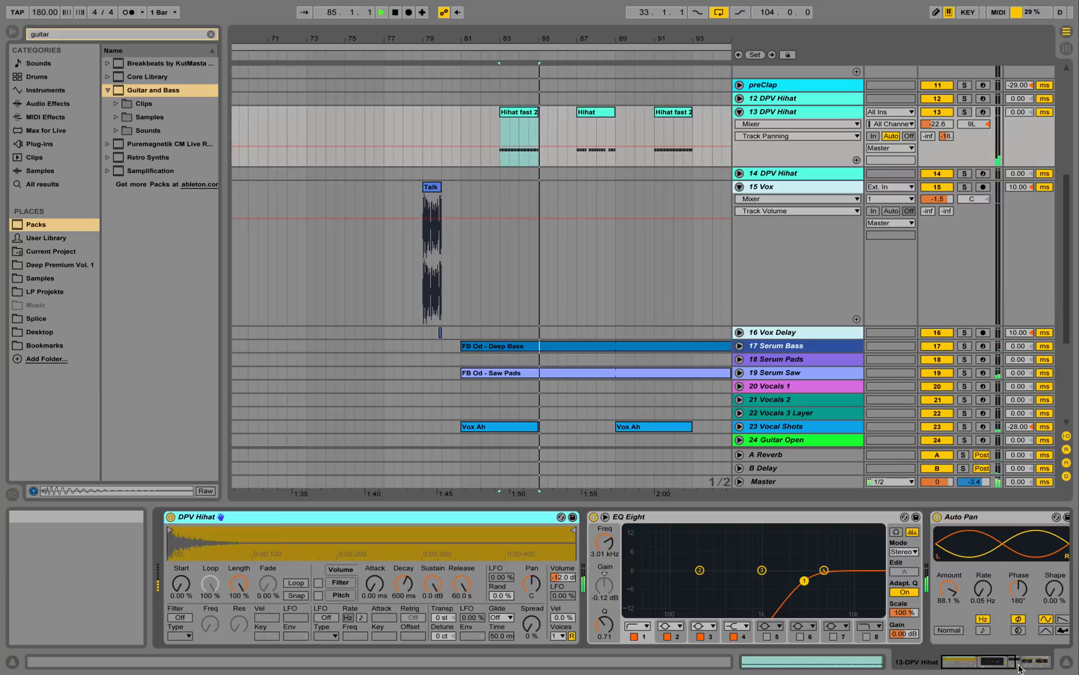
pyautogui.press('space')
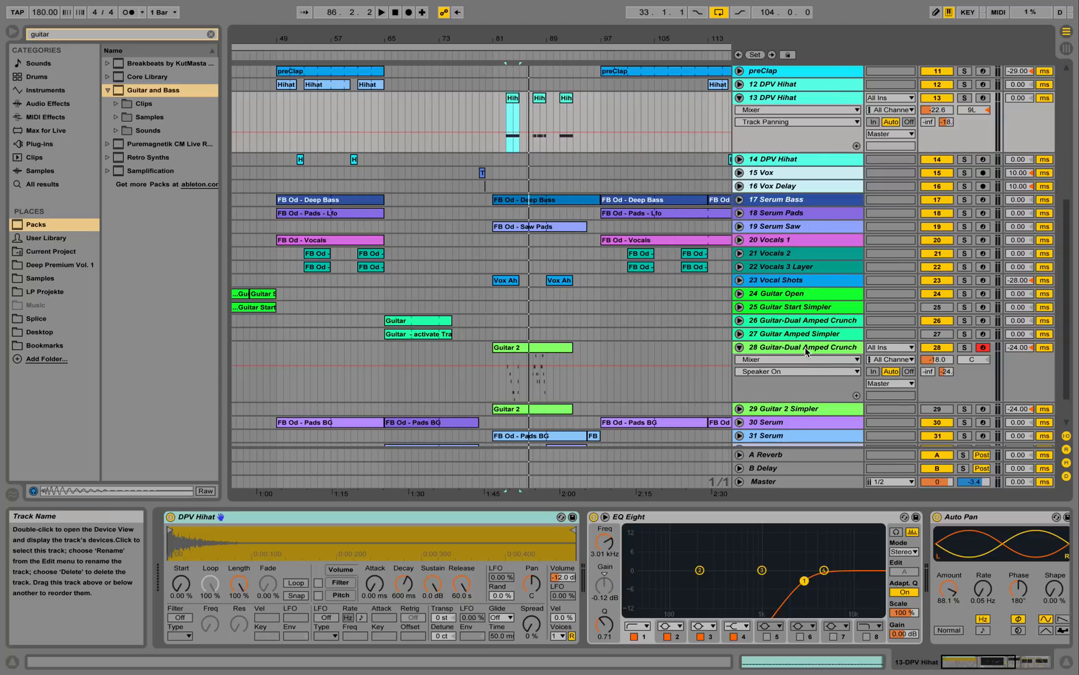
# - Unfold the 31 Serum, 32 Serum and 34 FR Tal Serum Pad tracks to show their clips' notes
pyautogui.scroll(-2, 807, 351)
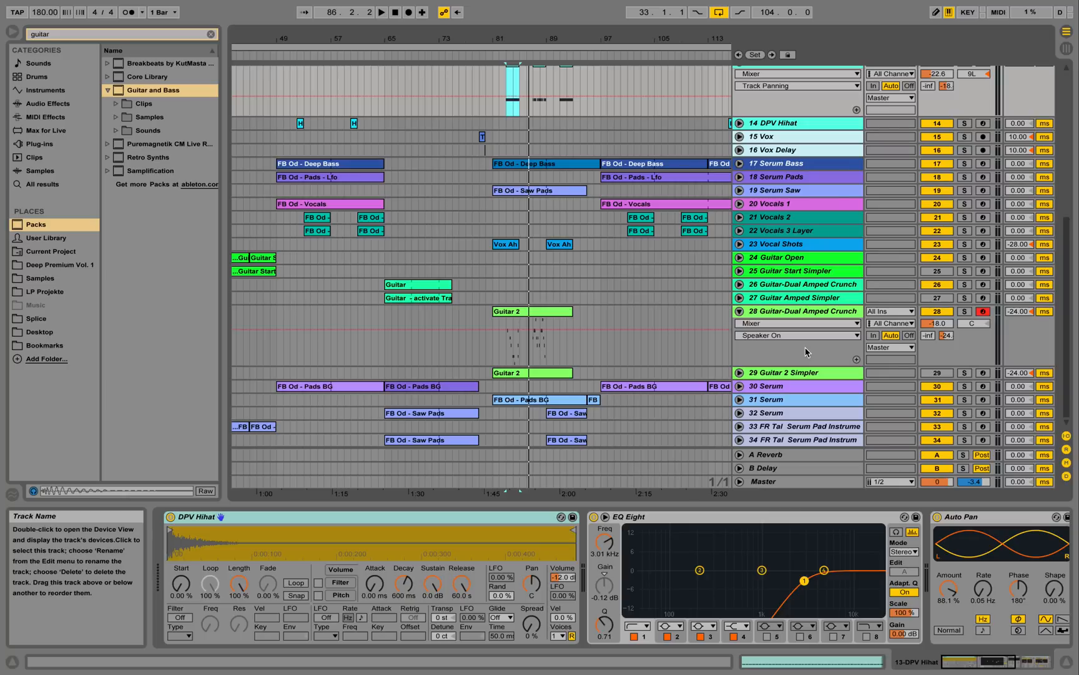
pyautogui.click(739, 400)
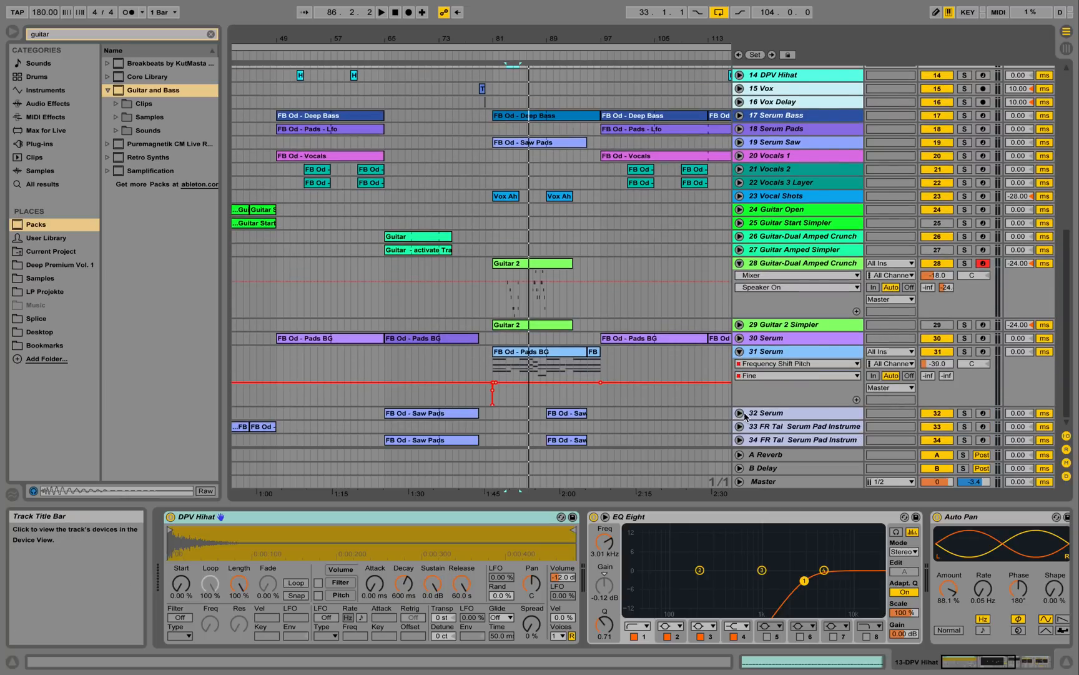
pyautogui.click(739, 413)
pyautogui.click(739, 413)
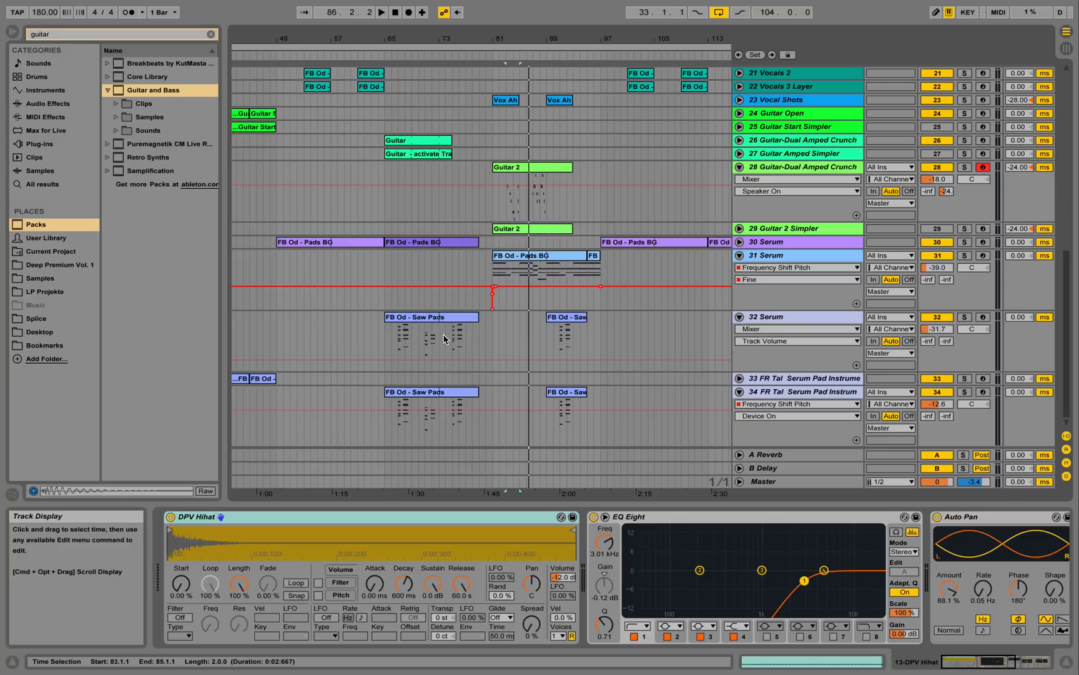
# - Unfold 17 Serum Bass, select its FB Od - Deep Bass clip at bar 81, view its Serum synth and close the plug-in window
pyautogui.scroll(10, 544, 315)
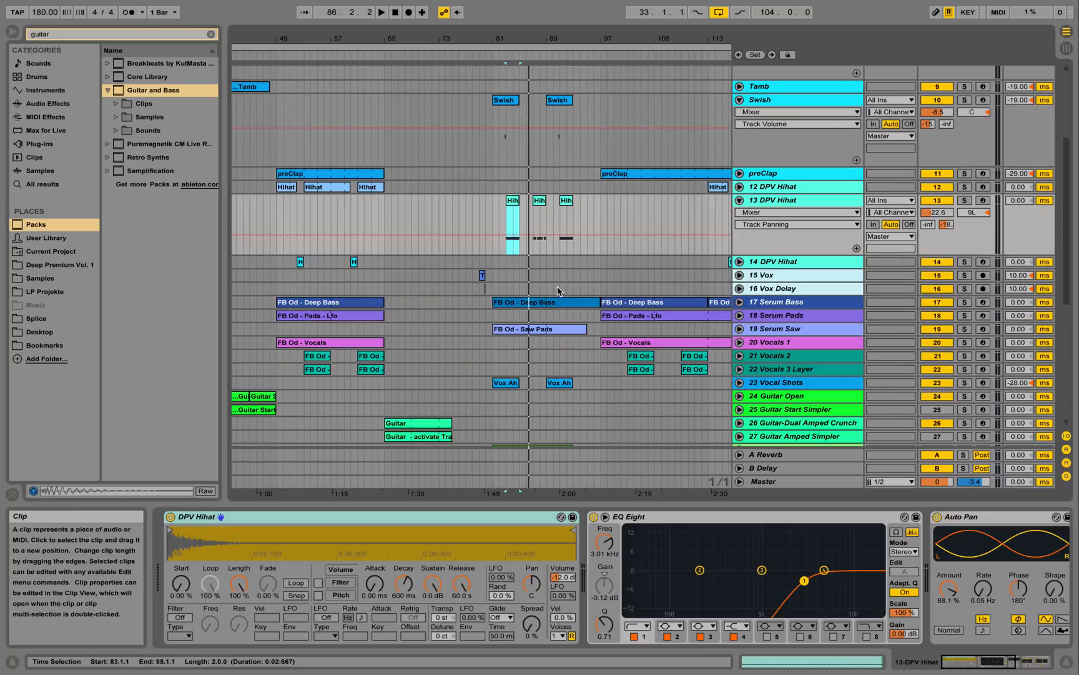
pyautogui.click(740, 303)
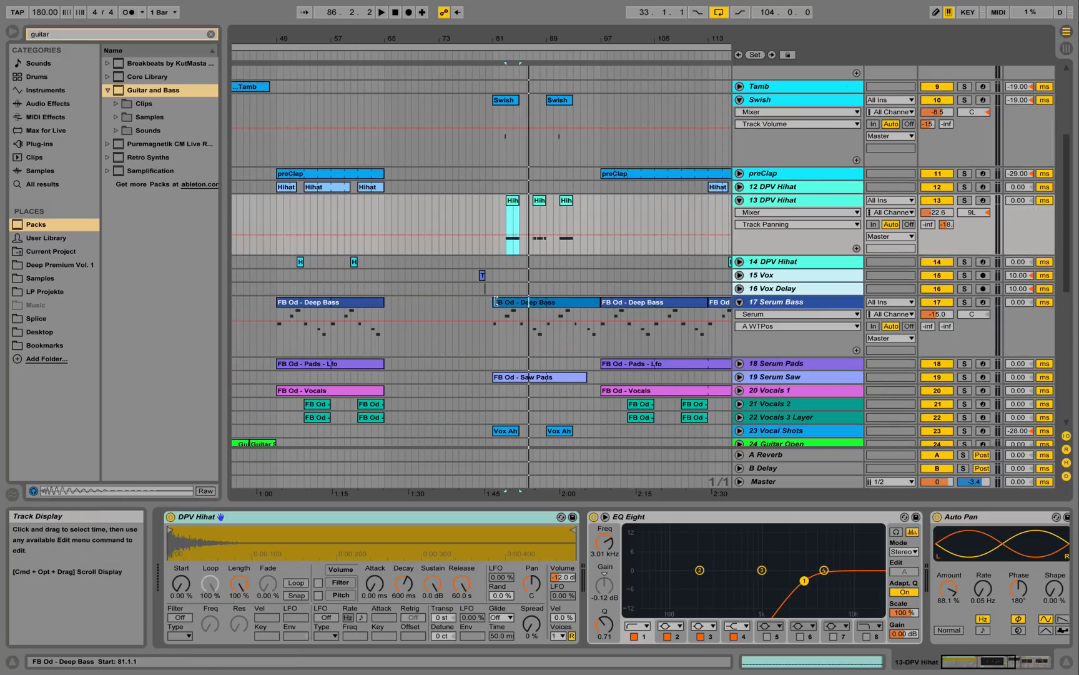
pyautogui.click(498, 301)
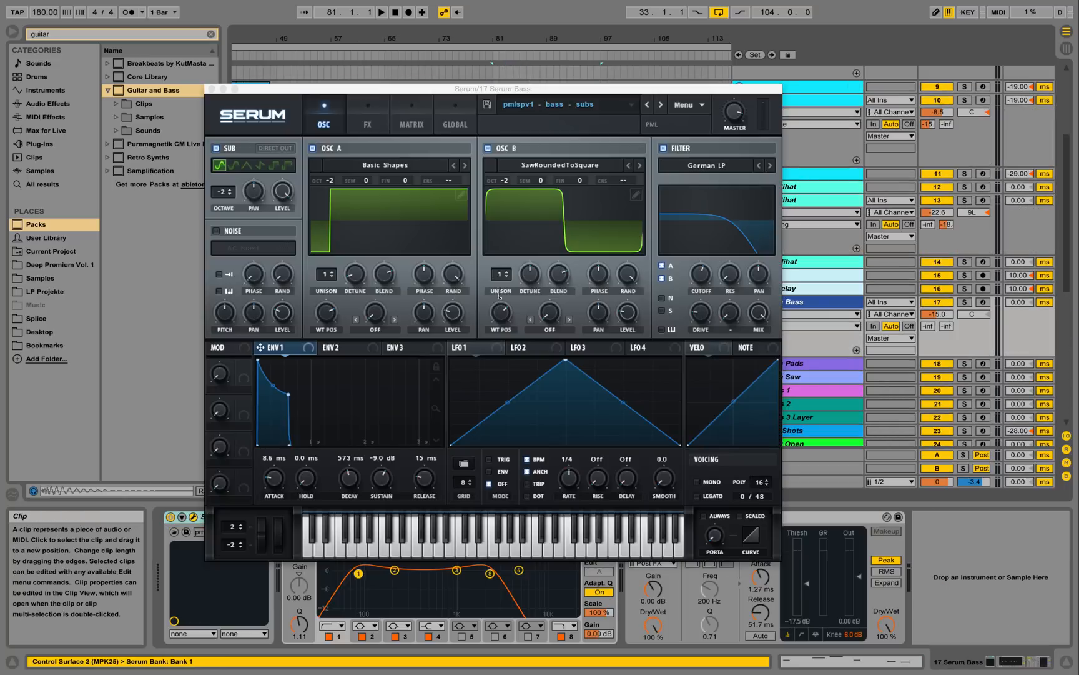
pyautogui.click(213, 92)
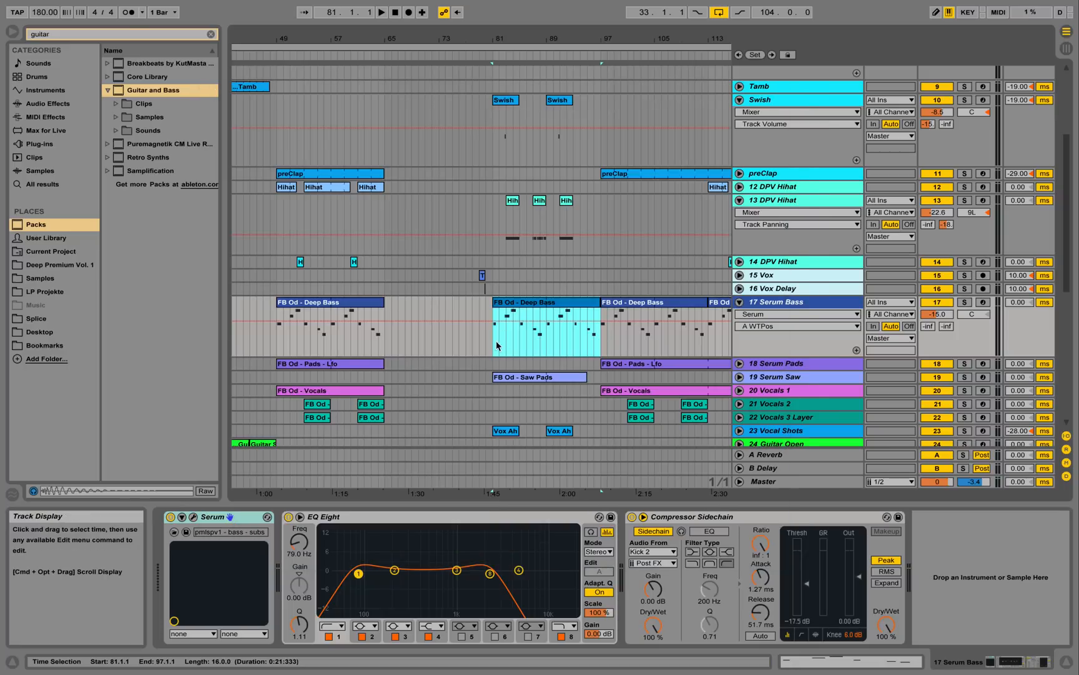
# - Solo the 17 Serum Bass track, play its bass line from 81.1.1 and turn the solo off
pyautogui.click(681, 302)
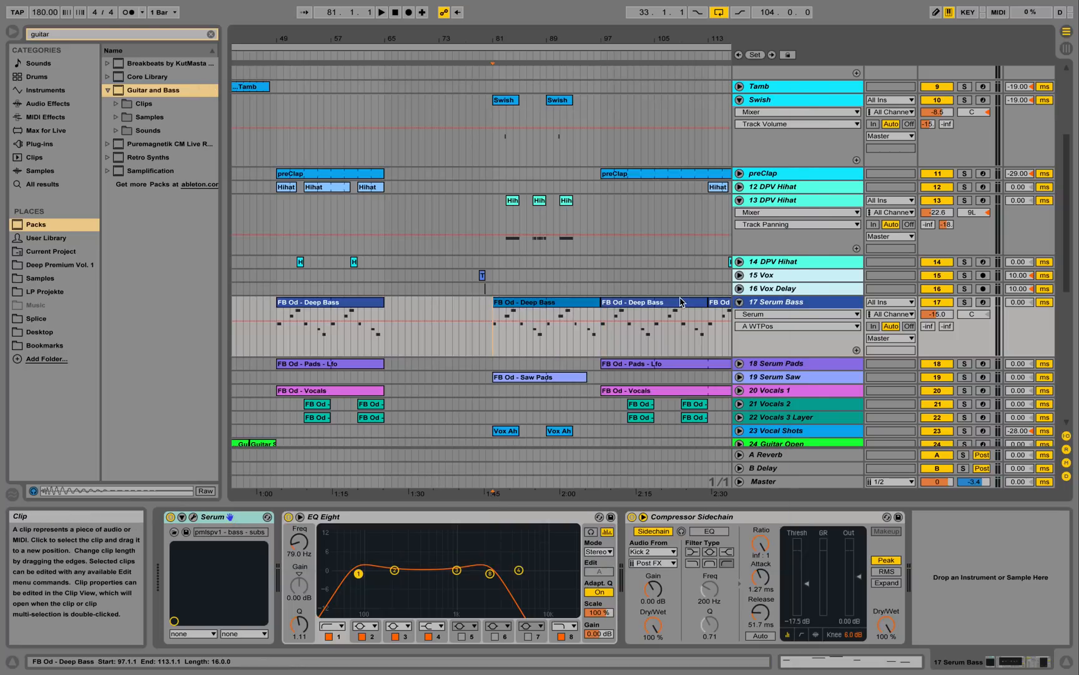
pyautogui.click(526, 343)
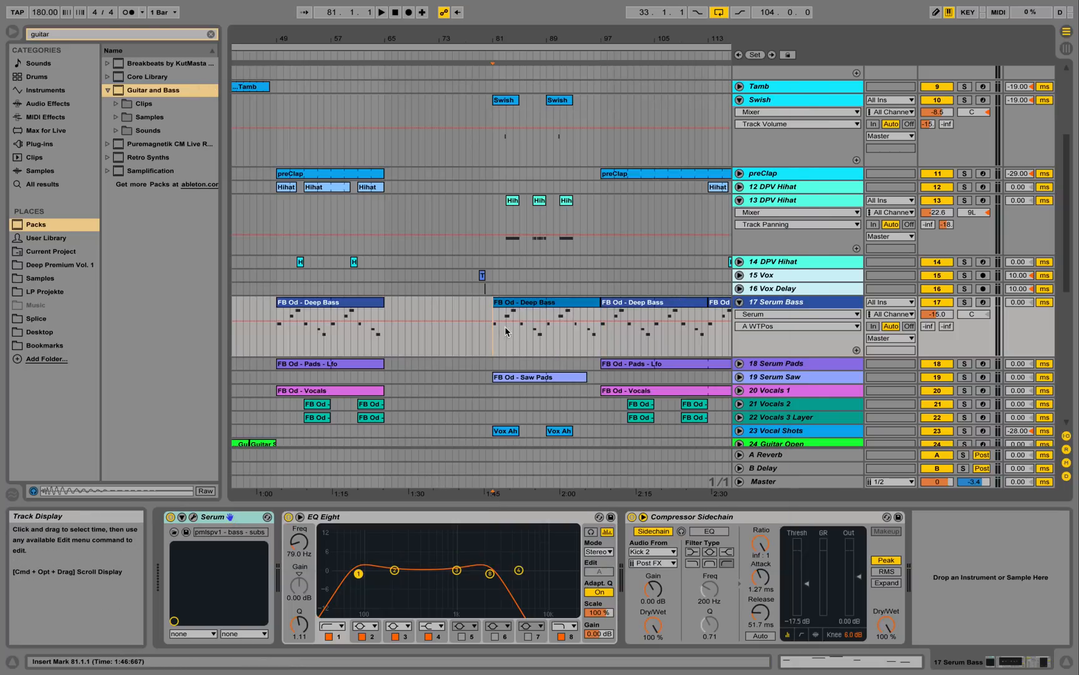
pyautogui.click(965, 303)
pyautogui.press('space')
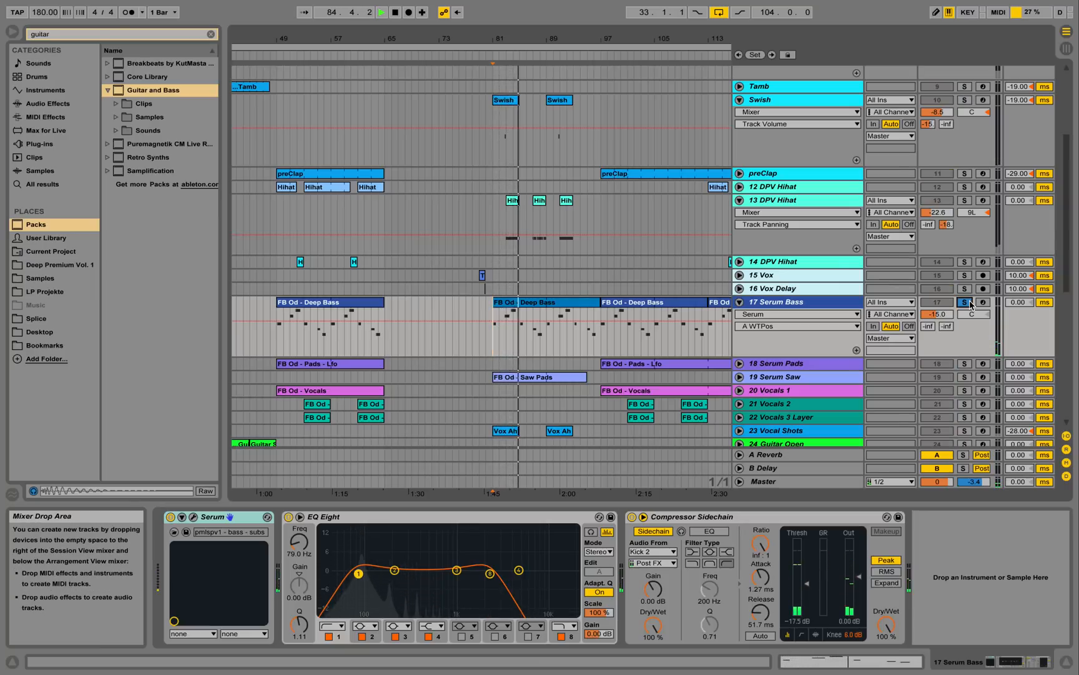
pyautogui.click(970, 304)
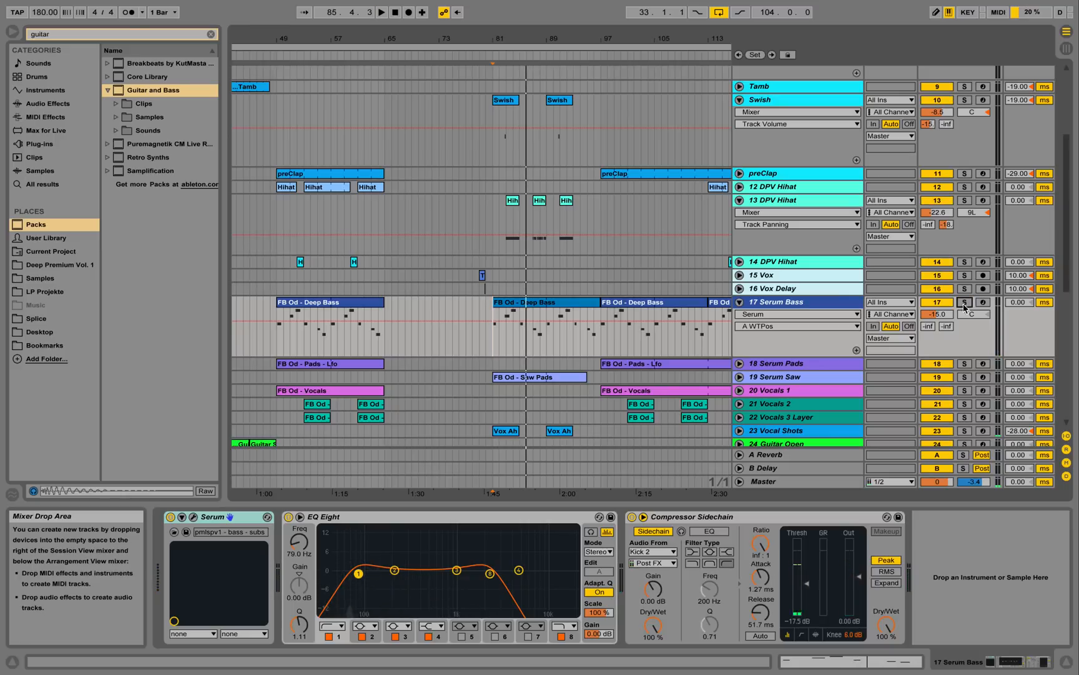
# - Unfold the 19 Serum Saw track, open its FB Od - Saw Pads clip at bar 81 in the note editor and select its chords
pyautogui.click(740, 377)
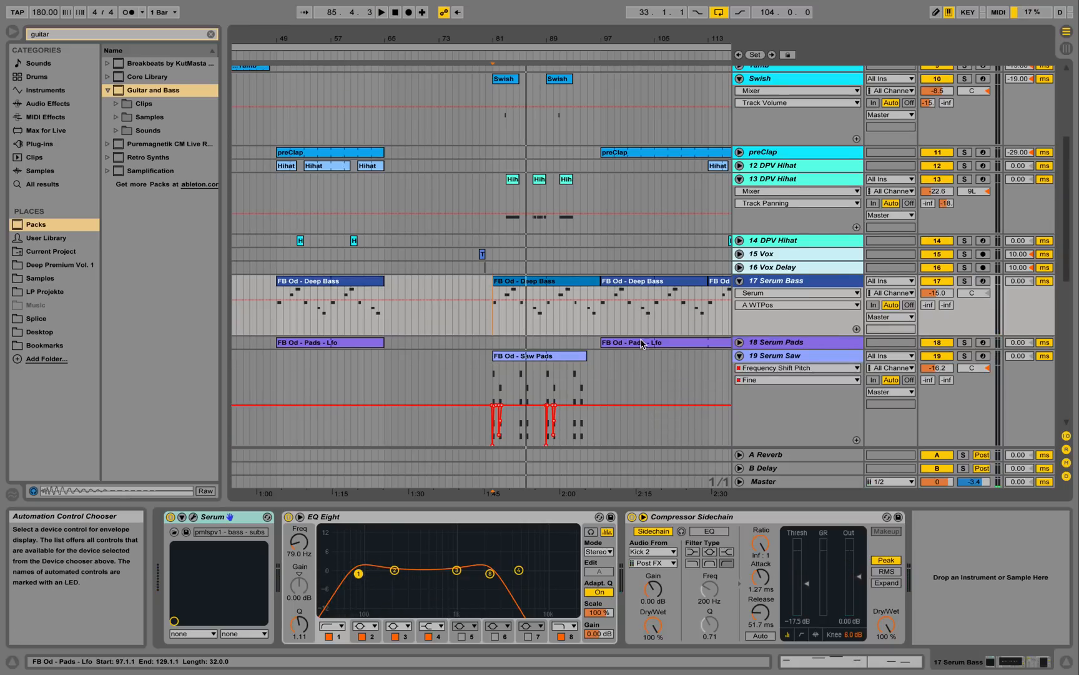
pyautogui.click(789, 357)
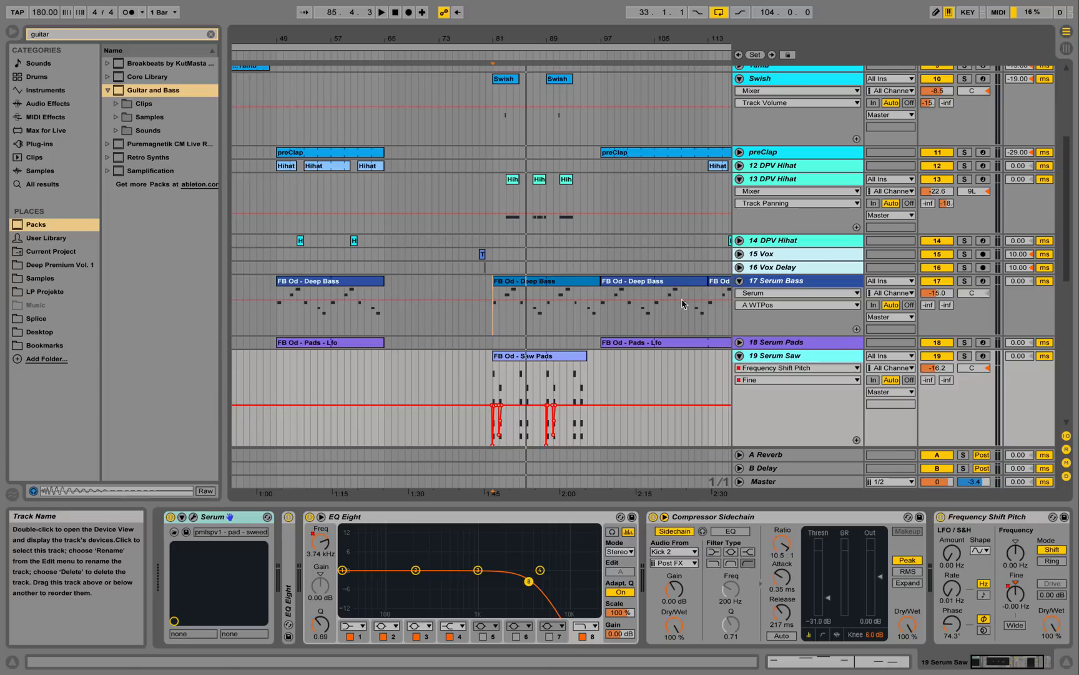
pyautogui.moveTo(510, 44); pyautogui.dragTo(431, 338)
pyautogui.doubleClick(431, 356)
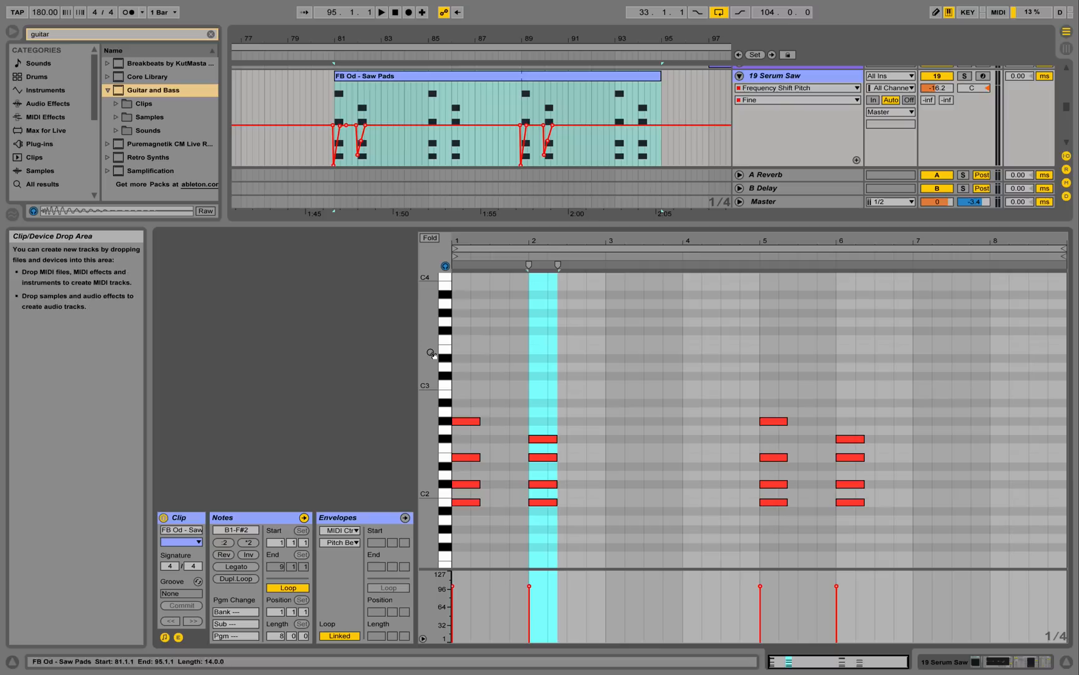
pyautogui.moveTo(498, 517); pyautogui.dragTo(454, 409)
pyautogui.moveTo(531, 393); pyautogui.dragTo(579, 534)
pyautogui.moveTo(696, 362); pyautogui.dragTo(860, 562)
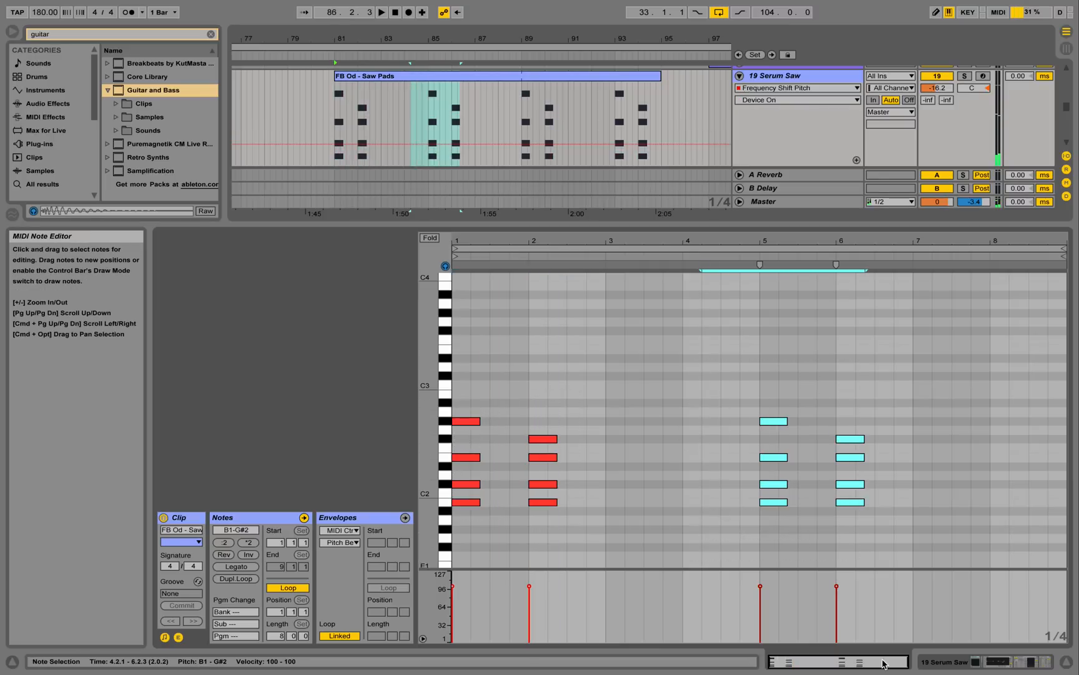
# - Show the 19 Serum Saw device chain, solo the track and play it from 81.1.1
pyautogui.click(979, 663)
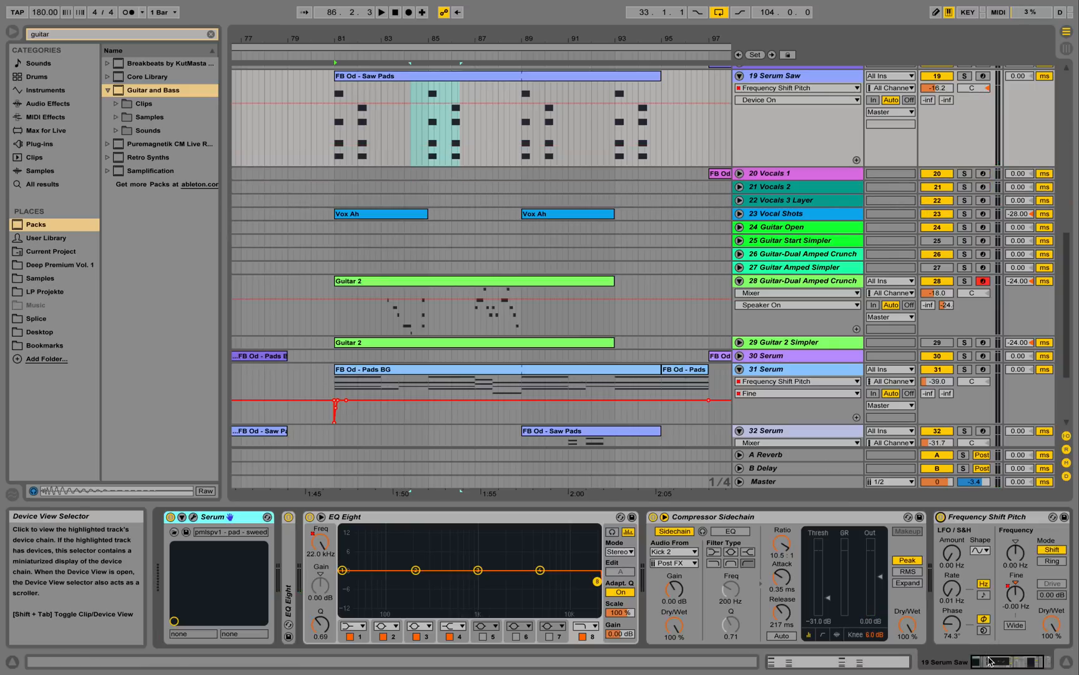
pyautogui.click(1011, 666)
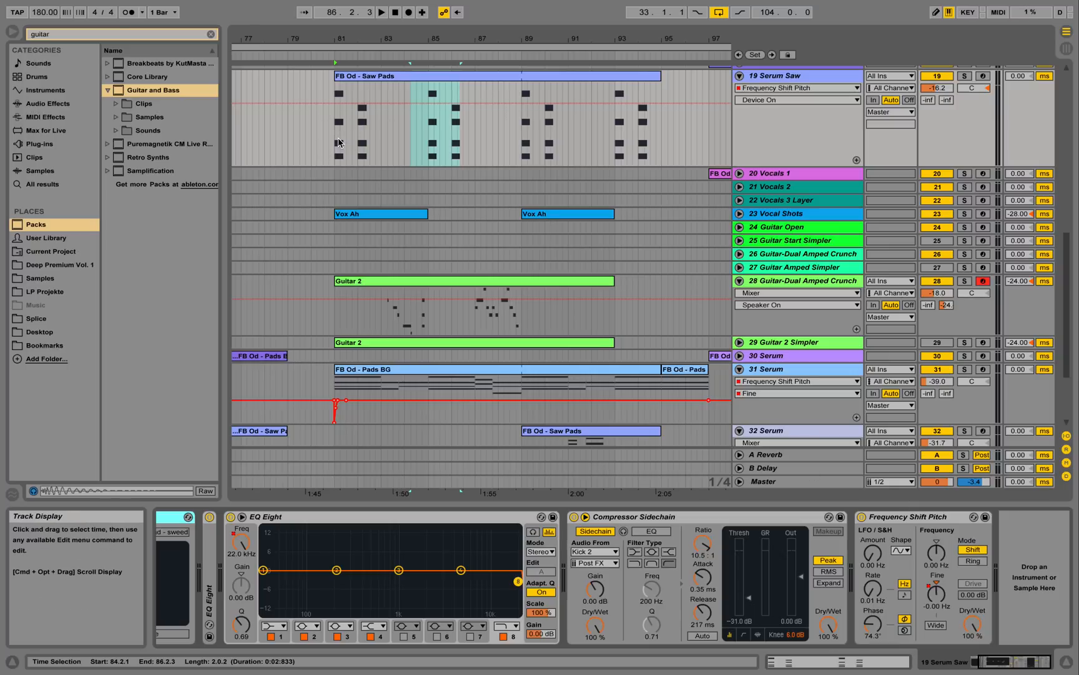
pyautogui.click(339, 142)
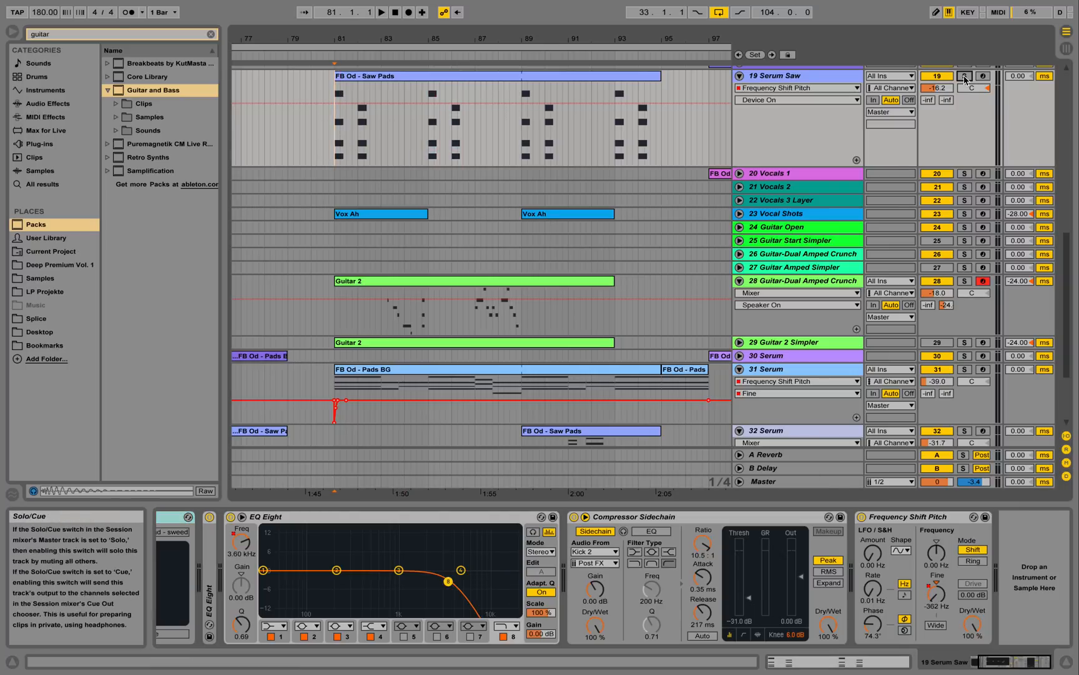
pyautogui.click(965, 77)
pyautogui.press('space')
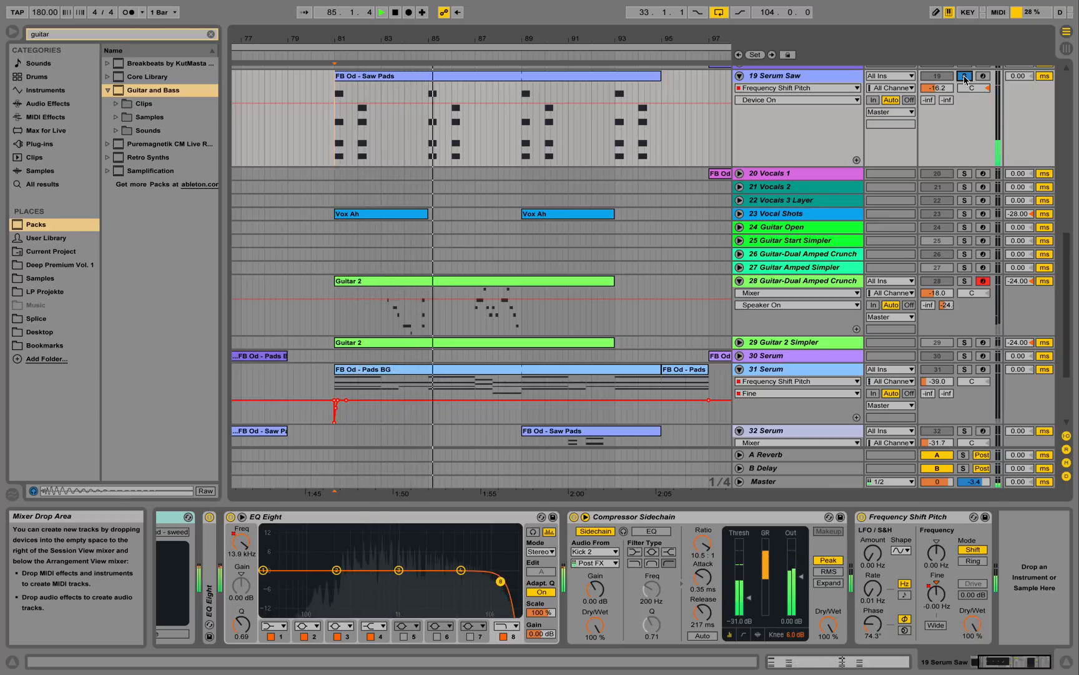
pyautogui.press('space')
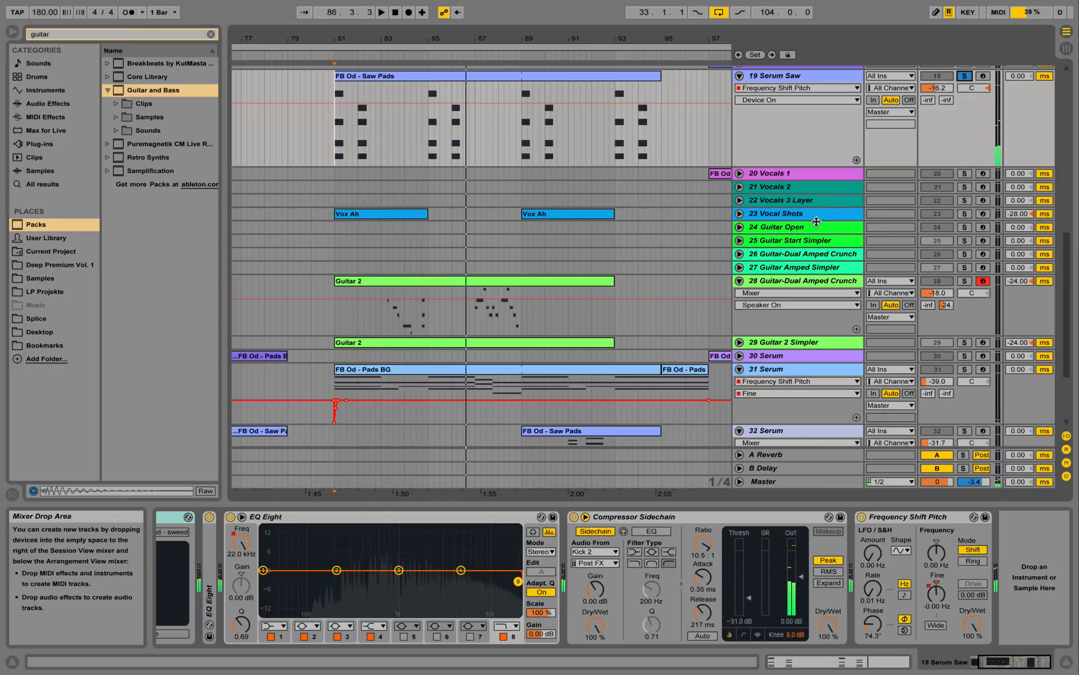
# - Show the Frequency Shift Pitch Fine automation and the EQ Eight band 8 frequency automation on 19 Serum Saw
pyautogui.click(934, 595)
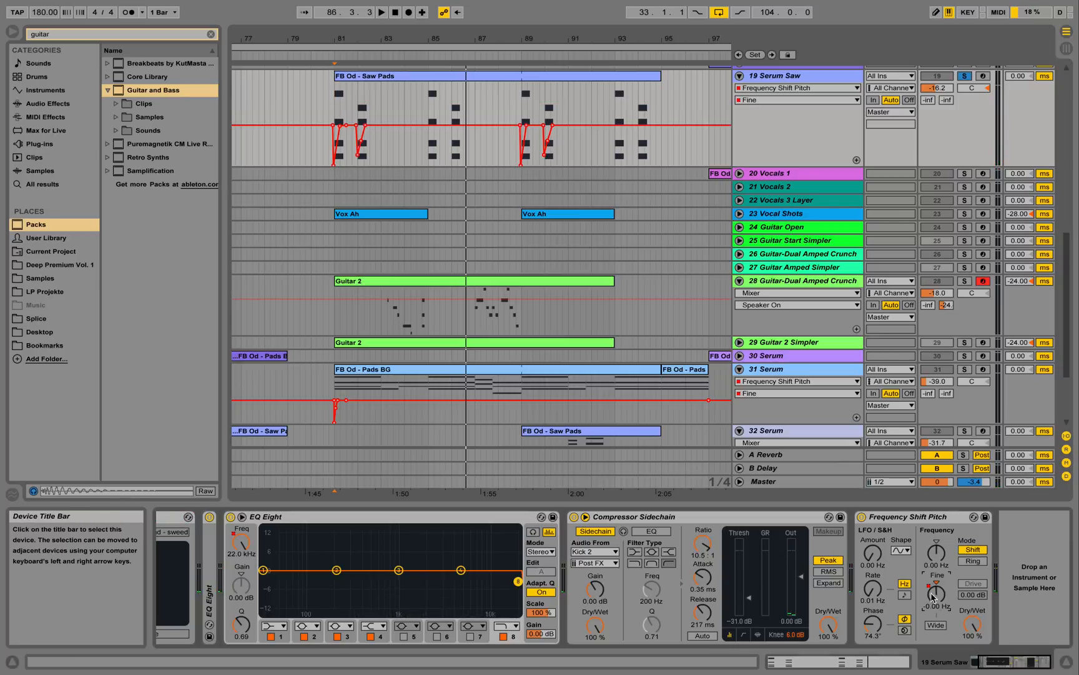
pyautogui.scroll(3, 348, 118)
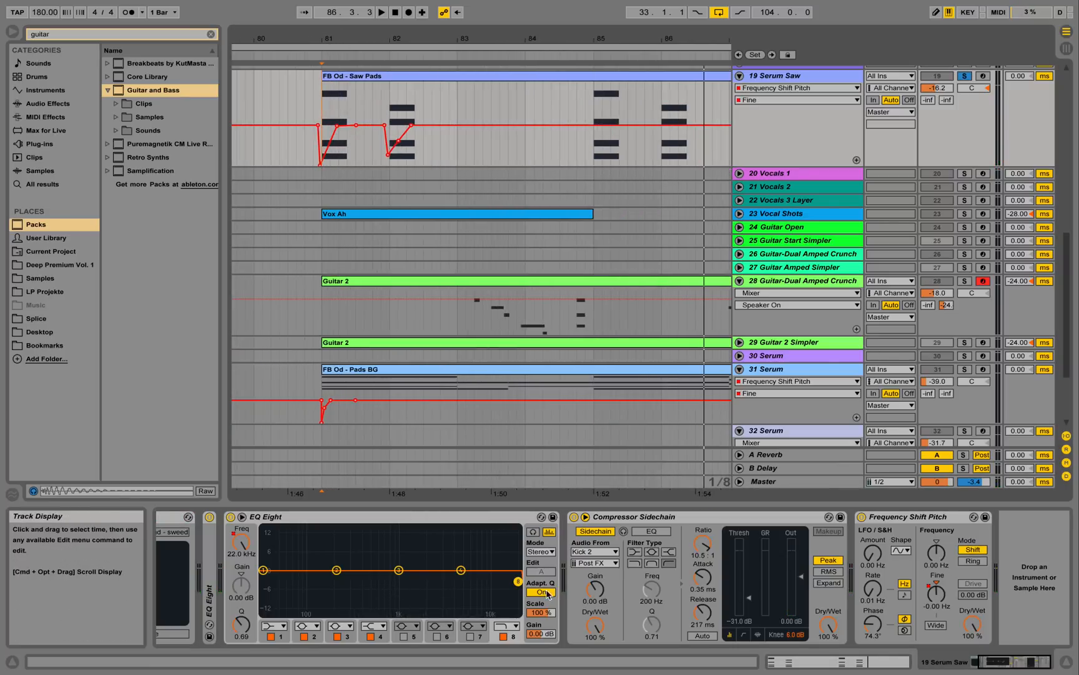
pyautogui.click(509, 626)
pyautogui.click(510, 606)
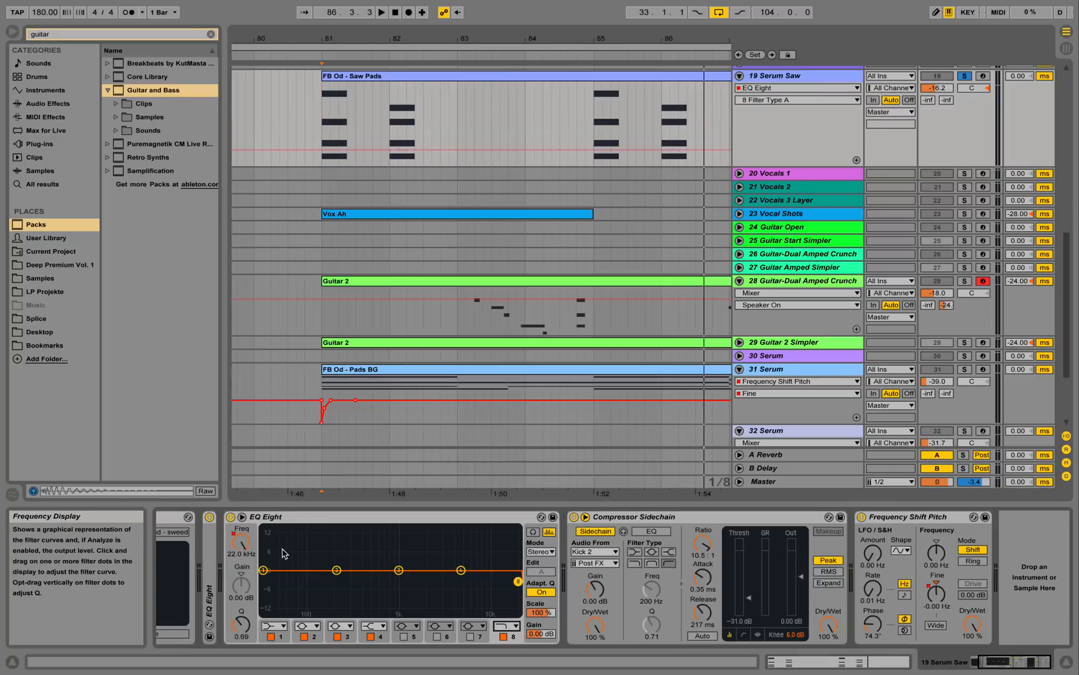
pyautogui.click(242, 542)
# - Play the saw pads from 81.1.1 with the automated EQ Eight, compare with the EQ bypassed and switch it back on
pyautogui.click(321, 130)
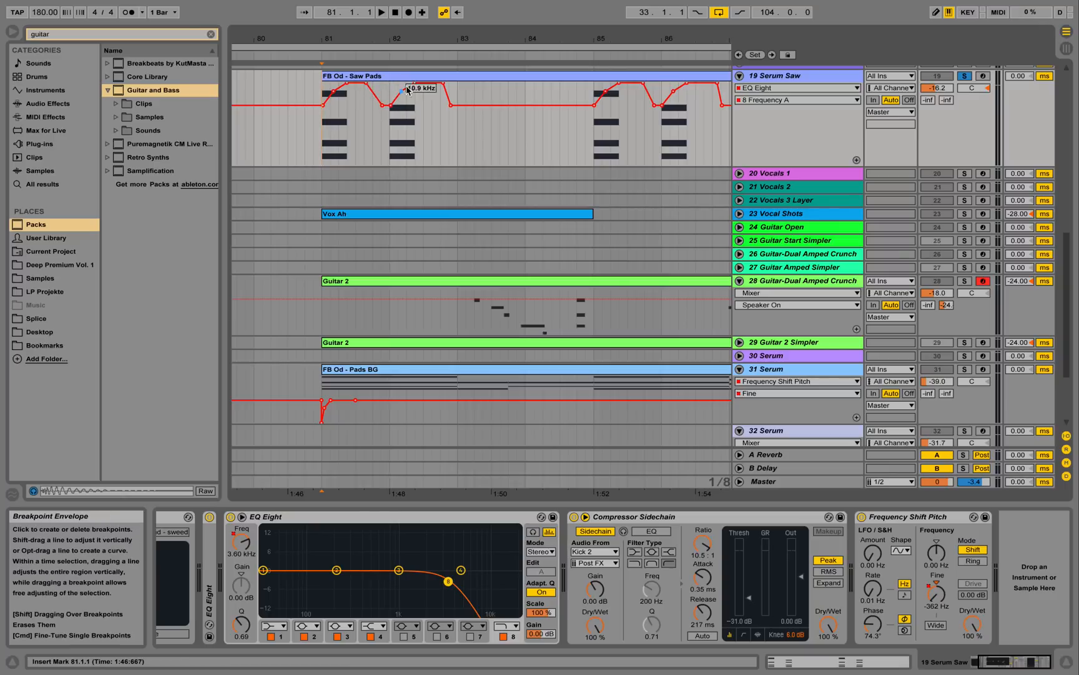
pyautogui.press('space')
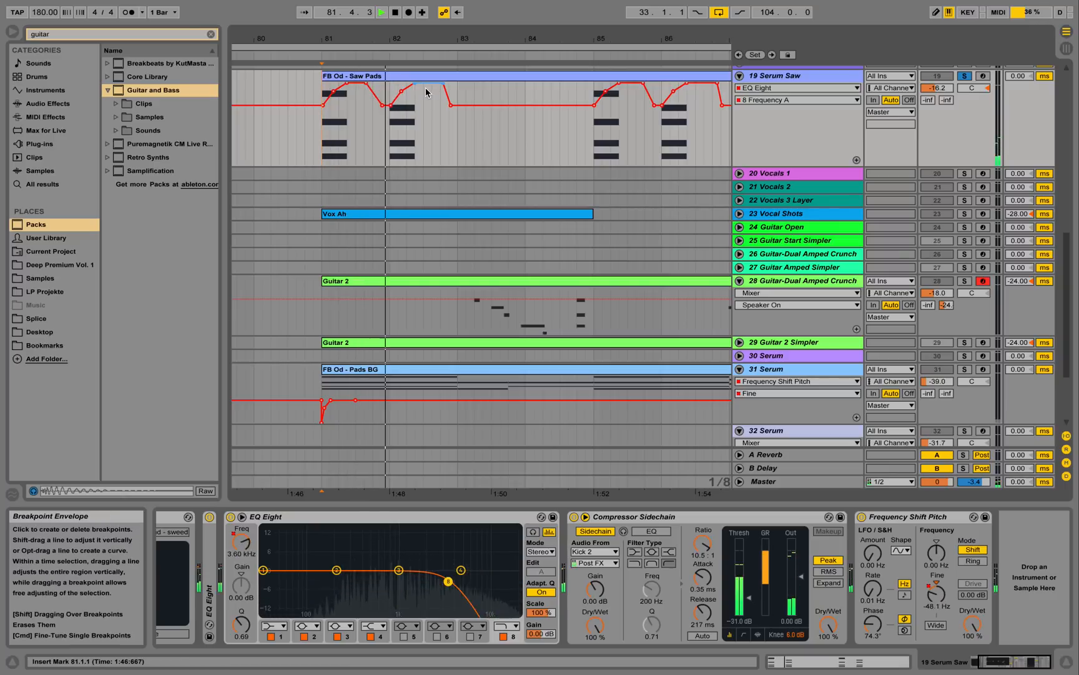
pyautogui.press('space')
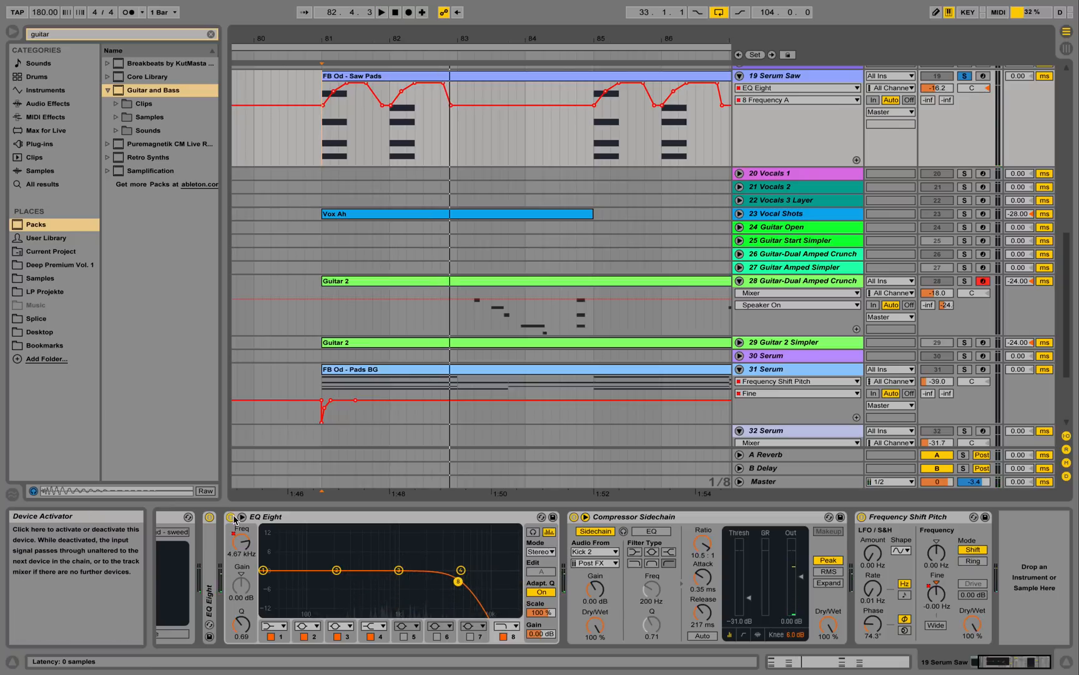
pyautogui.click(231, 517)
pyautogui.press('space')
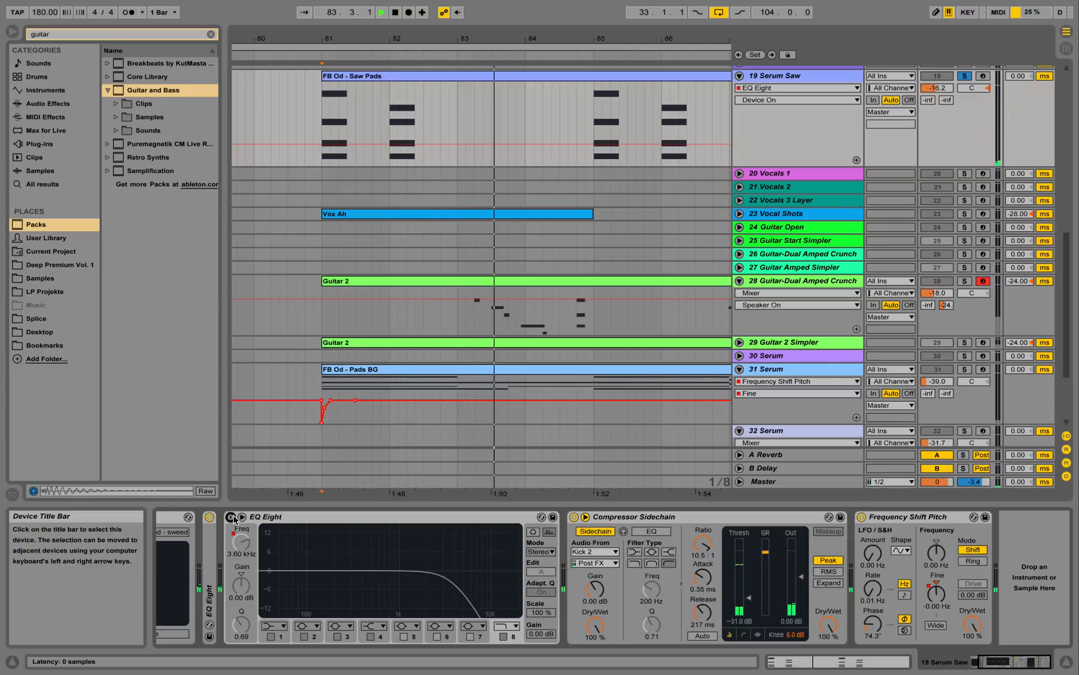
pyautogui.press('space')
pyautogui.click(231, 517)
pyautogui.press('space')
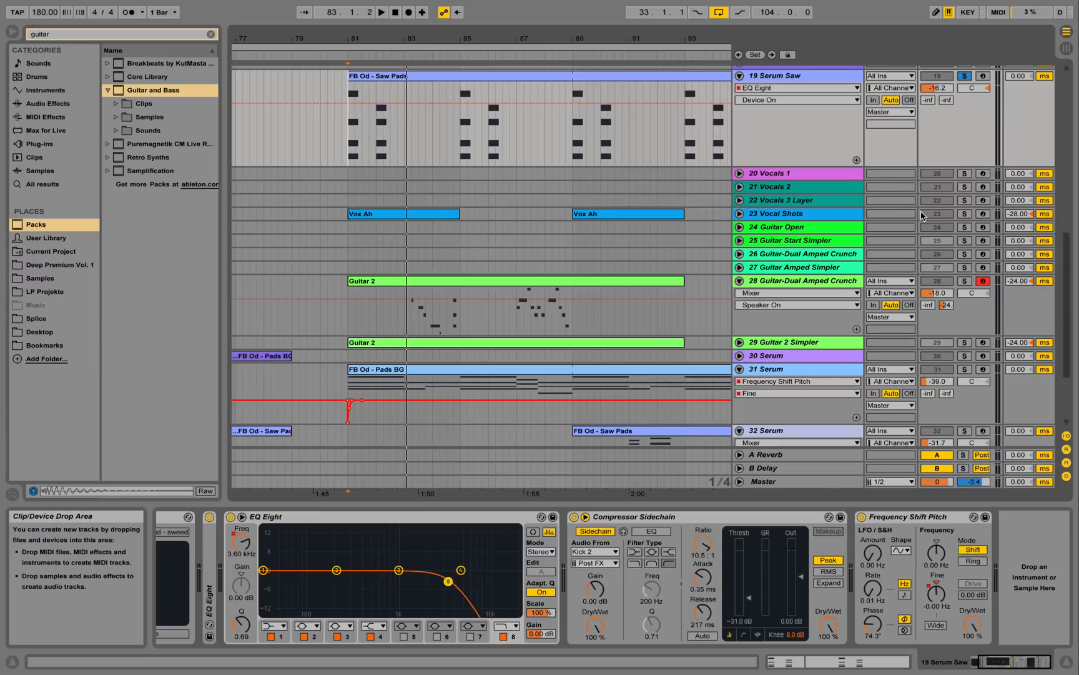
# - Solo and unfold the 23 Vocal Shots track and play its Vox Ah clip from 84.4.1
pyautogui.click(964, 214)
pyautogui.click(740, 213)
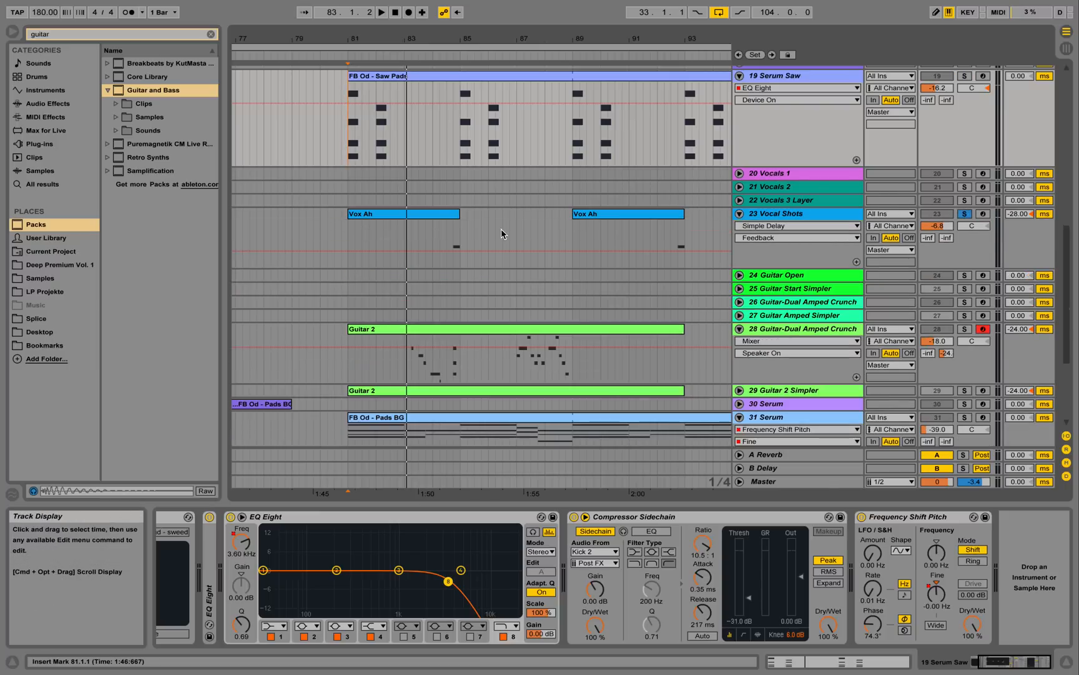
pyautogui.click(453, 225)
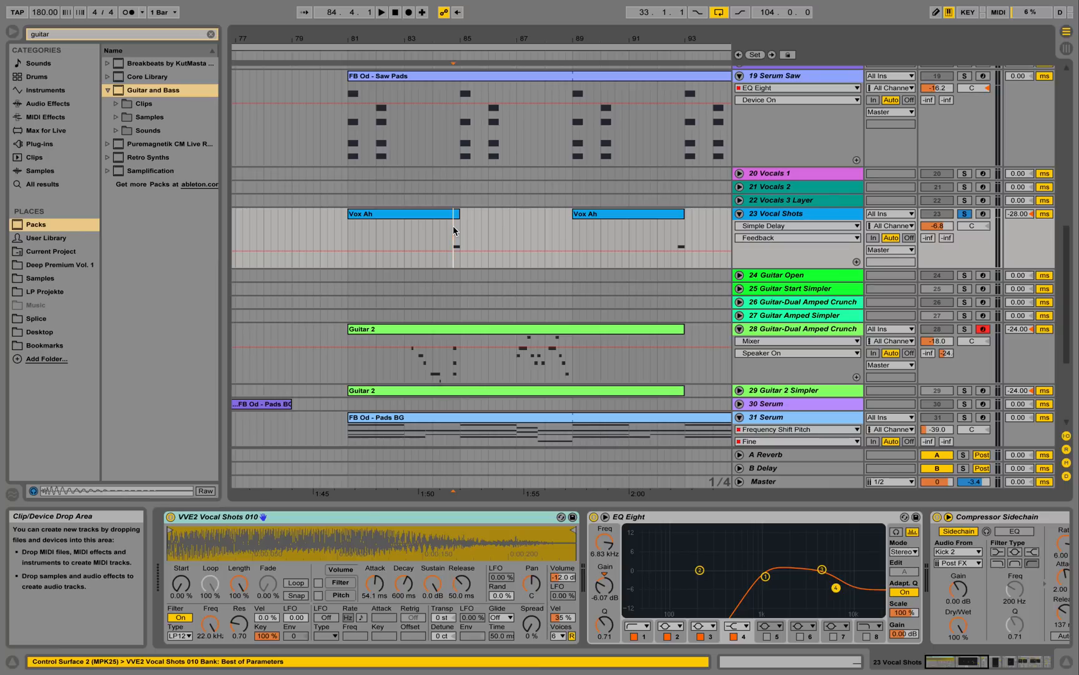
pyautogui.press('space')
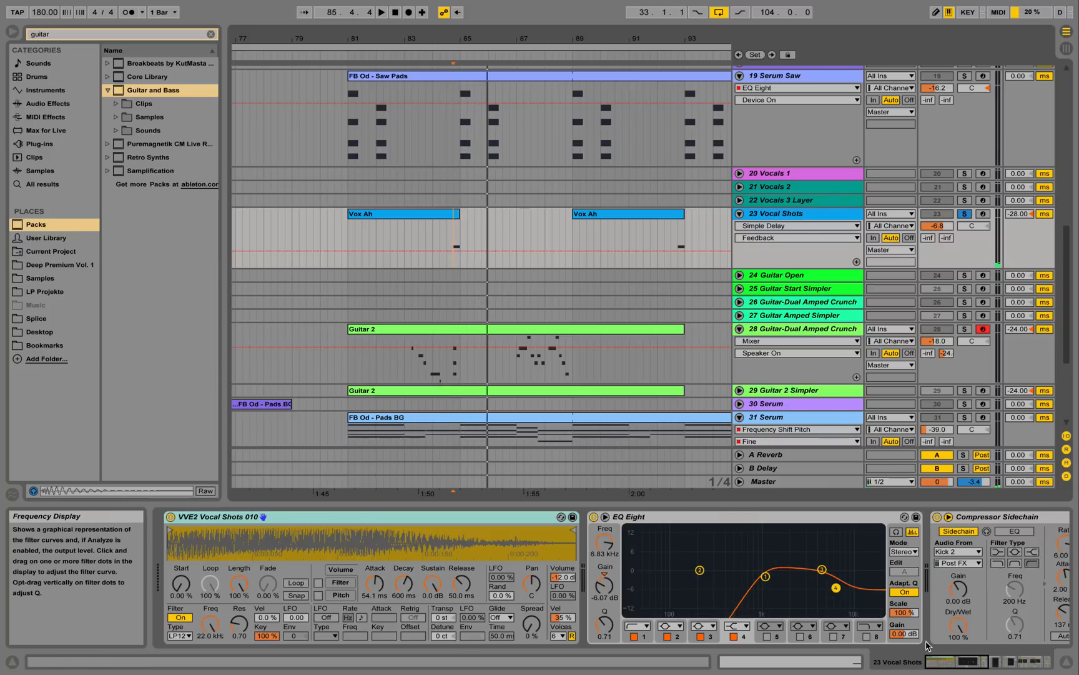
# - Examine the Vocal Shots effects chain through to the Simple Delay and replay the vocal shot
pyautogui.moveTo(937, 662); pyautogui.dragTo(959, 662)
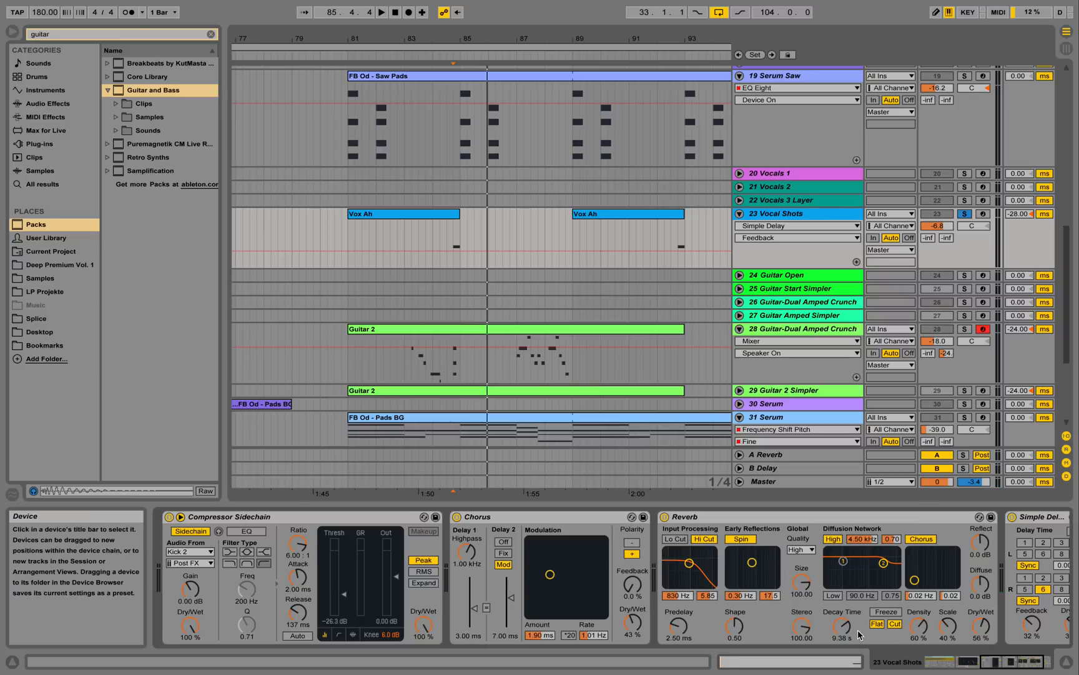
pyautogui.moveTo(995, 662); pyautogui.dragTo(1001, 662)
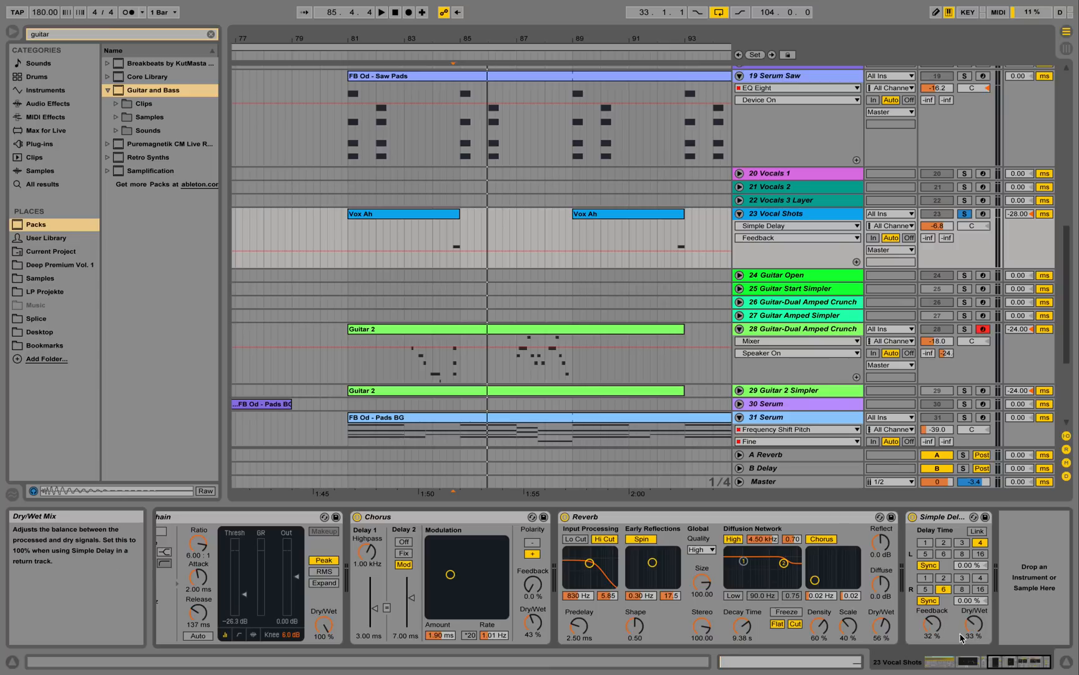
pyautogui.press('space')
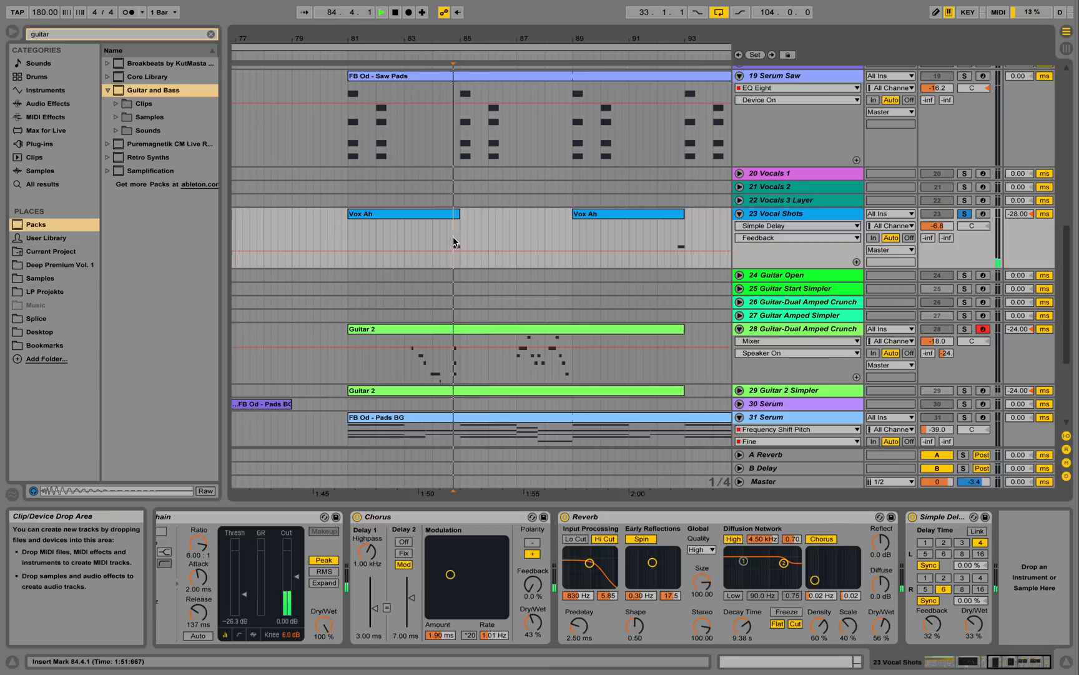
pyautogui.press('space')
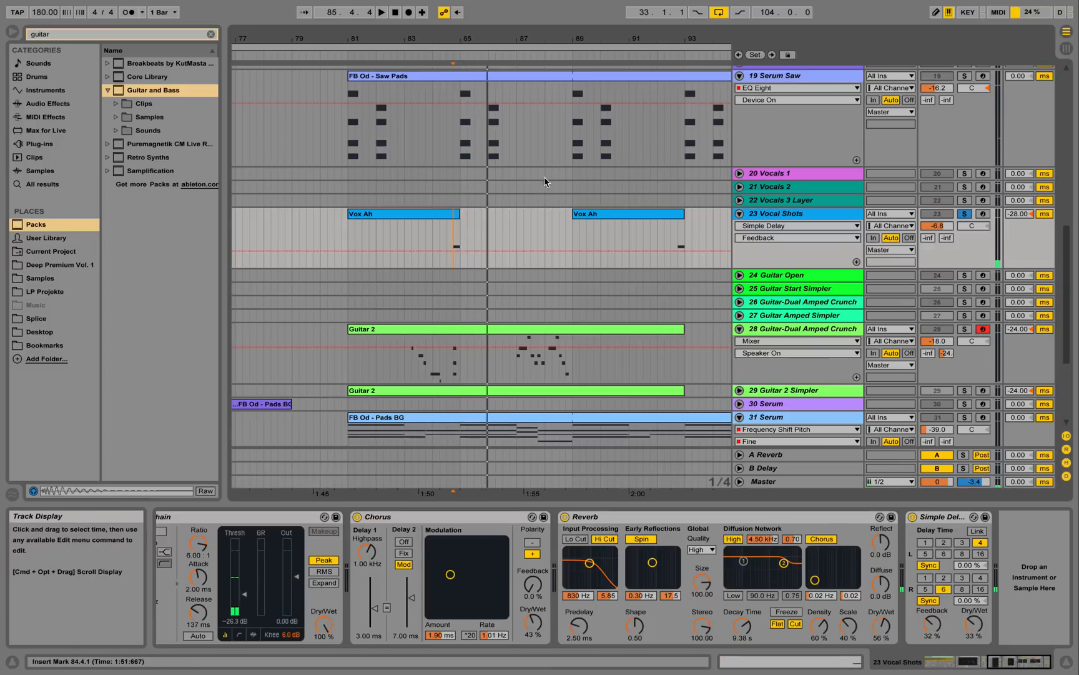
# - Open the Guitar 2 clip of 28 Guitar-Dual Amped Crunch at bar 81 in the note editor and play its notes
pyautogui.moveTo(522, 40); pyautogui.dragTo(523, 37)
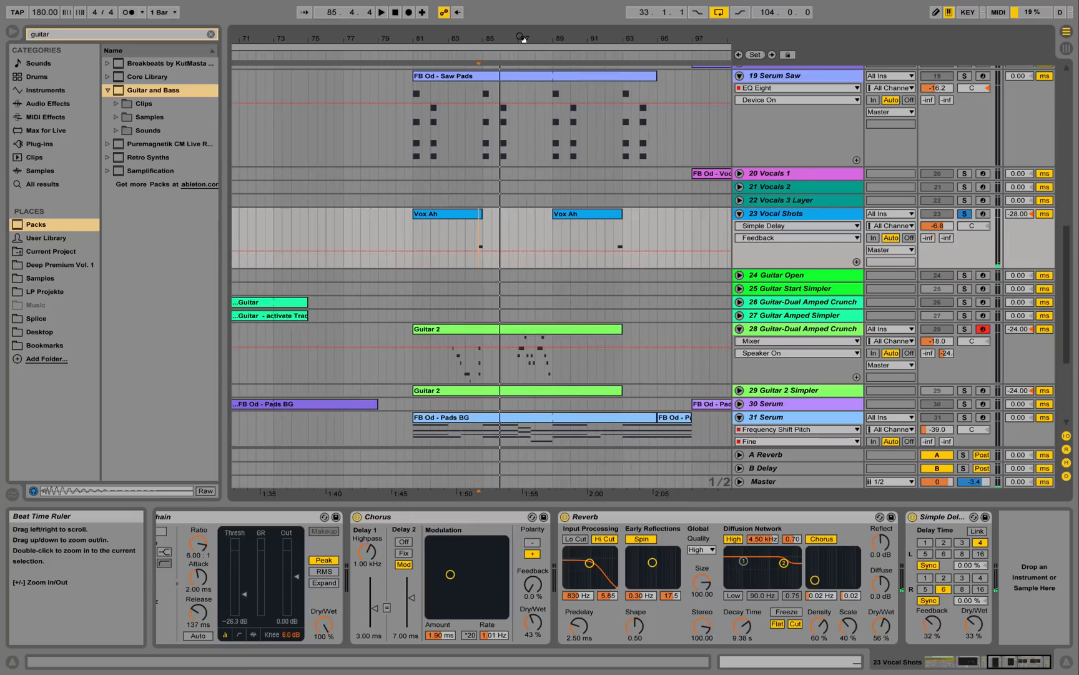
pyautogui.click(831, 333)
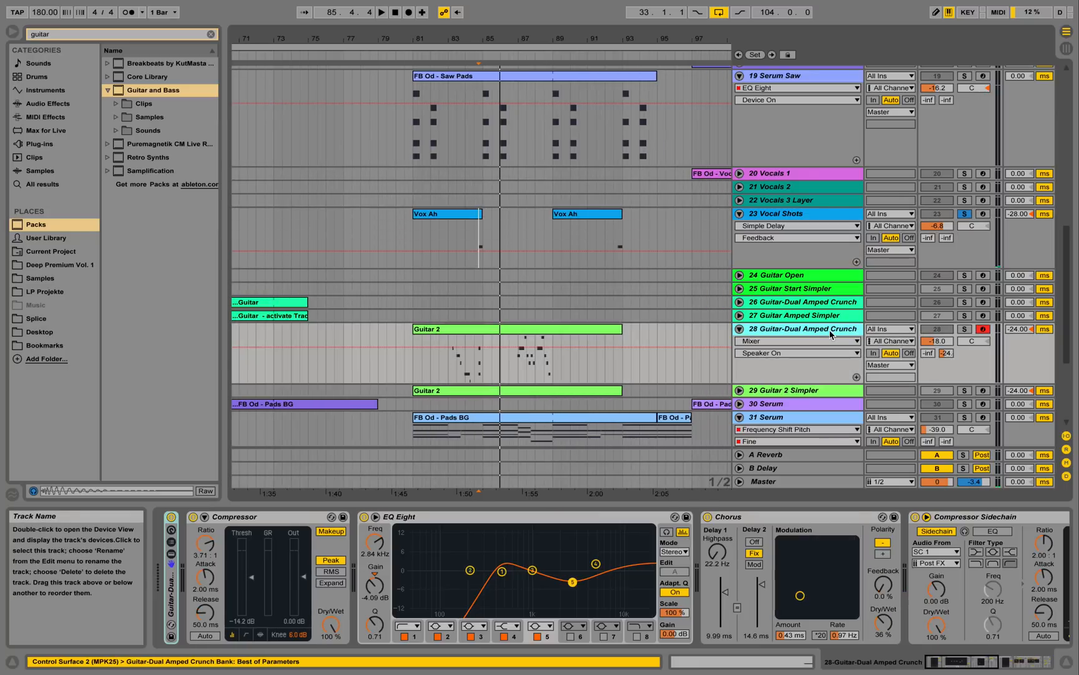
pyautogui.doubleClick(454, 326)
pyautogui.press('space')
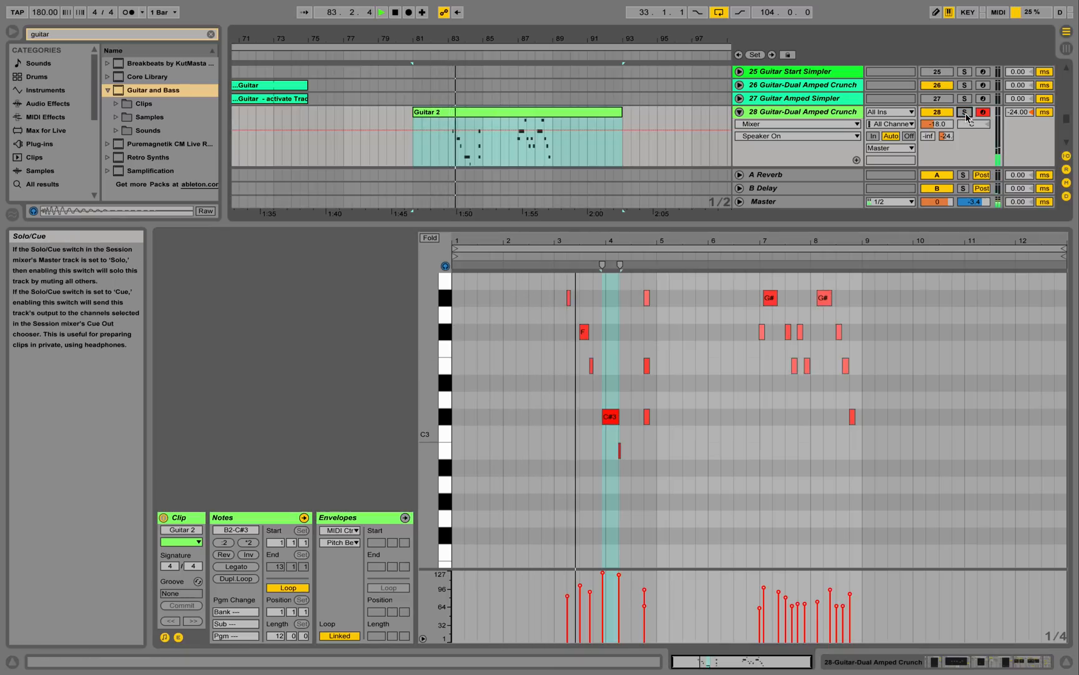
pyautogui.moveTo(664, 235); pyautogui.dragTo(687, 300)
pyautogui.click(737, 369)
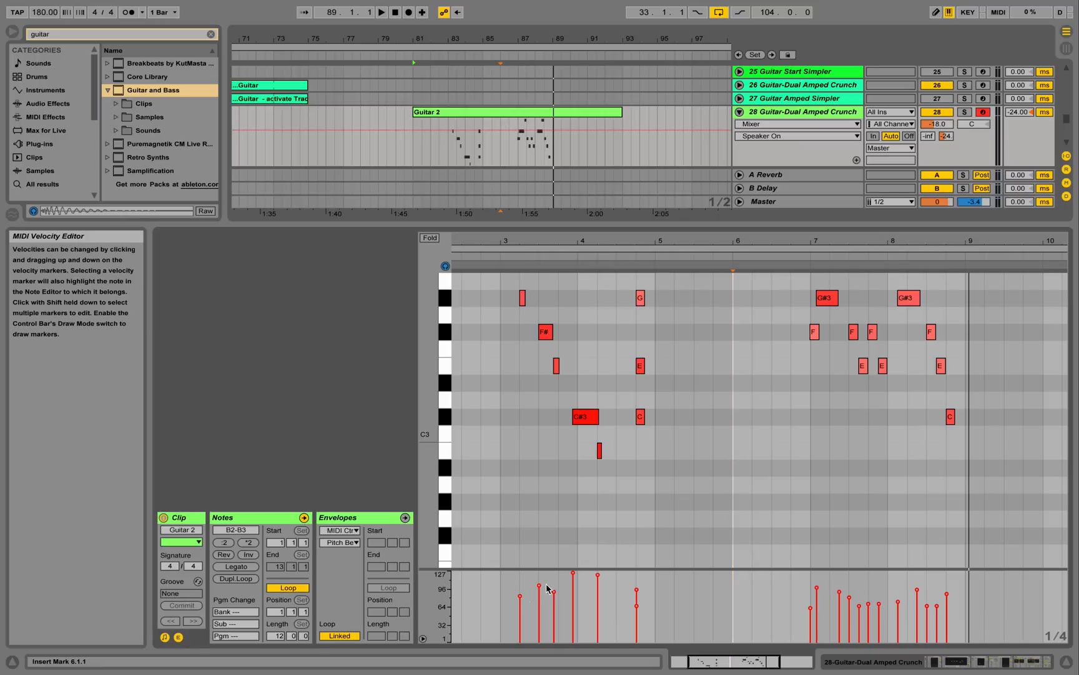
# - Check the velocities of individual Guitar 2 notes, including the long C#3, and close the note editor
pyautogui.click(574, 574)
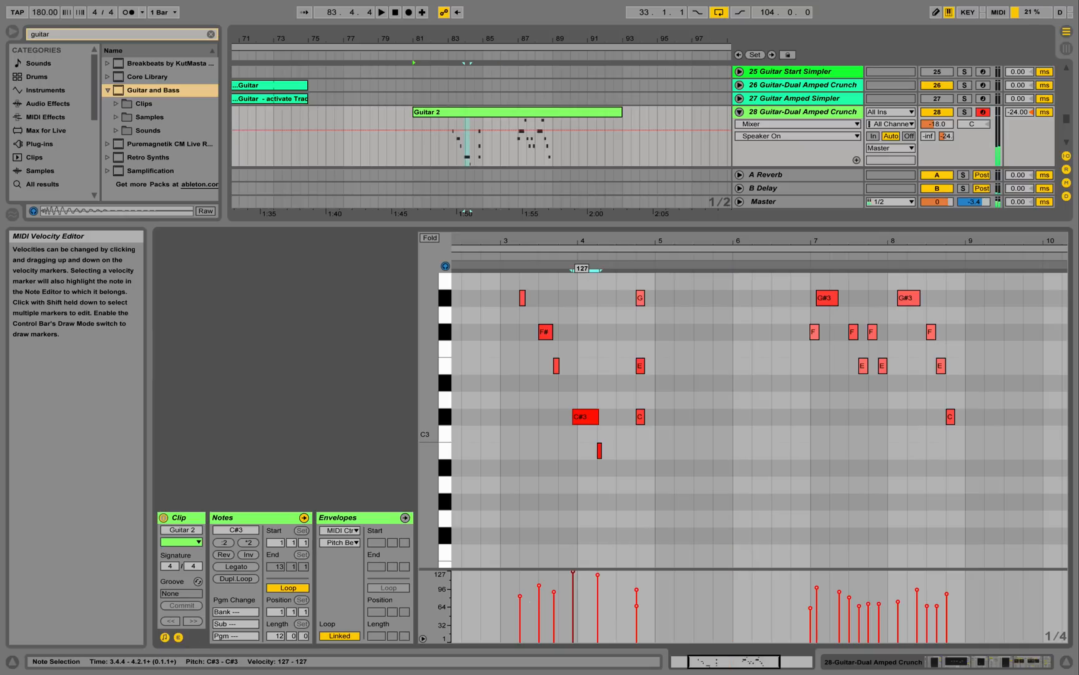
pyautogui.click(519, 598)
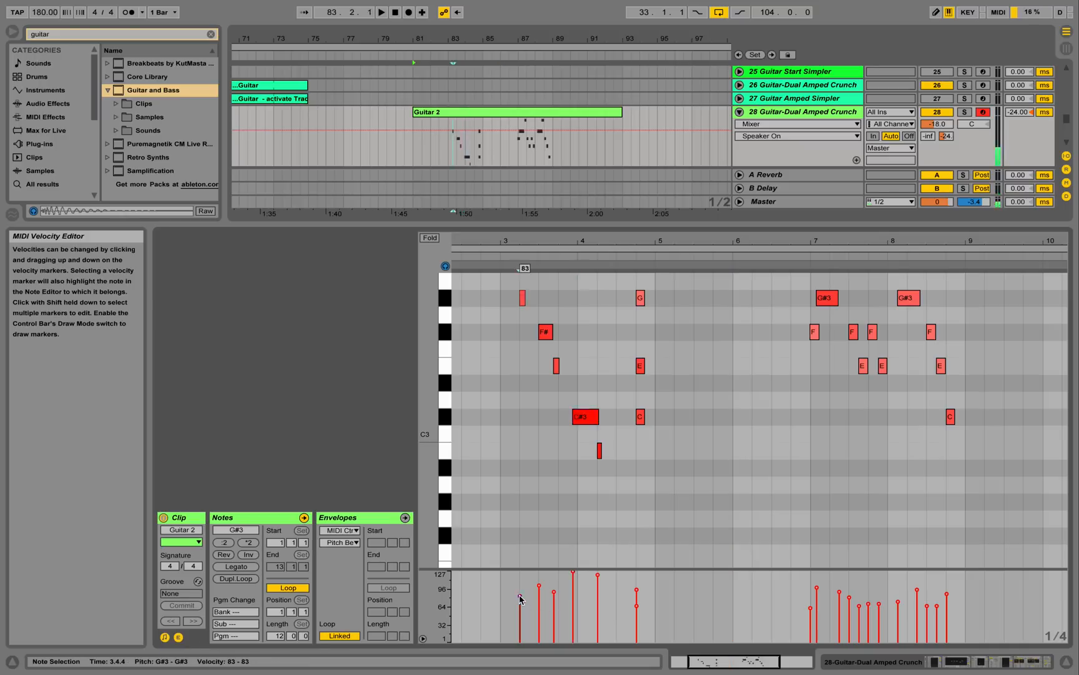
pyautogui.click(810, 609)
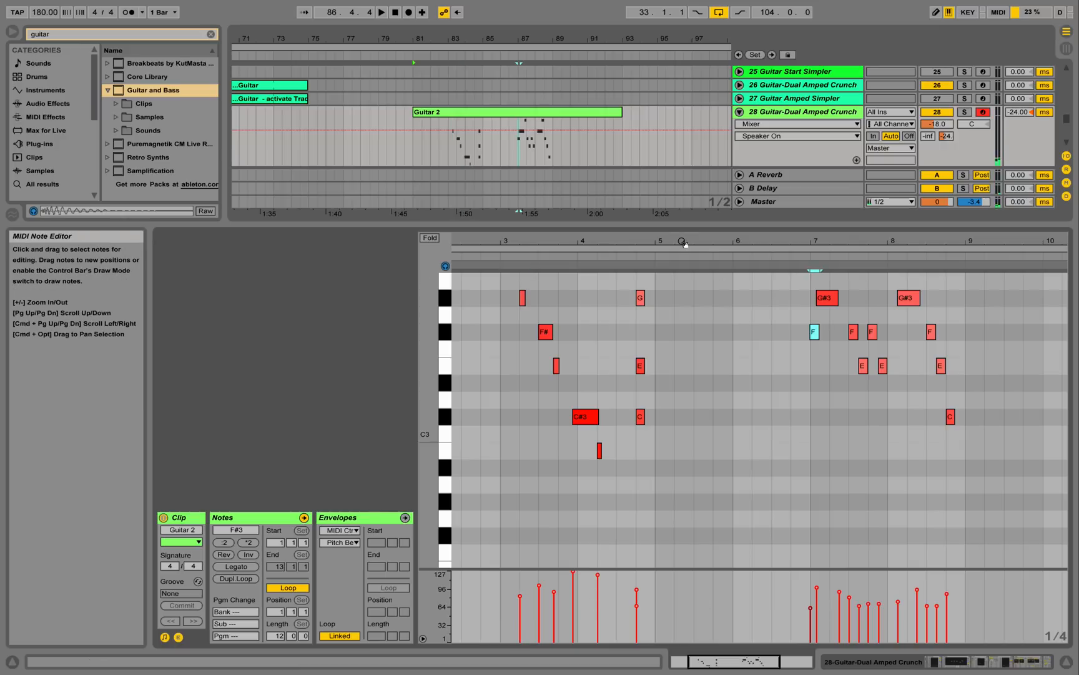
pyautogui.click(1066, 666)
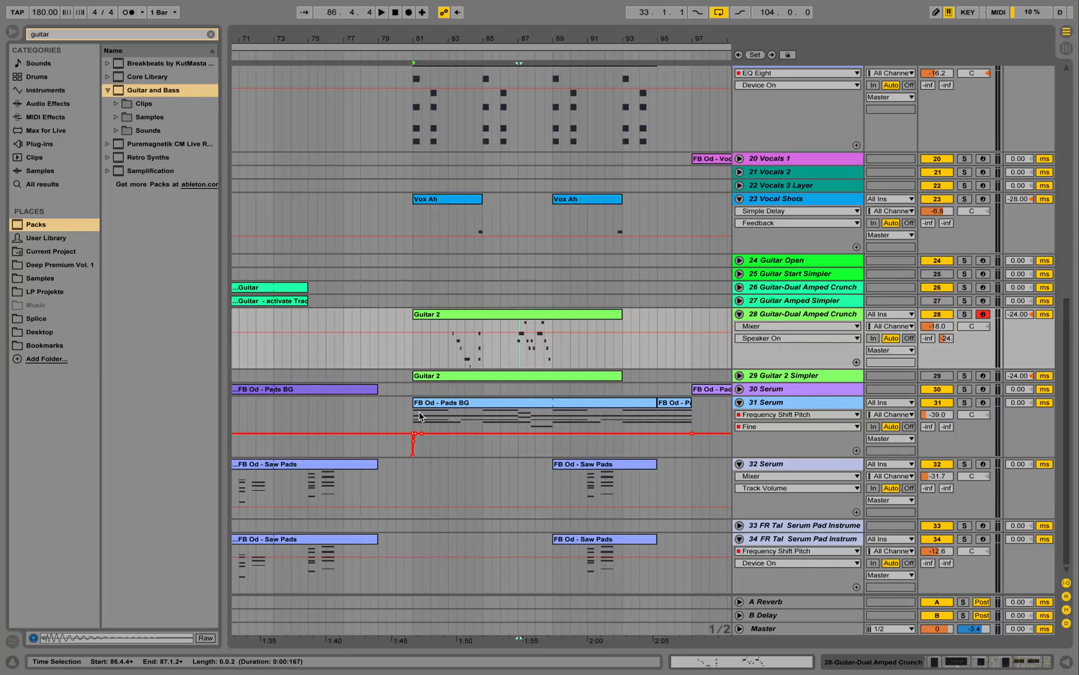
# - Solo the 31 Serum track, play it from 81.1.1 and open its FB Od - Pads BG clip in the note editor
pyautogui.click(411, 411)
pyautogui.click(964, 403)
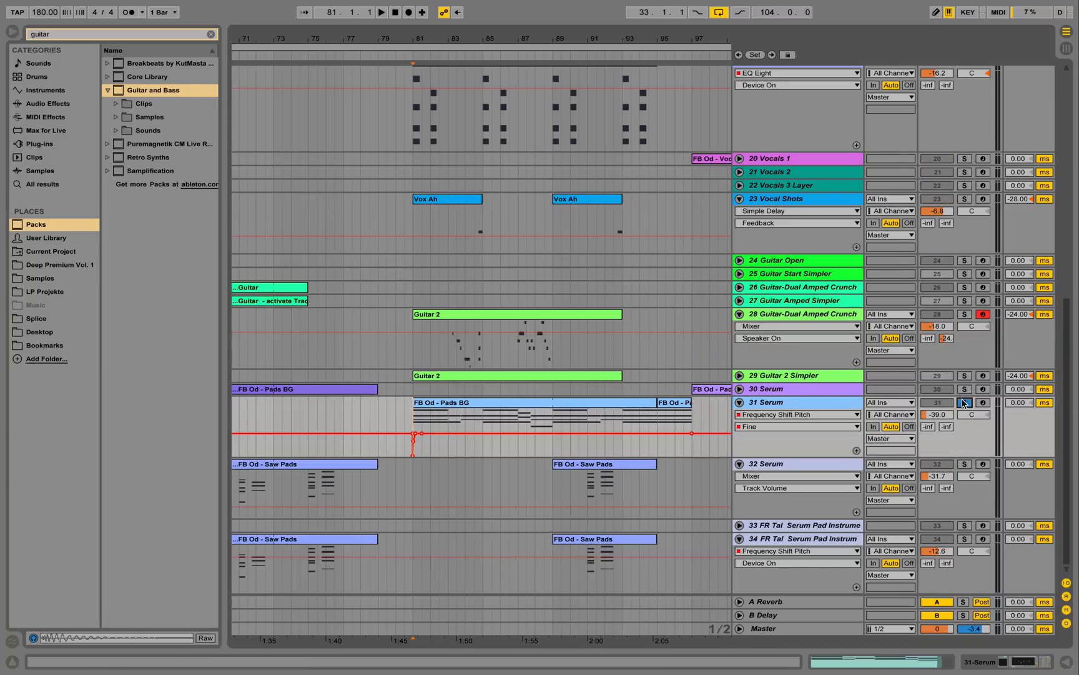
pyautogui.press('space')
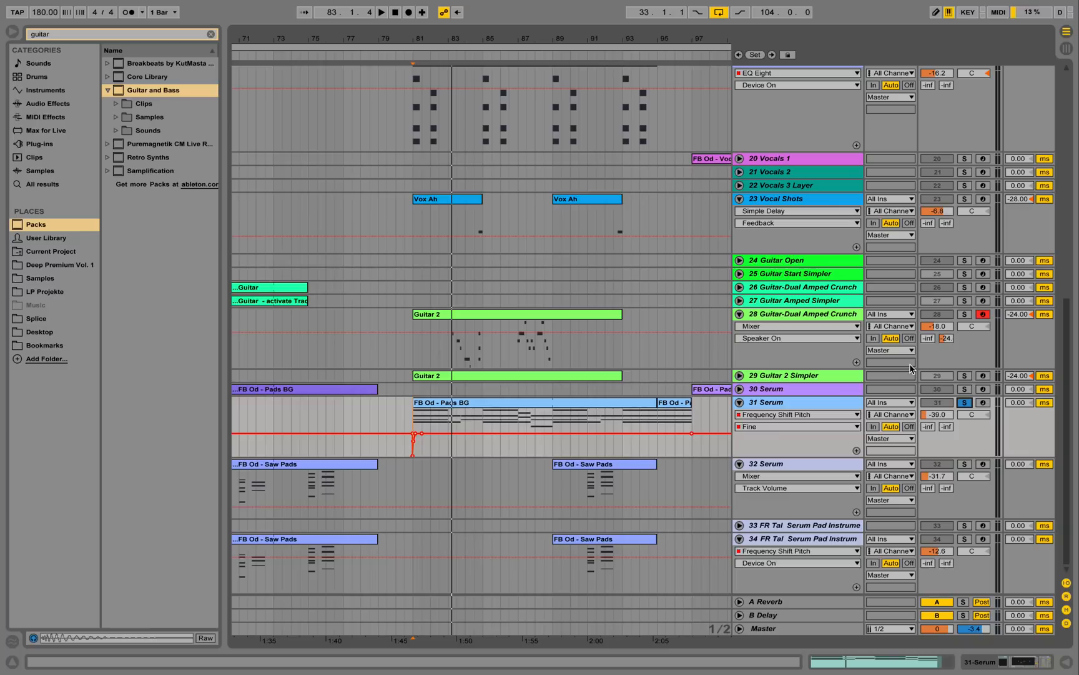
pyautogui.doubleClick(545, 406)
pyautogui.scroll(-5, 610, 353)
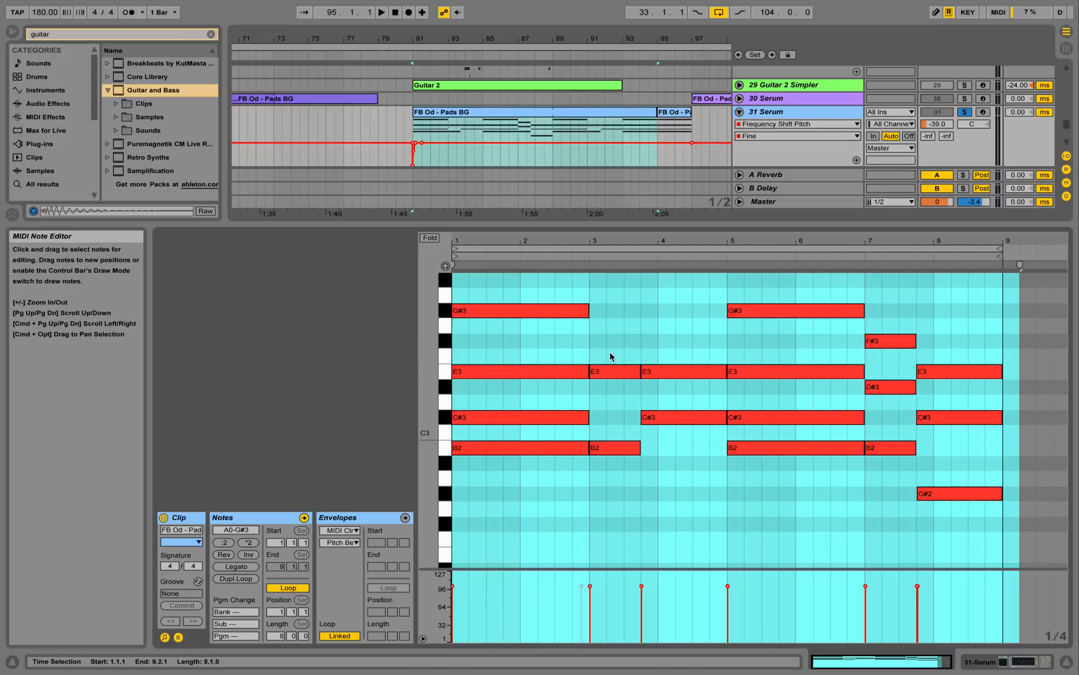
# - Check the device chains of 31 Serum and 32 Serum, and play from 89.1.1 with the 31 Serum solo switched off
pyautogui.click(1027, 664)
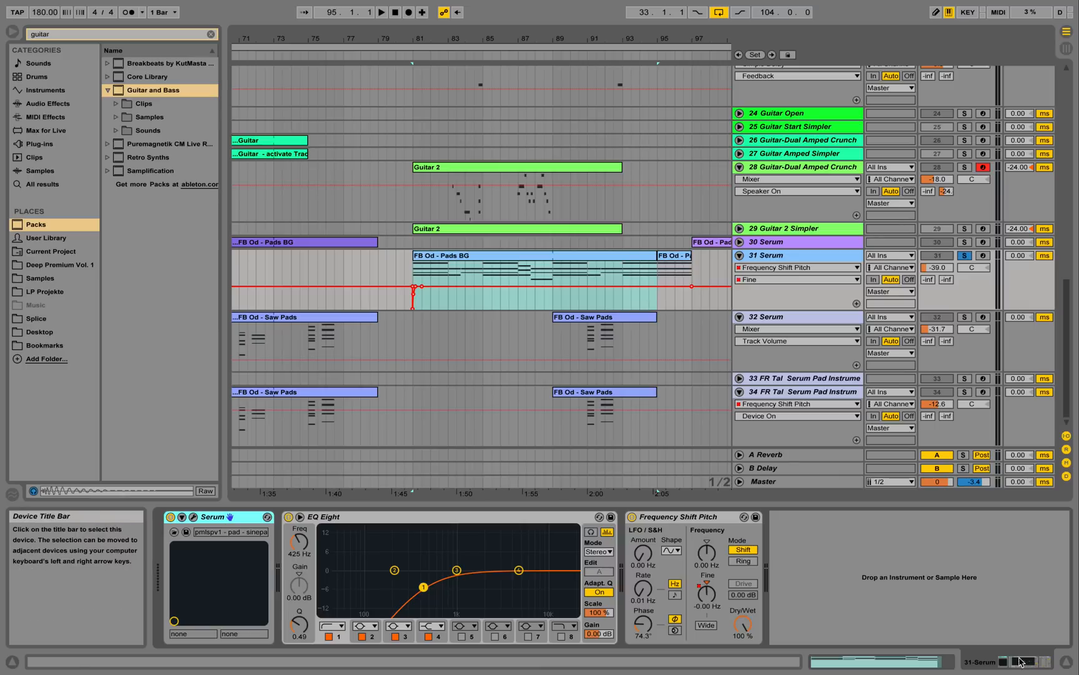
pyautogui.click(591, 339)
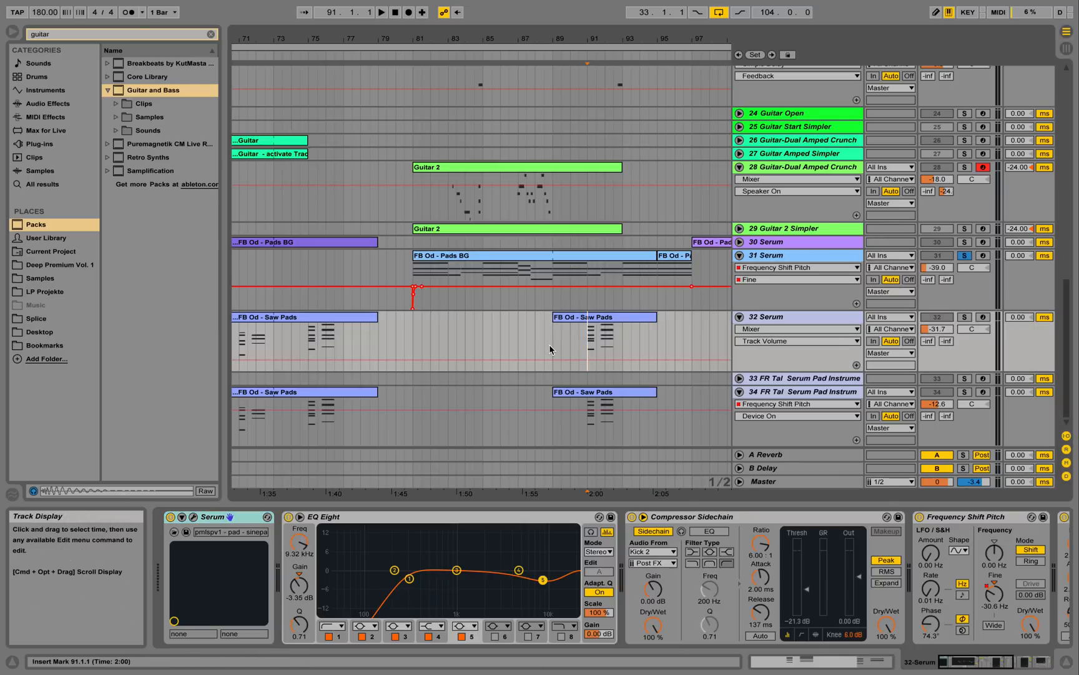
pyautogui.click(551, 345)
pyautogui.press('space')
pyautogui.click(967, 261)
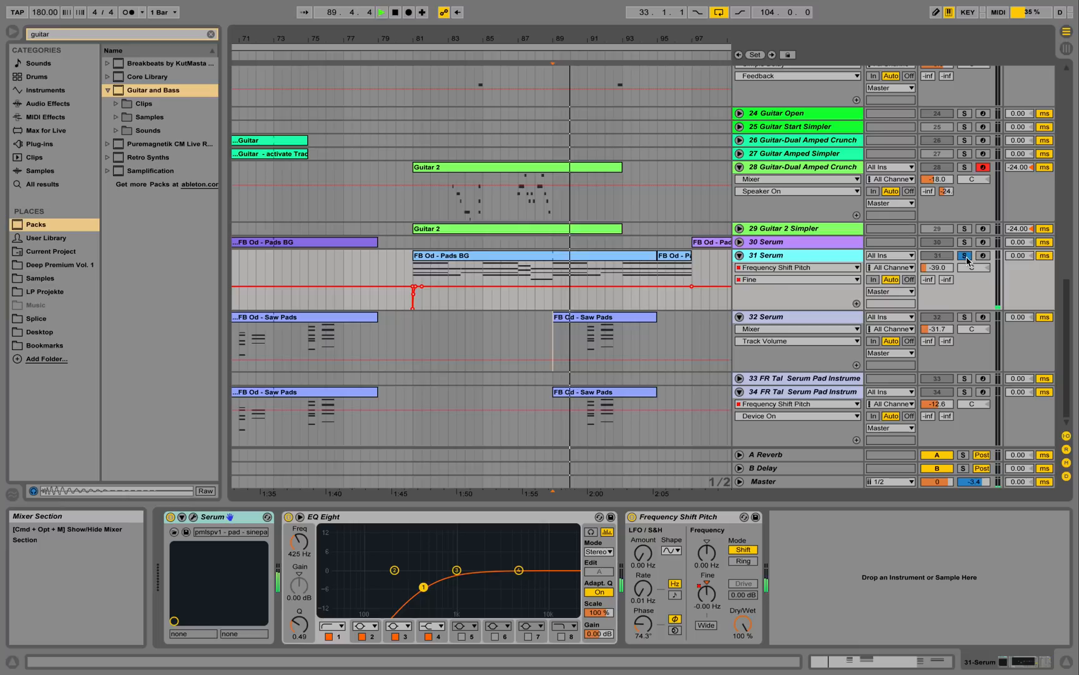
pyautogui.click(966, 257)
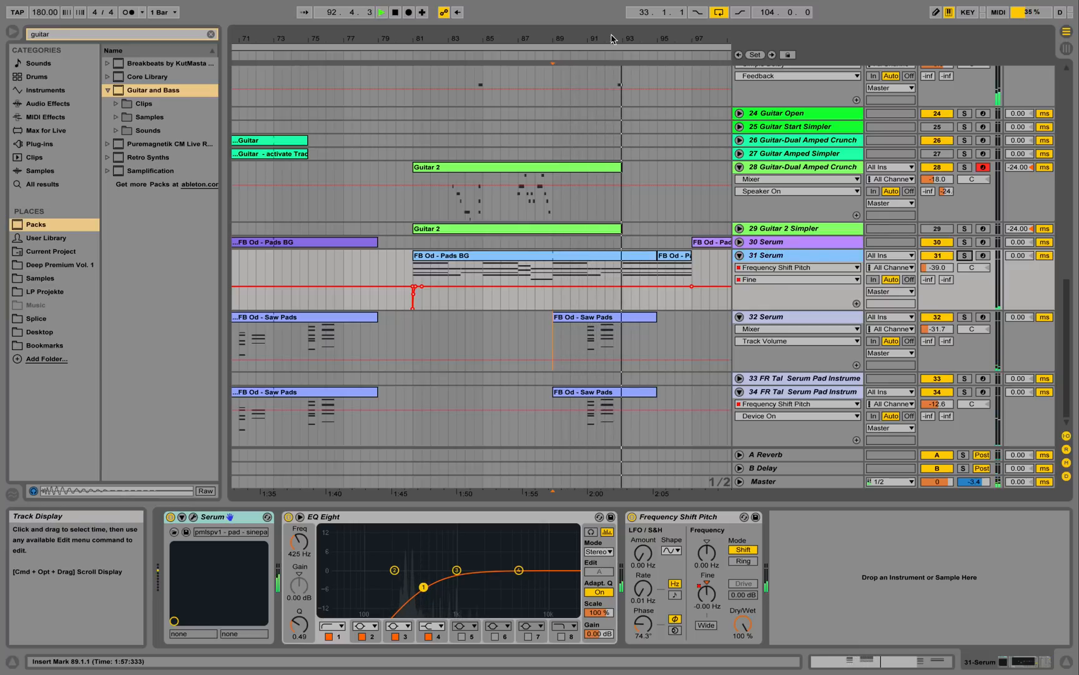
pyautogui.moveTo(611, 39); pyautogui.dragTo(579, 94)
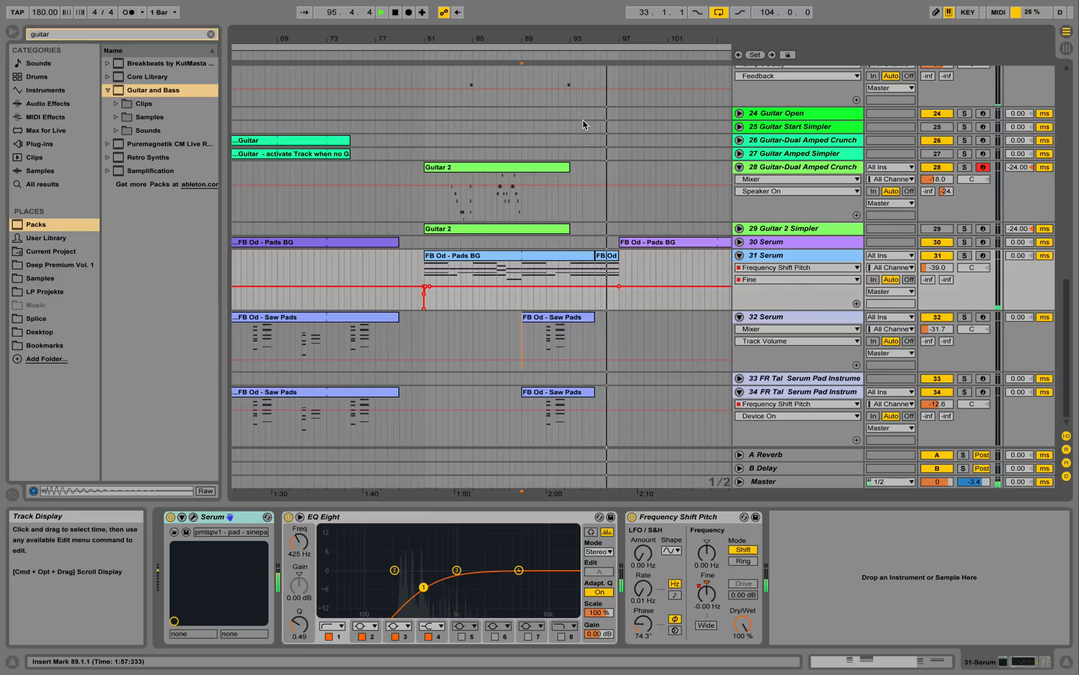
pyautogui.press('space')
# - Fold the 19 Serum Saw, 17 Serum Bass, 13 DPV Hihat, Swish and Snip tracks in the arrangement overview
pyautogui.scroll(10, 603, 157)
pyautogui.moveTo(574, 40); pyautogui.dragTo(553, 8)
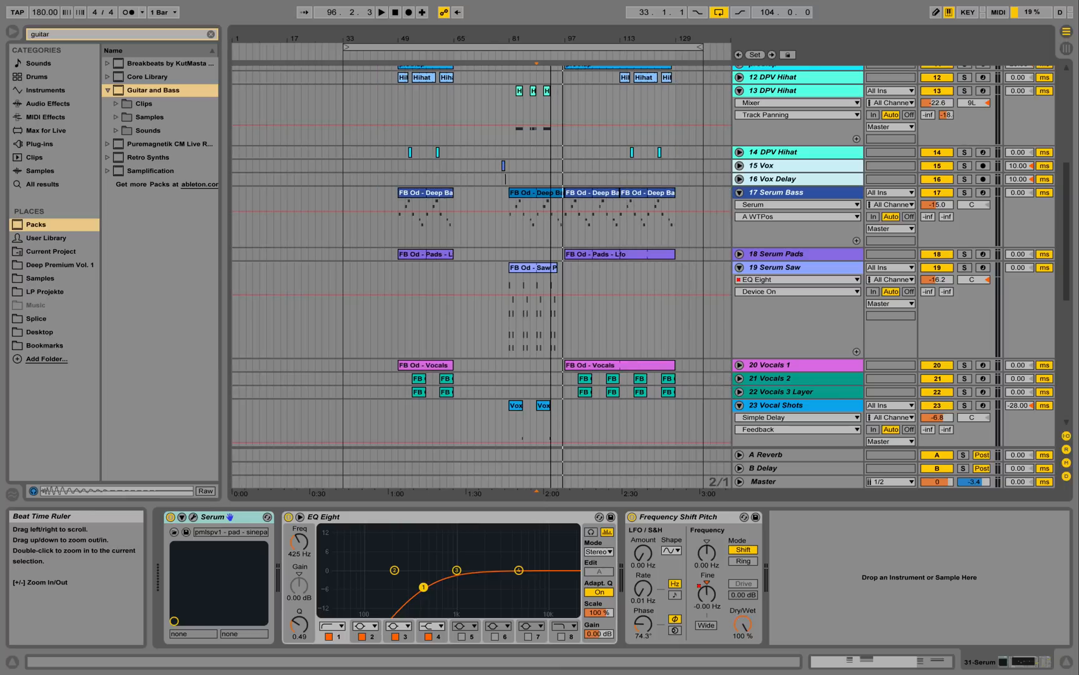
pyautogui.click(739, 267)
pyautogui.click(739, 90)
pyautogui.scroll(2, 760, 236)
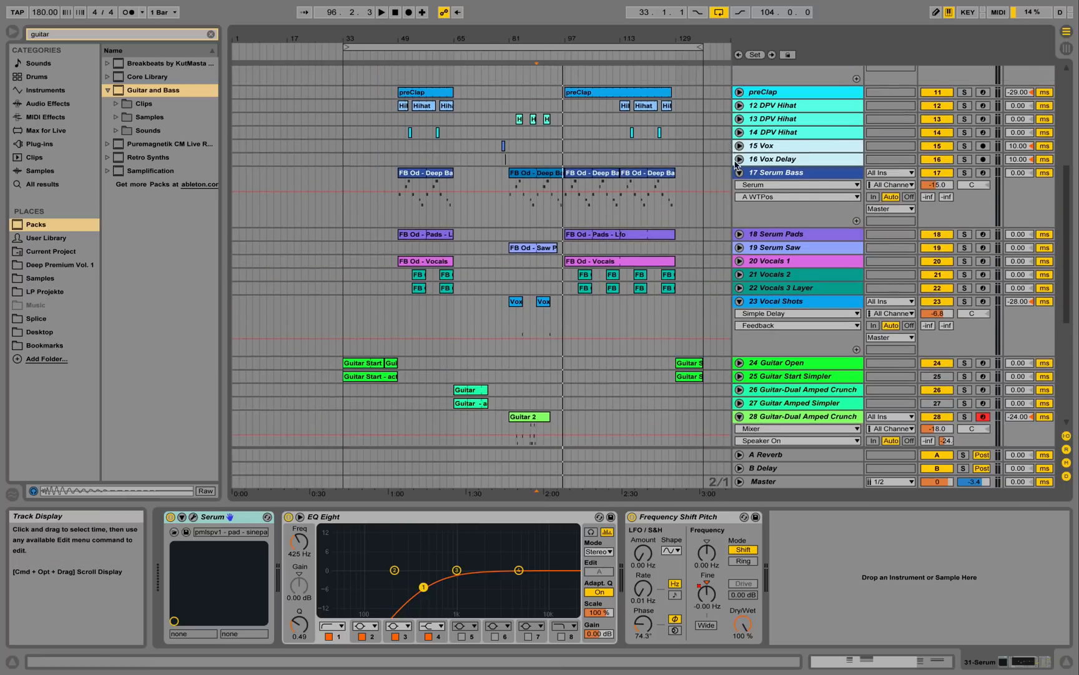
pyautogui.scroll(15, 738, 164)
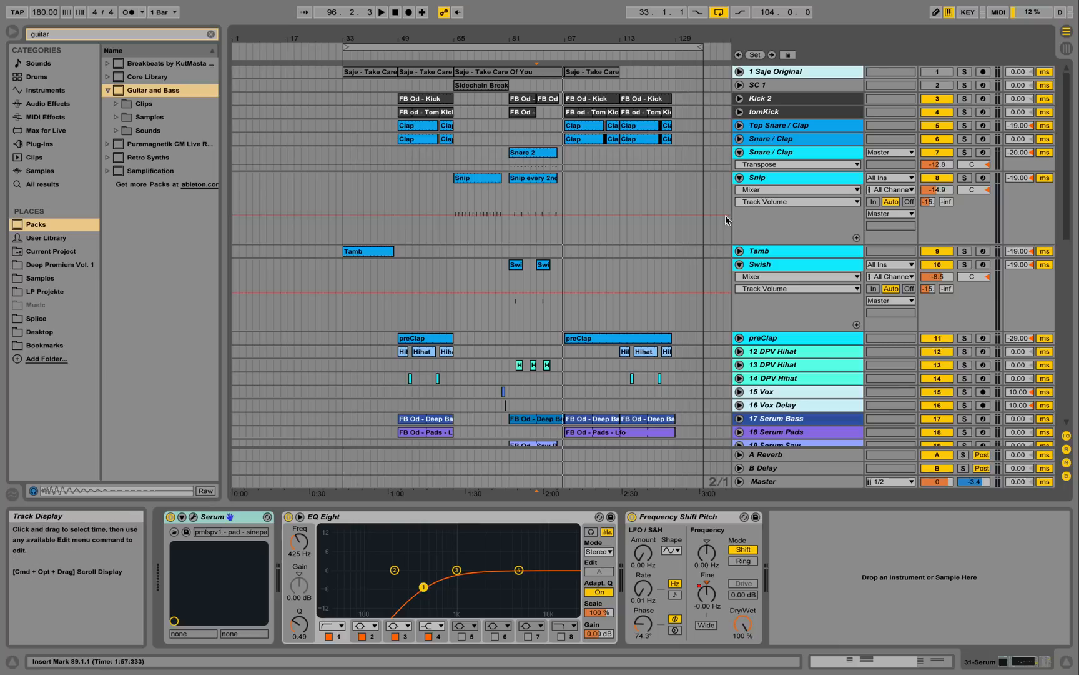
pyautogui.click(742, 265)
pyautogui.click(740, 179)
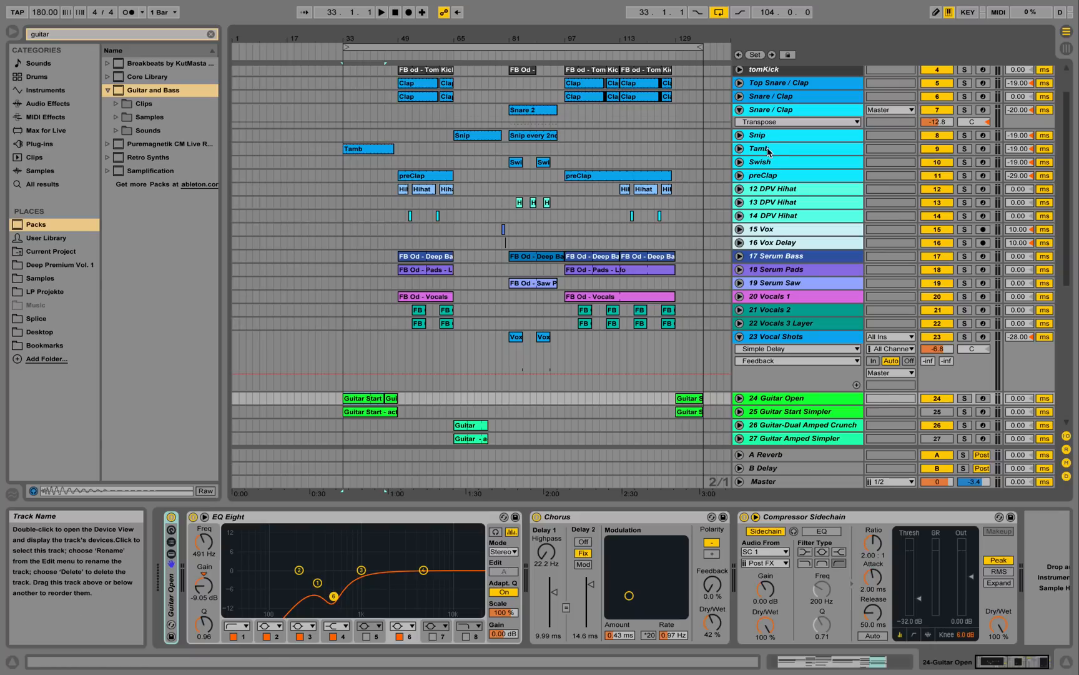
# - Inspect the Tamb clip's notes at bar 33 and the Tamb track's device chain
pyautogui.doubleClick(172, 581)
pyautogui.doubleClick(368, 146)
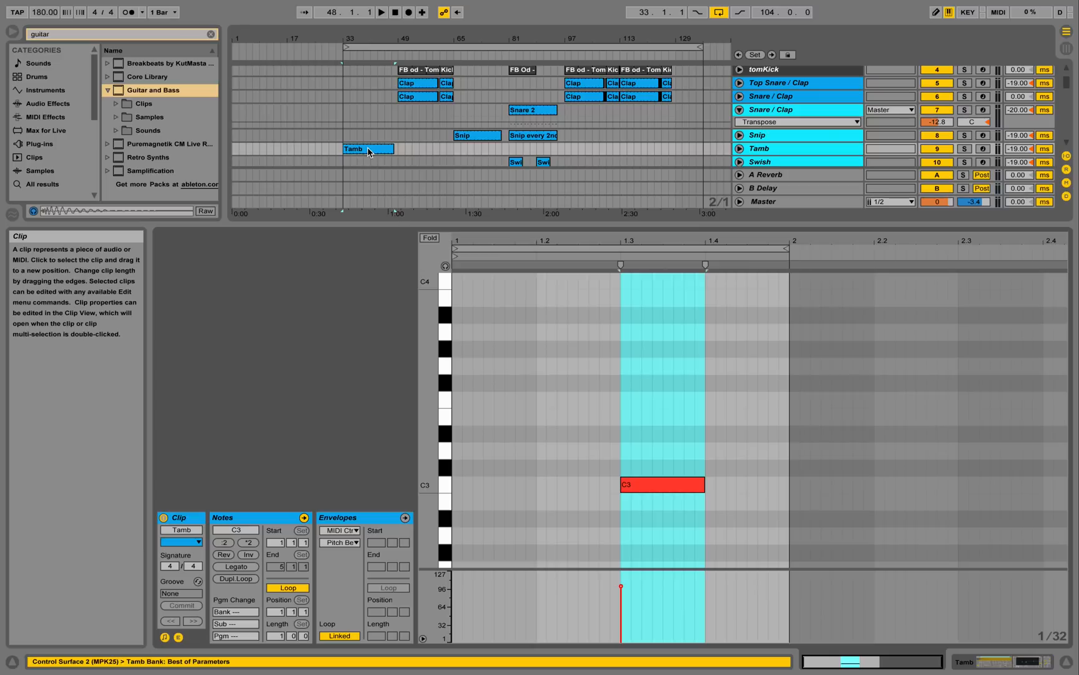
pyautogui.click(1014, 661)
# - Unfold the Tamb track and audition its clip in solo from 33.1.1, switching the solo off at the end
pyautogui.click(741, 148)
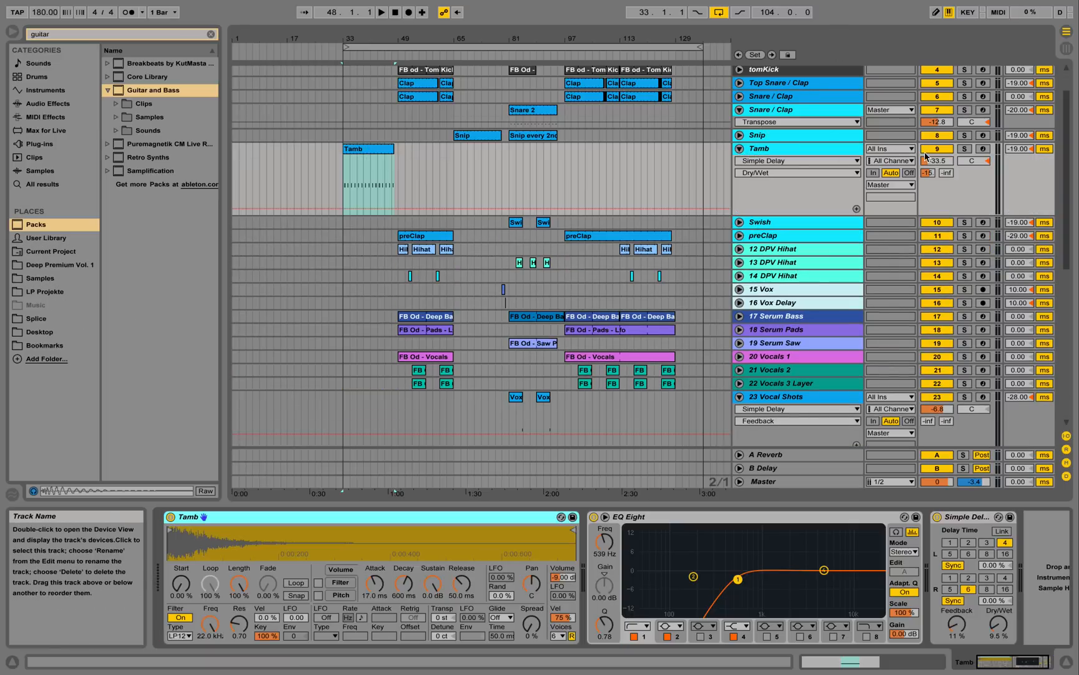
pyautogui.click(965, 148)
pyautogui.press('space')
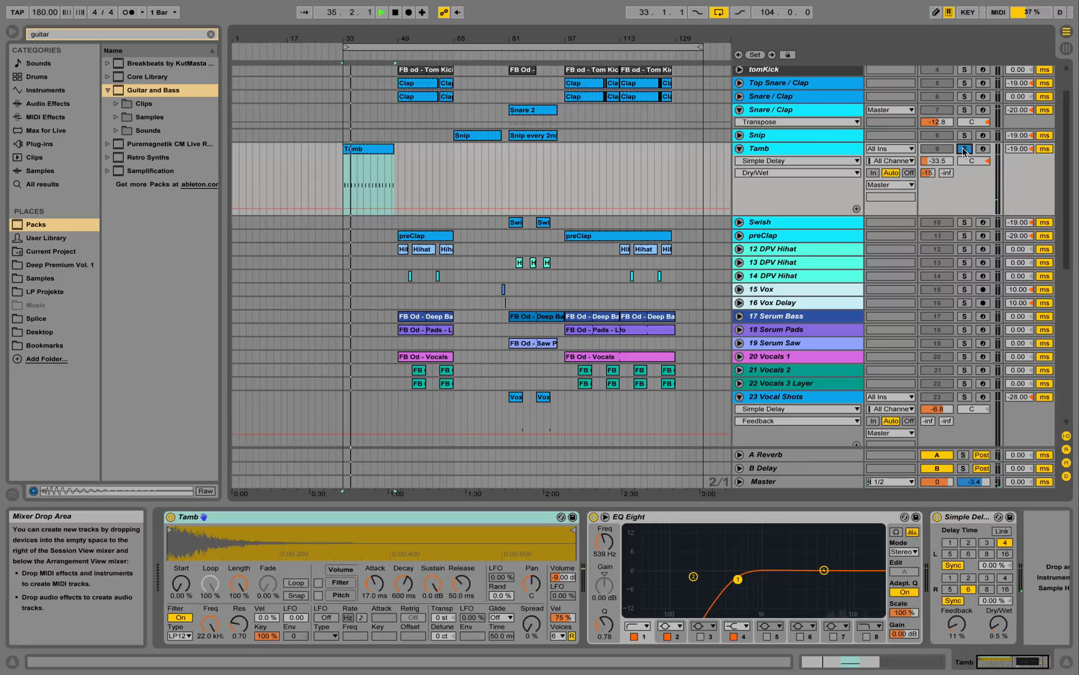
pyautogui.press('space')
pyautogui.click(965, 149)
# - Fold the Tamb track, unfold 24 Guitar Open and open its Guitar Start clip at bar 33 in the note editor
pyautogui.scroll(-3, 584, 317)
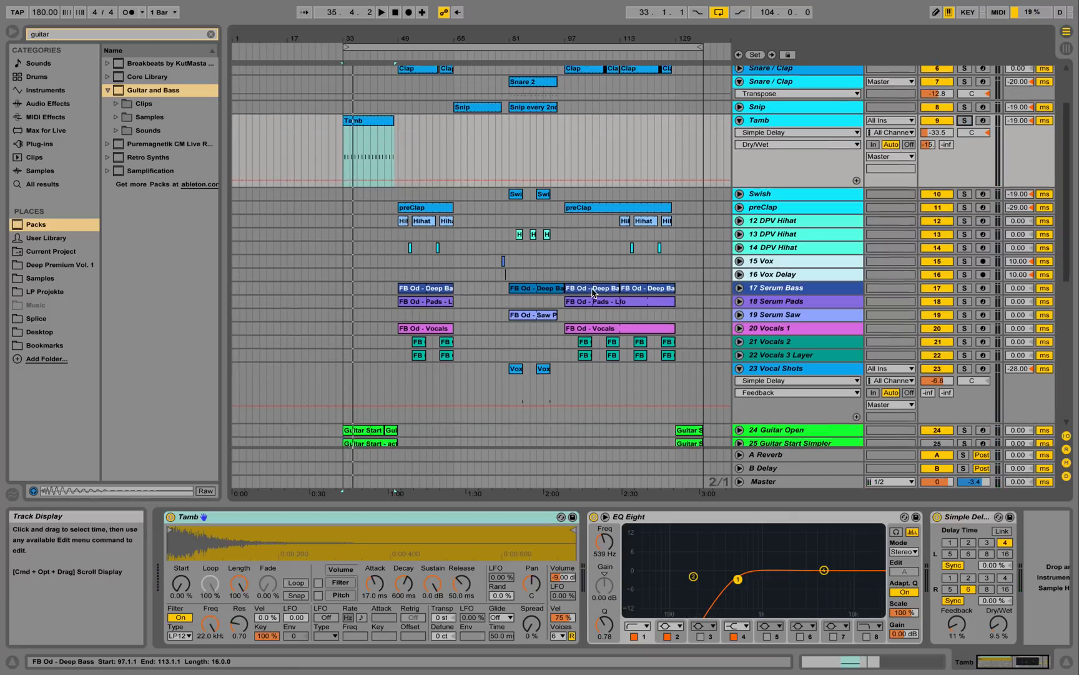
pyautogui.click(739, 107)
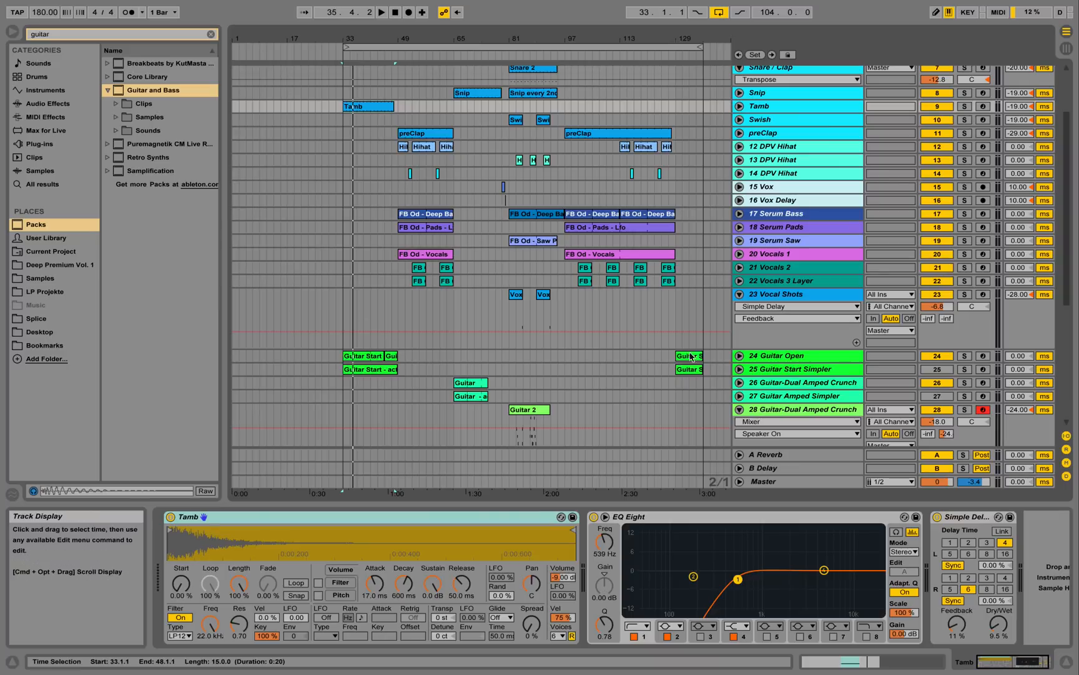
pyautogui.click(739, 355)
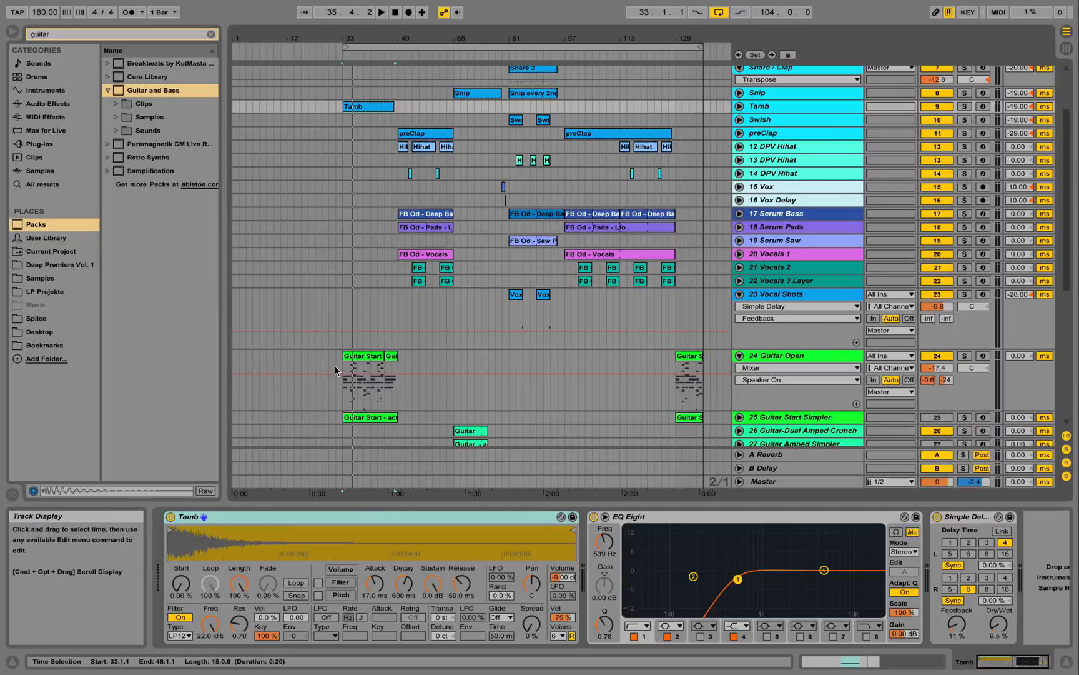
pyautogui.click(355, 356)
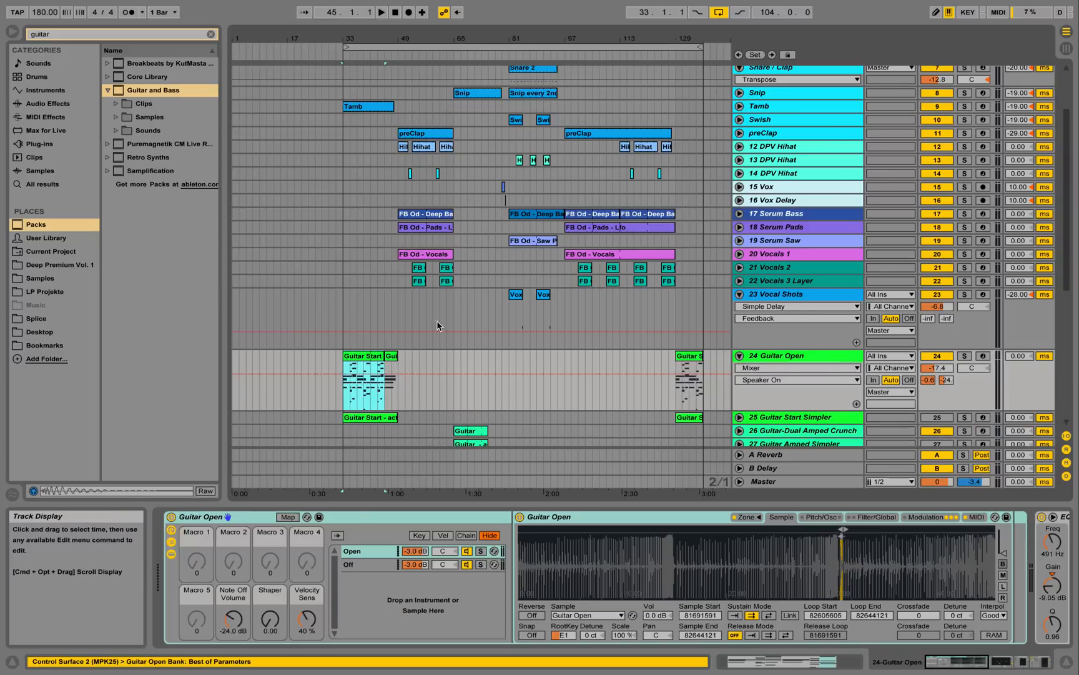
pyautogui.doubleClick(367, 360)
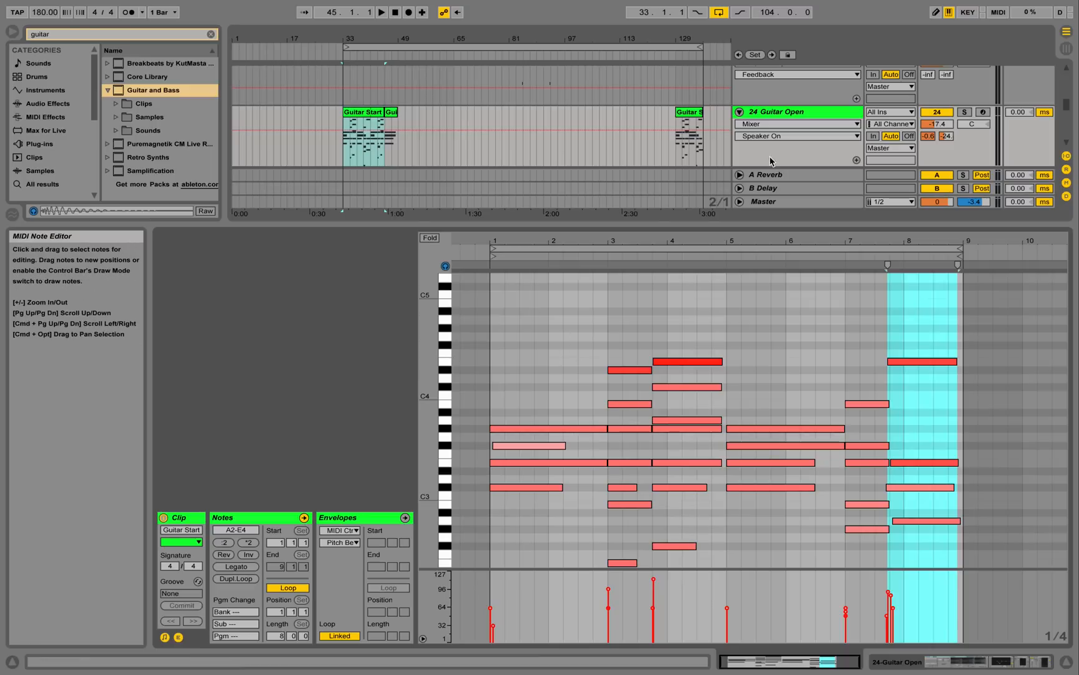
# - Solo 24 Guitar Open and play the Guitar Start clip from 33.1.1 with its full note range in view
pyautogui.click(965, 112)
pyautogui.press('space')
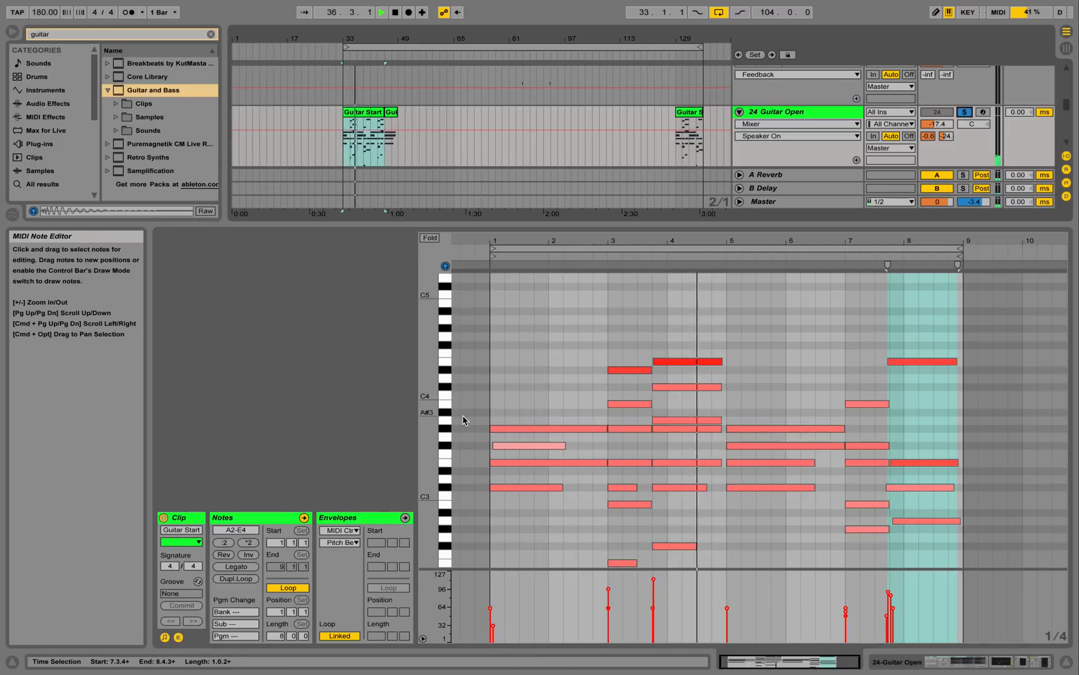
pyautogui.moveTo(434, 424); pyautogui.dragTo(408, 407)
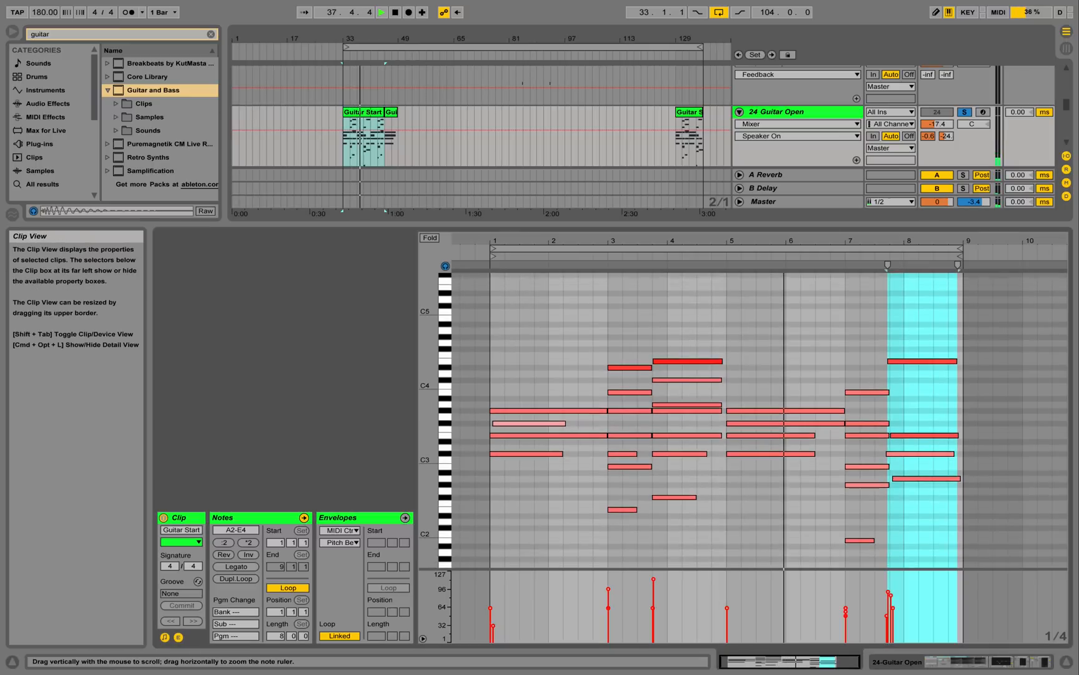
pyautogui.click(562, 353)
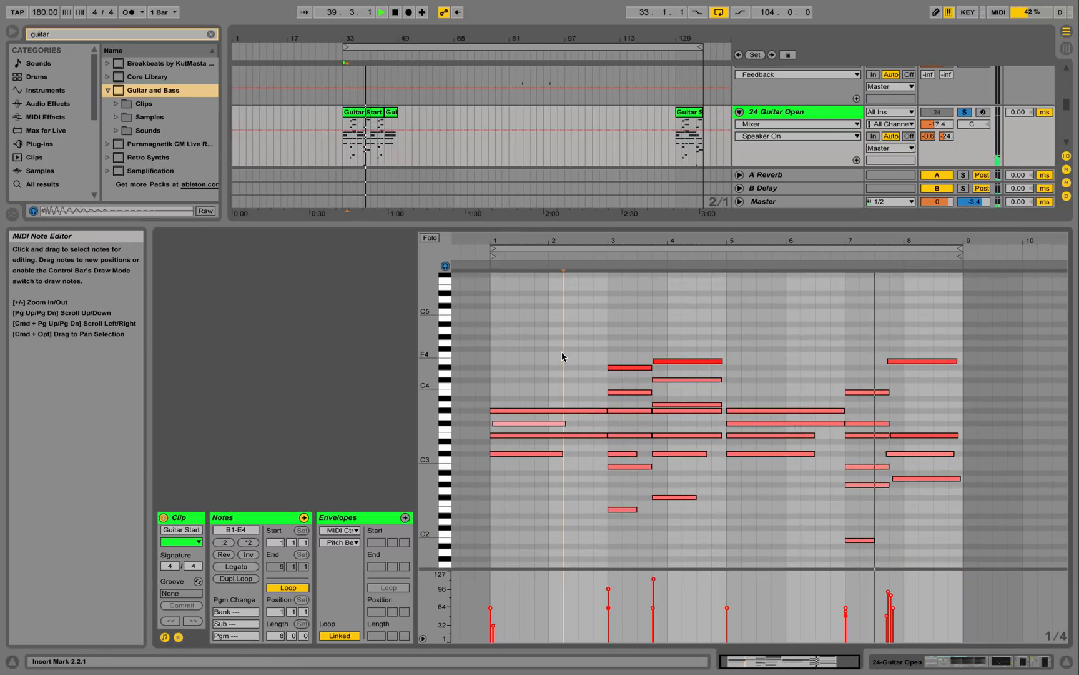
pyautogui.press('space')
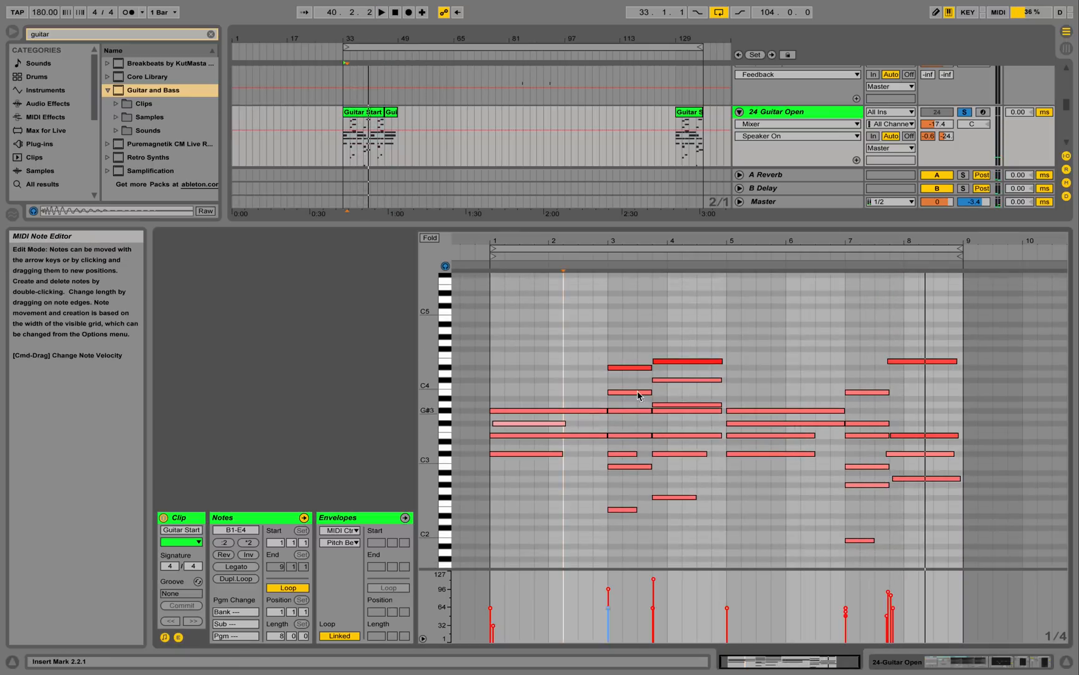
# - Examine the highest notes of the Guitar Start clip's chords and replay the clip
pyautogui.click(622, 368)
pyautogui.click(684, 364)
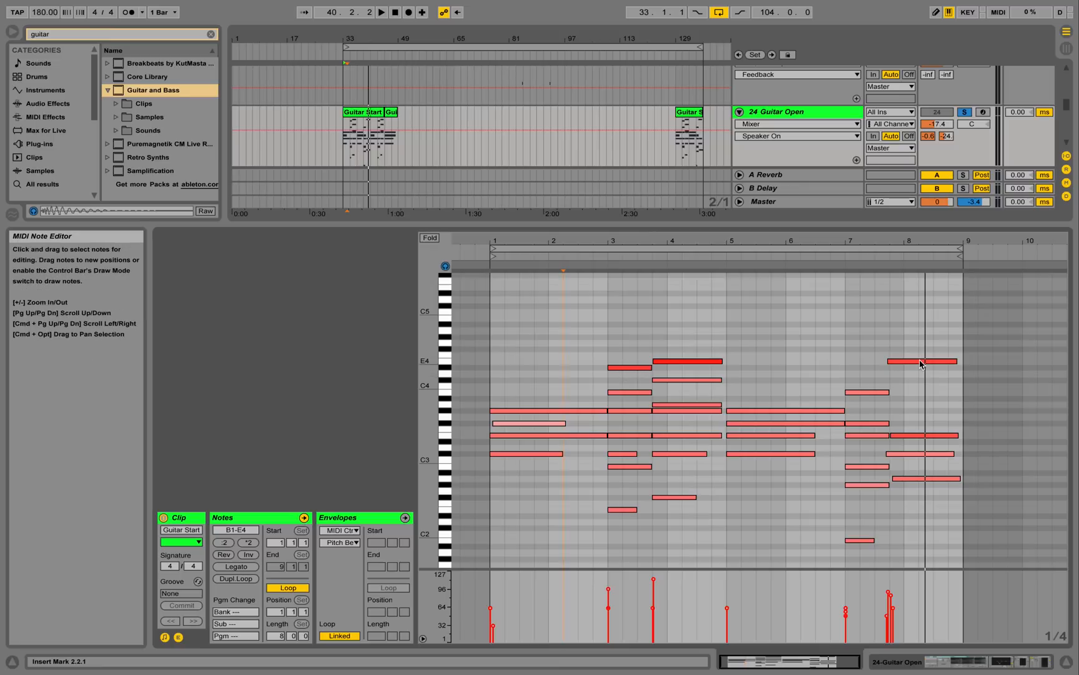
pyautogui.press('space')
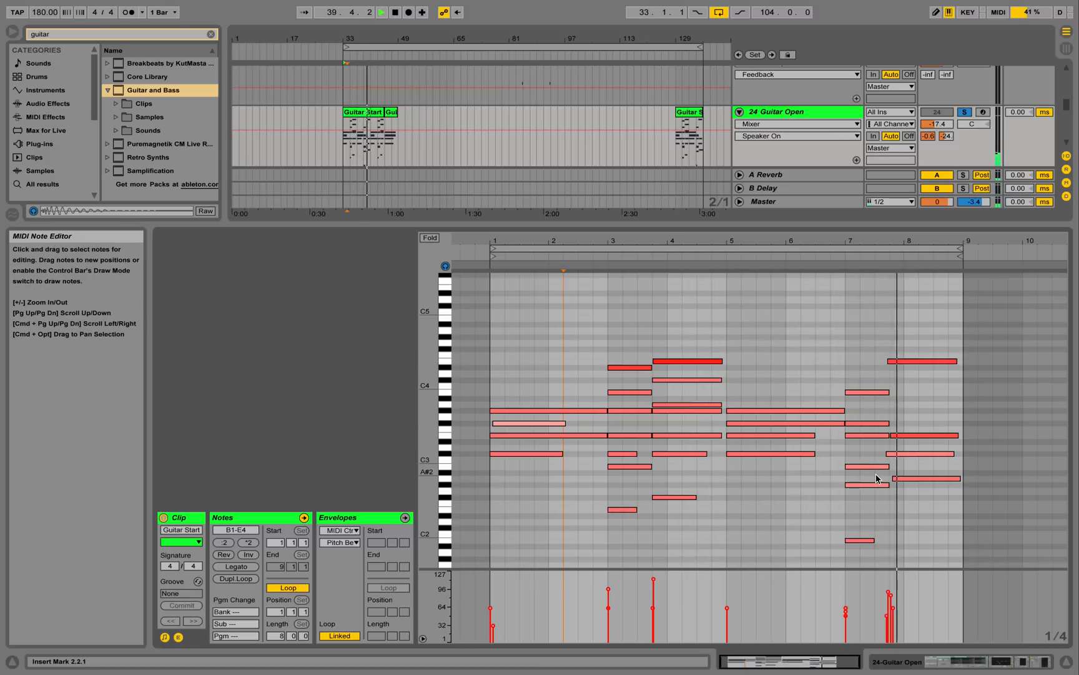
pyautogui.press('space')
# - Close the note editor and fold the 24 Guitar Open, 28 Guitar-Dual Amped Crunch, 31, 32 and 34 Serum and 23 Vocal Shots tracks
pyautogui.click(1066, 661)
pyautogui.click(740, 213)
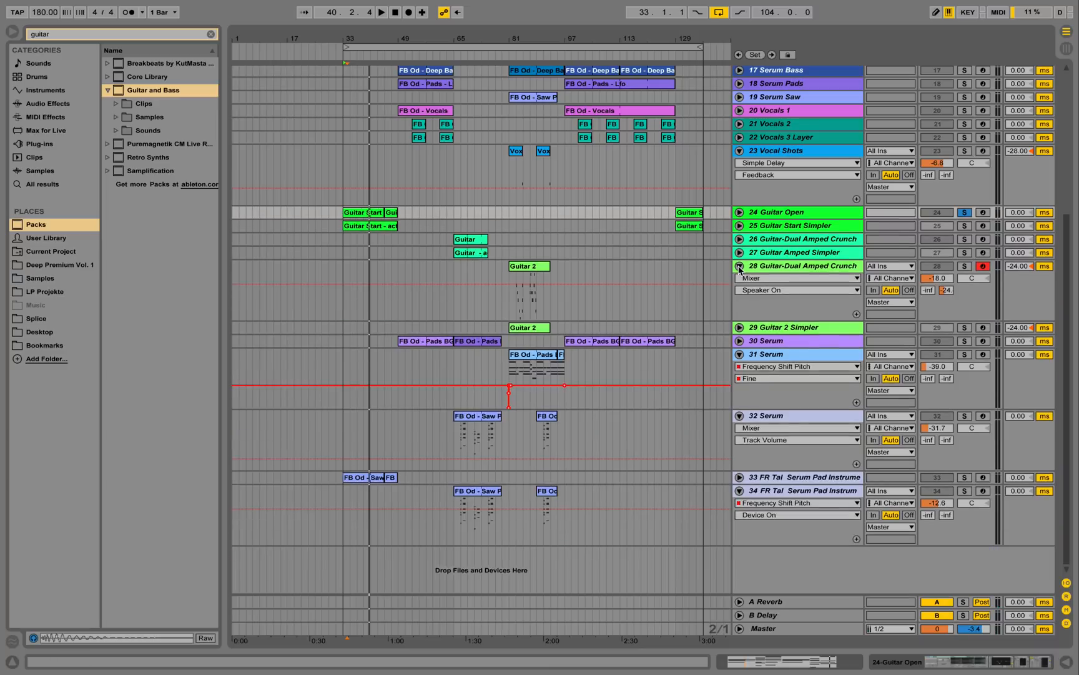
pyautogui.click(739, 266)
pyautogui.click(739, 307)
pyautogui.click(740, 320)
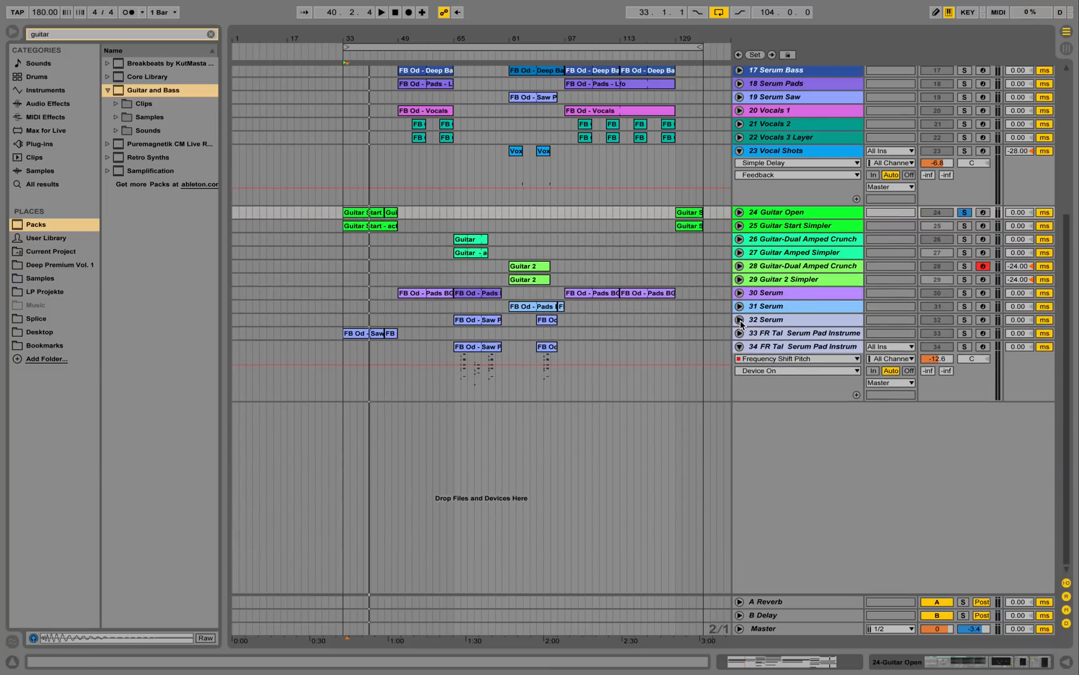
pyautogui.click(739, 347)
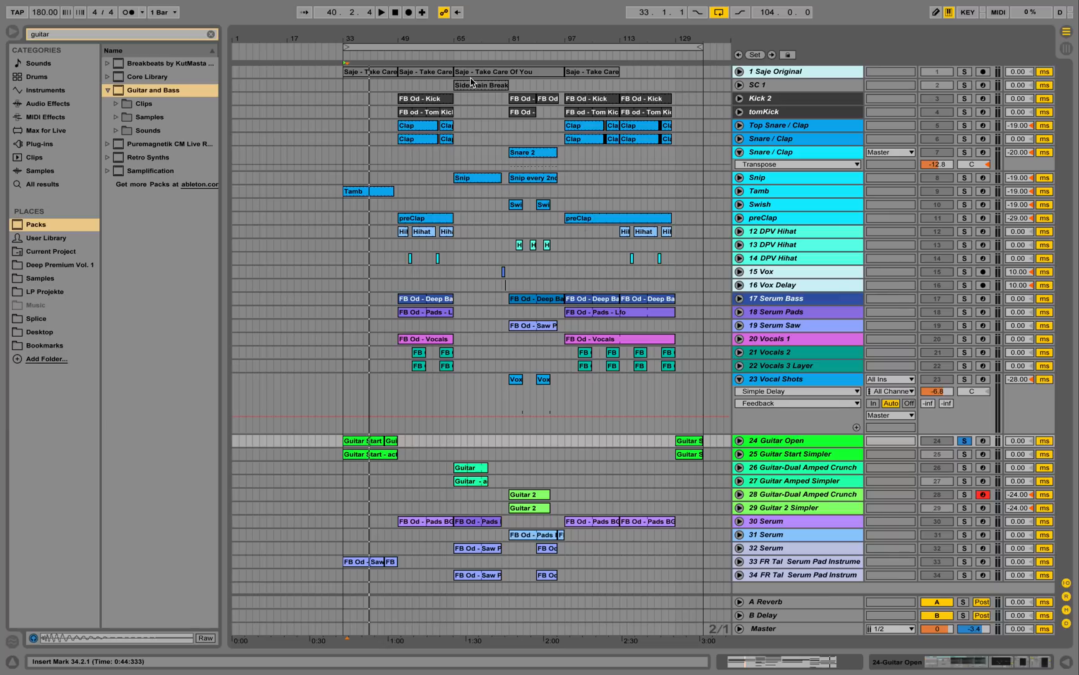
pyautogui.click(739, 379)
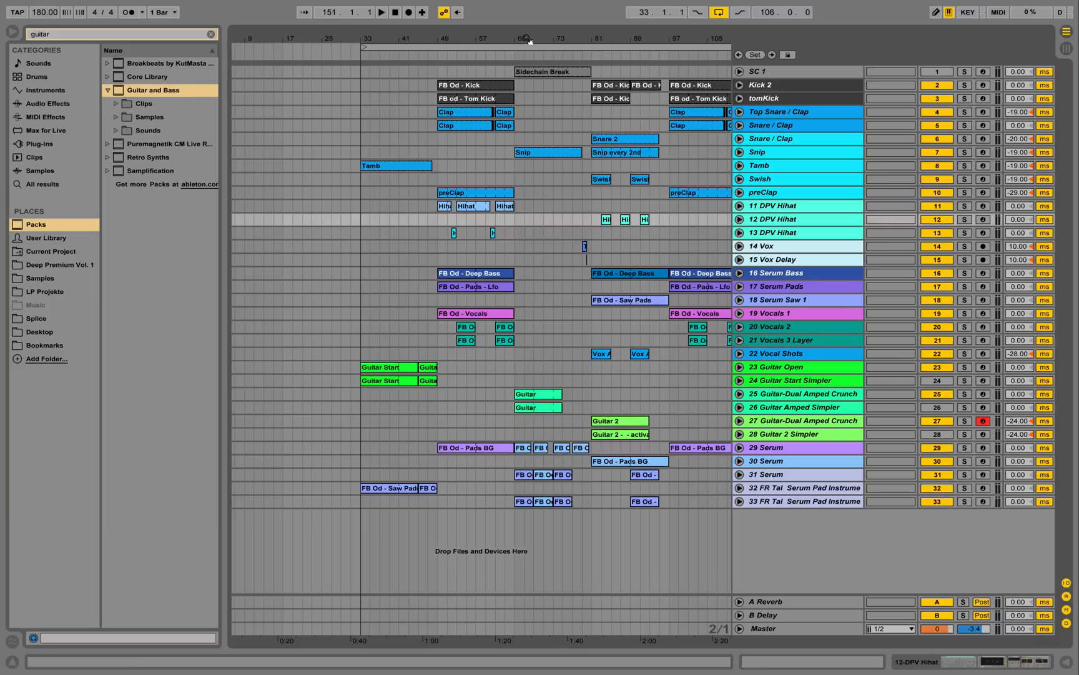
# - Bring the whole arrangement into view and play it from 33.1.1, restarting playback around bar 45
pyautogui.moveTo(528, 39); pyautogui.dragTo(439, 39)
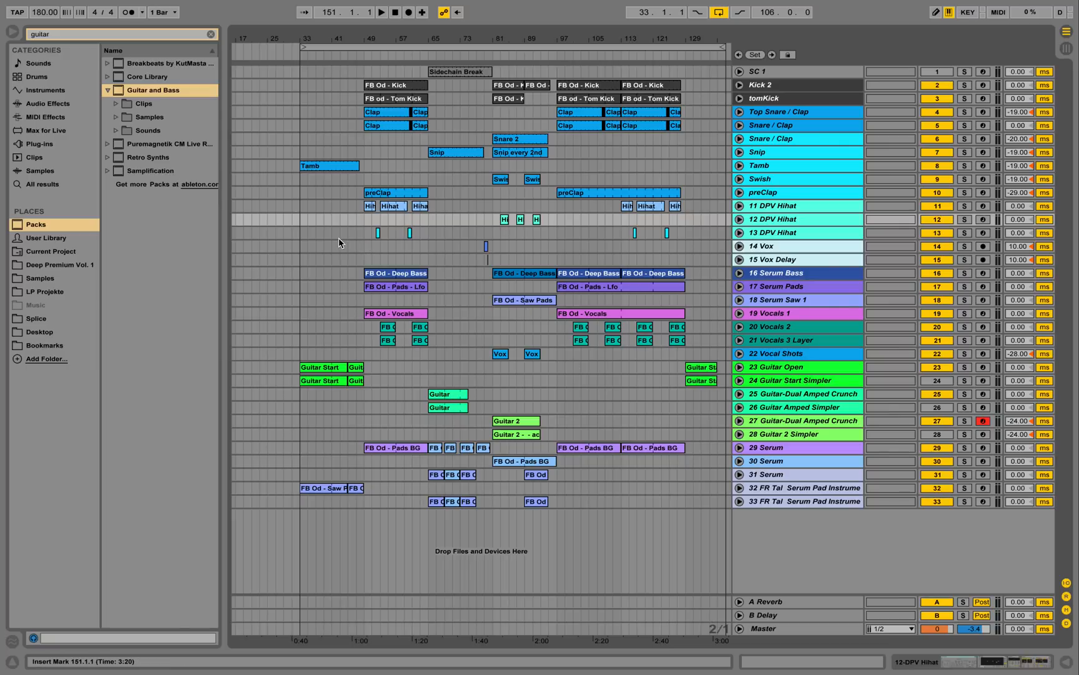
pyautogui.press('space')
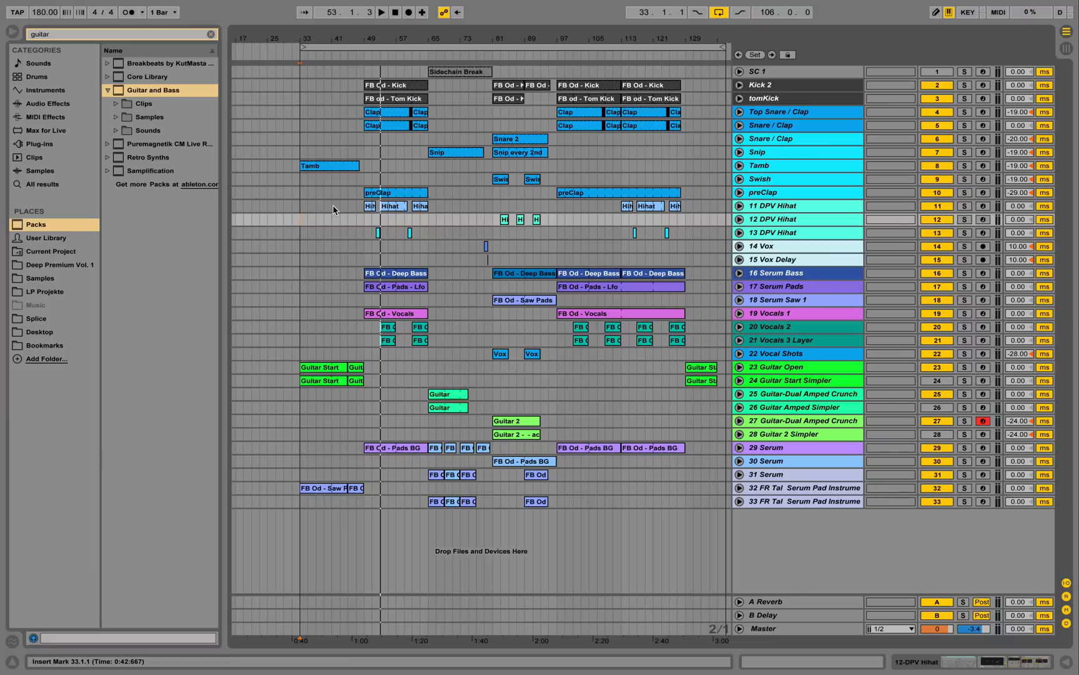
pyautogui.click(346, 57)
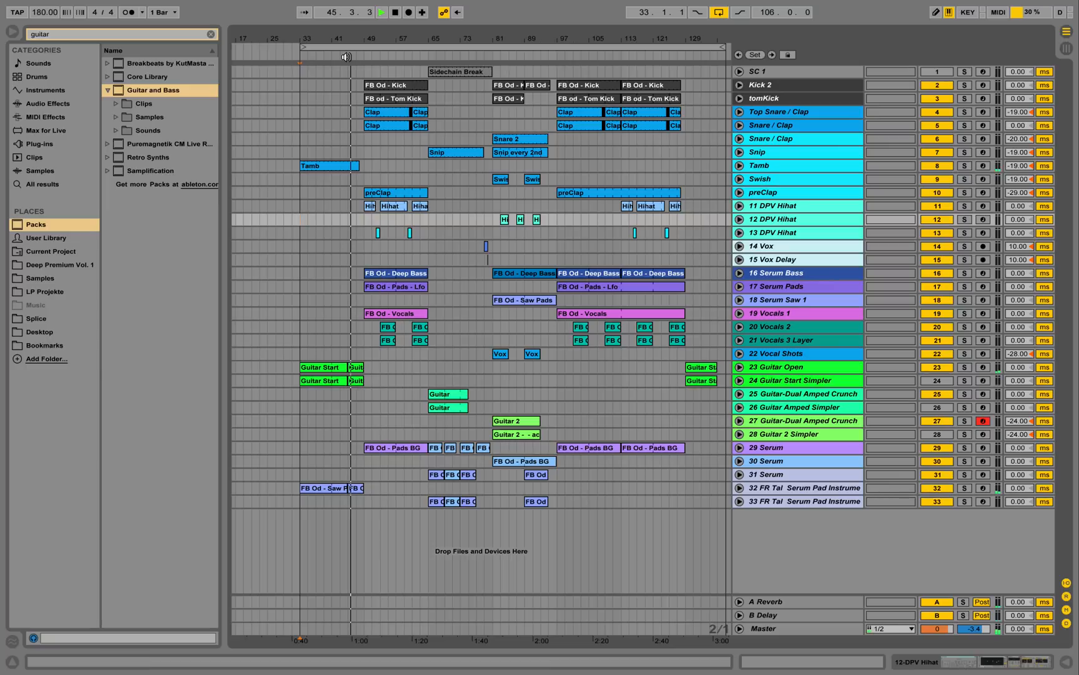